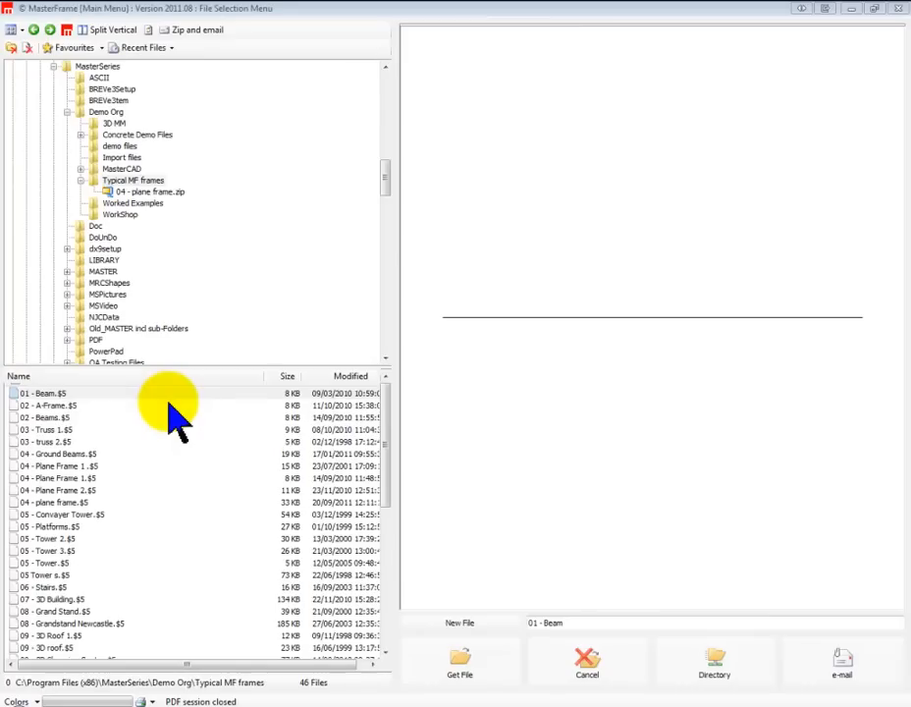
Load the 01 - Beam file from the Typical MF frames folder and open the file browser alongside the model
left_click(37, 393)
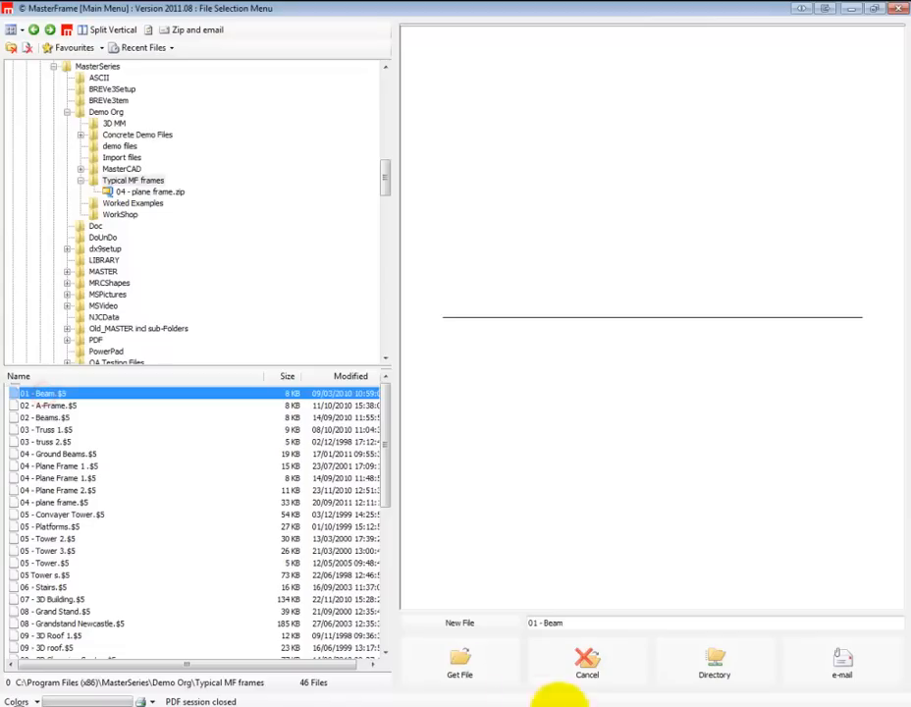
left_click(458, 665)
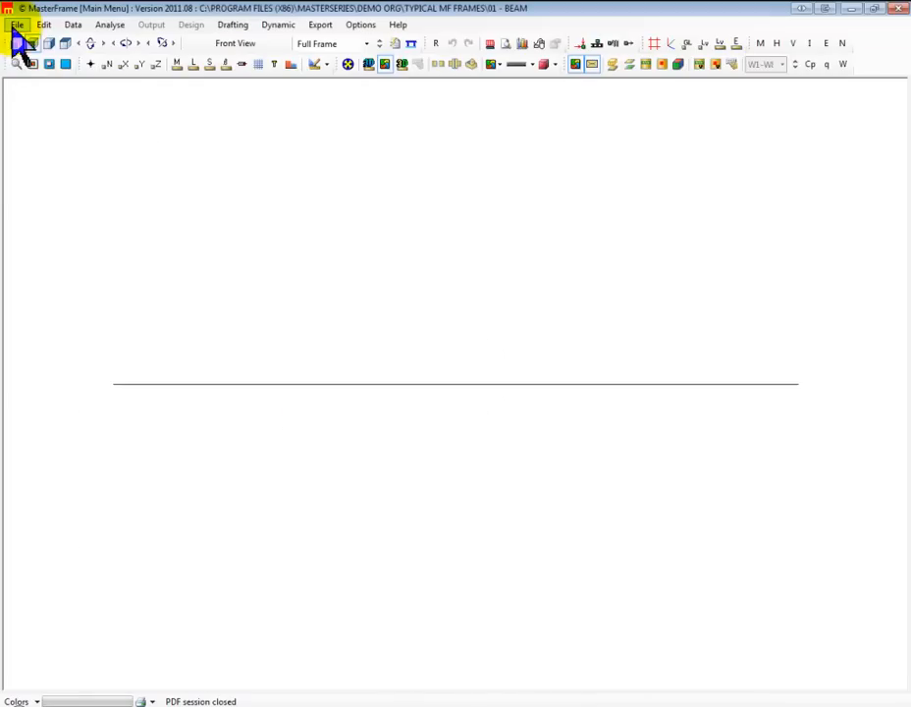
left_click(17, 25)
left_click(56, 63)
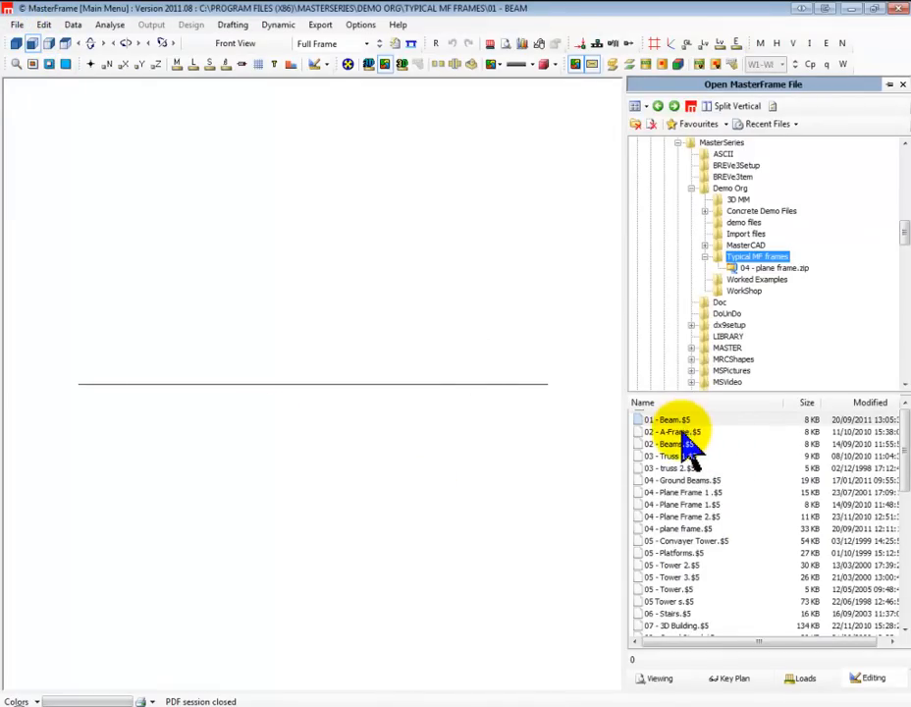
Browse the simple sample frames: 02 - A-Frame, 01 - Beam, 02 - Beams, 03 - Truss 1 and 03 - truss 2
left_click(688, 432)
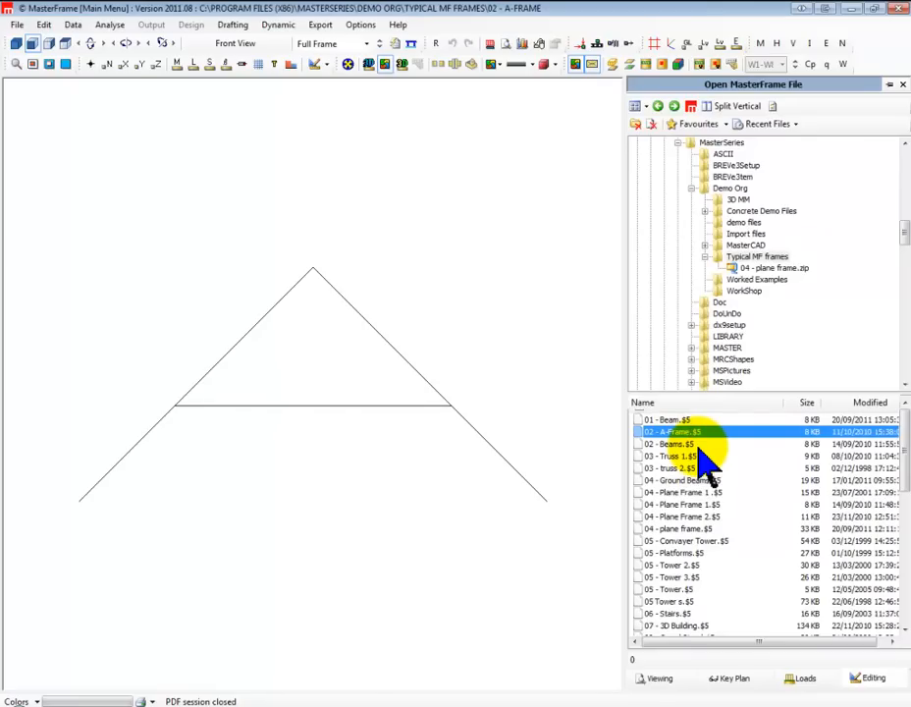
key("Up")
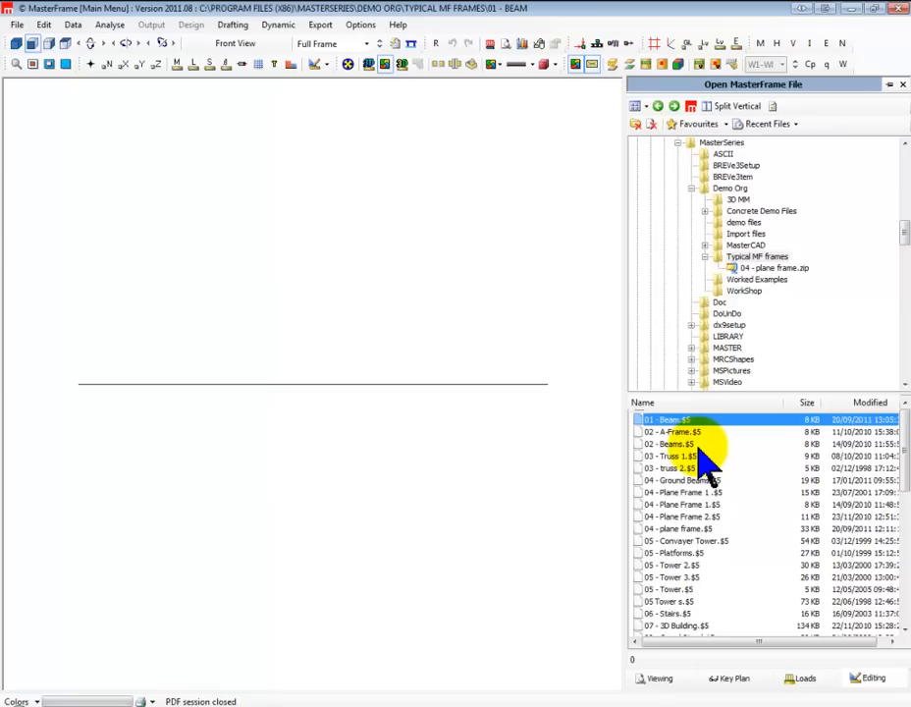
key("Down")
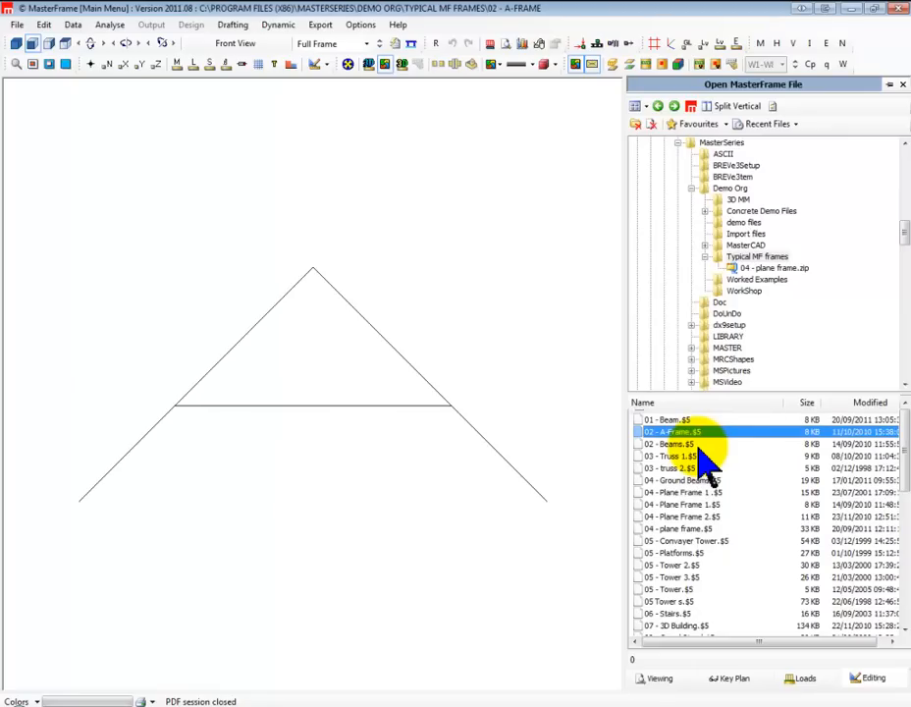
key("Down")
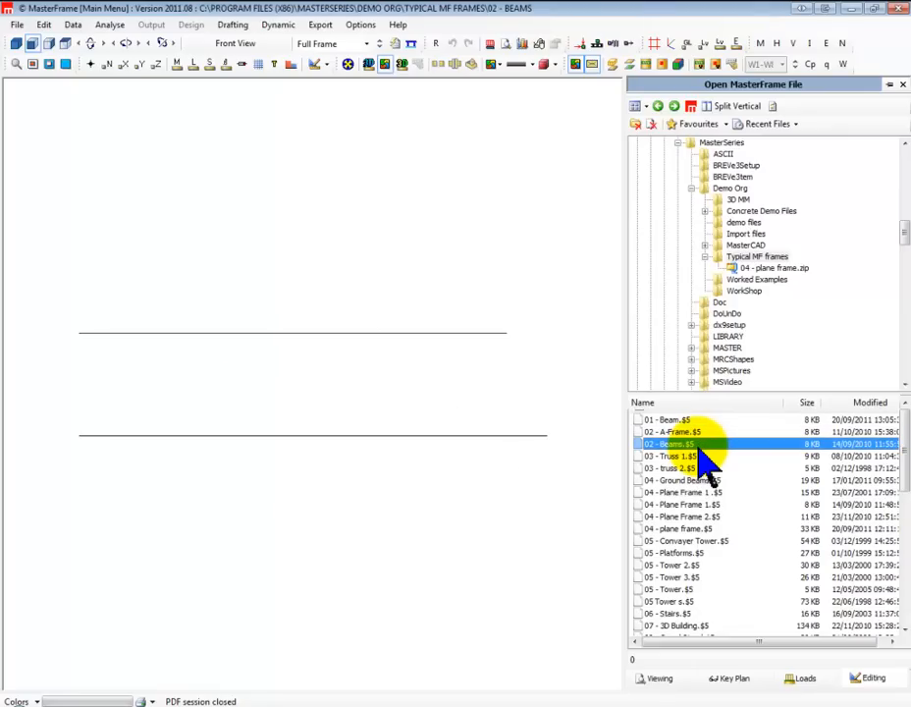
key("Down")
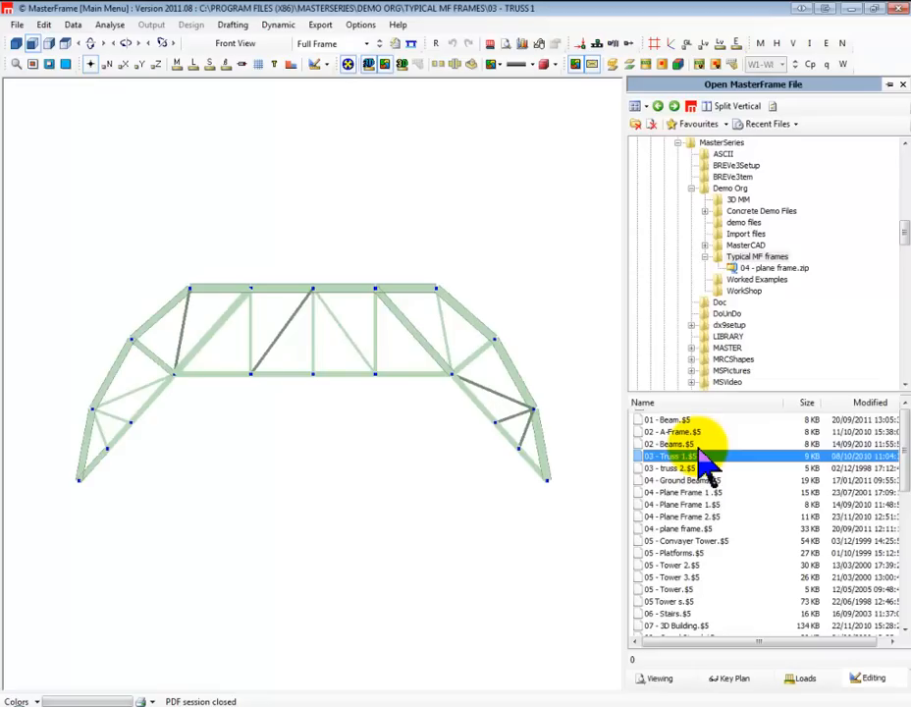
key("Down")
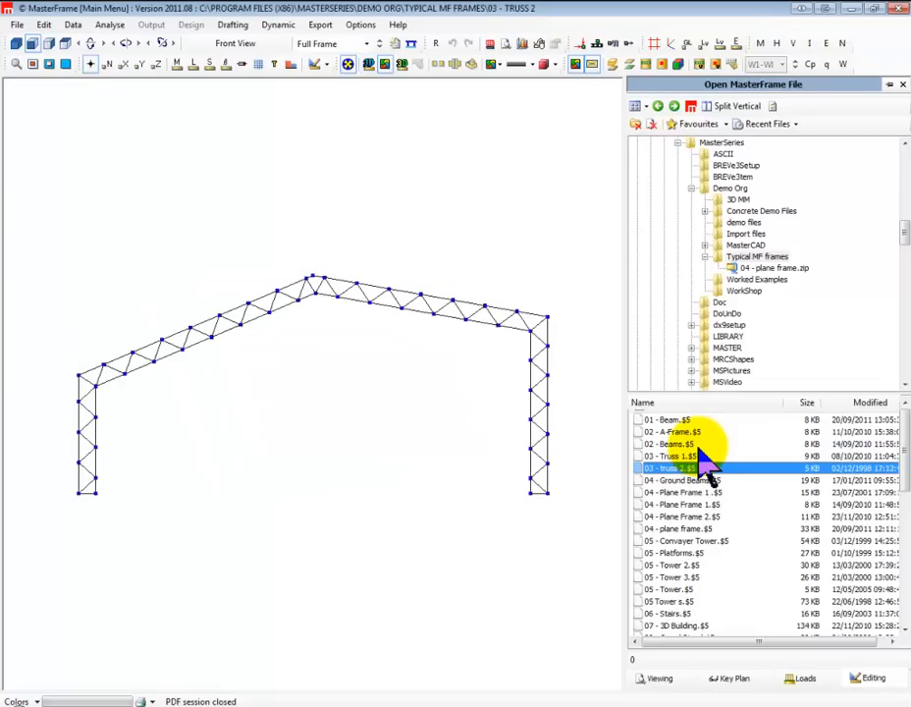
View 04 - Ground Beams and the Plane Frame 1 and 2 samples, hiding the node numbers on the first plane frame
key("Down")
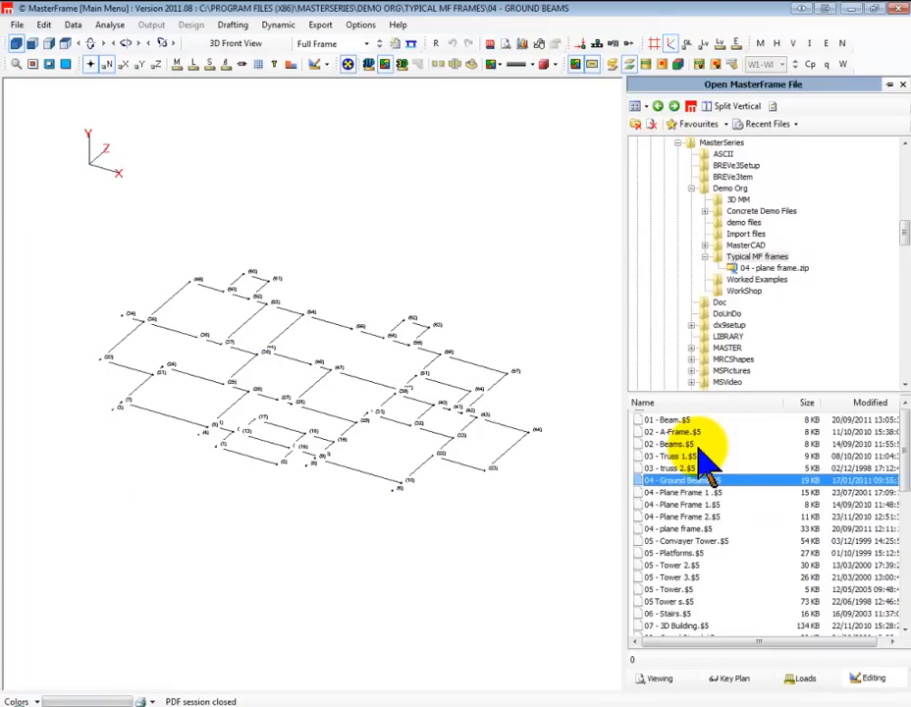
key("Down")
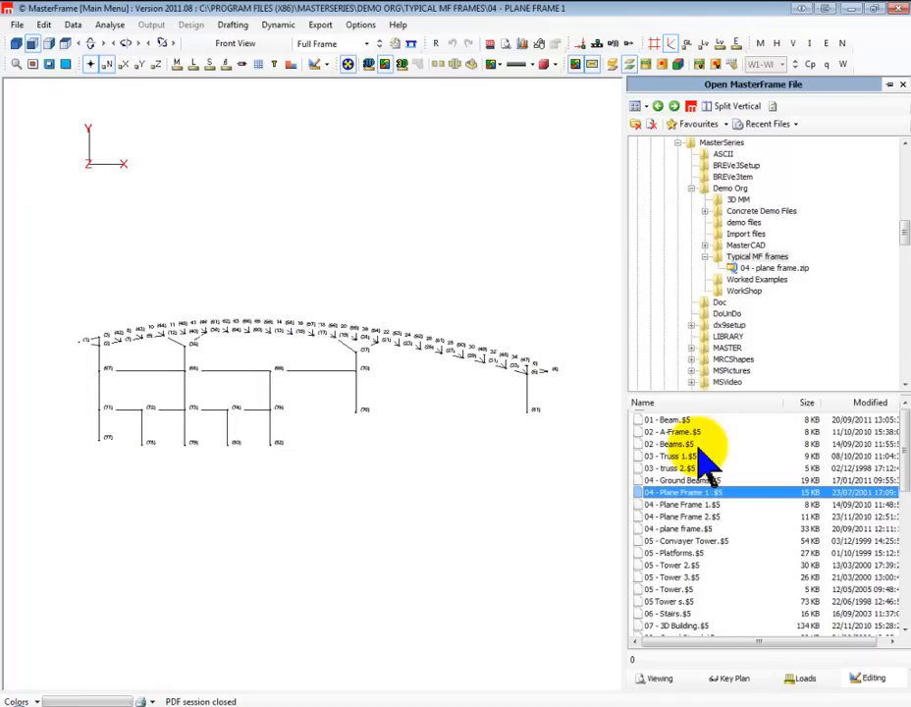
left_click(109, 64)
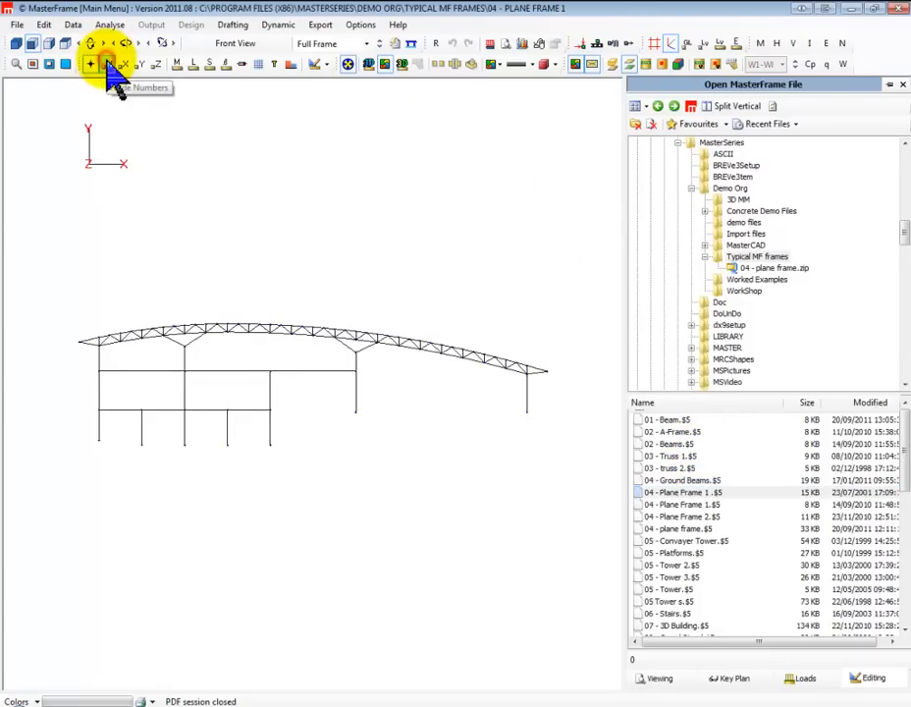
left_click(672, 505)
left_click(673, 516)
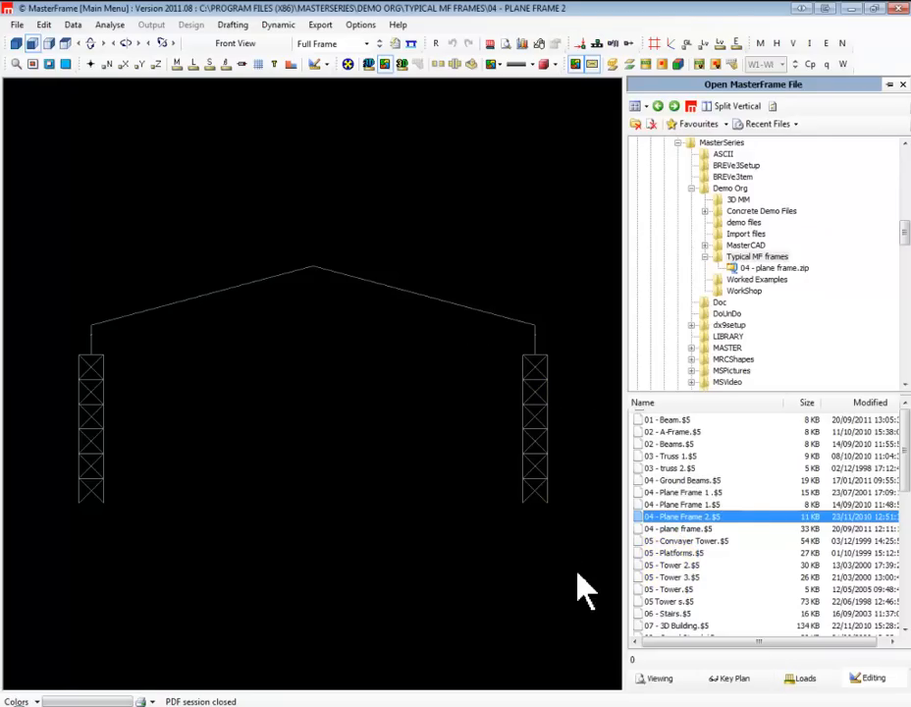
View the 05 - Convayer Tower, 05 - Platforms, 05 - Tower 2, 05 Tower s and 06 - Stairs sample models
left_click(653, 541)
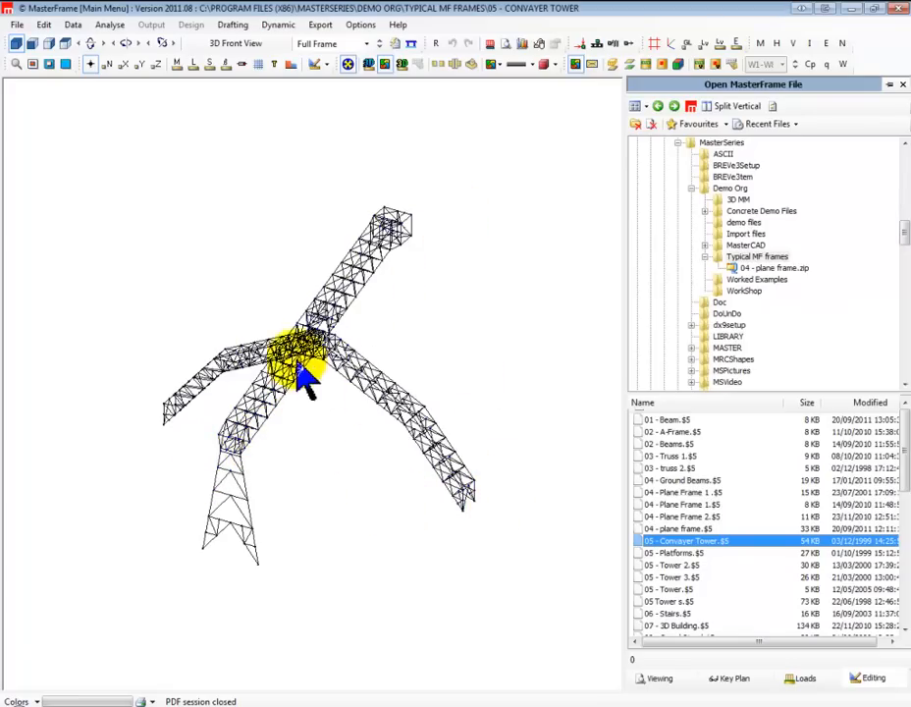
left_click(678, 552)
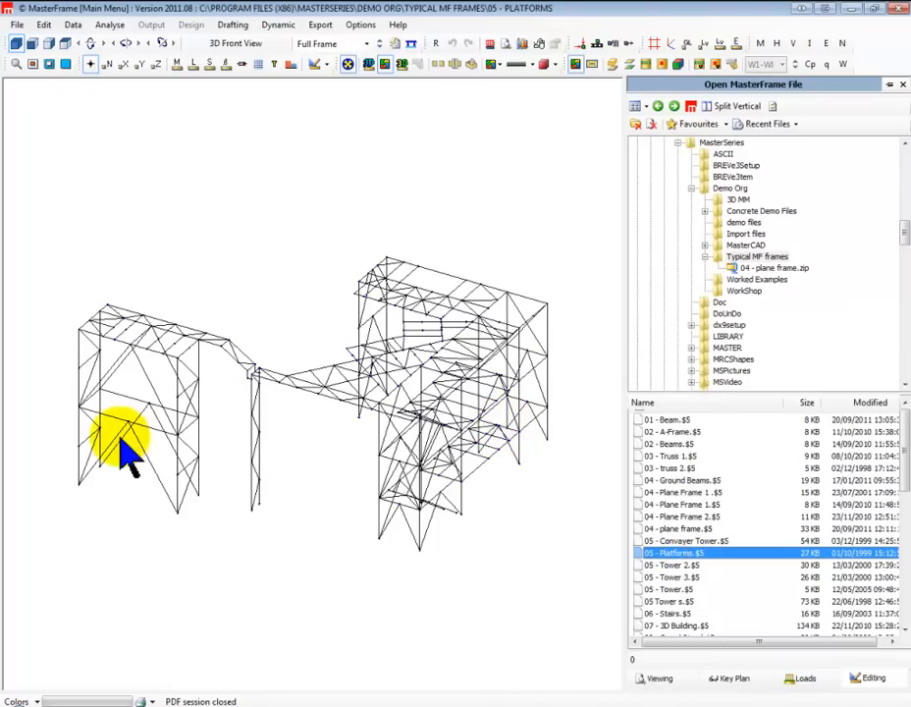
key("Down")
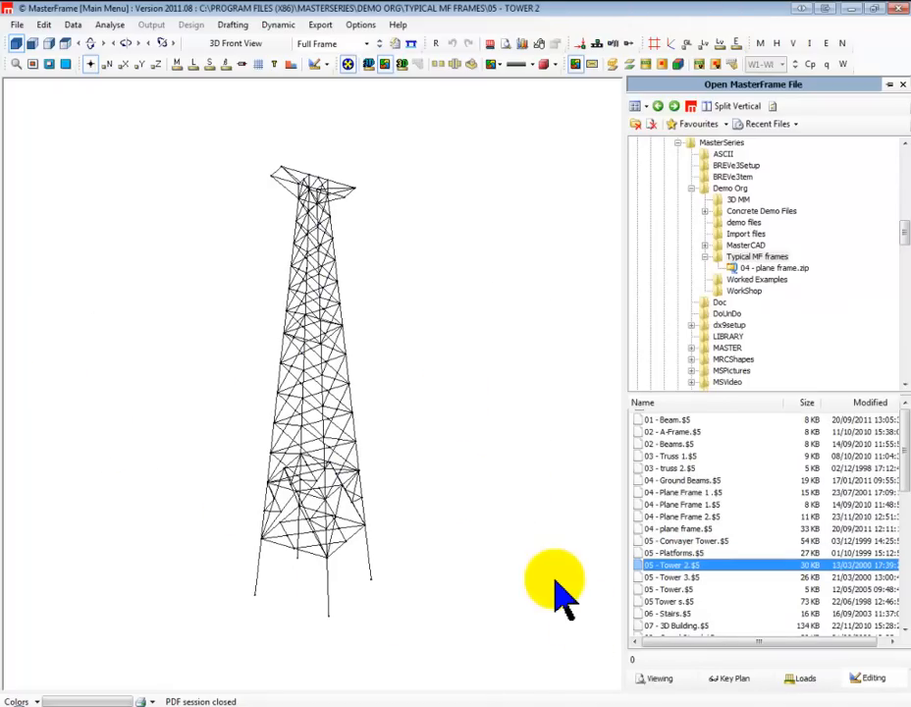
left_click(670, 600)
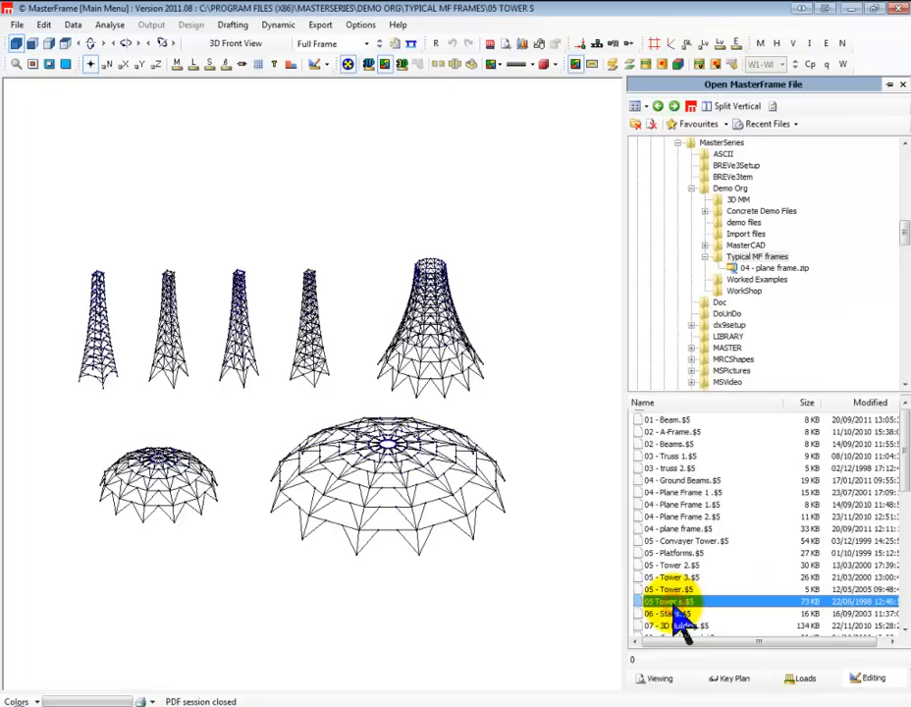
key("Down")
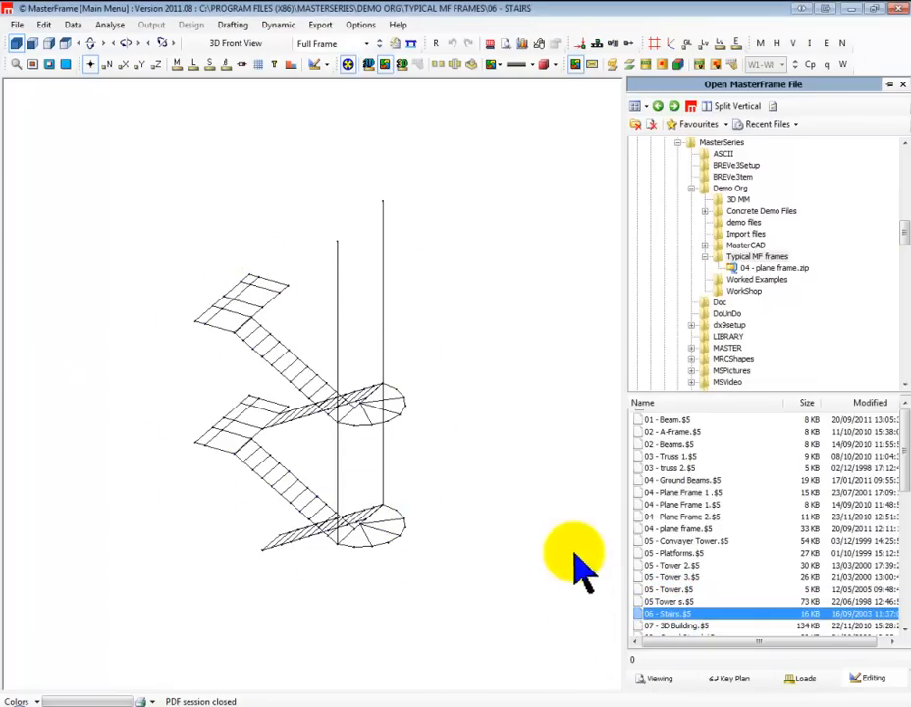
View the 07 - 3D Building and 08 - Grand Stand models, rotating the grandstand to inspect its framing
scroll(678, 628, "down", 4)
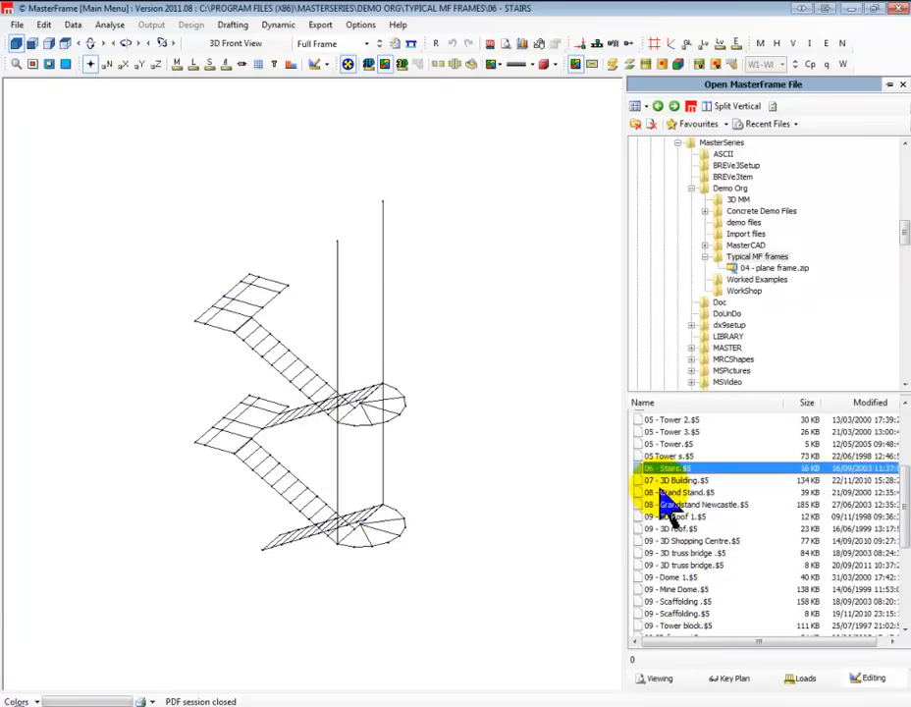
left_click(675, 480)
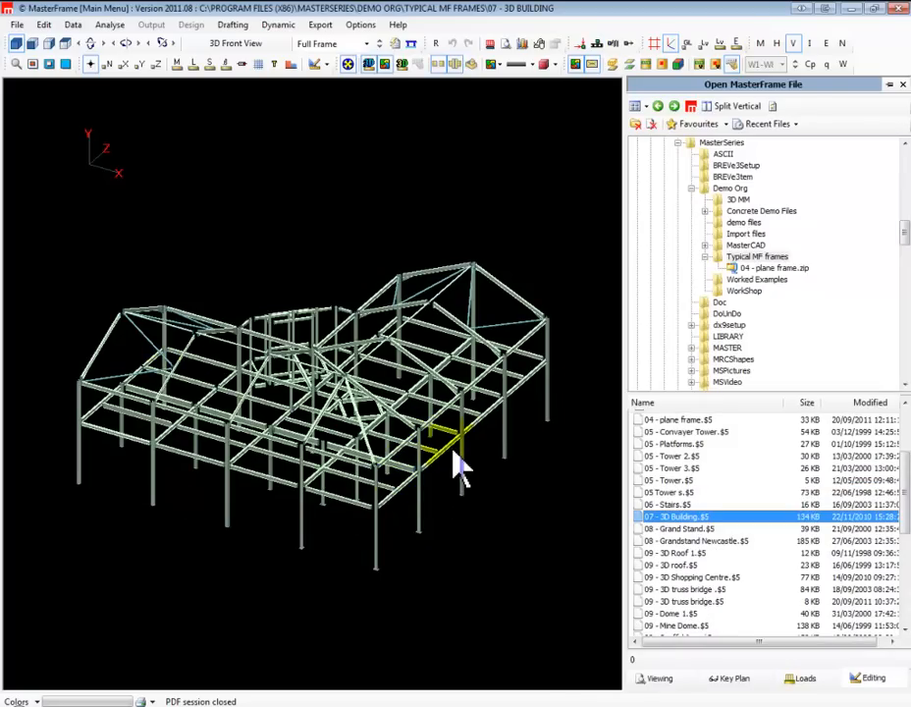
double_click(746, 530)
right_click_drag(315, 417, 315, 490)
left_click_drag(175, 496, 530, 376)
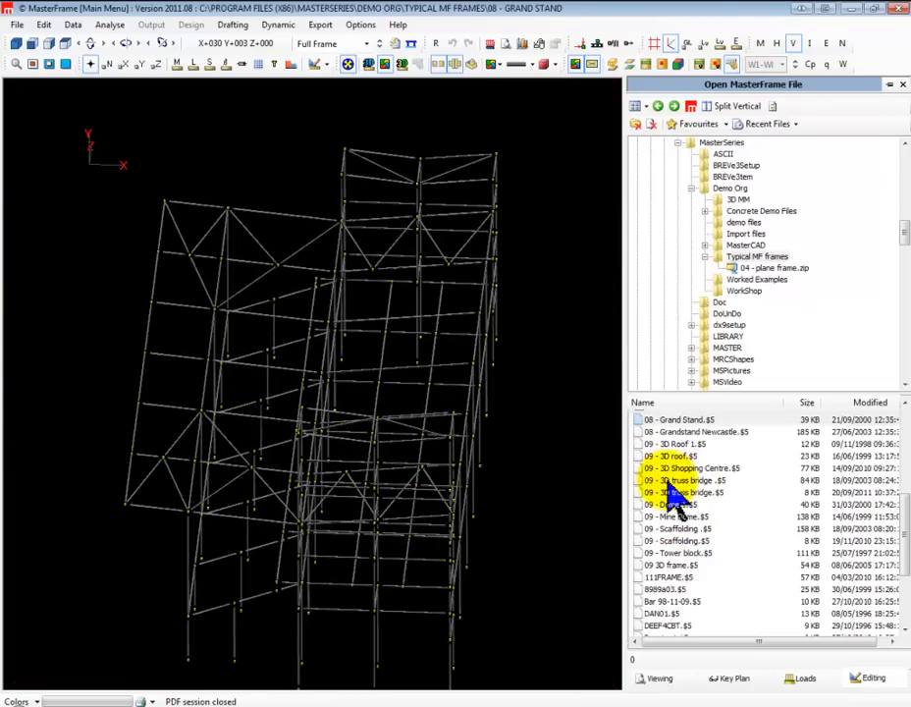
Load the 08 - Grandstand Newcastle model and inspect it from another angle at closer range
double_click(650, 432)
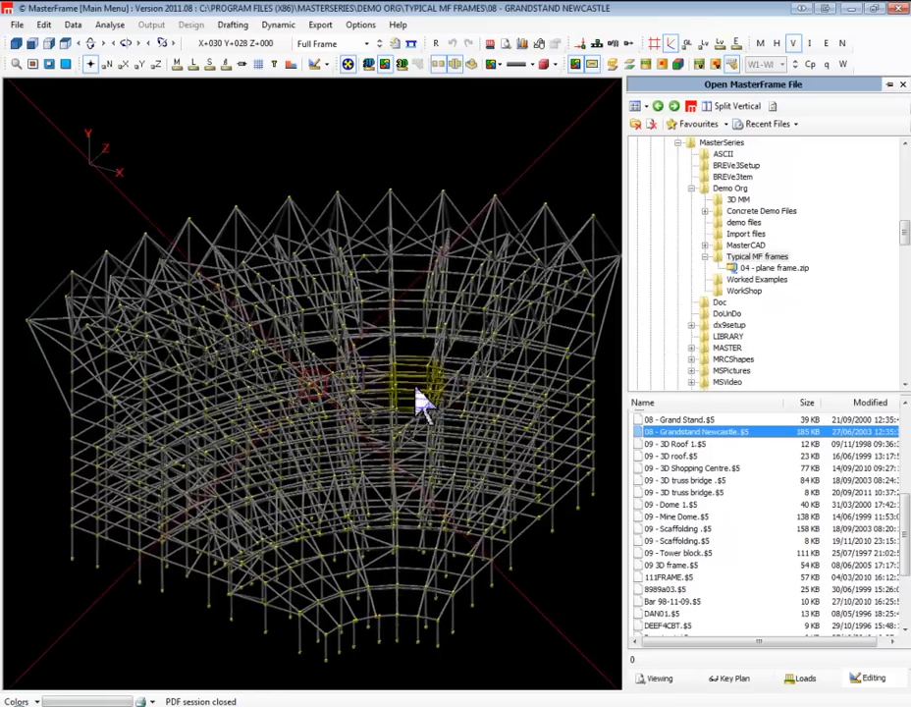
middle_click_drag(453, 388, 453, 387)
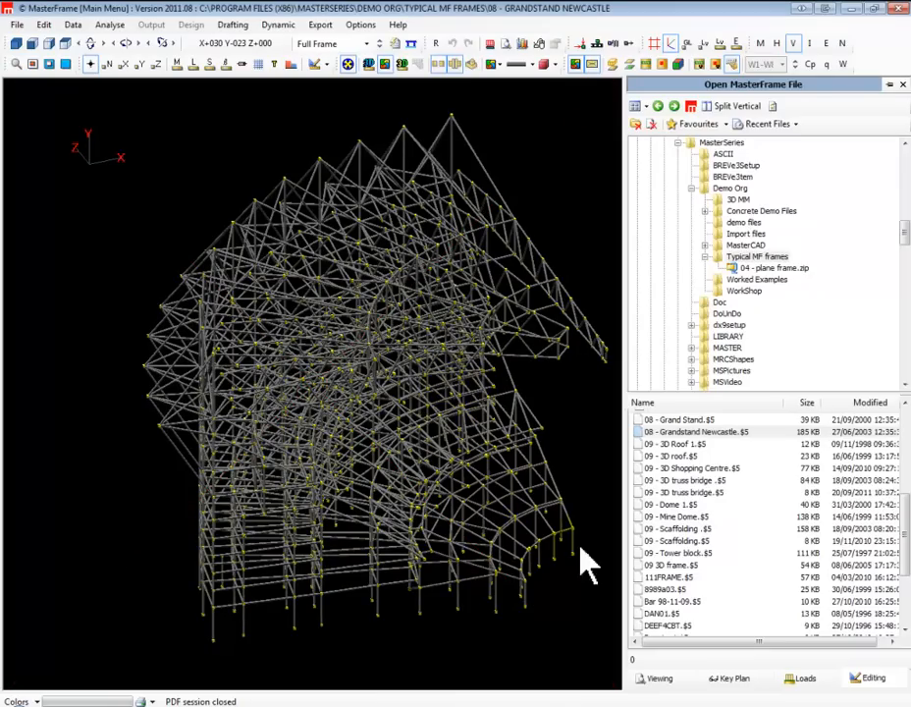
scroll(700, 577, "up", 1)
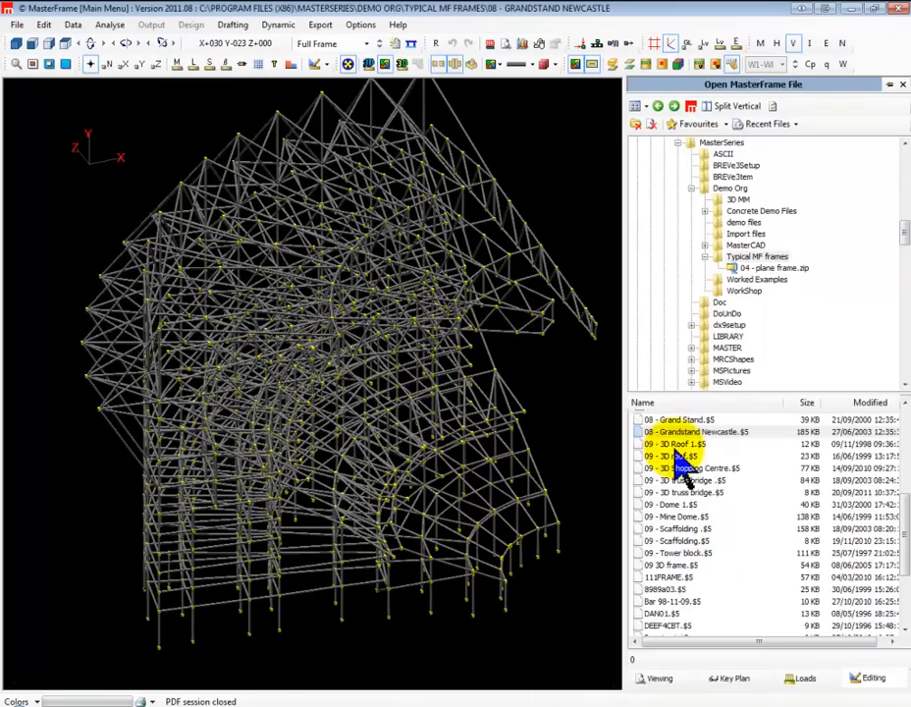
View the 09 - 3D Roof 1, 09 - 3D roof and 09 - 3D Shopping Centre models, rotating the shopping centre
double_click(676, 447)
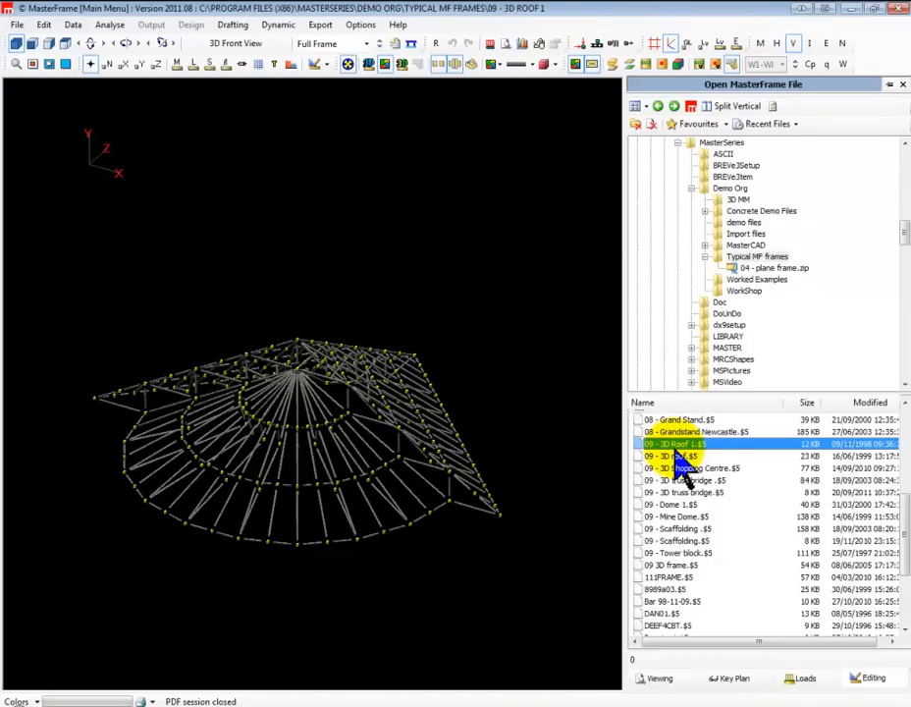
double_click(677, 457)
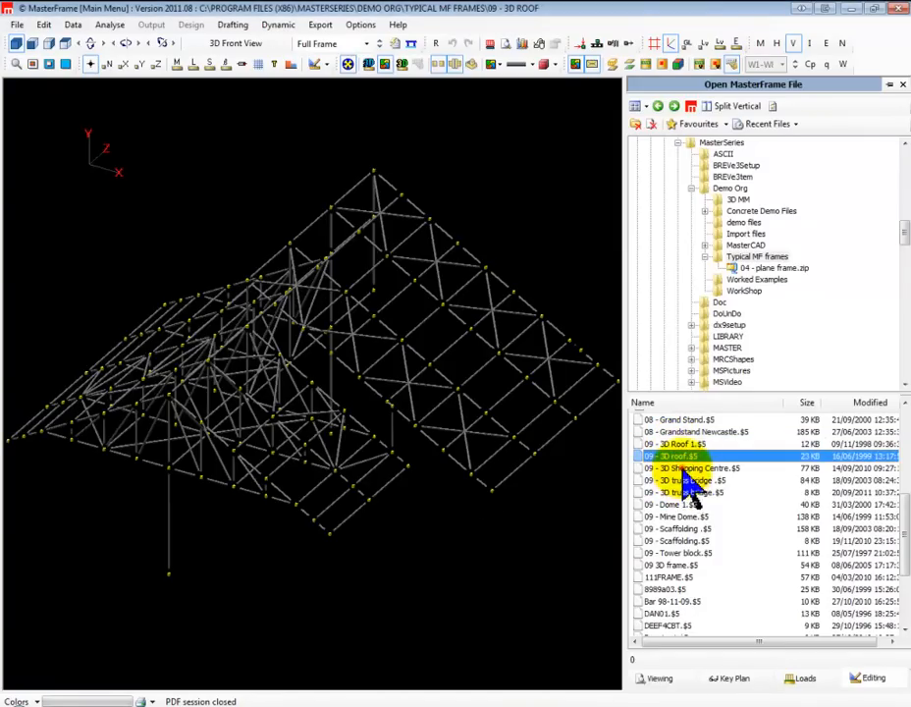
double_click(688, 469)
left_click_drag(51, 439, 500, 391)
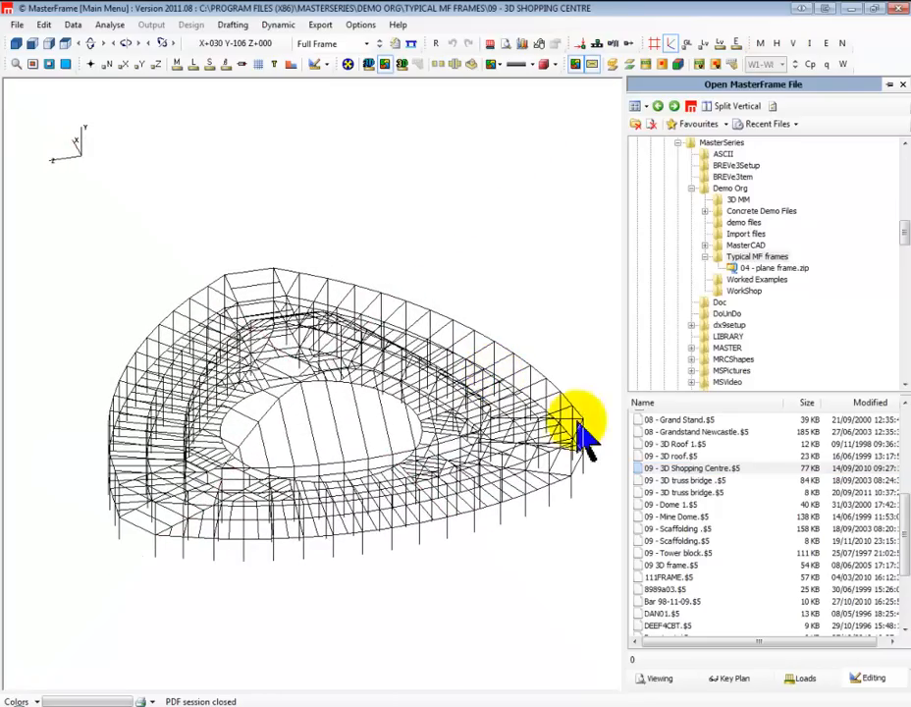
View the larger 09 - 3D truss bridge, Dome 1, Mine Dome and Scaffolding models, and check the remaining files in the folder
left_click(692, 481)
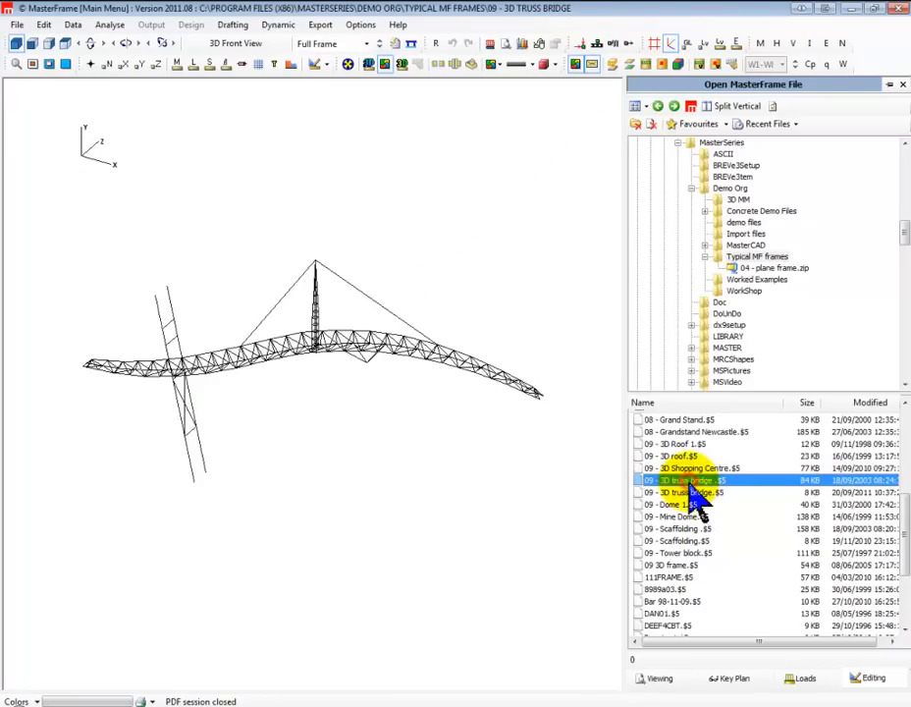
left_click(672, 507)
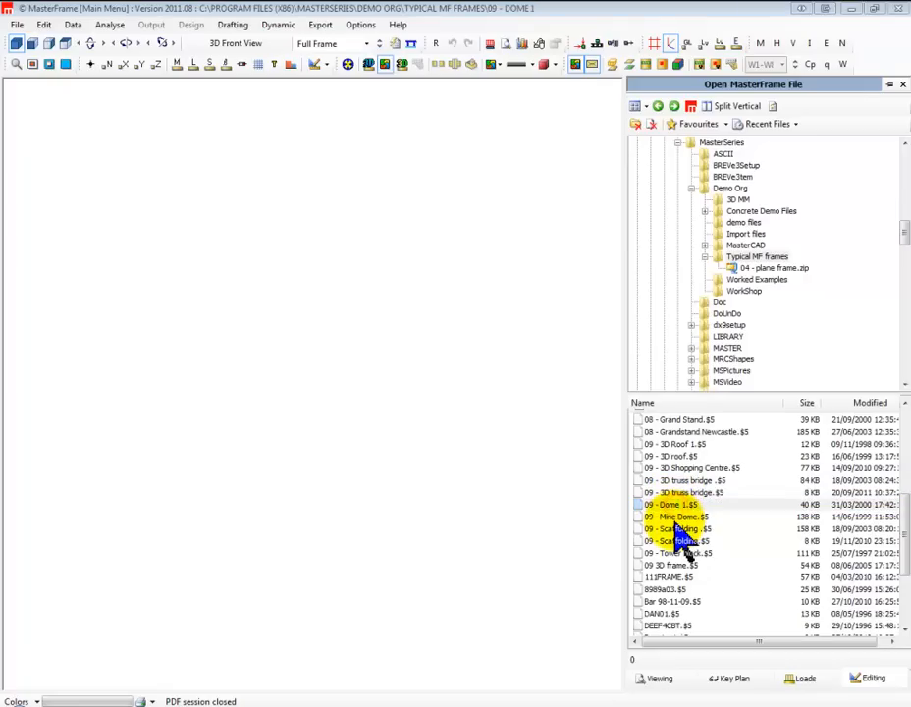
left_click(680, 519)
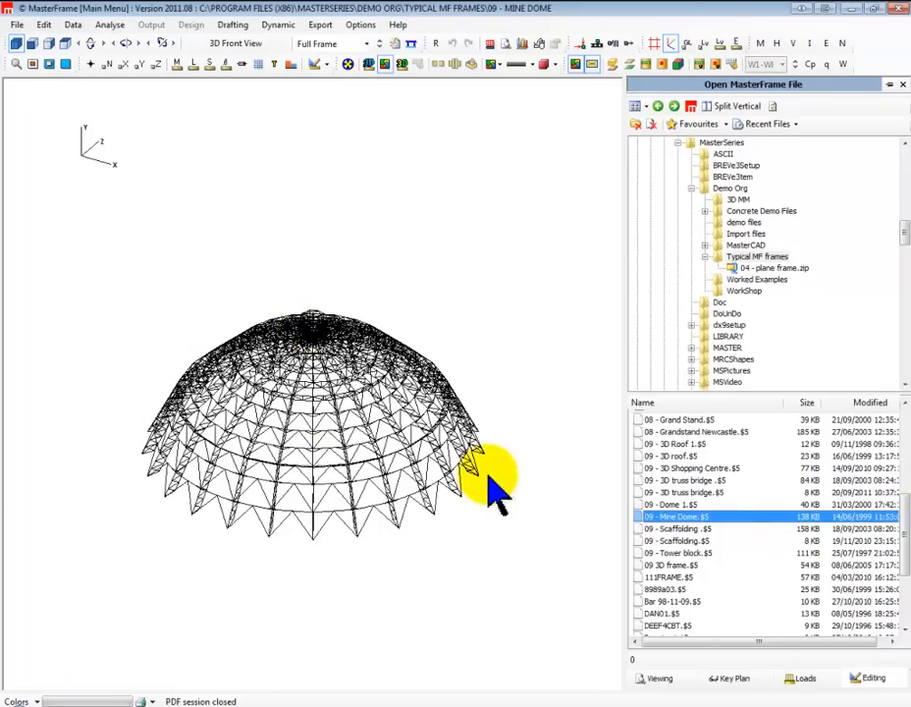
double_click(682, 530)
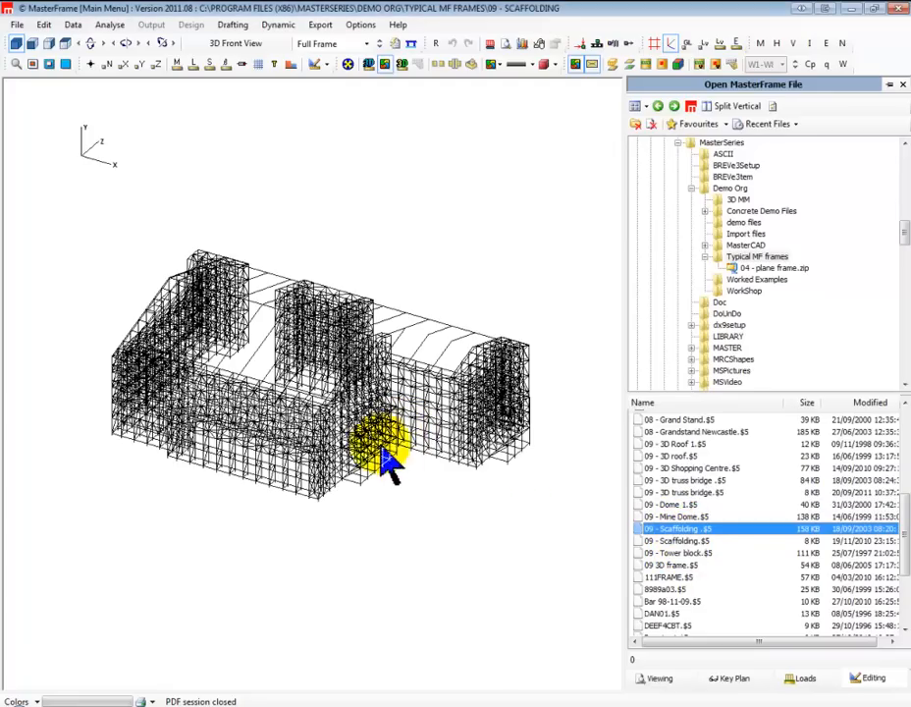
scroll(697, 599, "down", 4)
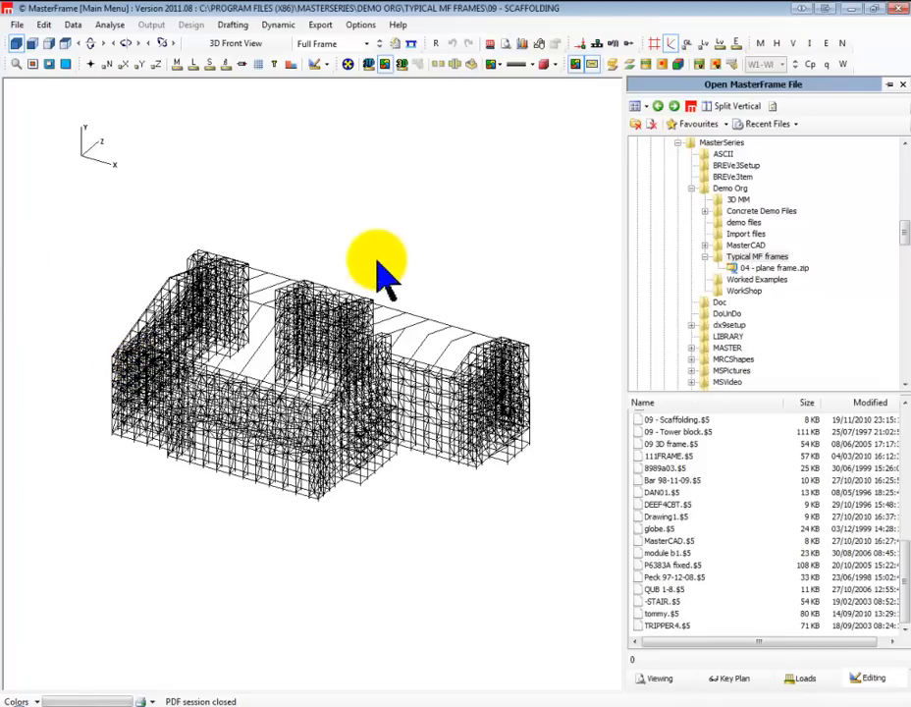
Create a new frame file named Demo in the MASTER folder
left_click(900, 85)
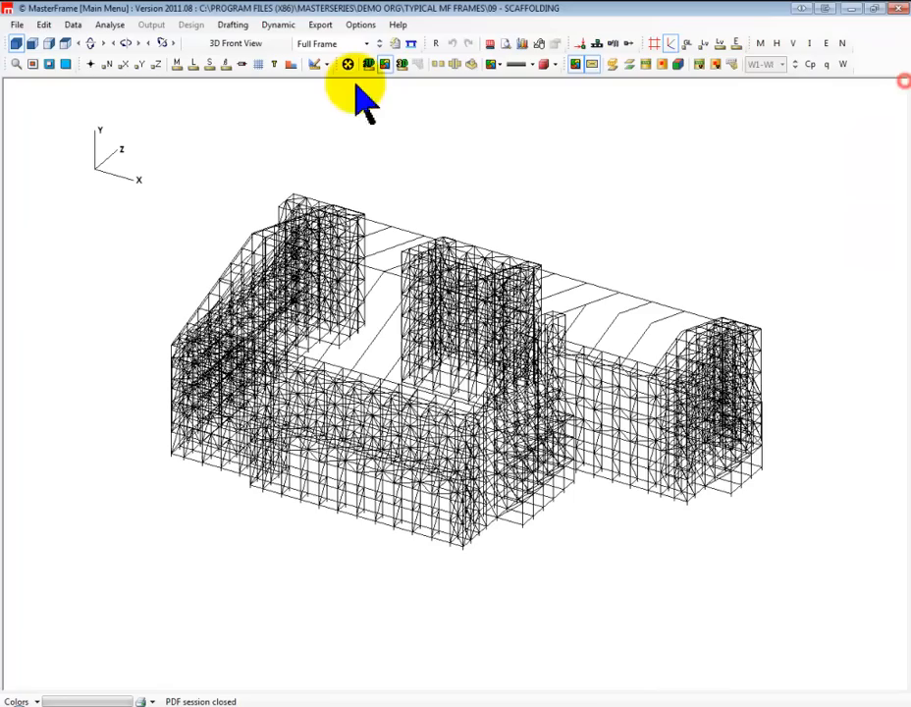
left_click(18, 26)
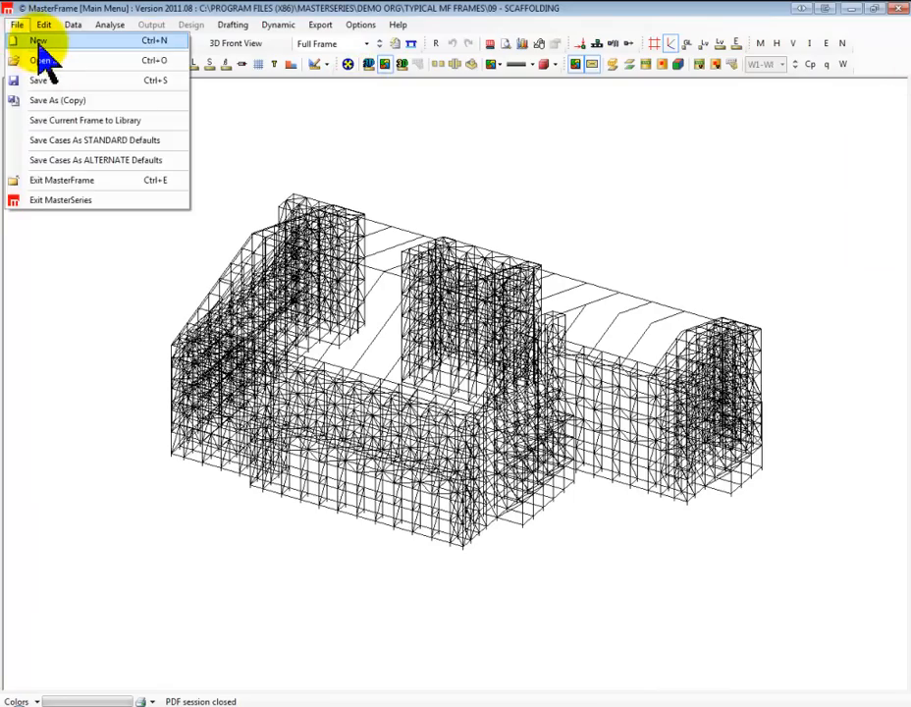
left_click(35, 57)
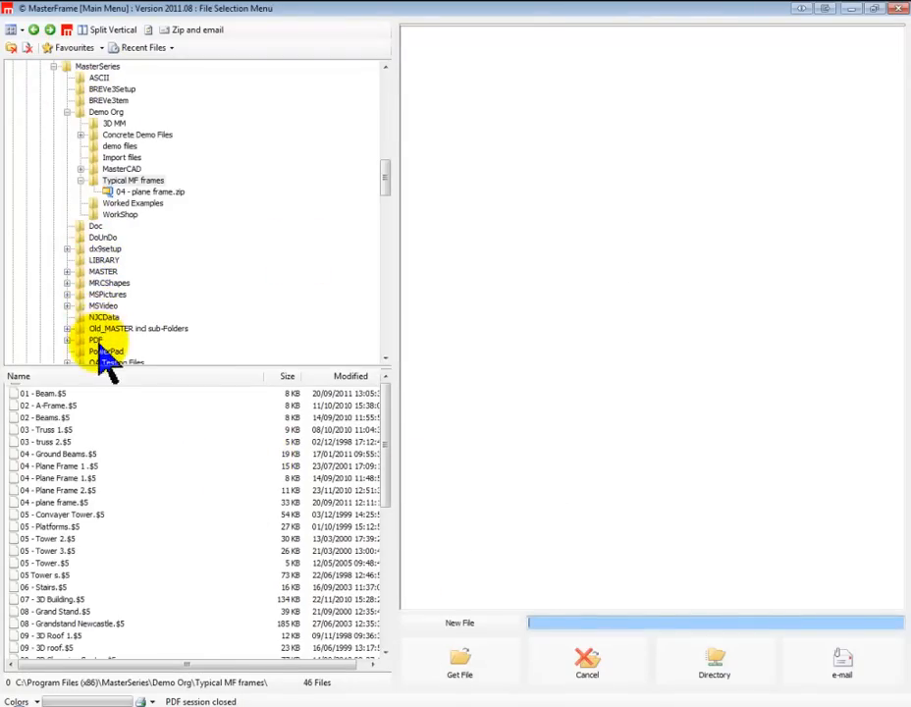
left_click(103, 272)
left_click(487, 623)
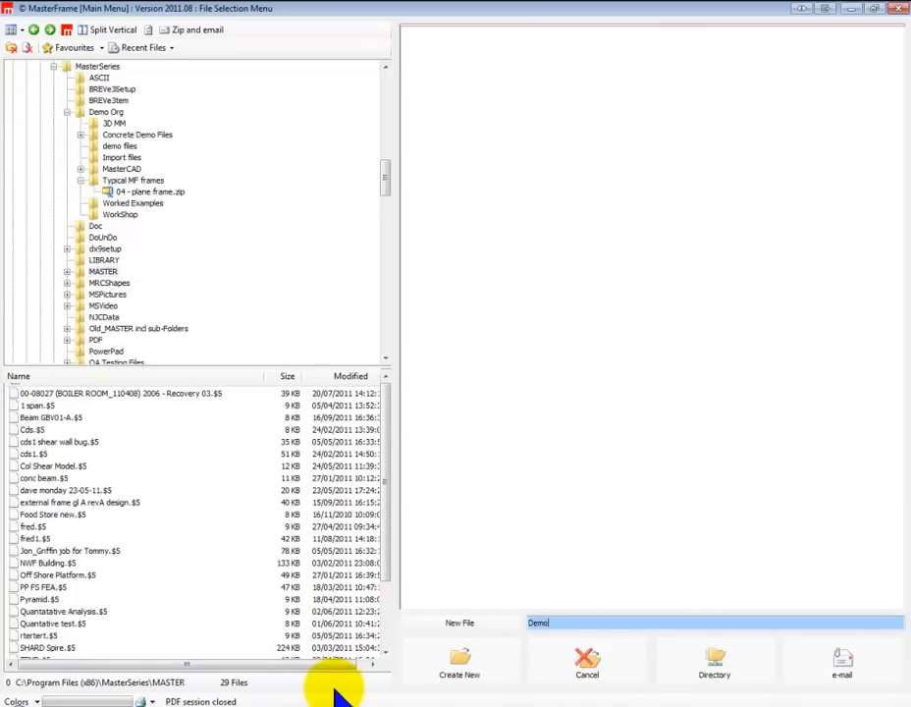
left_click(459, 667)
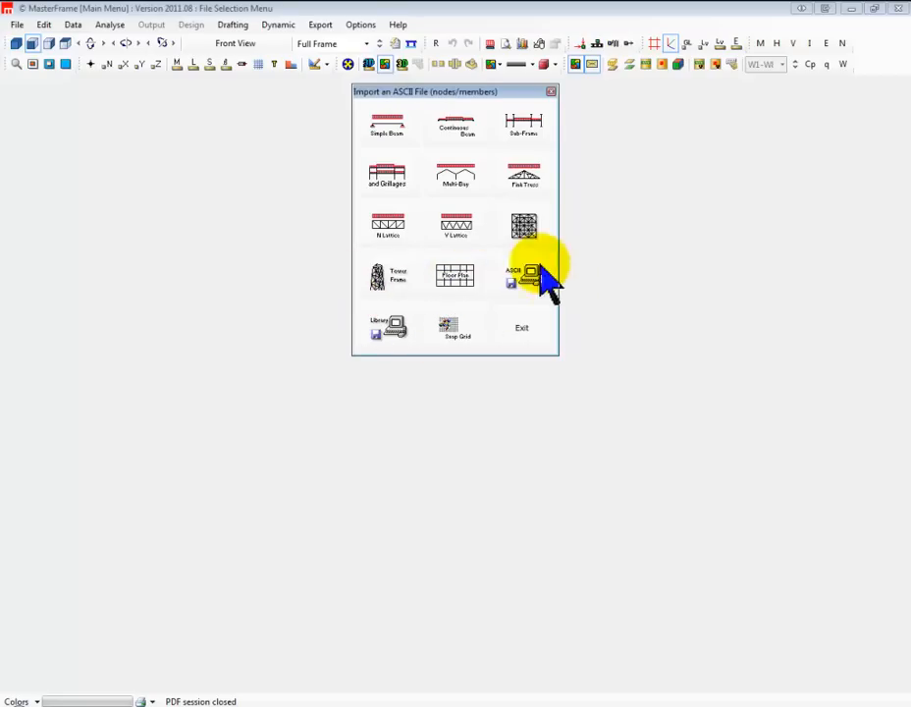
Start a frame from the multi-storey and grillages template with 4 spans and 4 storeys
left_click(390, 181)
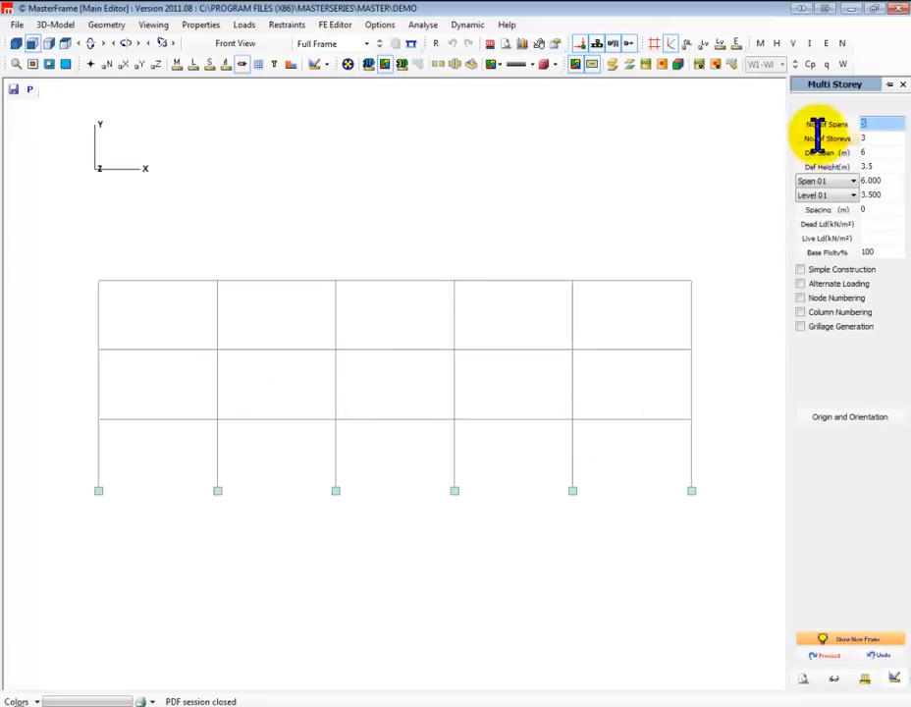
type("1")
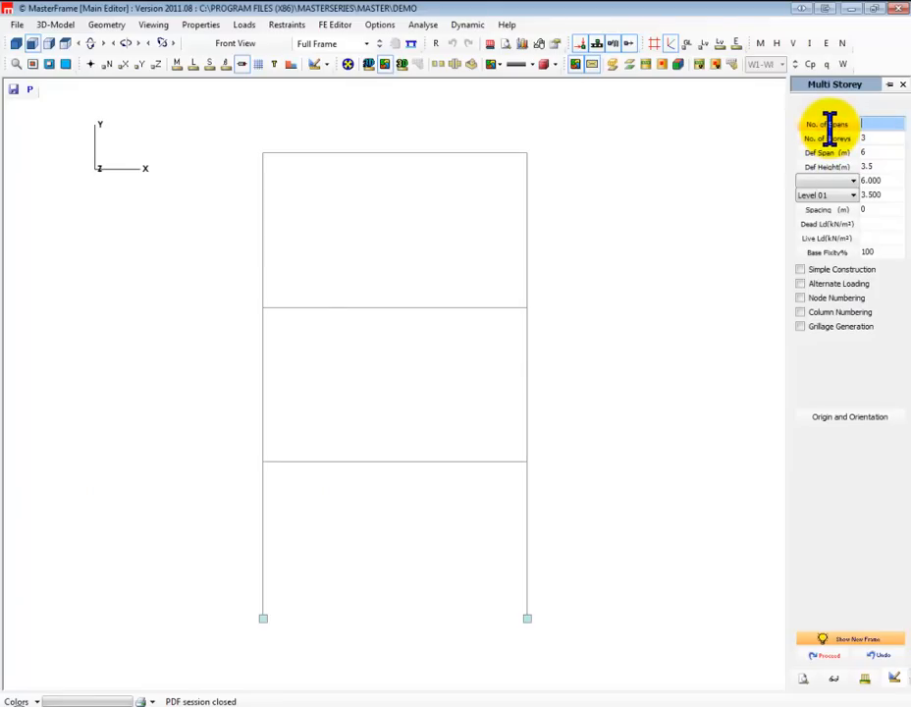
type("4")
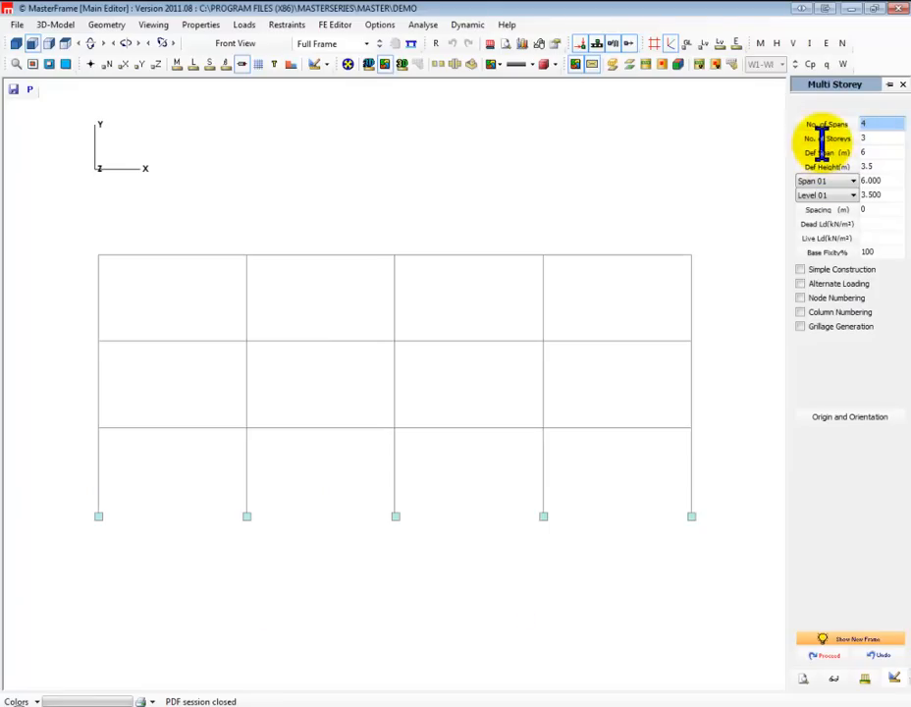
key("Tab")
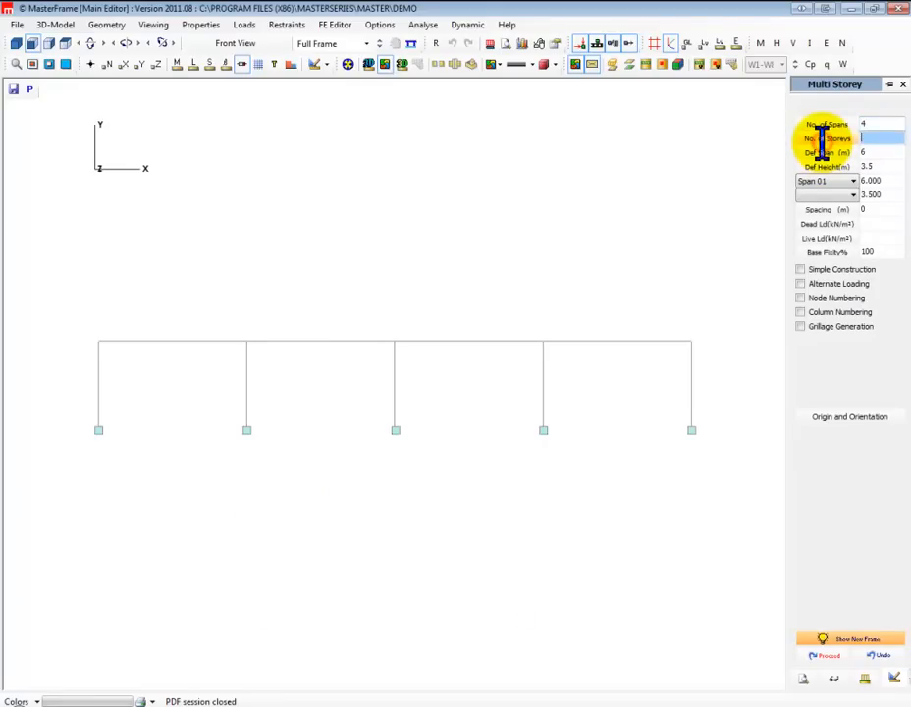
type("4")
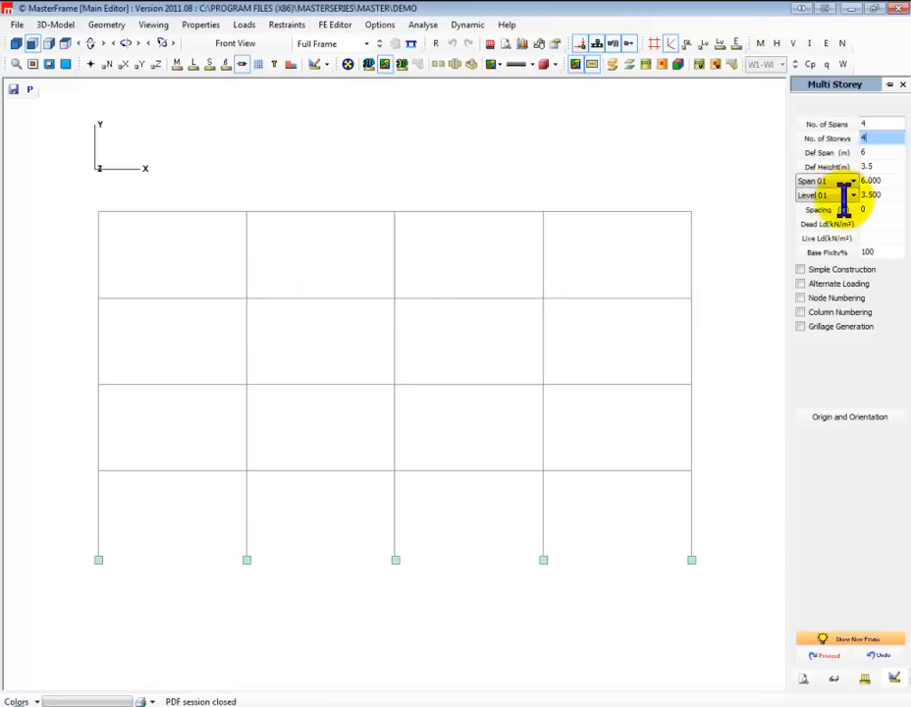
Set the length of Span 01 to 8 m
left_click(863, 151)
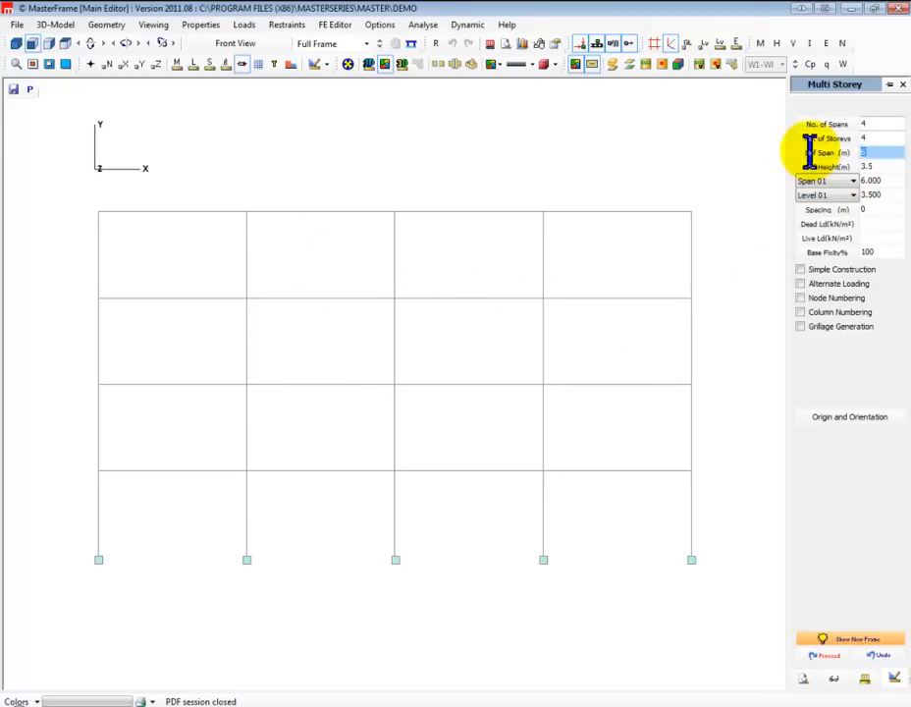
left_click(855, 182)
left_click(883, 178)
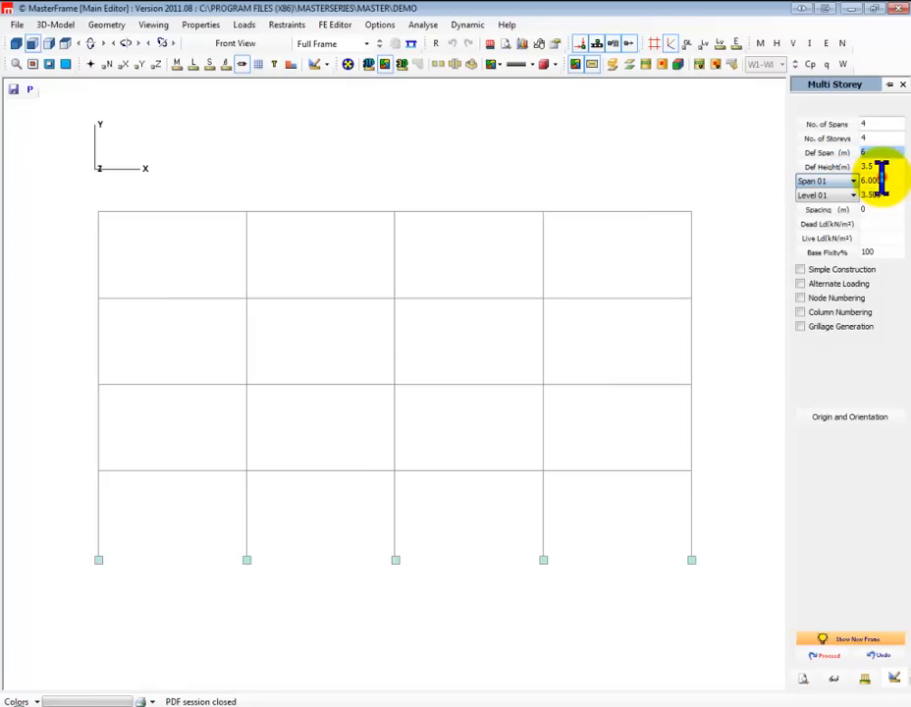
left_click_drag(887, 178, 857, 178)
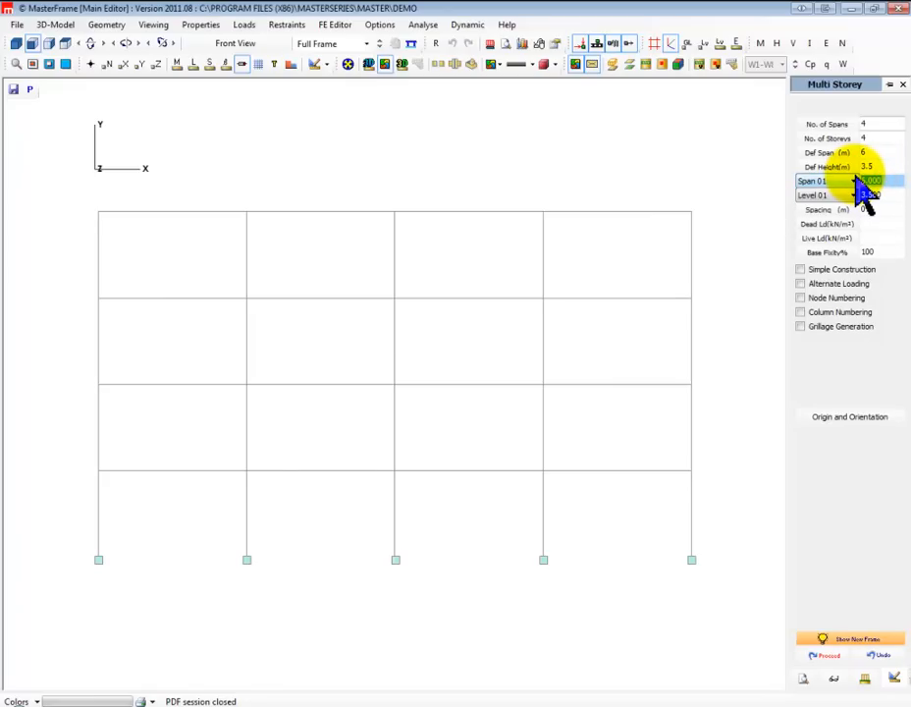
type("8")
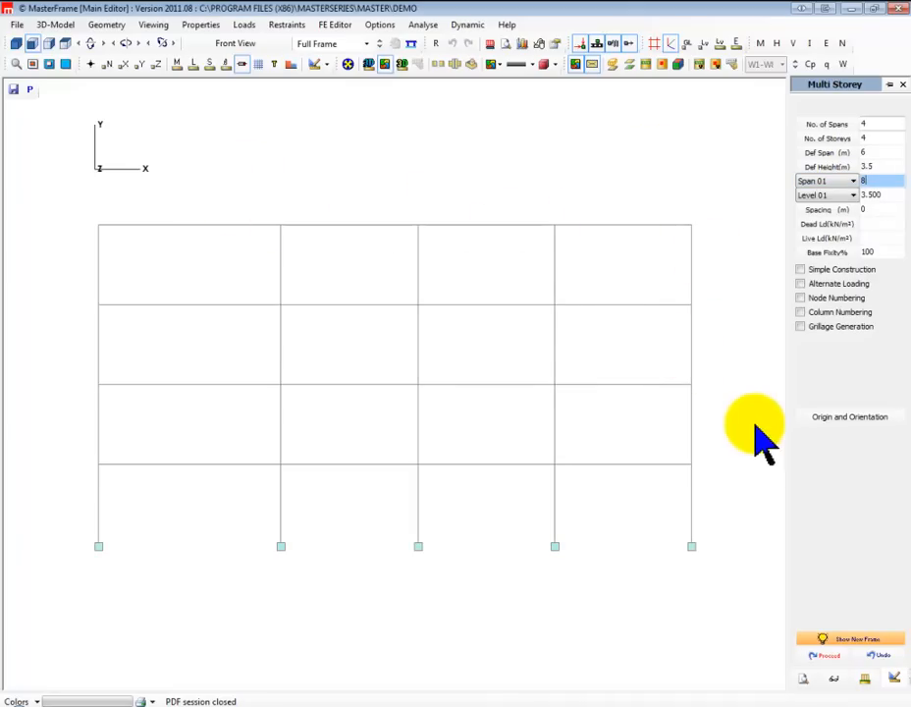
Set the frame spacing to 5 m, with a dead load of 4 kN/m² and a live load of 5.5 kN/m²
left_click(883, 225)
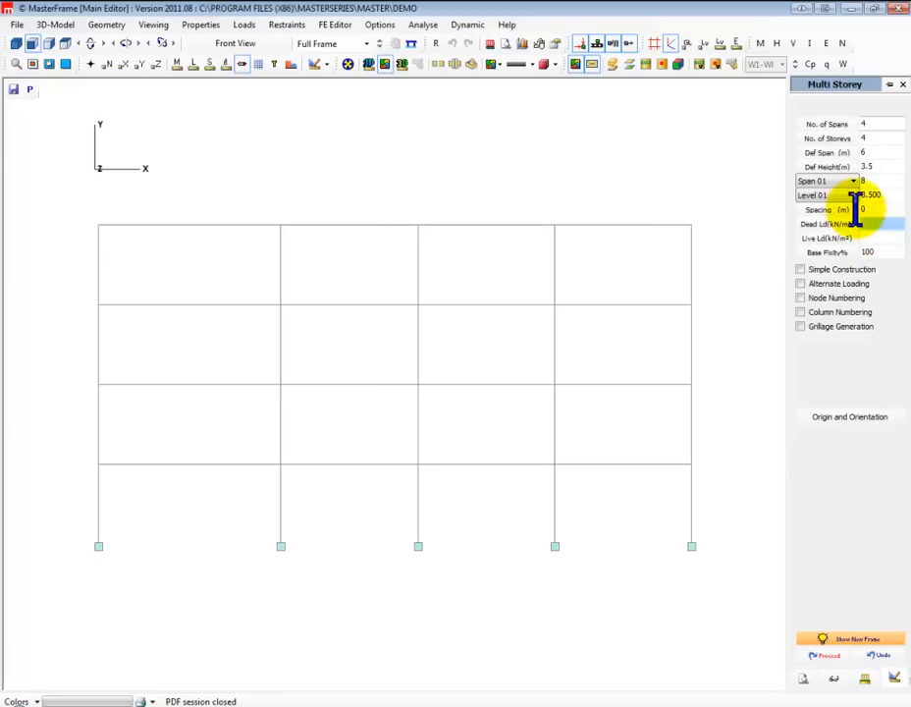
left_click(870, 209)
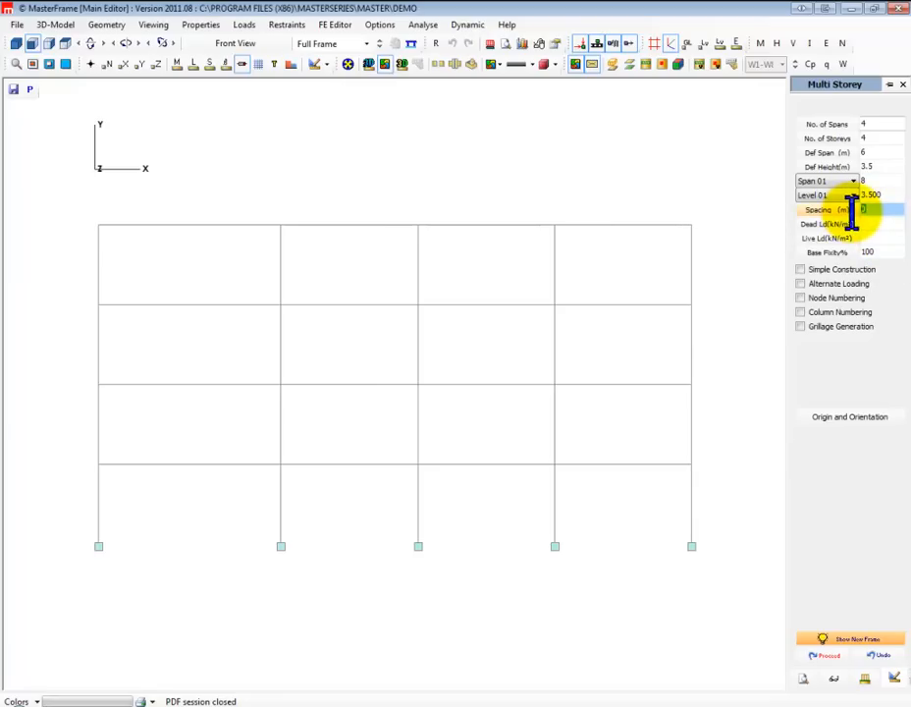
type("5")
left_click(870, 225)
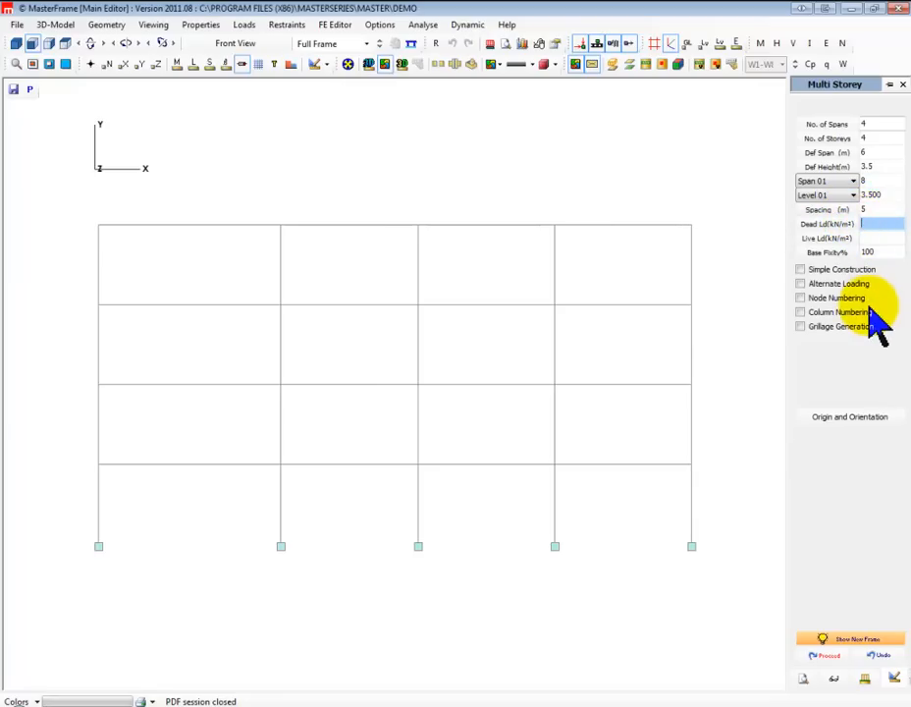
type("4")
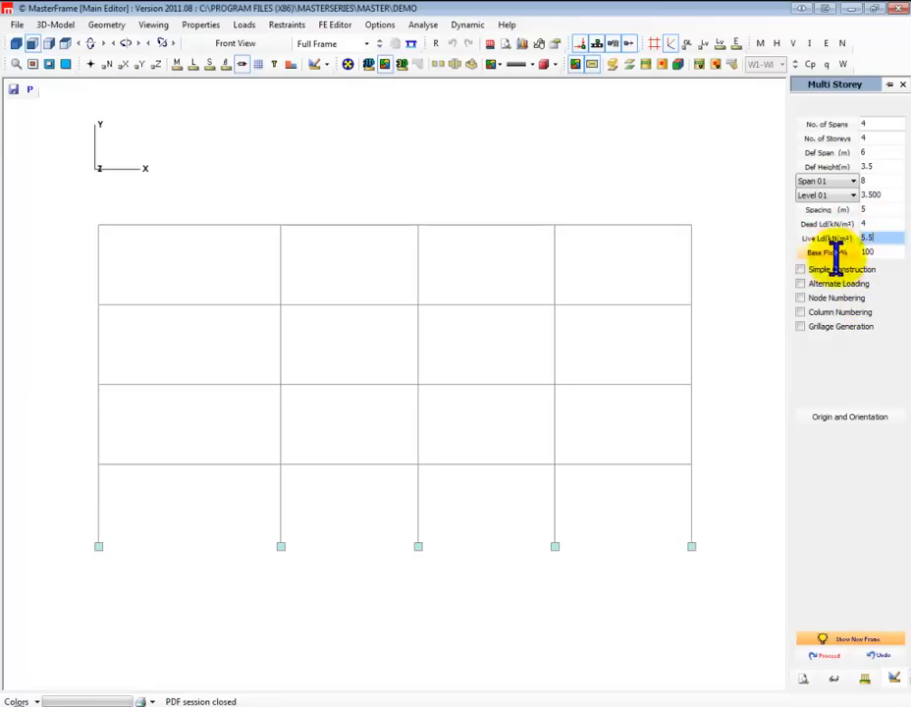
Generate the multi-storey frame and check its member lengths, turning the length labels on and off again
left_click(823, 656)
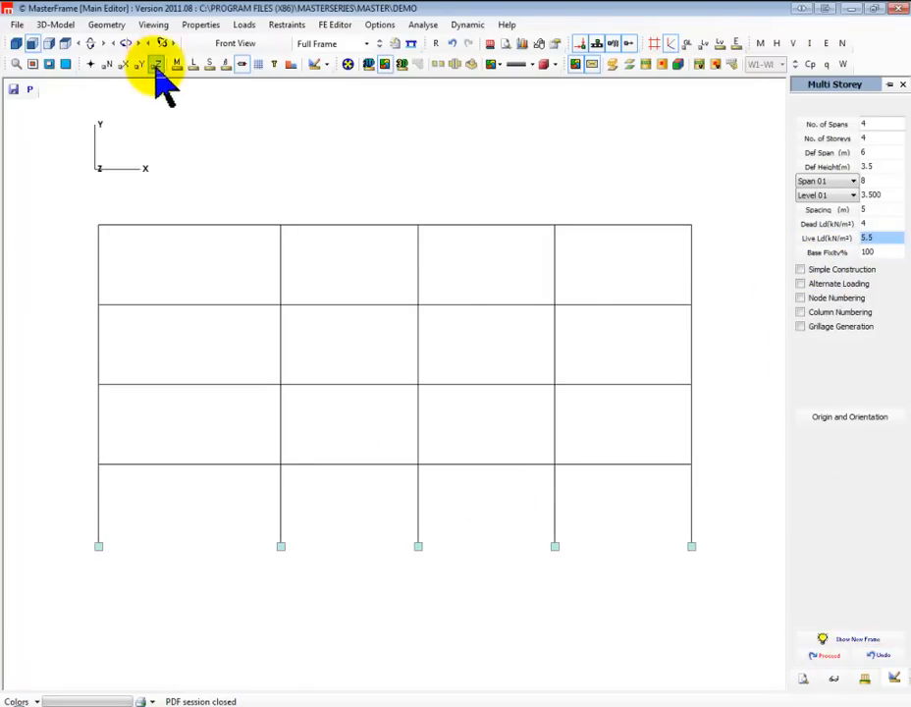
left_click(195, 69)
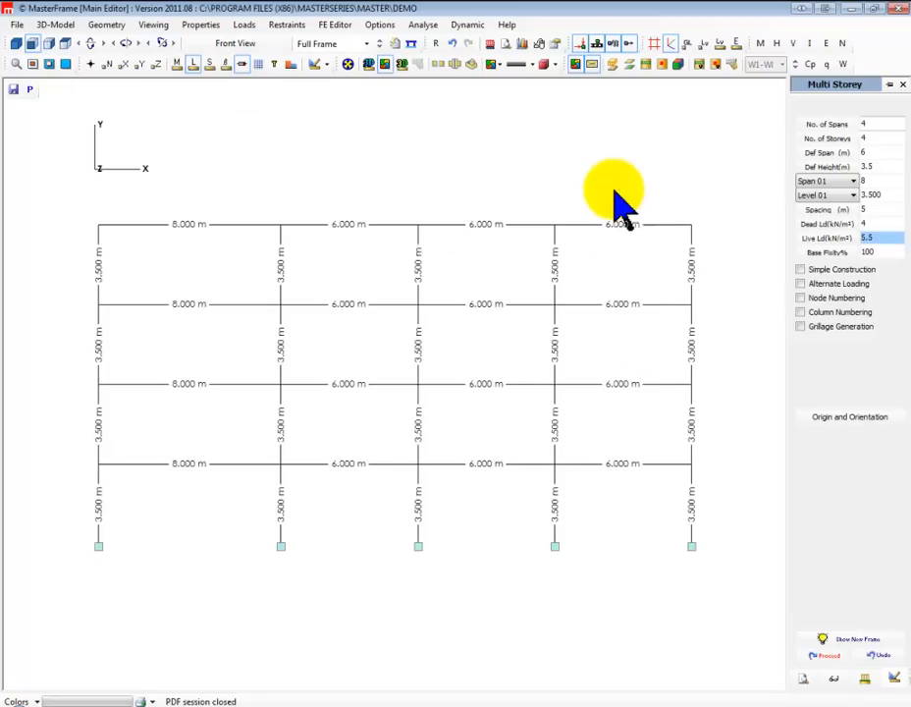
left_click(194, 64)
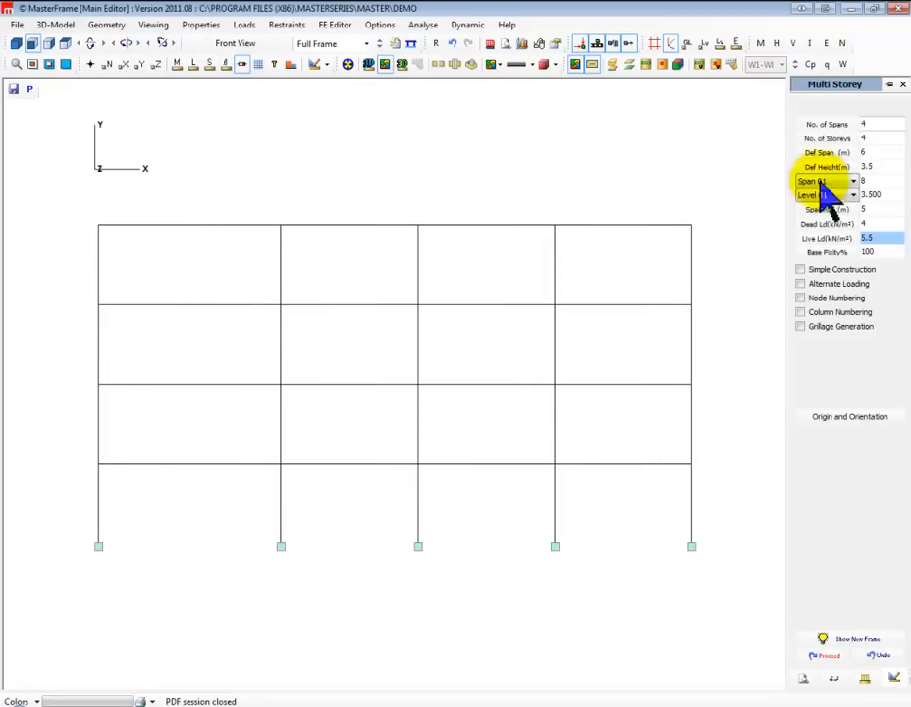
Preview a 1 m X shift of all nodes on the rightmost column plus the top node of the adjacent column
left_click(108, 26)
mouse_move(209, 93)
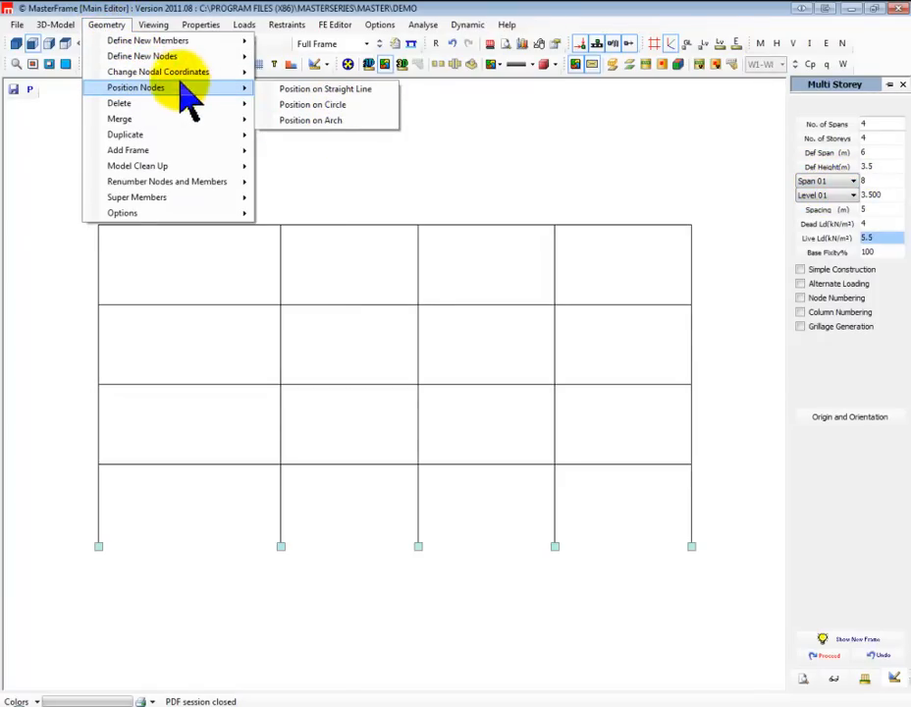
mouse_move(179, 74)
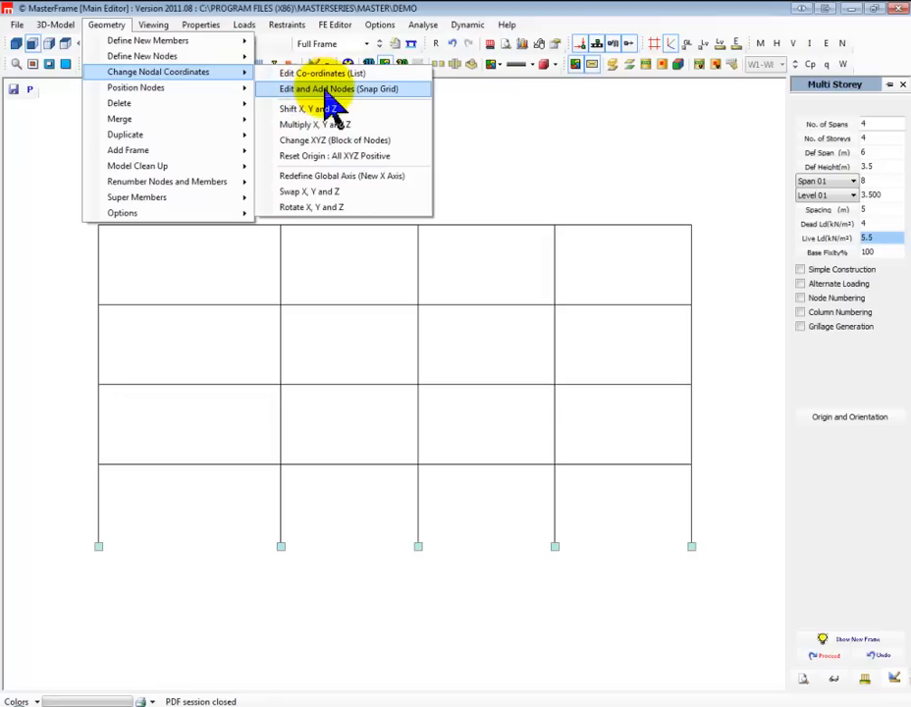
left_click(313, 109)
left_click_drag(669, 570, 704, 196)
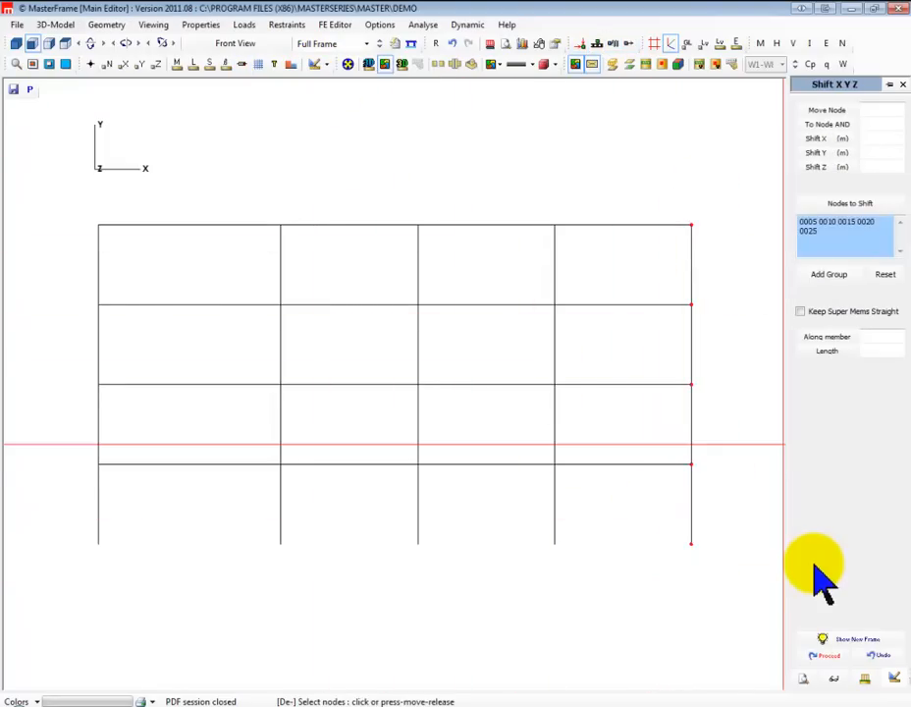
left_click(554, 225)
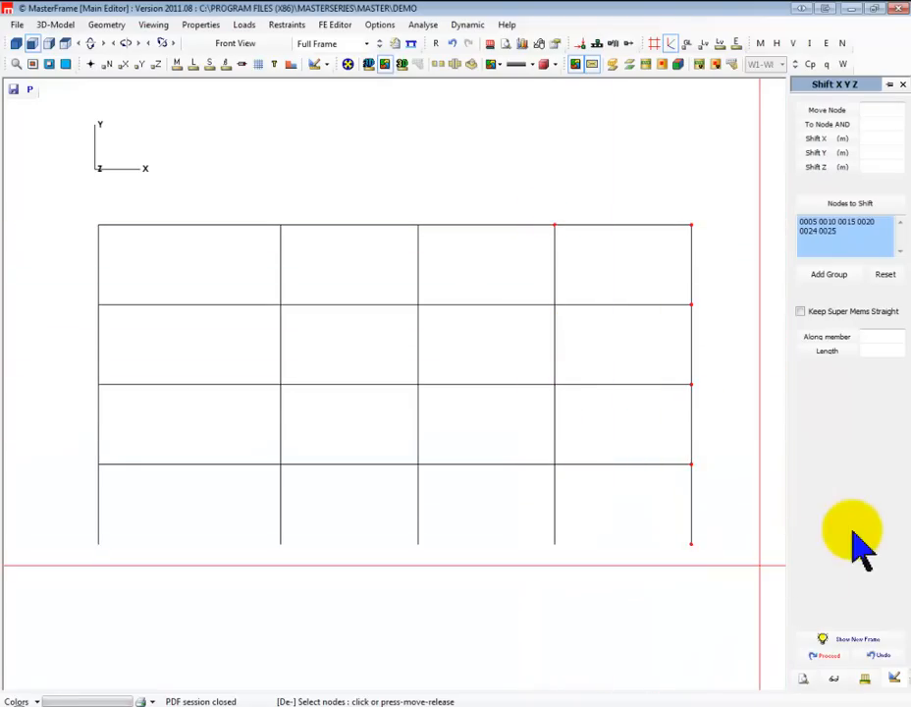
left_click(873, 138)
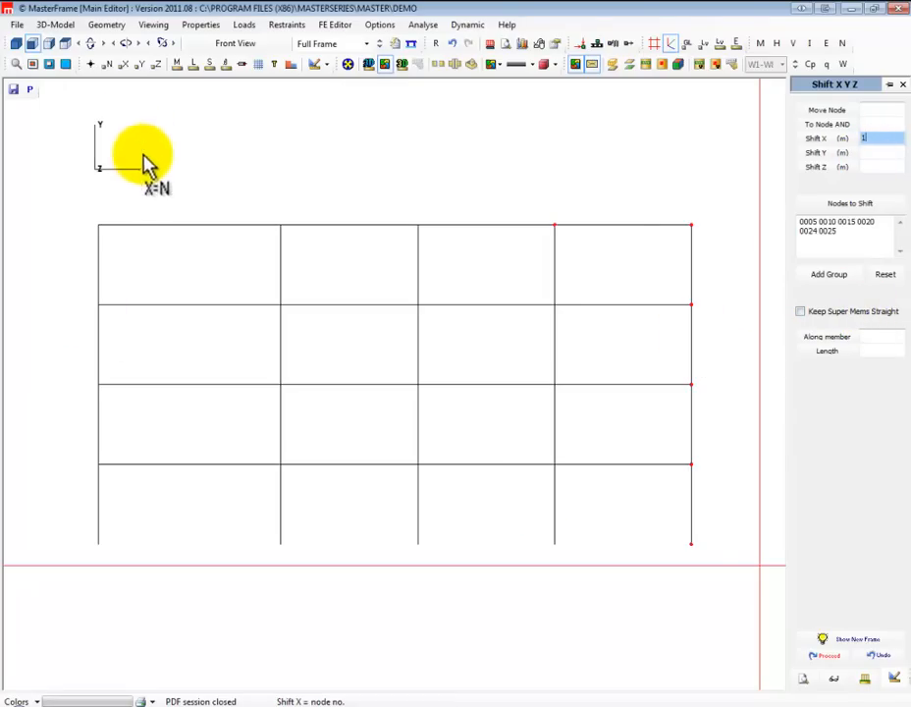
left_click(841, 641)
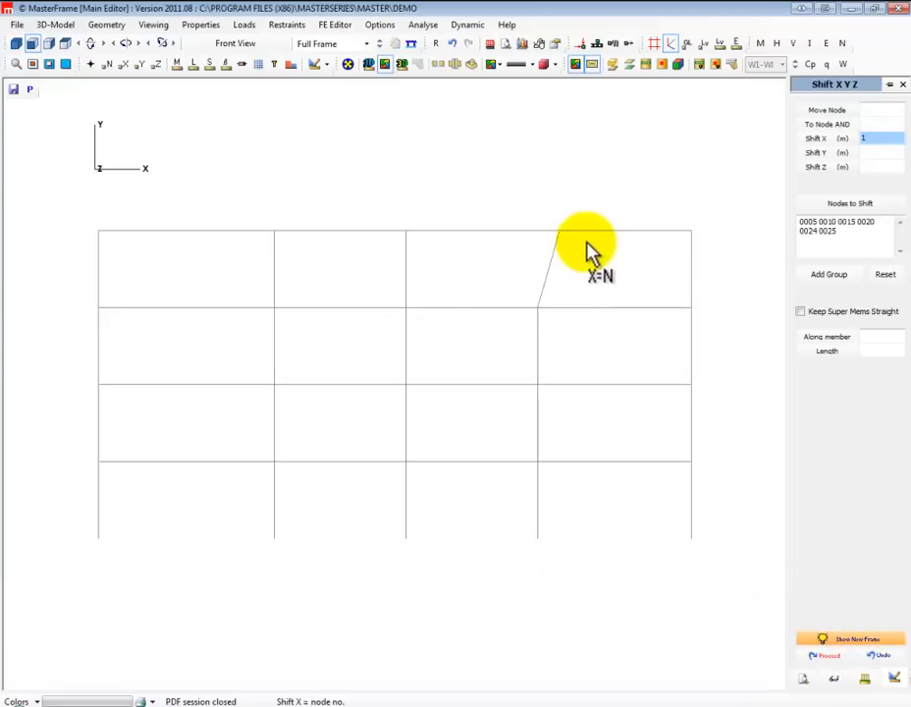
Remove the adjacent column's top node from the shift selection and apply the X shift to the rightmost column
left_click(868, 239)
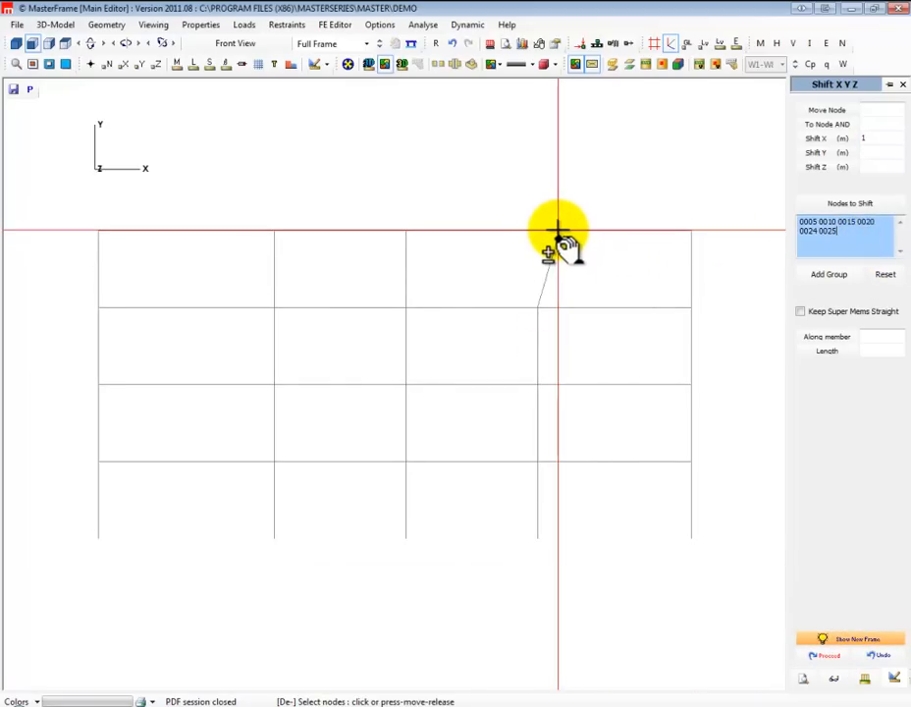
left_click(557, 232)
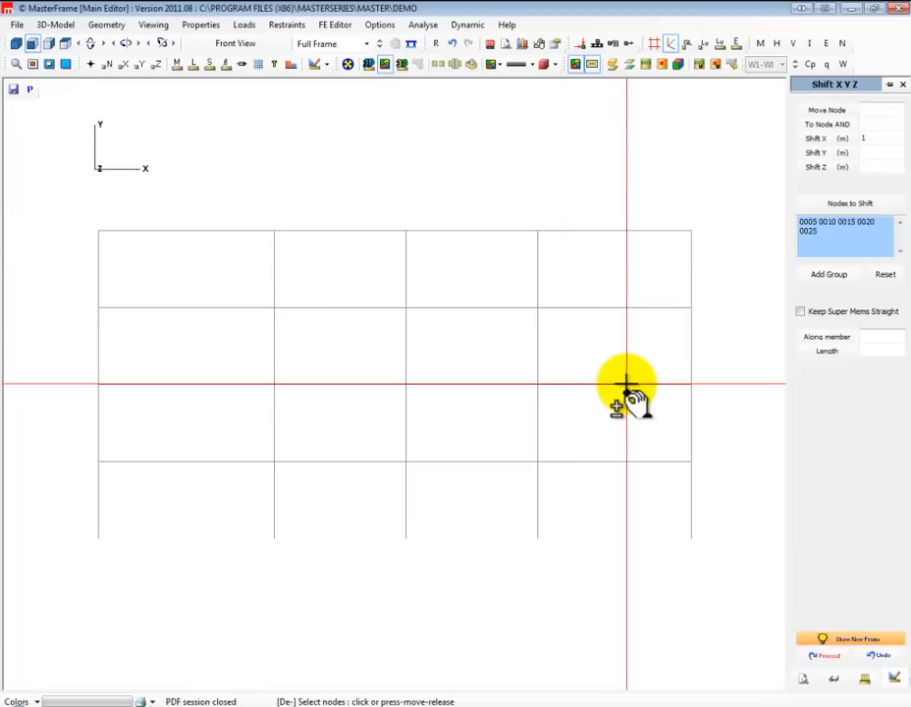
left_click(824, 656)
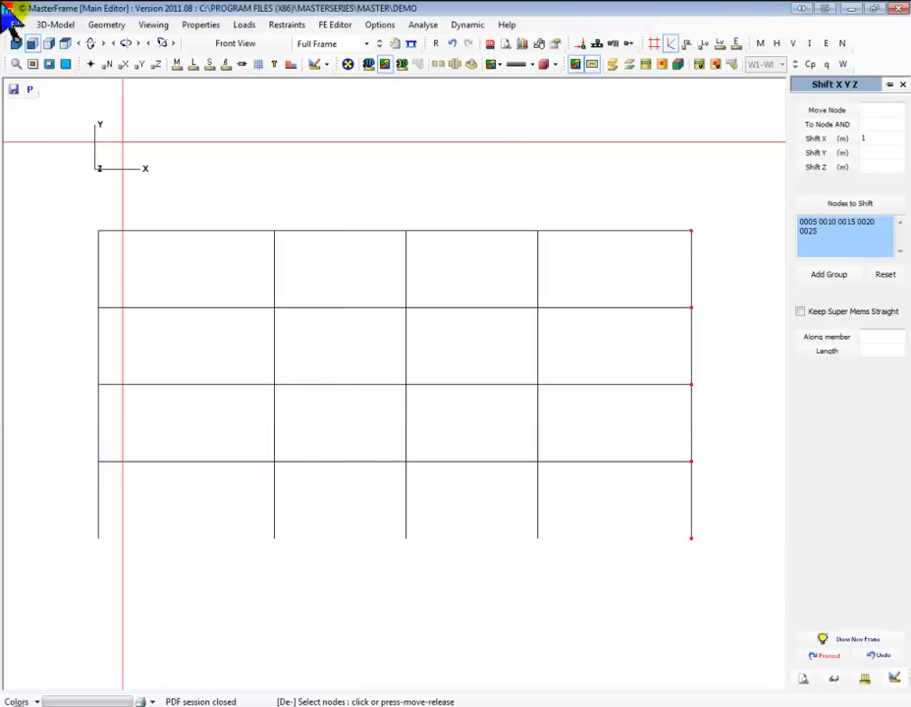
Reset the node selection and shift the top node of the middle column by 2 m in Y only
left_click(885, 275)
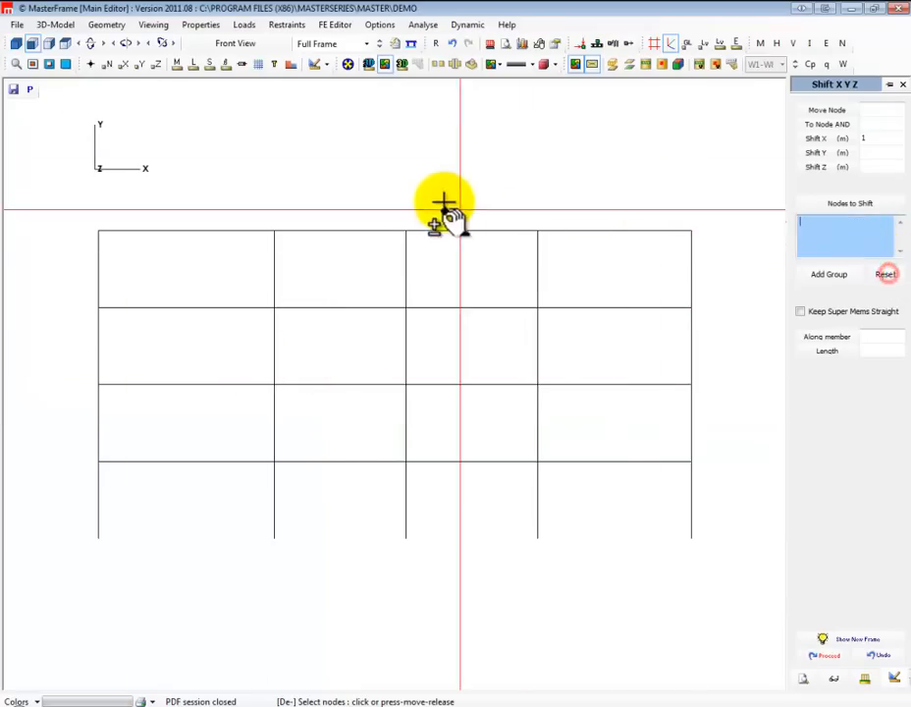
left_click(405, 230)
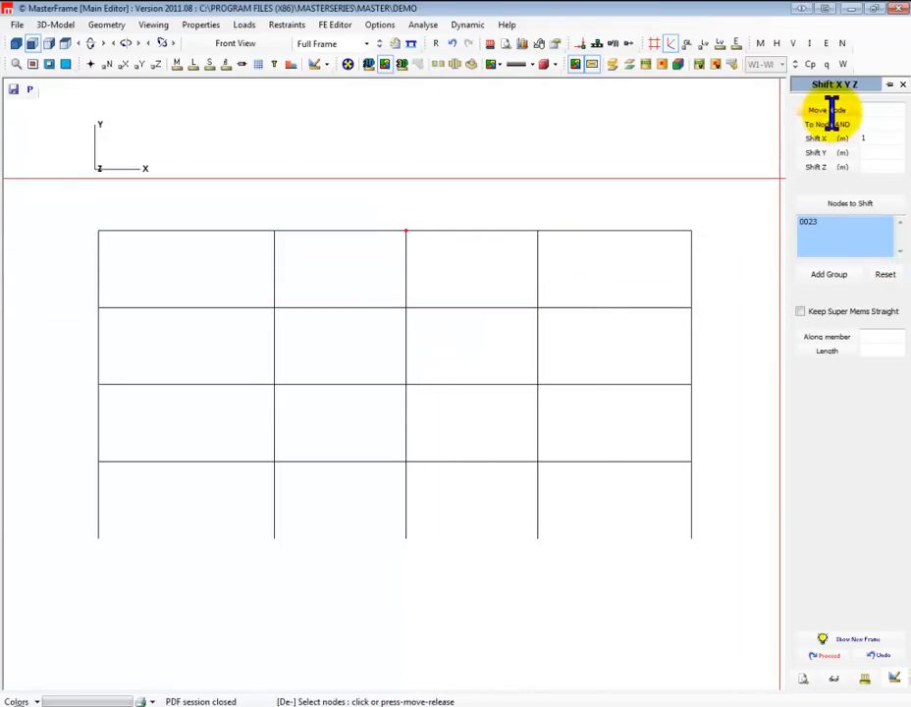
double_click(863, 141)
double_click(864, 152)
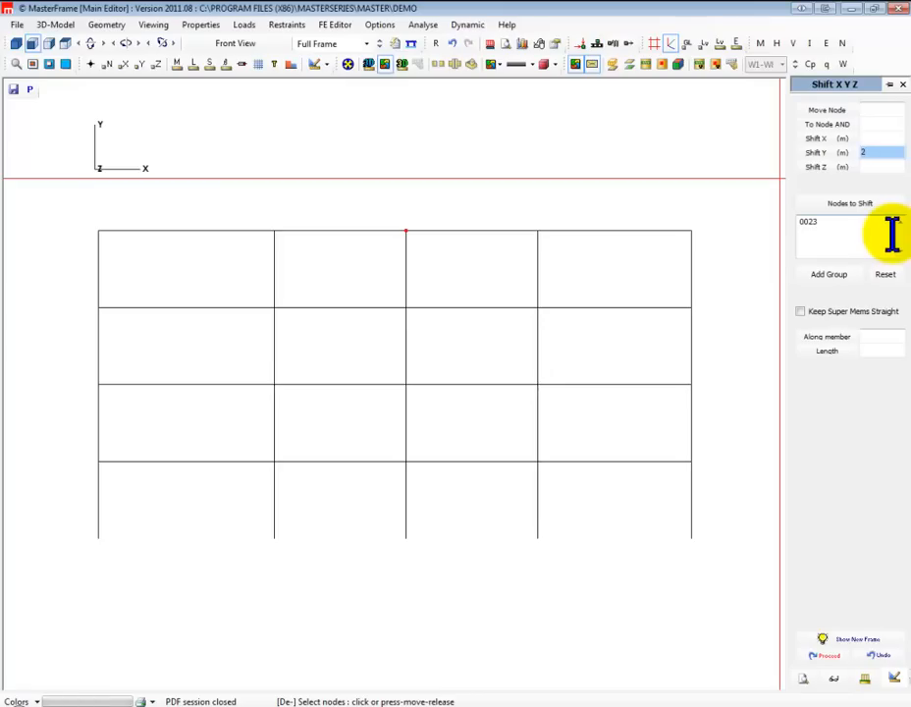
left_click(828, 657)
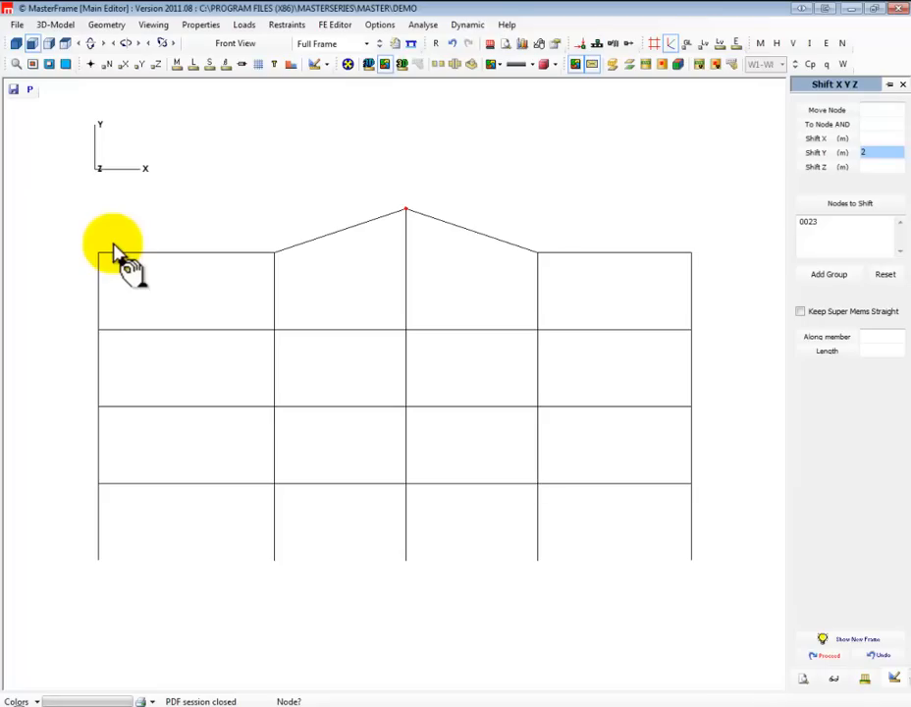
Position the second column's top node on the straight line from the leftmost top node to the apex node, retaining its X coordinate
left_click(106, 27)
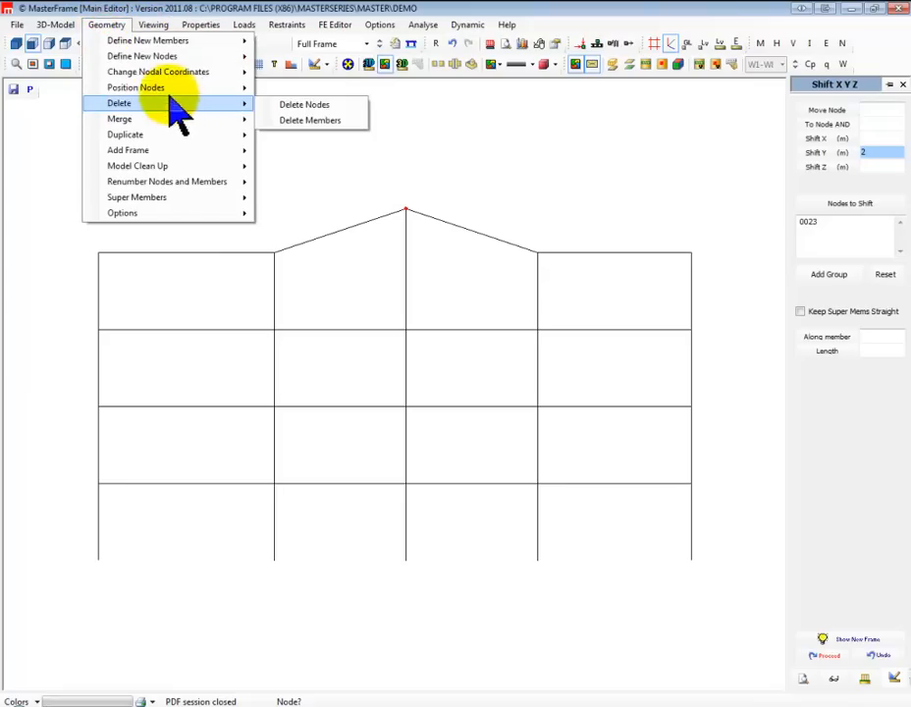
mouse_move(169, 92)
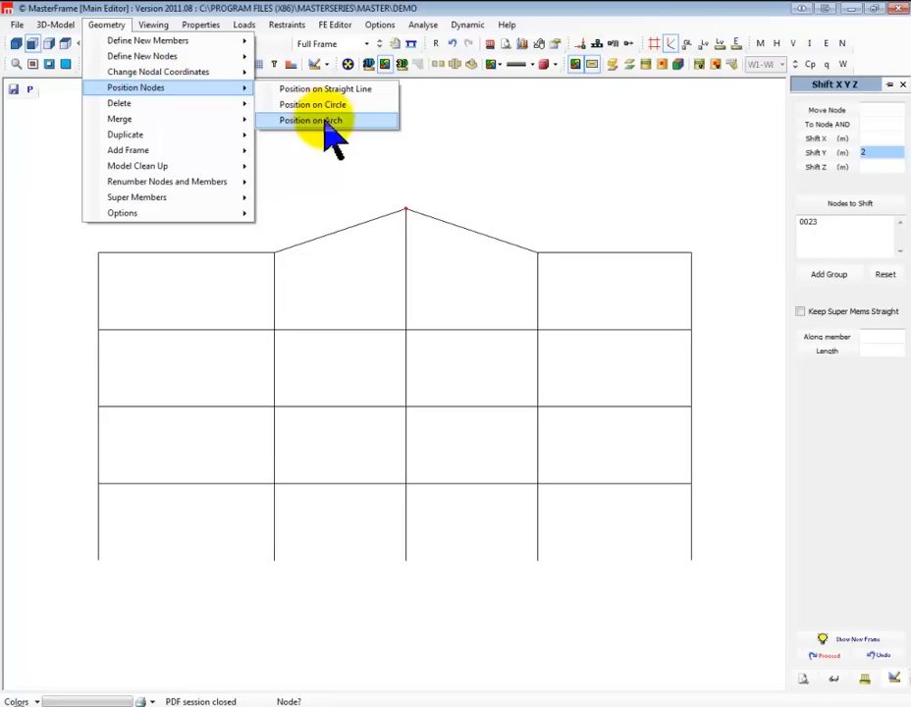
left_click(344, 92)
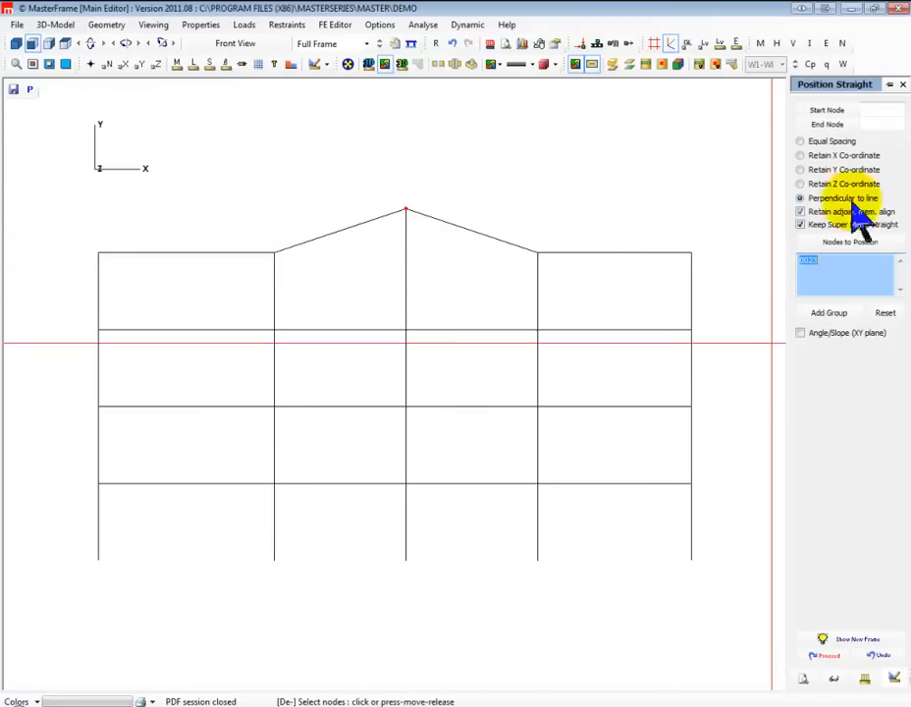
left_click(405, 207)
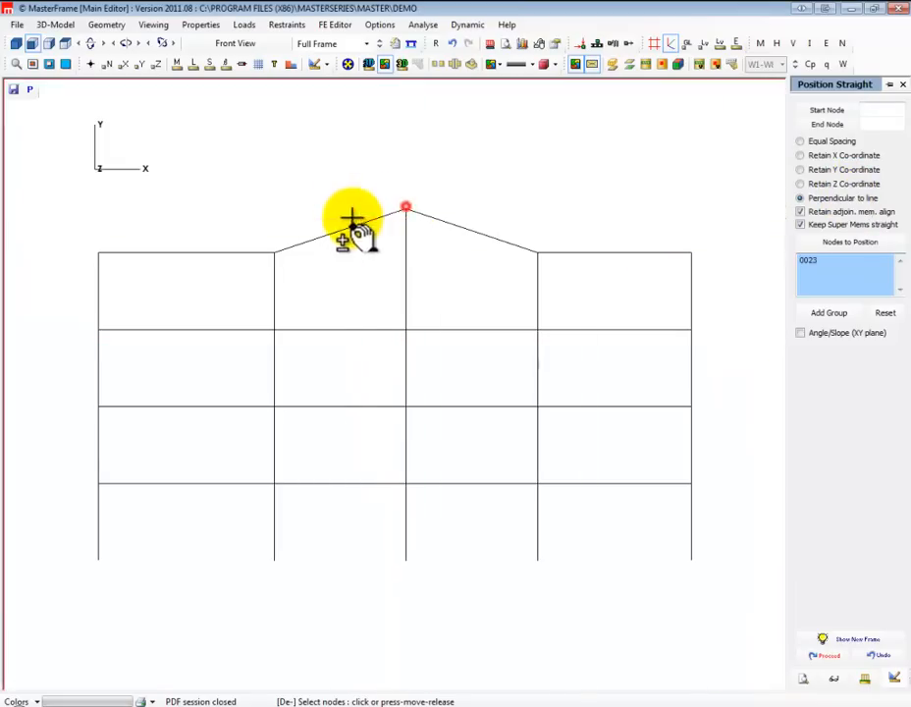
left_click(274, 252)
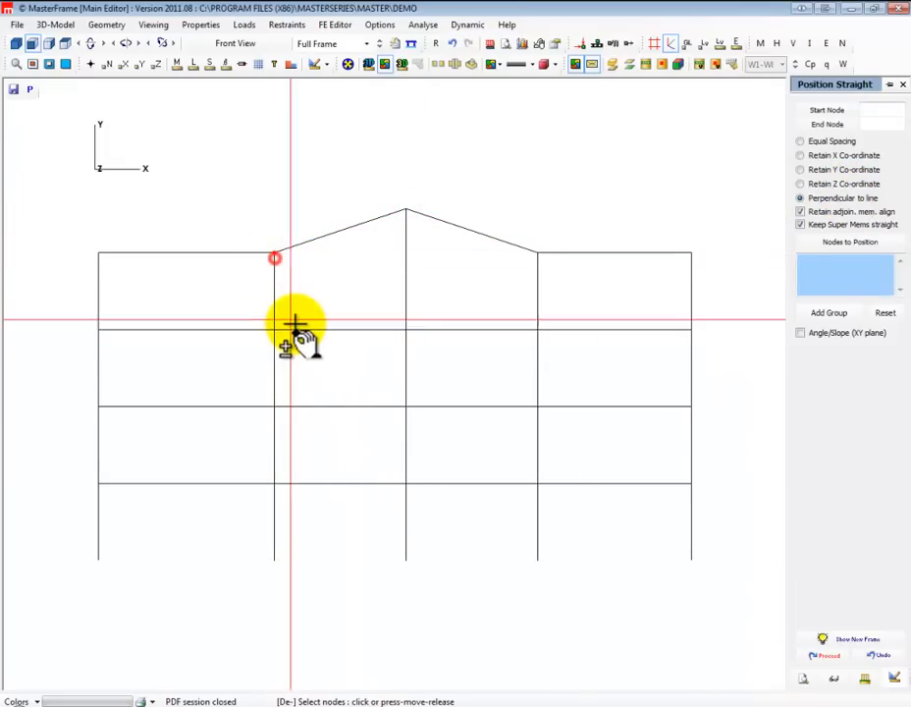
left_click(879, 110)
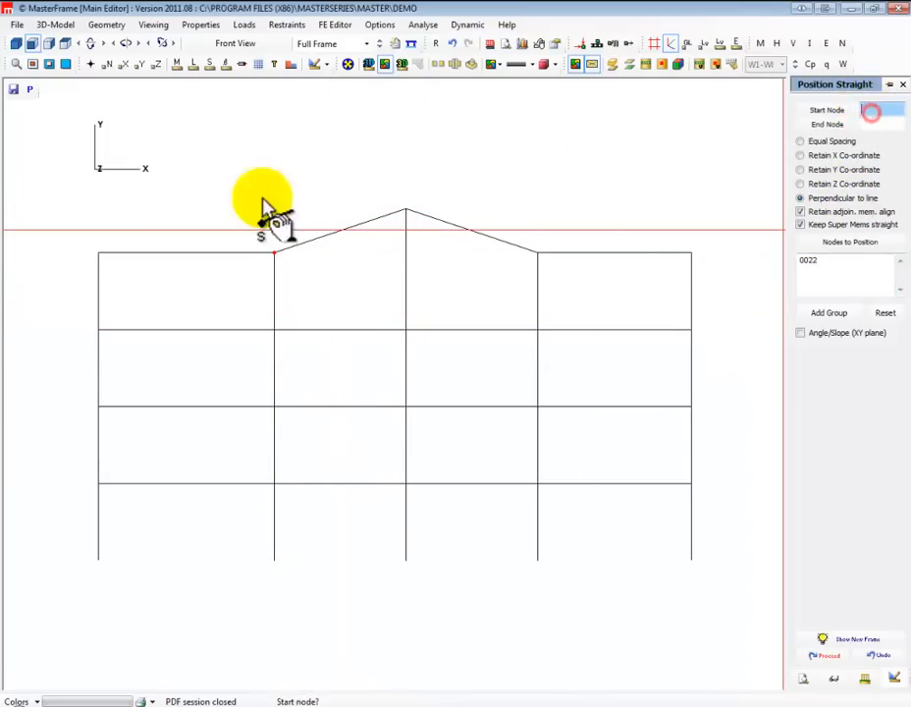
left_click(97, 254)
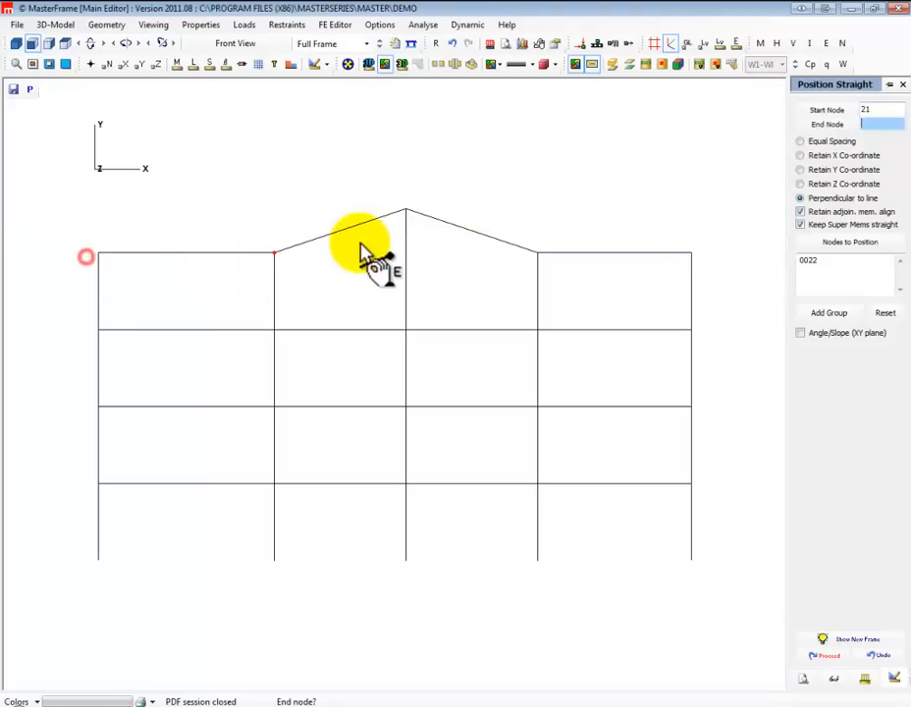
left_click(405, 209)
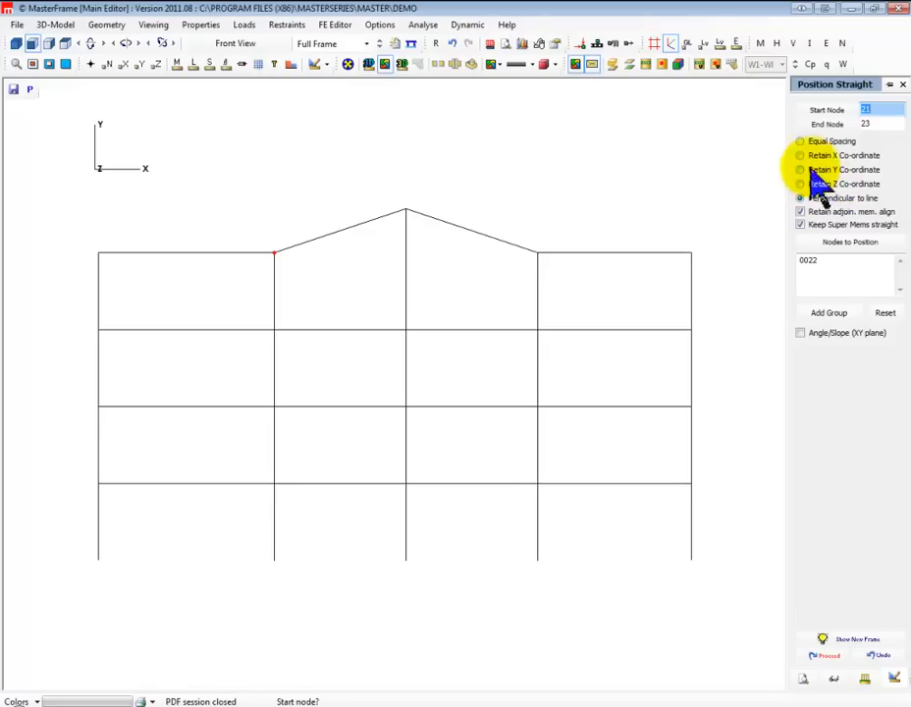
left_click(831, 156)
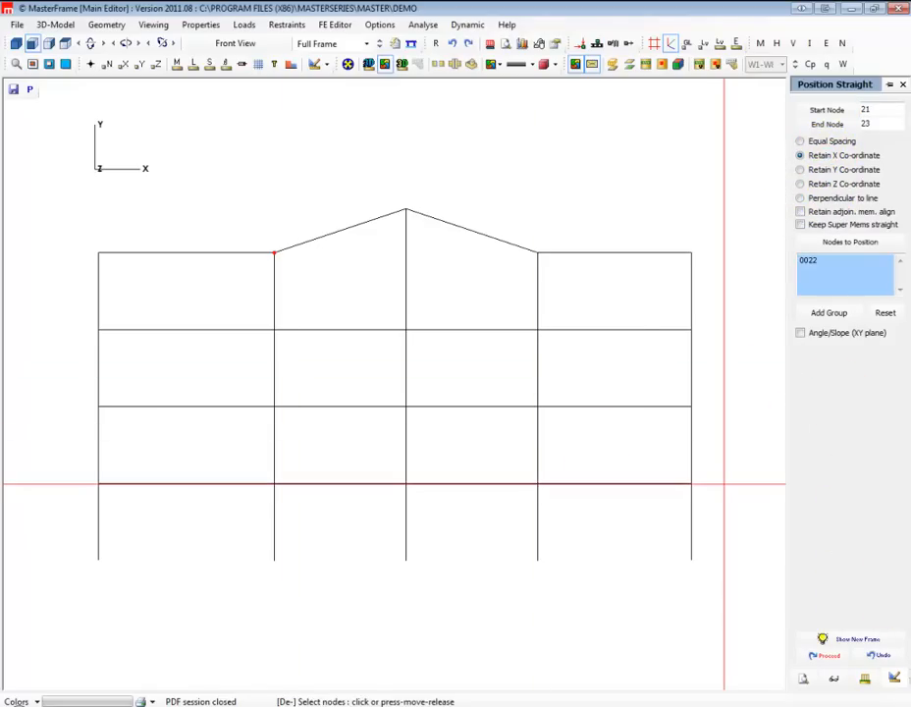
left_click(843, 640)
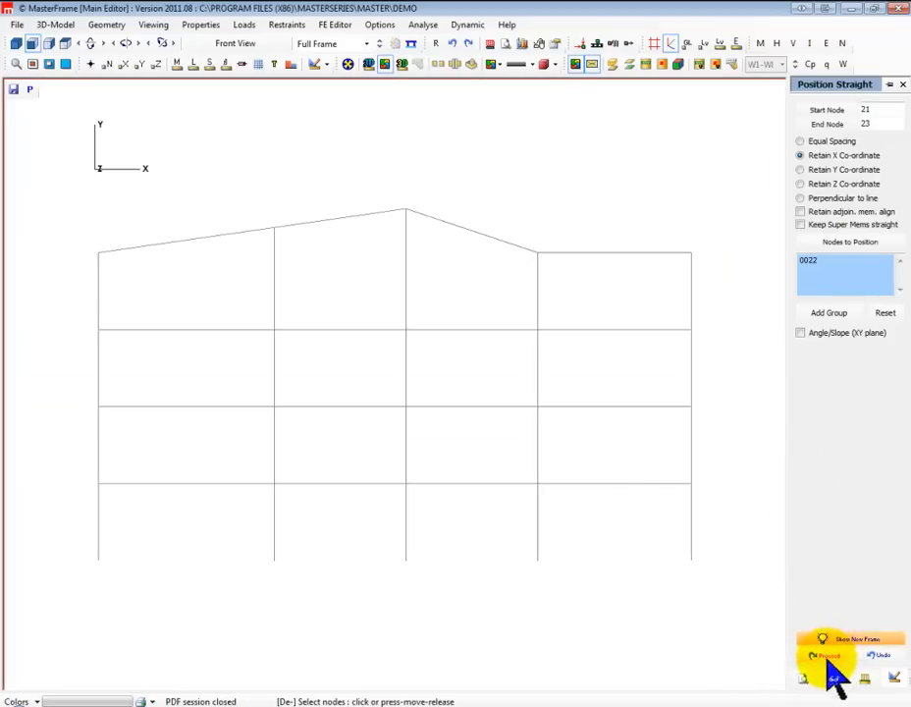
left_click(827, 656)
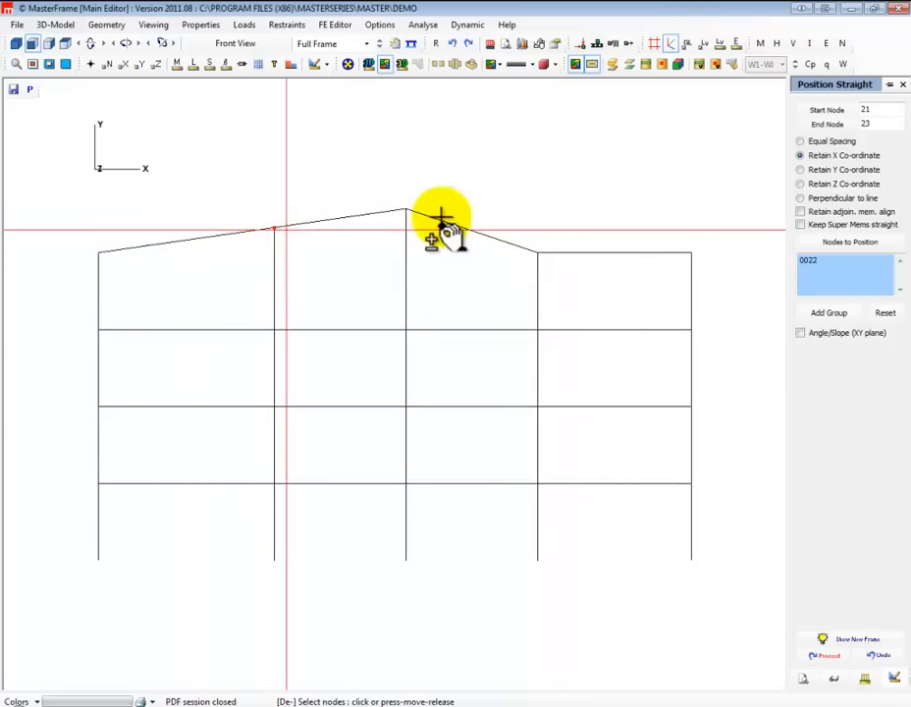
Clear the previous line and node selection, then straighten the top nodes from the apex to the rightmost column, retaining X coordinates
left_click(830, 115)
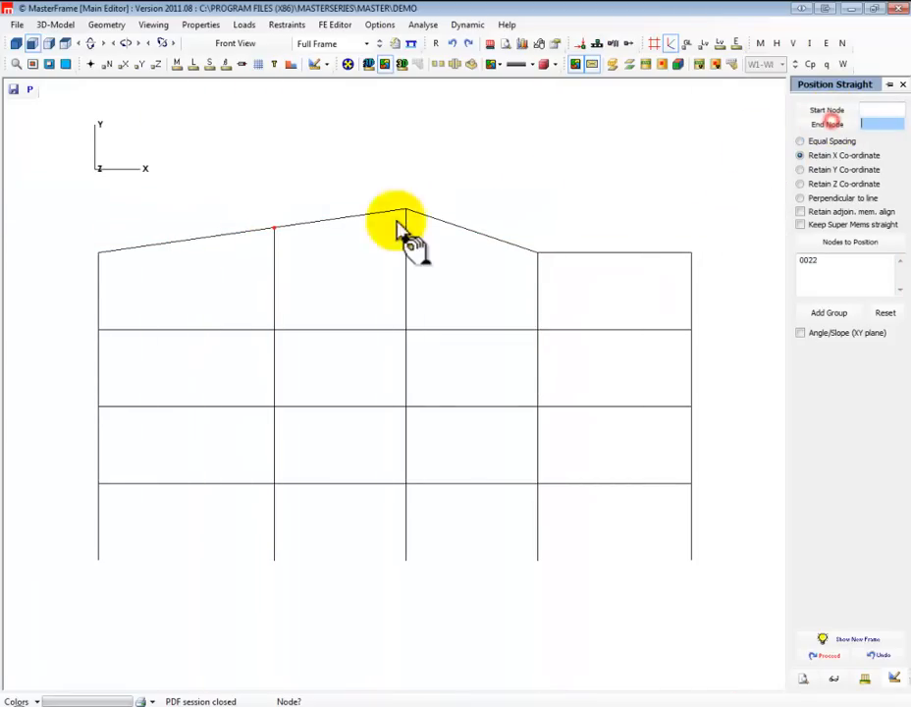
left_click(273, 229)
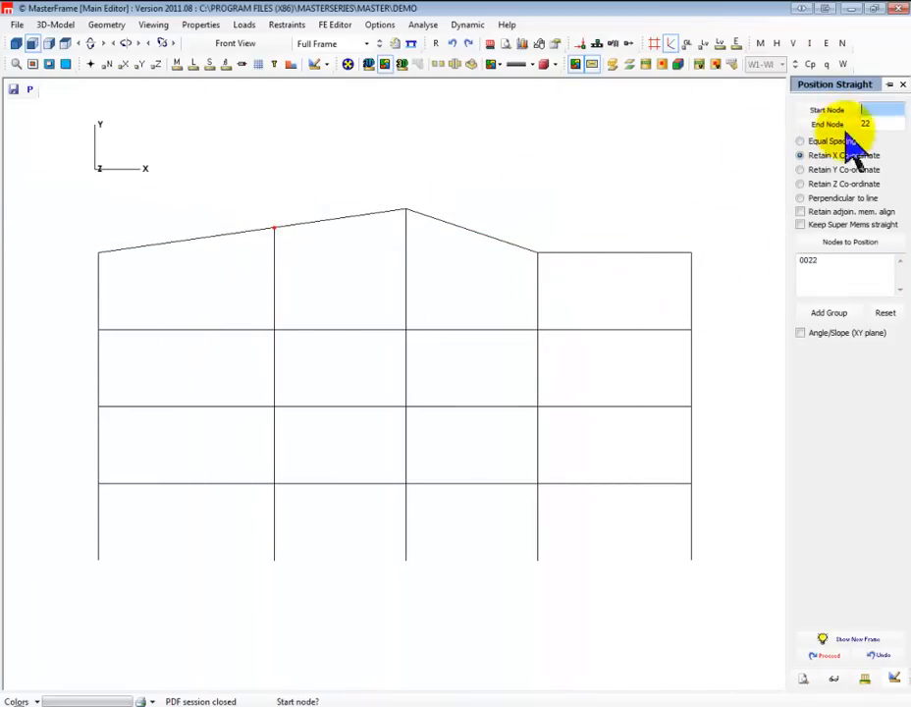
left_click(830, 276)
left_click(883, 312)
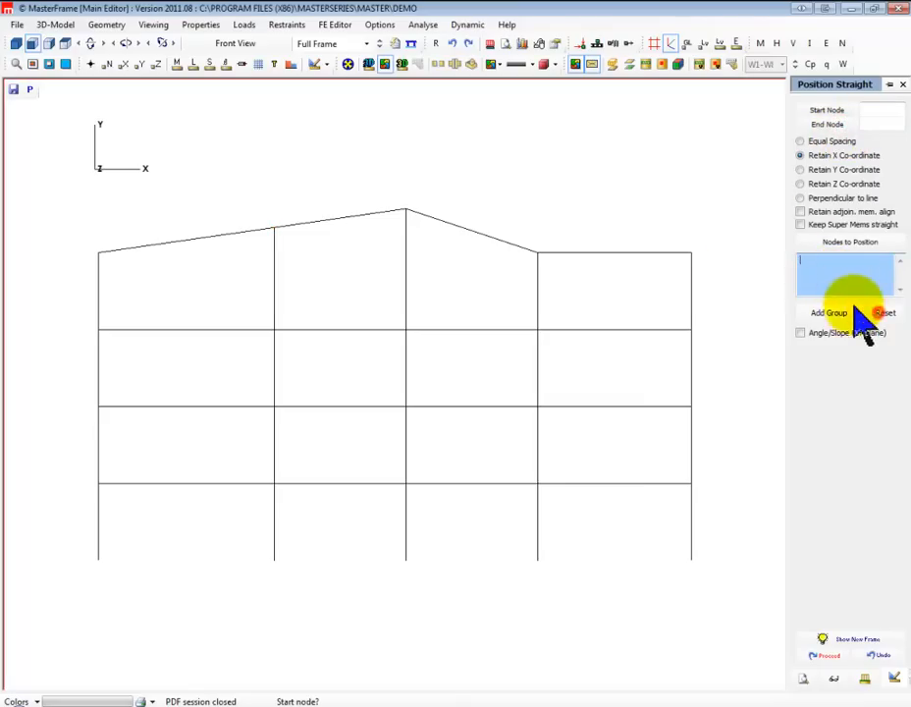
left_click_drag(726, 264, 395, 139)
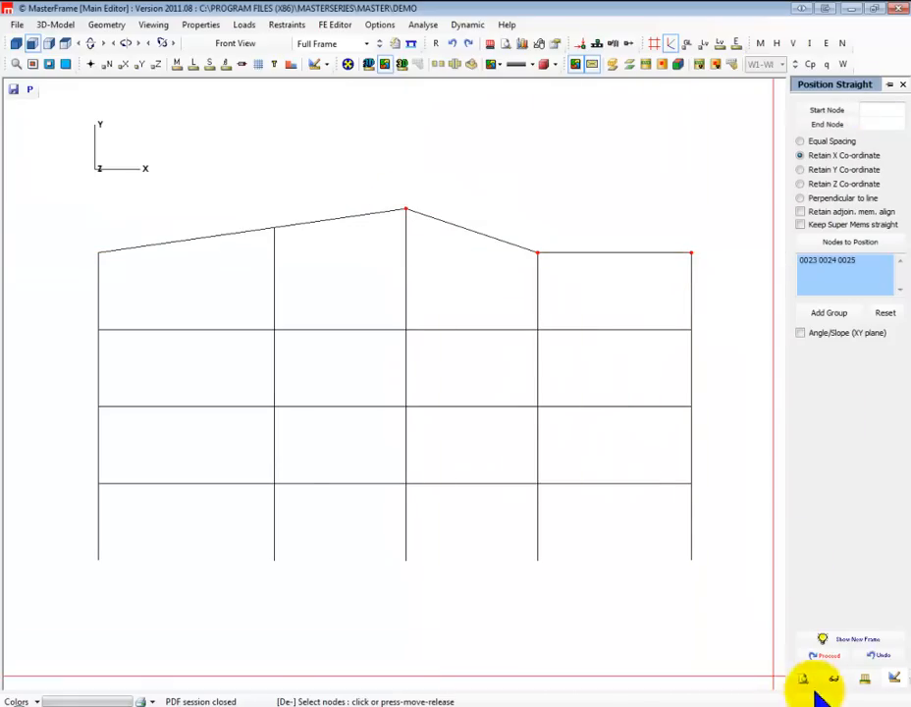
left_click(828, 658)
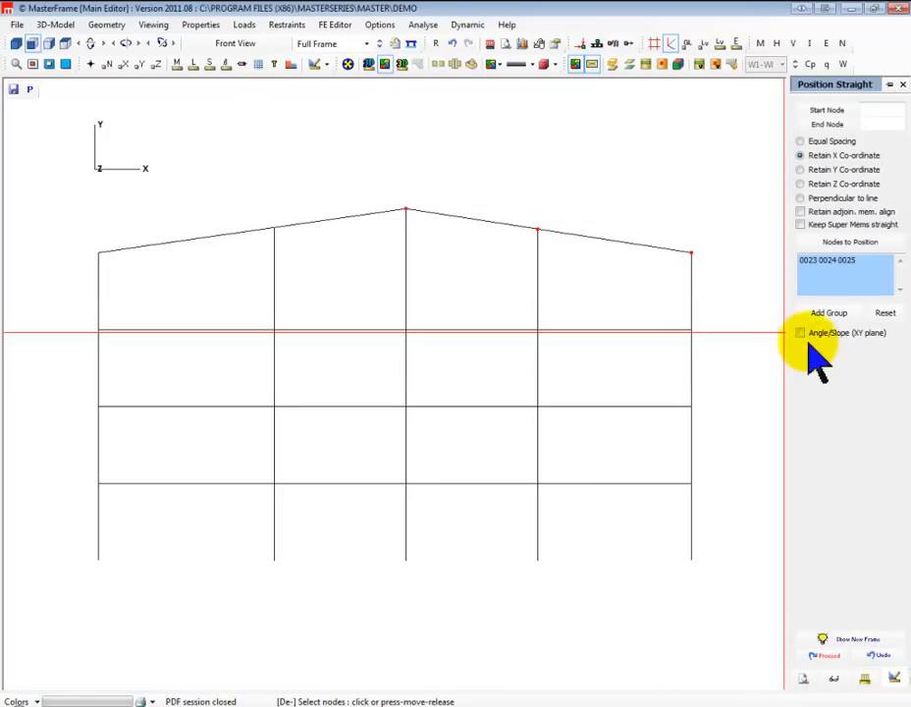
Reposition the top nodes of the two rightmost columns along a line from apex node 23 at -6 degrees from the XZ plane
left_click(886, 312)
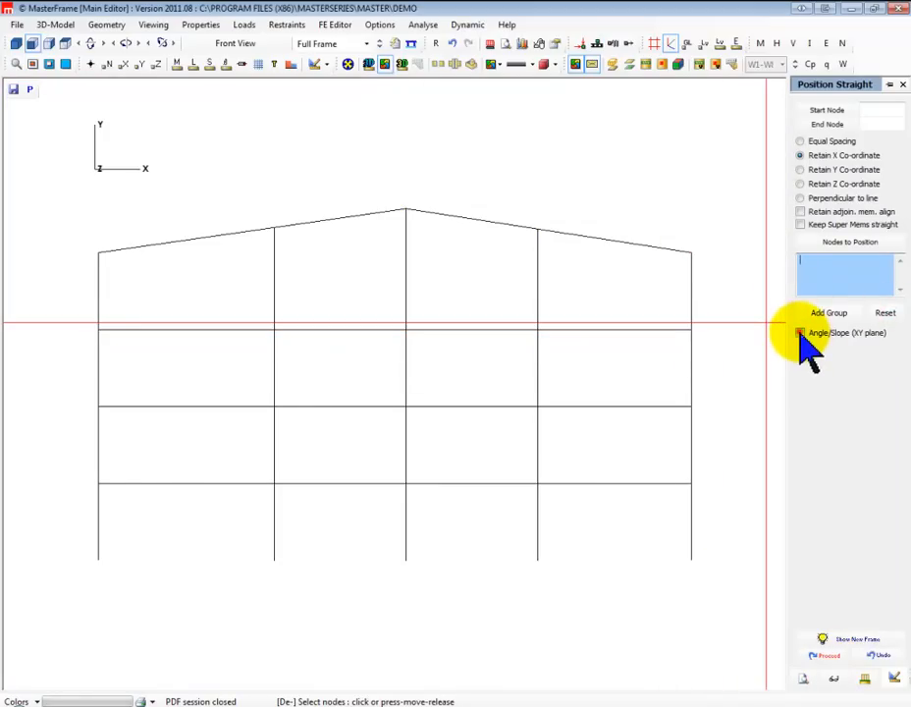
left_click(801, 334)
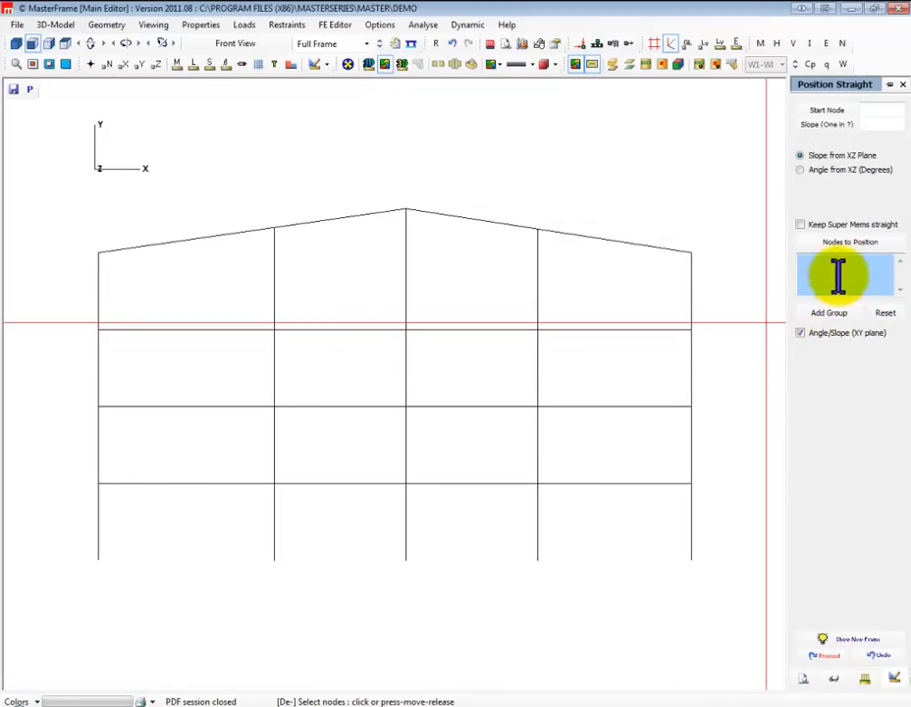
left_click(537, 228)
left_click(693, 252)
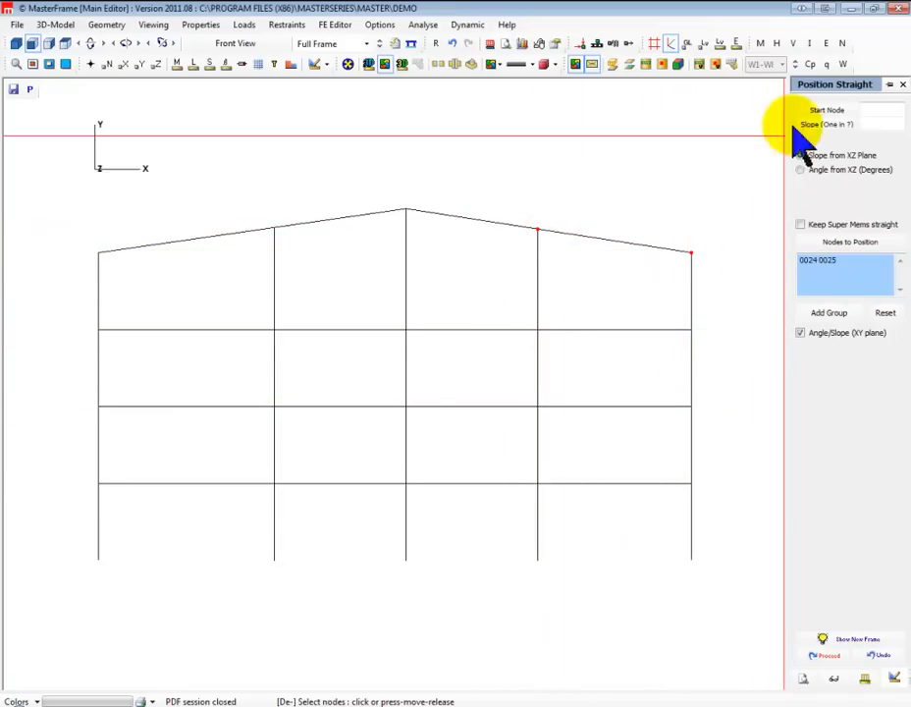
left_click(831, 111)
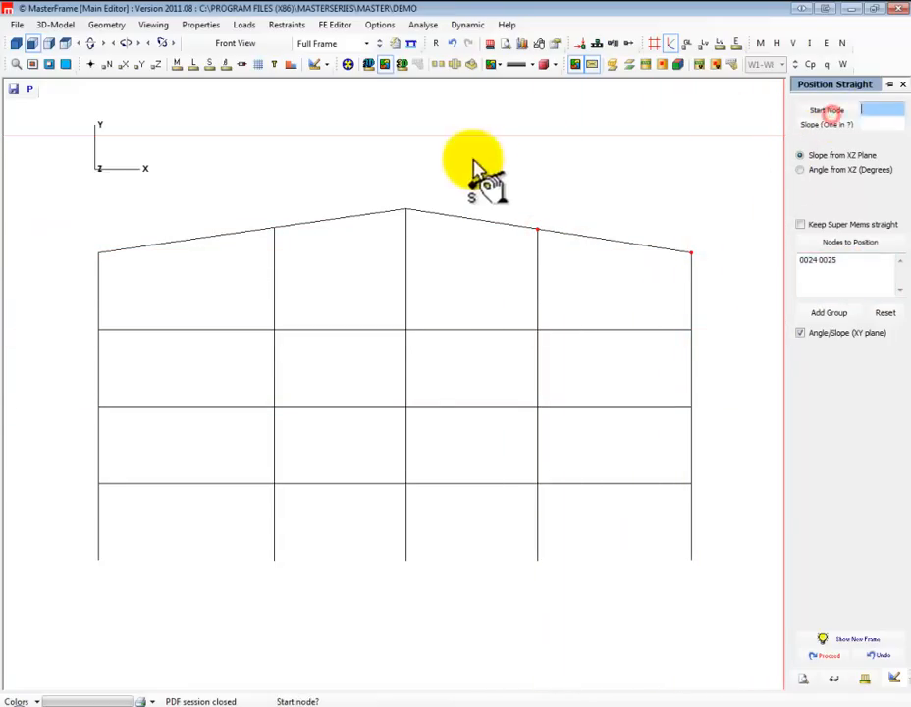
left_click(405, 210)
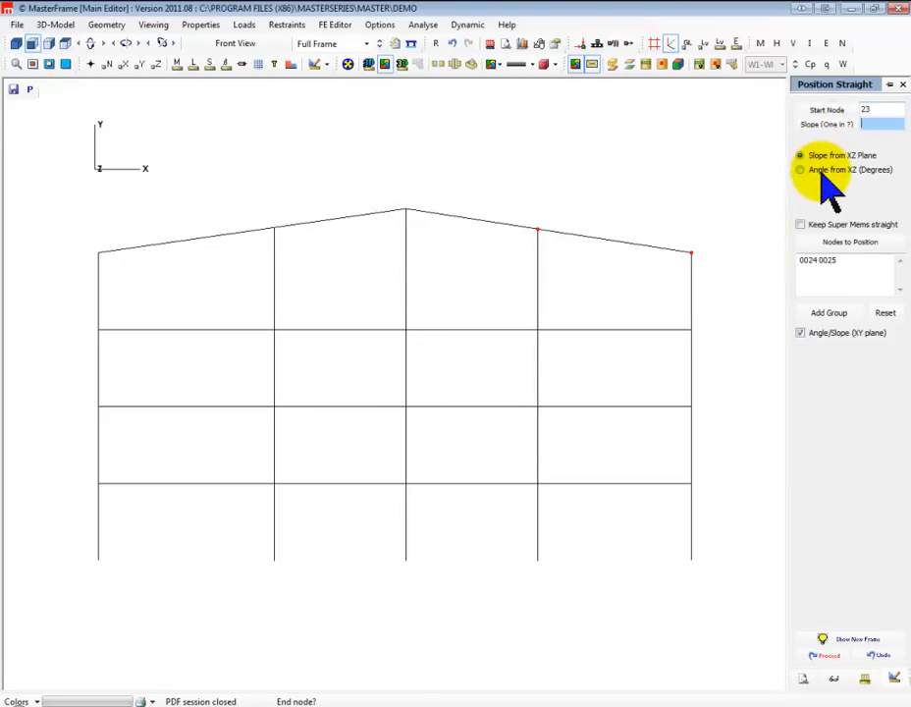
left_click(888, 118)
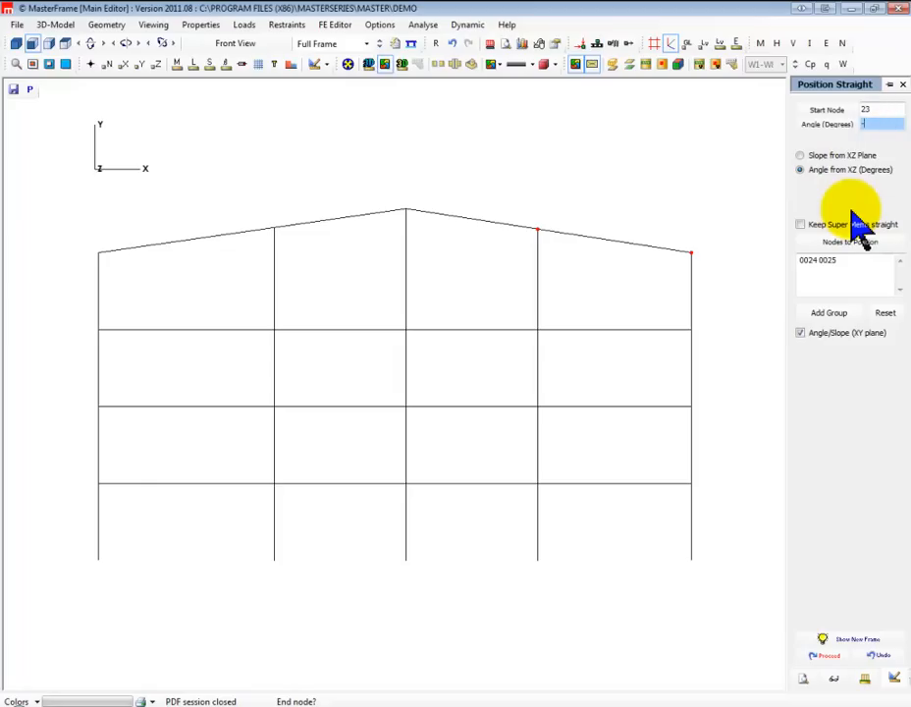
left_click(847, 642)
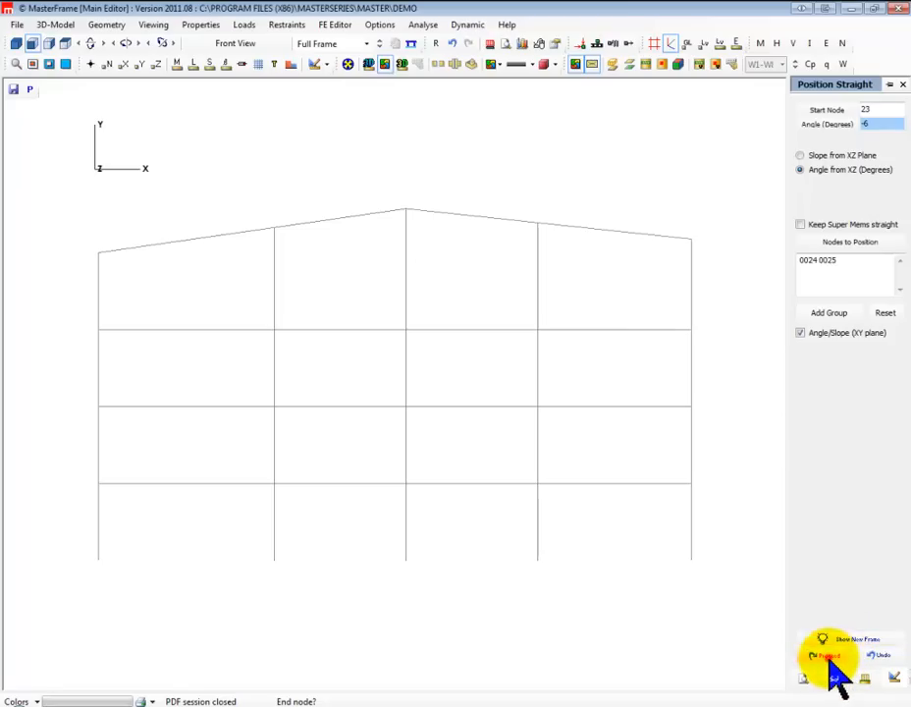
left_click(827, 657)
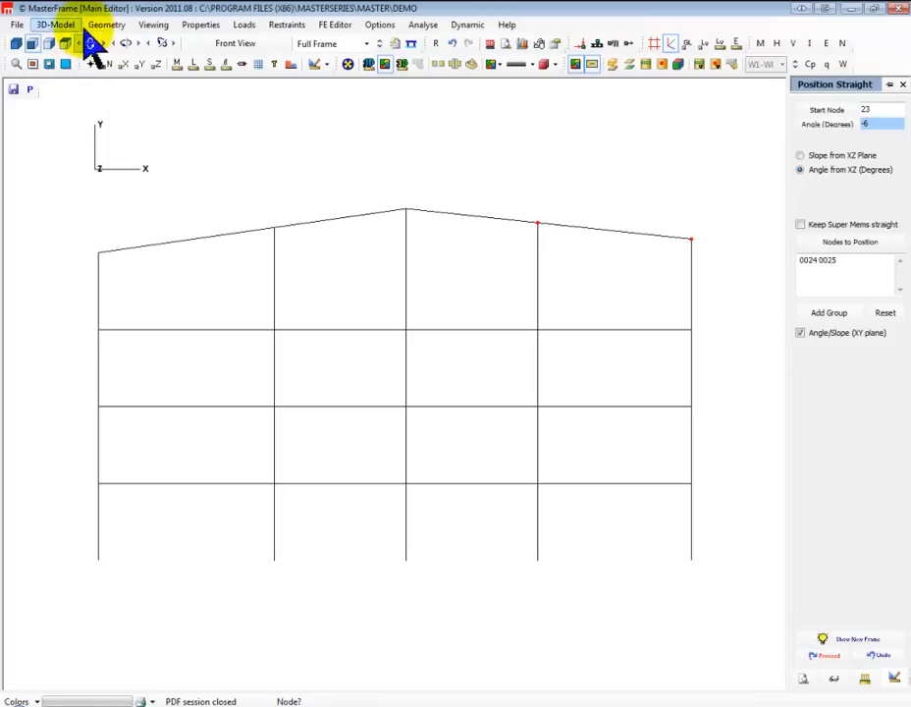
Define two bracing members in the rightmost bay, from the outer column's base to the inner first-floor node and up to the outer second-floor node
left_click(108, 25)
mouse_move(138, 40)
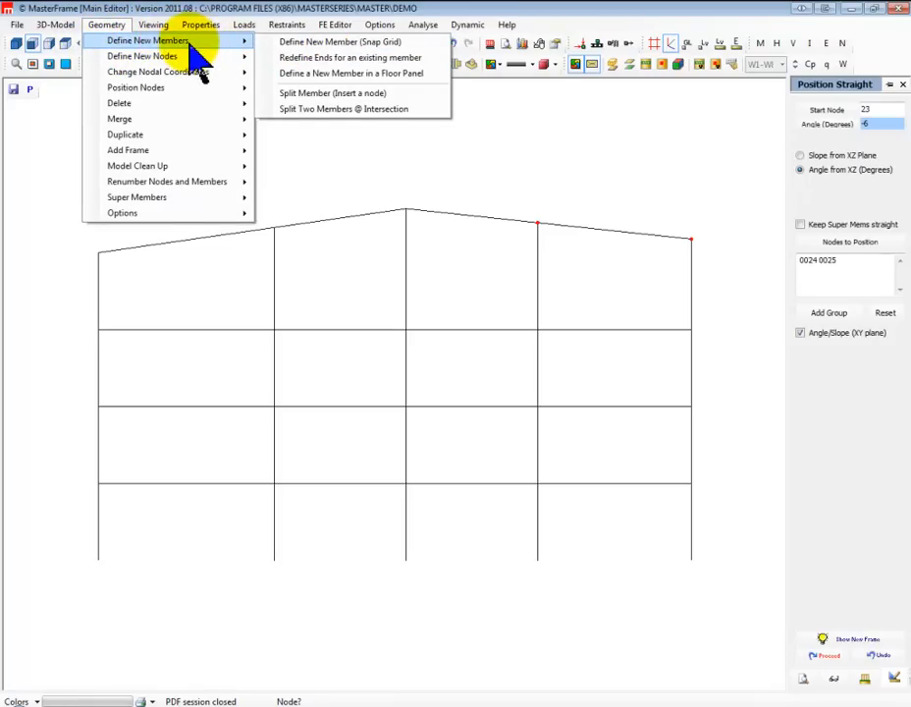
left_click(335, 43)
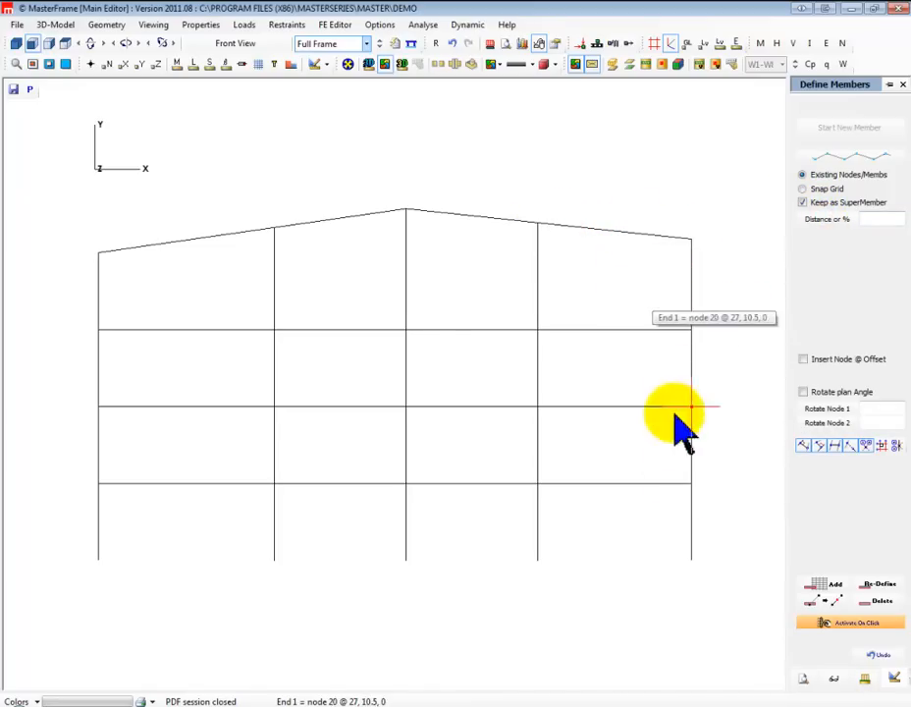
left_click(693, 564)
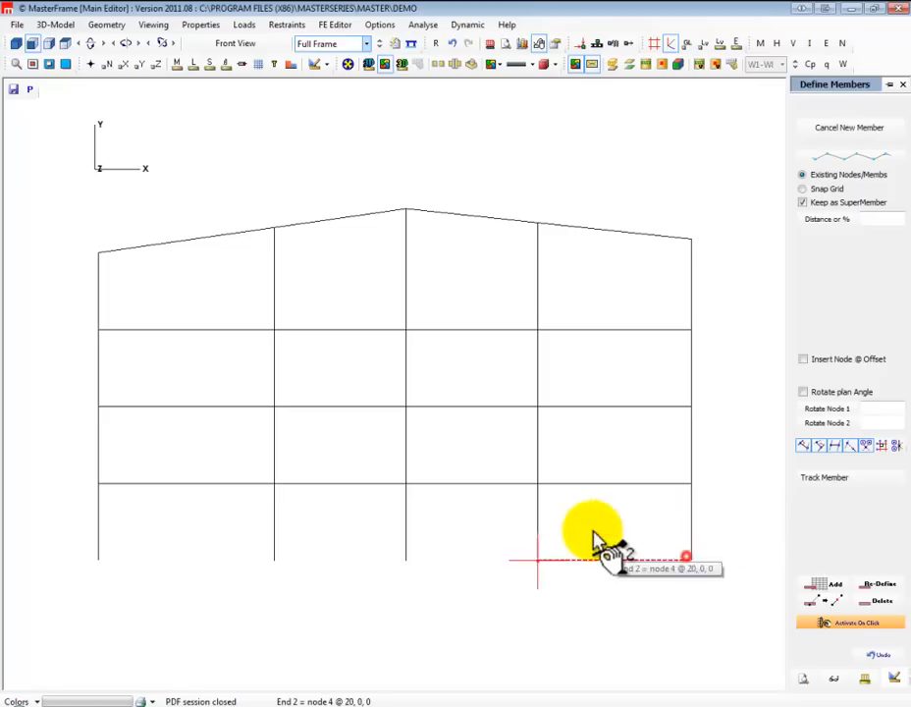
left_click(538, 485)
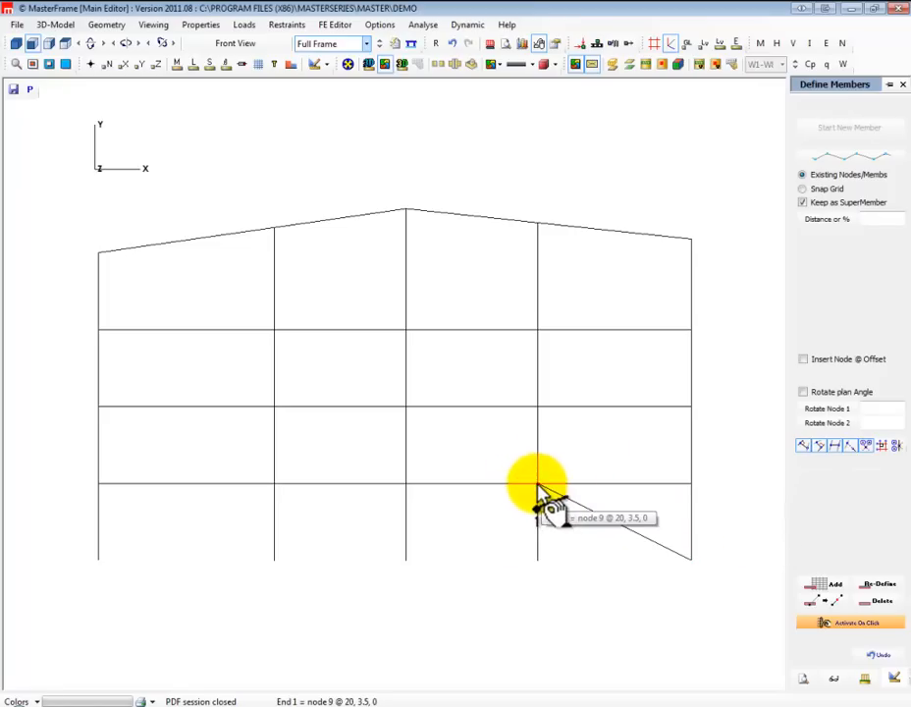
left_click(539, 485)
left_click(692, 406)
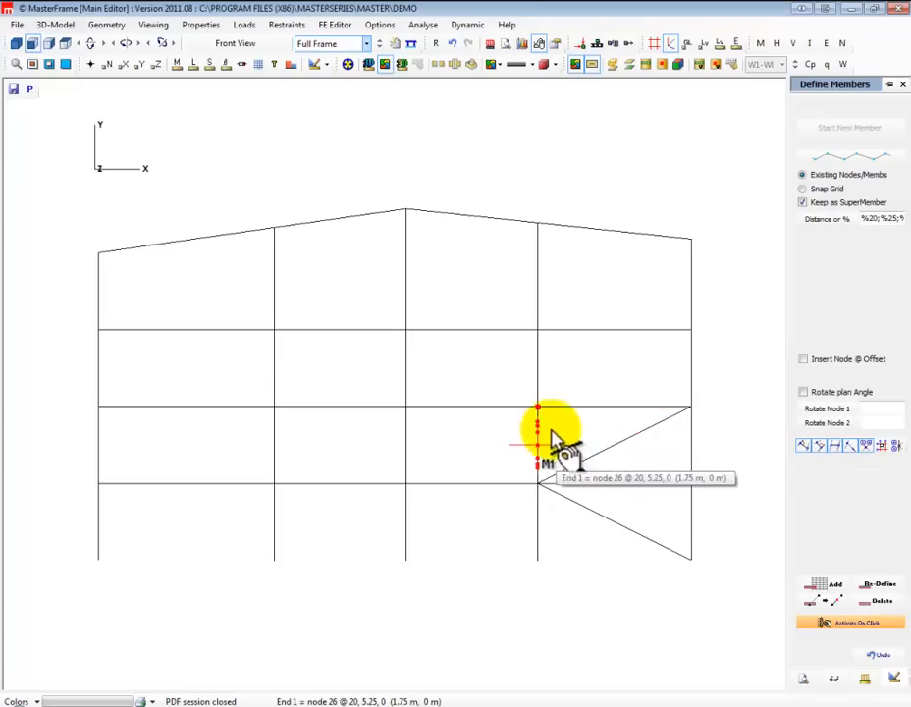
Add a diagonal from the outer second-floor node to just below the inner third-floor node, and a perpendicular member from its midpoint to the beam above
left_click(691, 405)
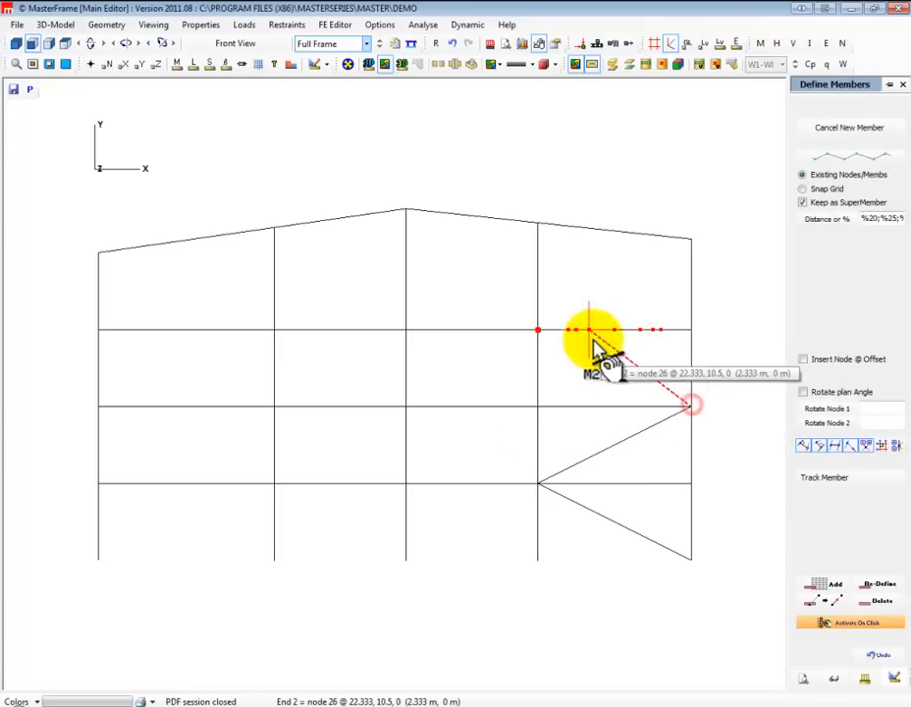
left_click(538, 349)
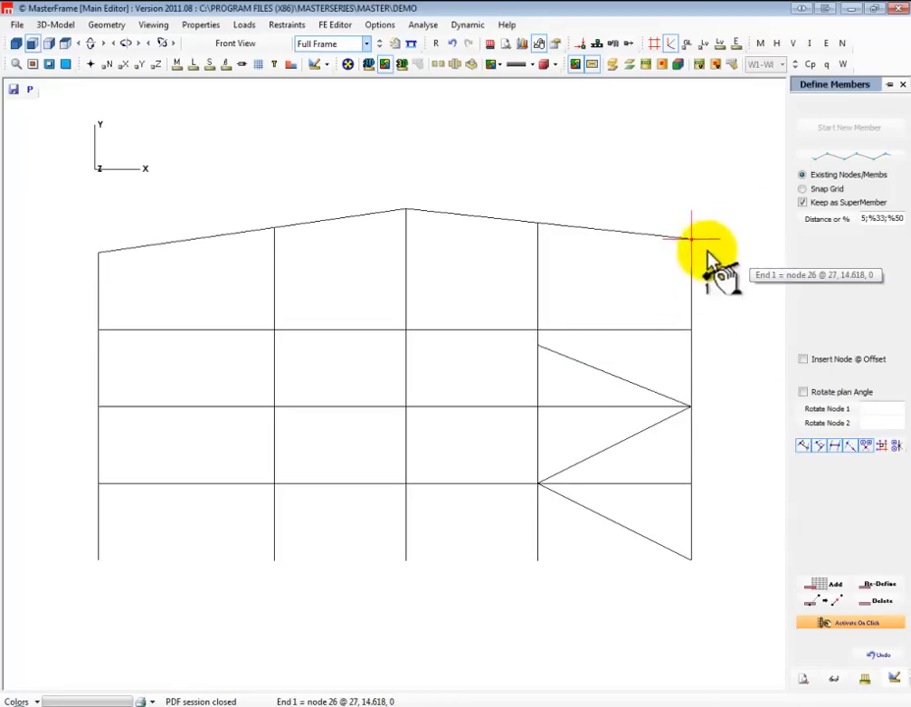
left_click(616, 380)
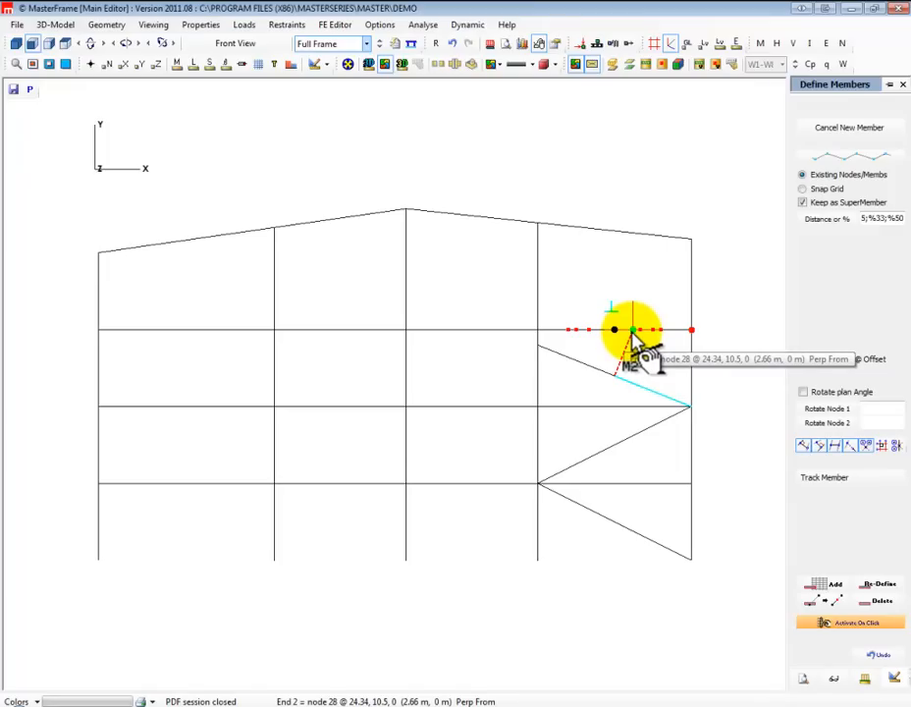
left_click(633, 333)
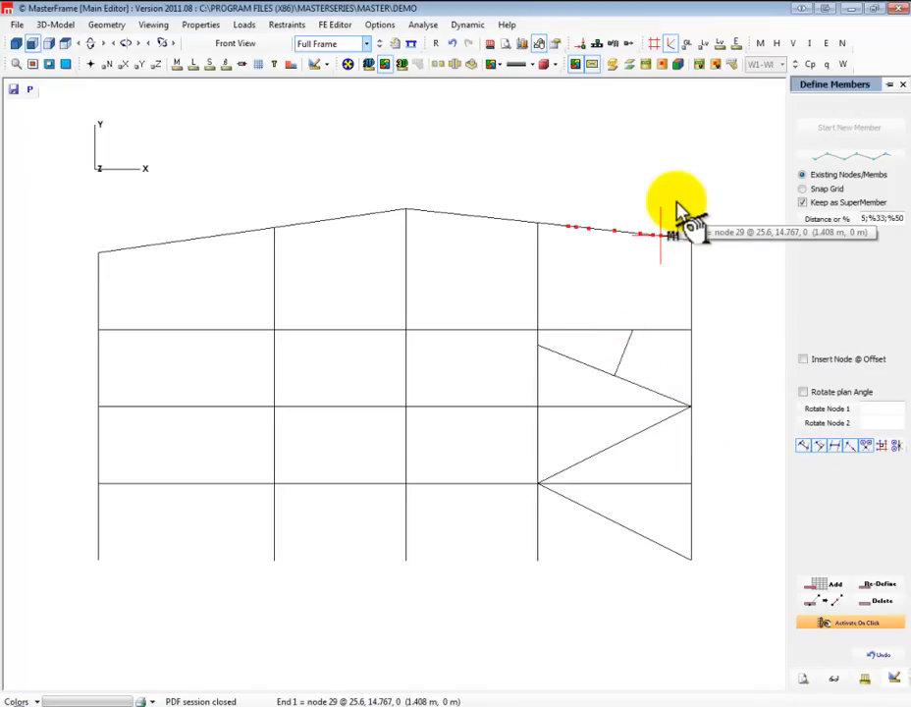
Set the snap distance to 1 m and define a member from the rightmost bay's third-floor beam up to the roof, 1 m from the inner column
left_click(827, 219)
key("Delete")
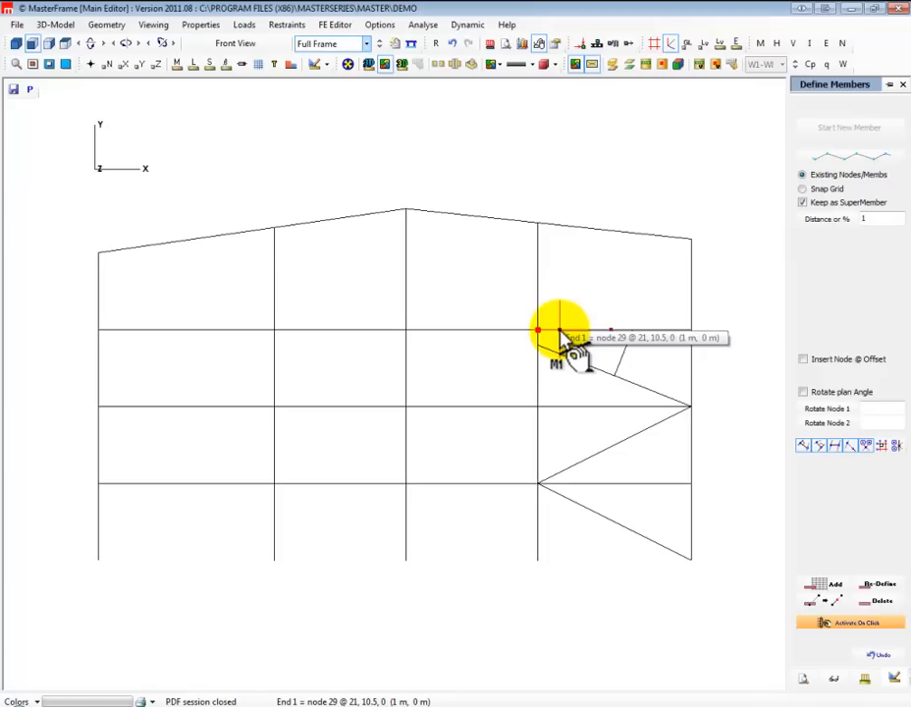
left_click(560, 331)
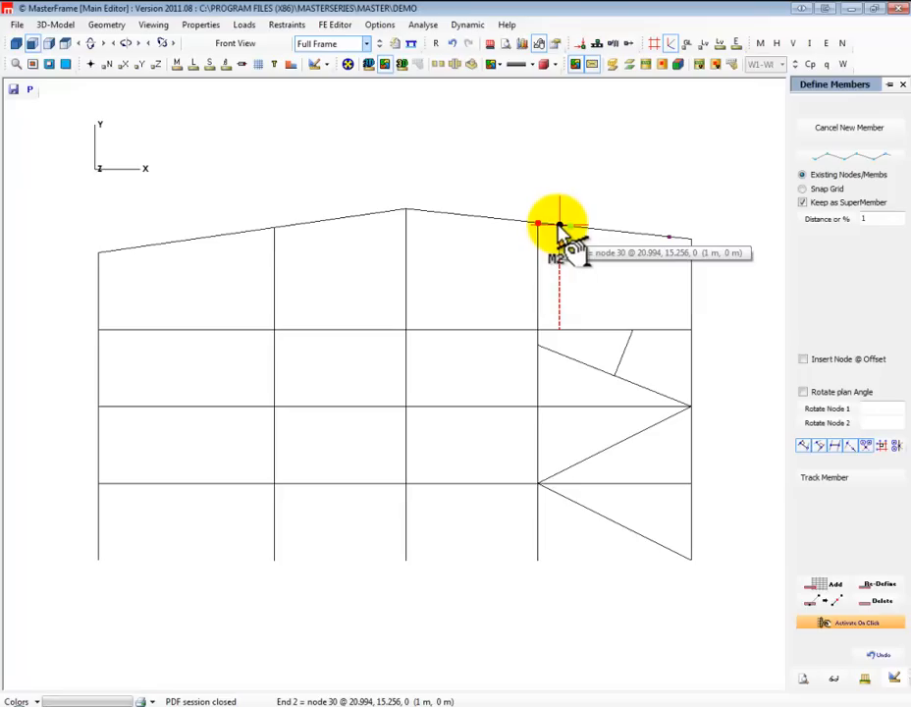
left_click(558, 225)
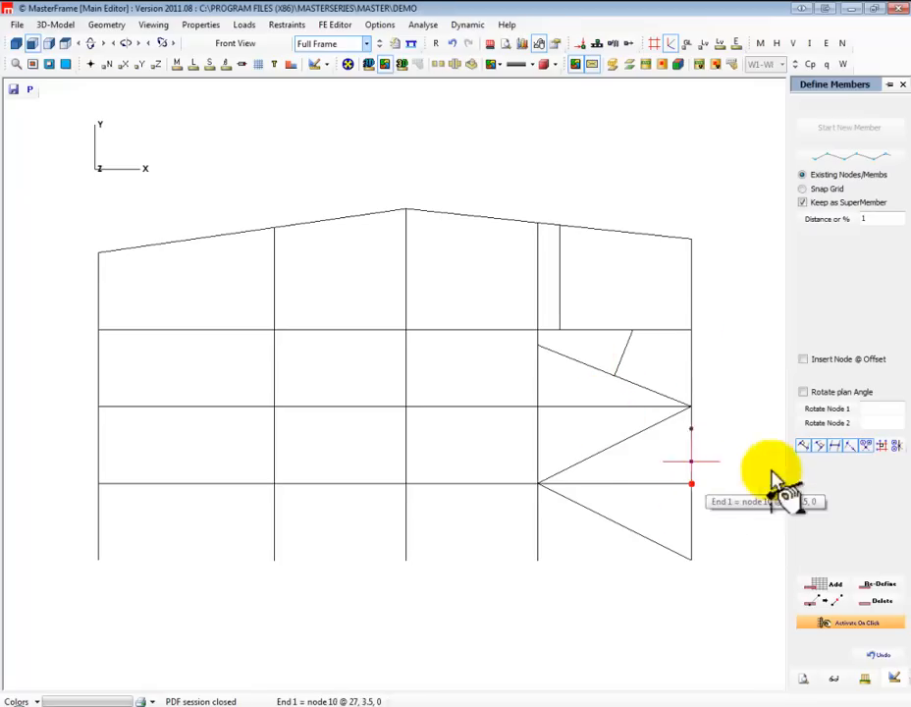
Define a member continuing the short inclined member in the rightmost bay from the third-floor beam up to the roof, along its projection
left_click(850, 445)
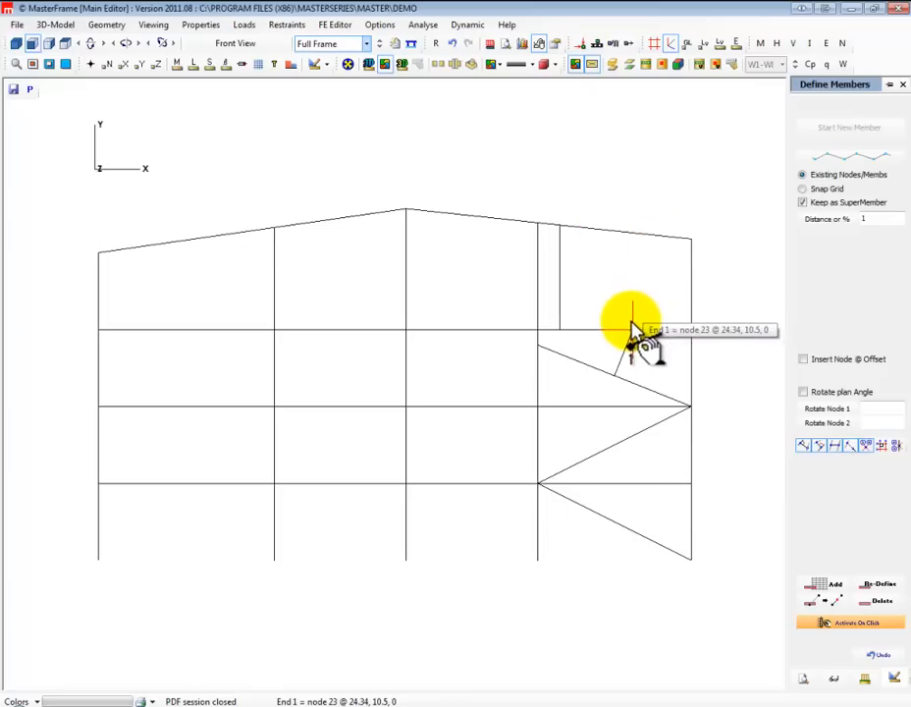
left_click(691, 240)
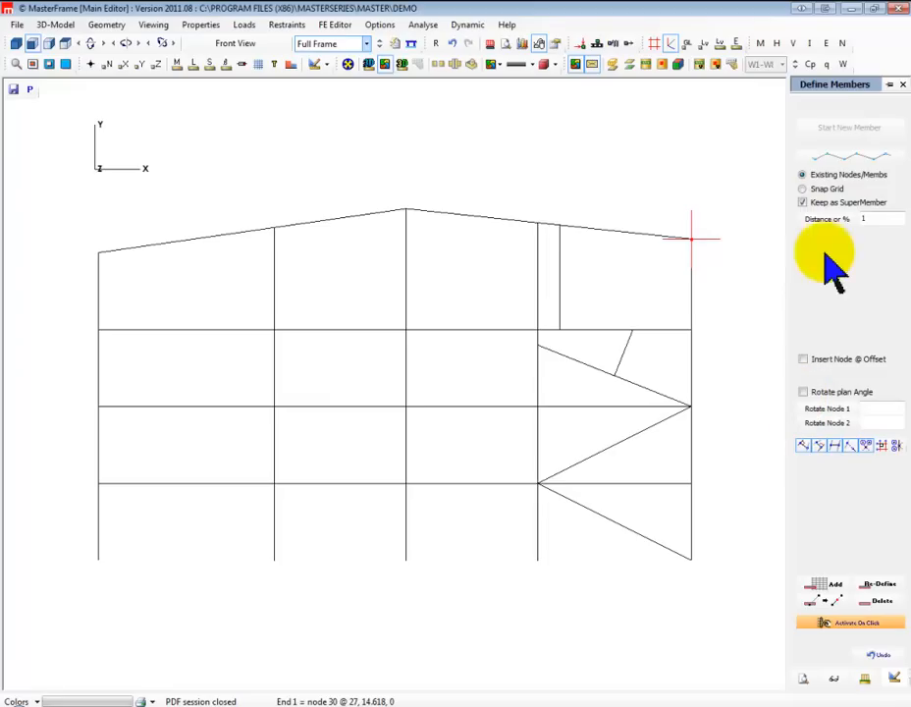
left_click(633, 334)
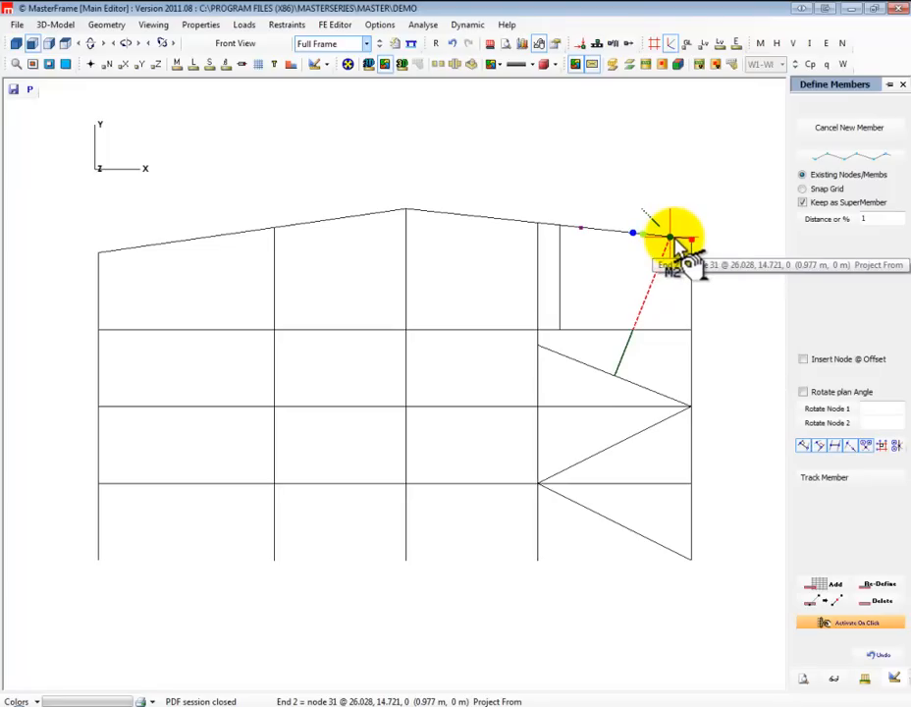
left_click(671, 239)
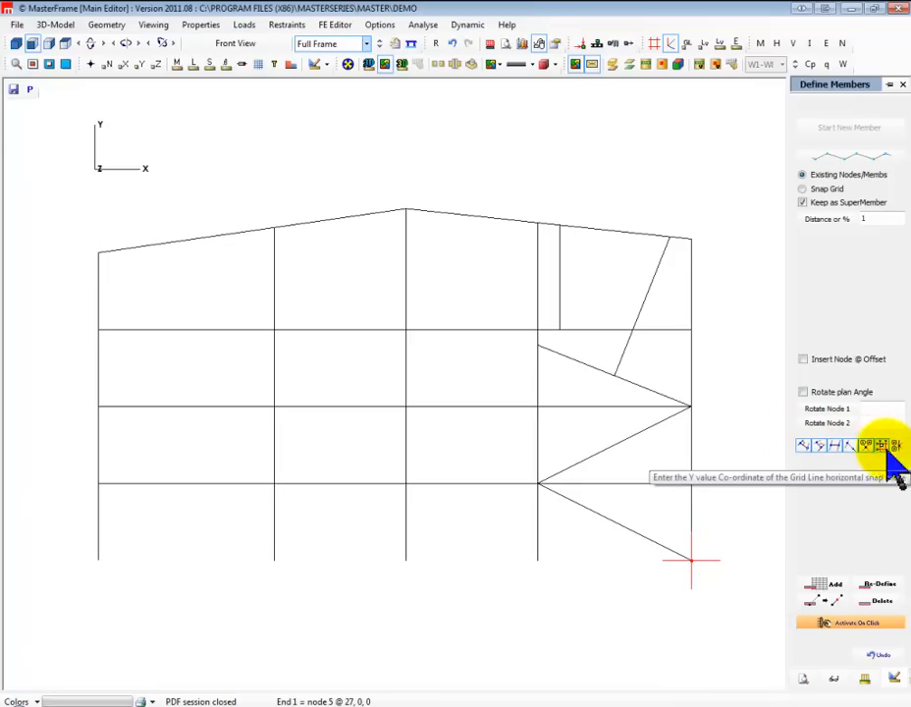
left_click(636, 535)
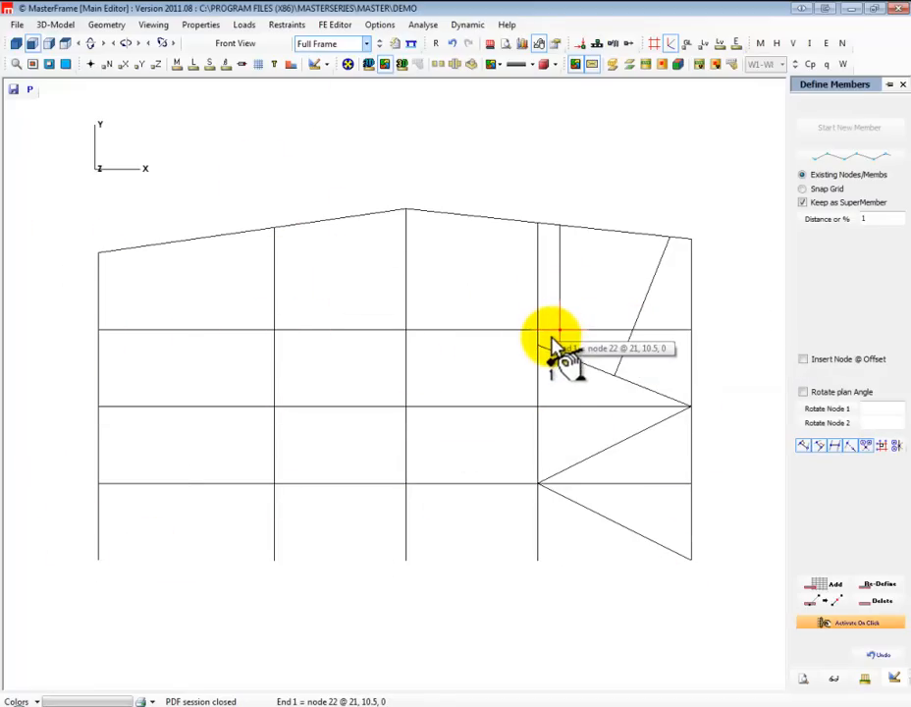
left_click(90, 147)
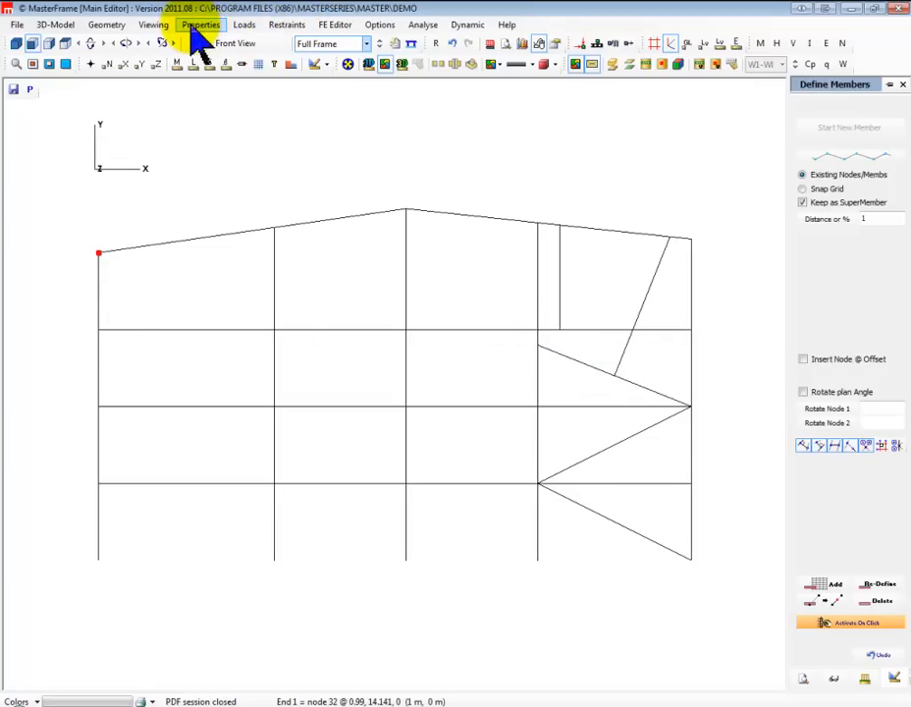
Open section size editing for members and set the leftmost first-floor beam to a steel section
left_click(106, 24)
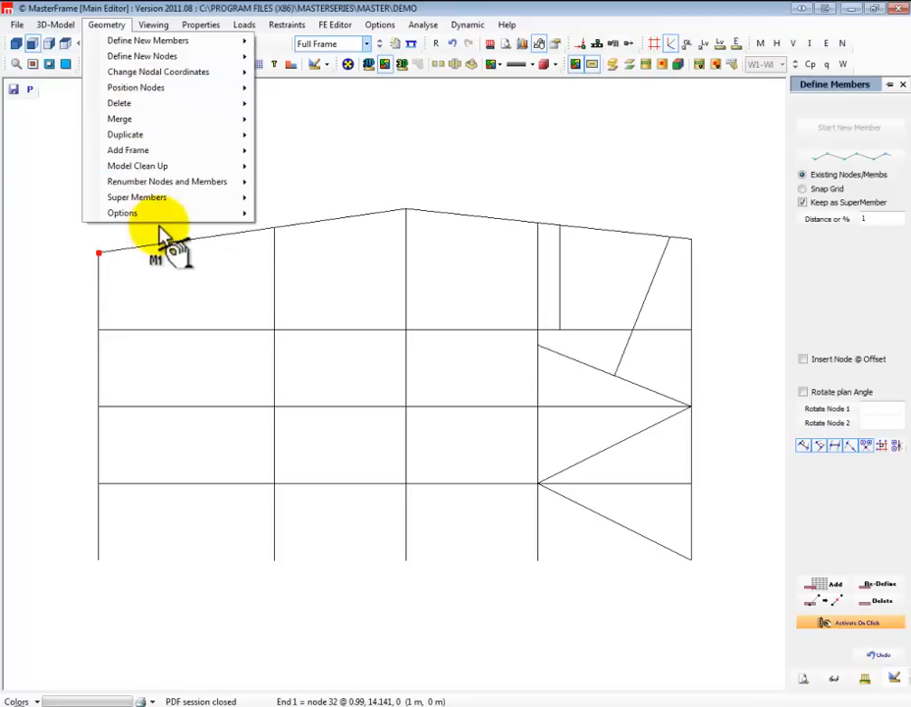
mouse_move(154, 25)
mouse_move(202, 33)
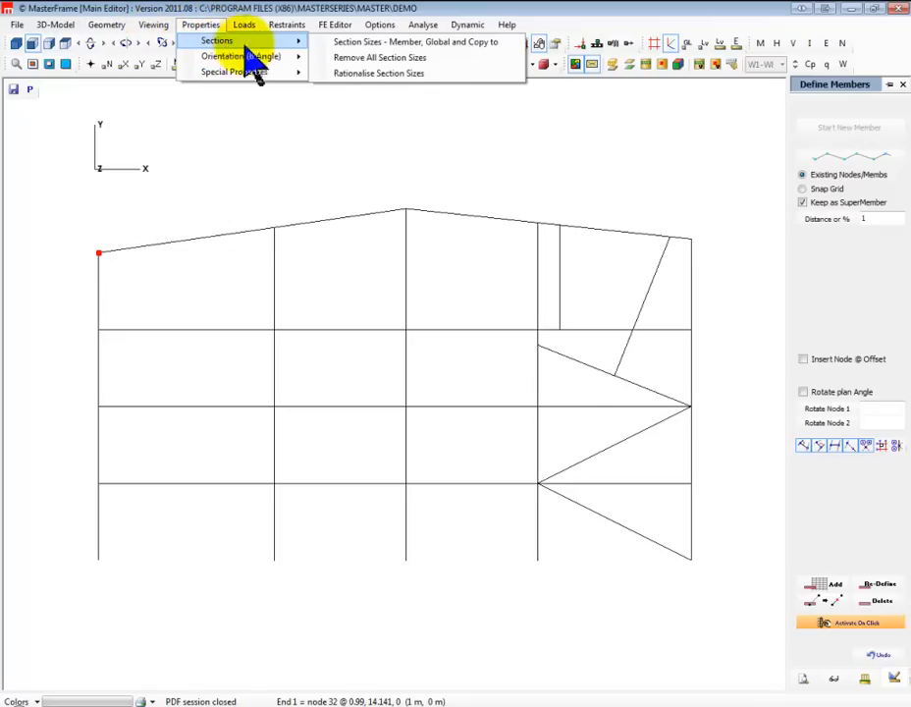
left_click(377, 45)
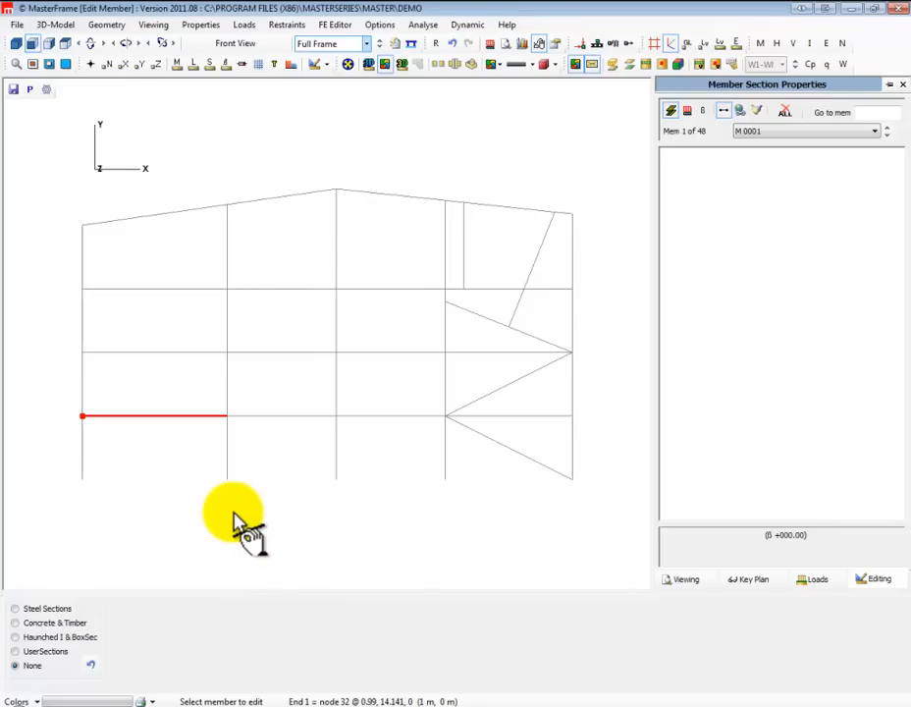
left_click(33, 610)
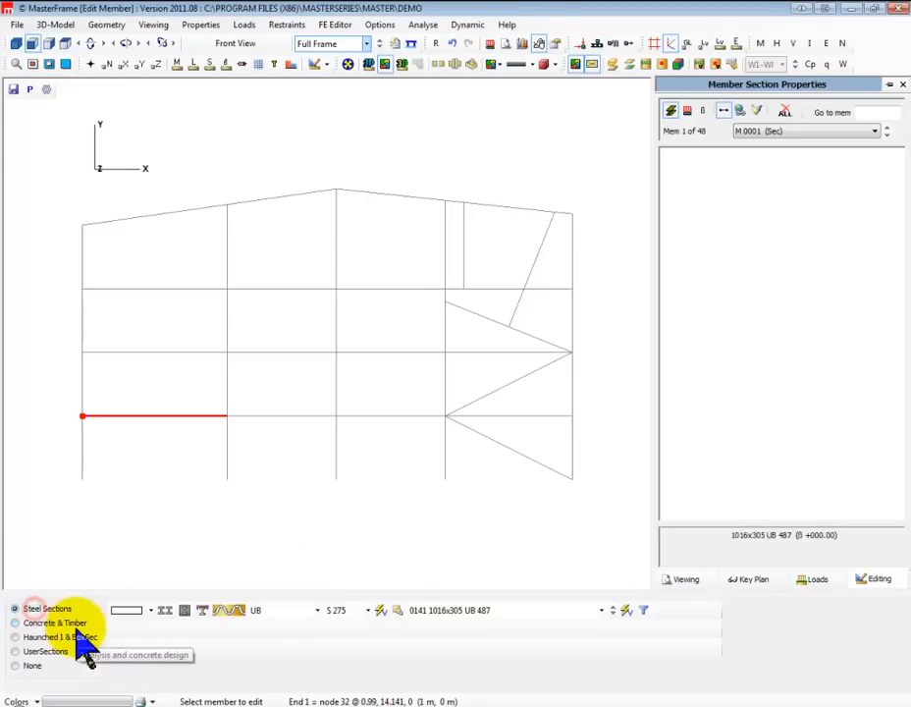
Assign section 457x191 UB 89 to the leftmost first-floor beam and paste it onto the other first-floor beams
left_click(292, 617)
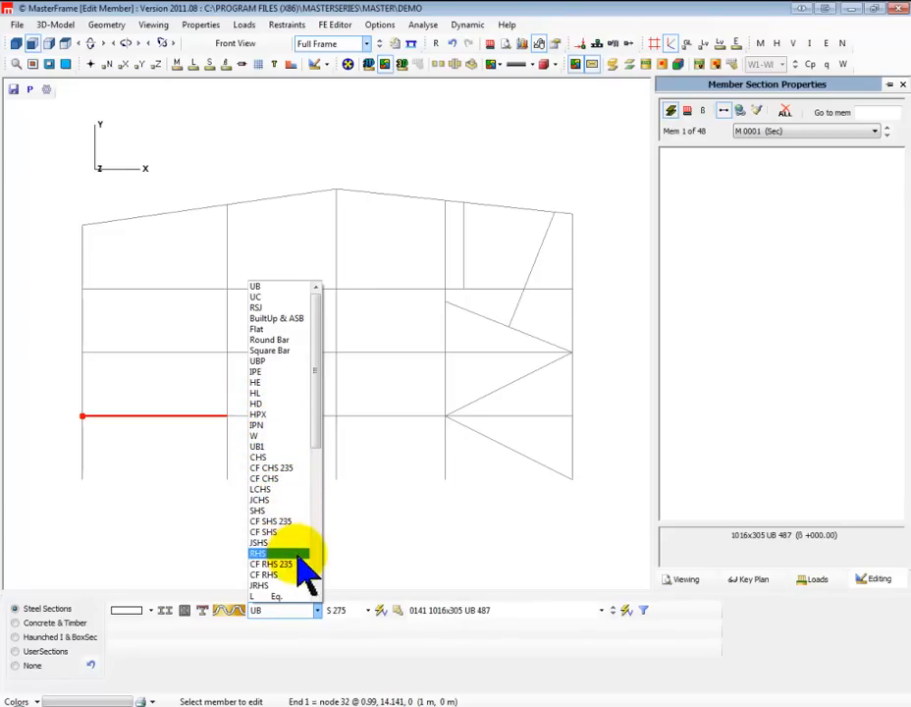
left_click_drag(321, 429, 331, 586)
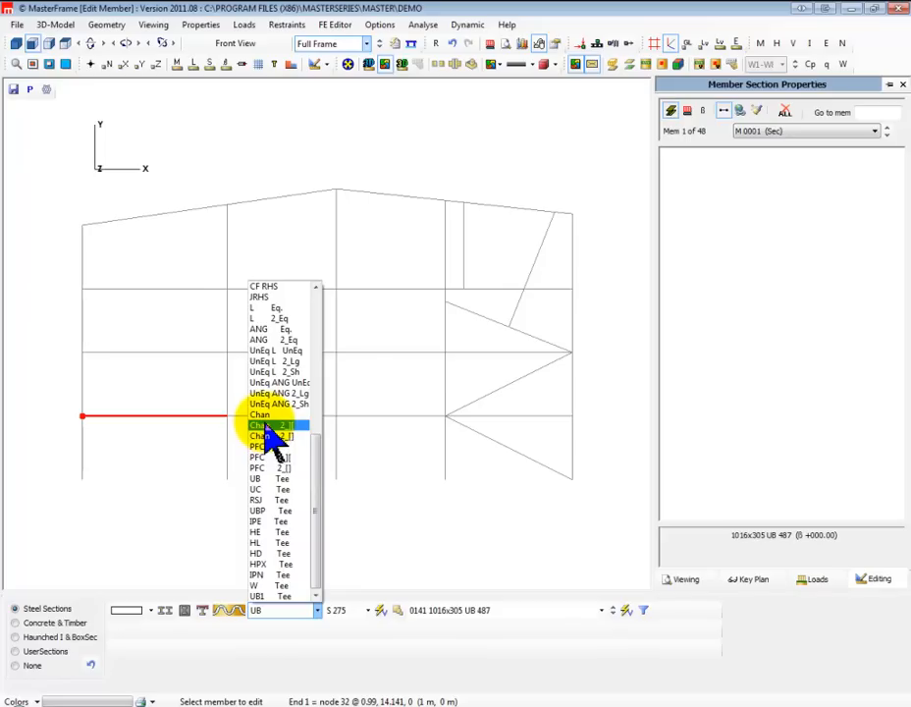
left_click_drag(318, 491, 283, 340)
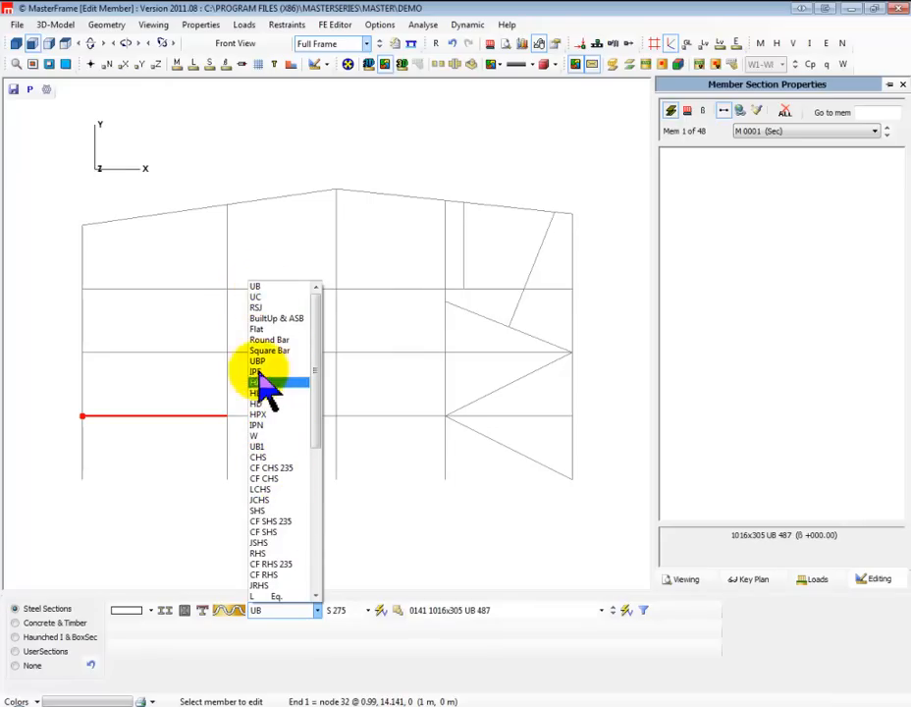
left_click(276, 288)
left_click(448, 611)
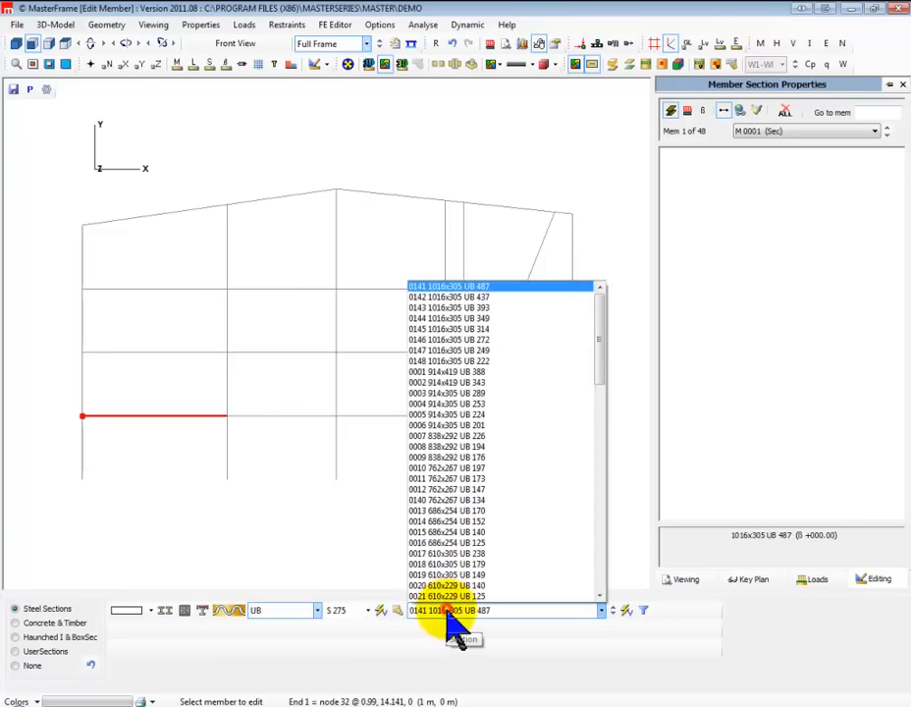
scroll(444, 545, "down", 10)
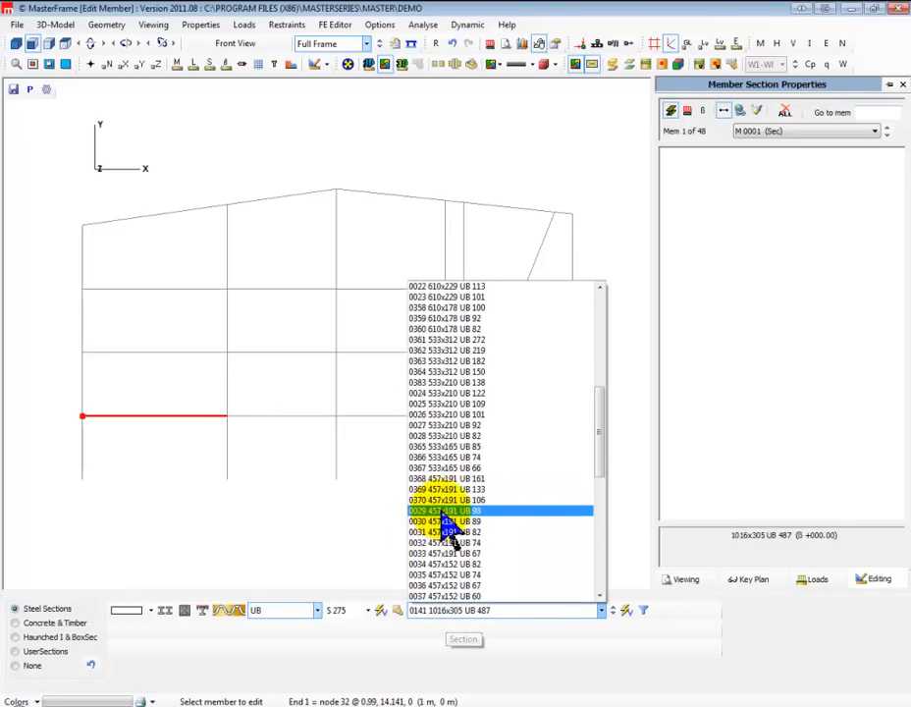
left_click(445, 521)
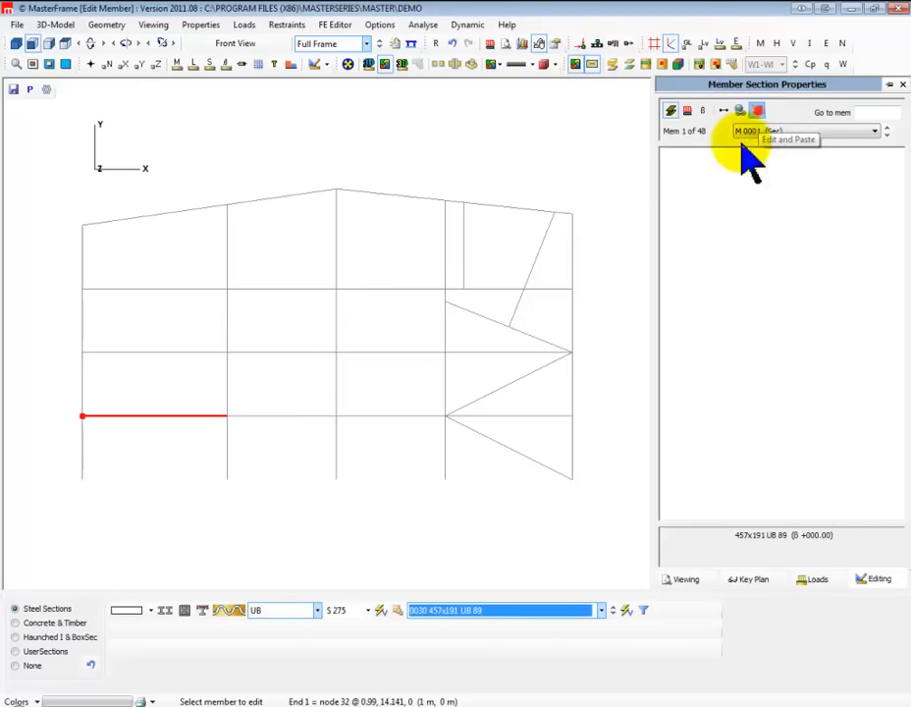
left_click(755, 111)
left_click(553, 410)
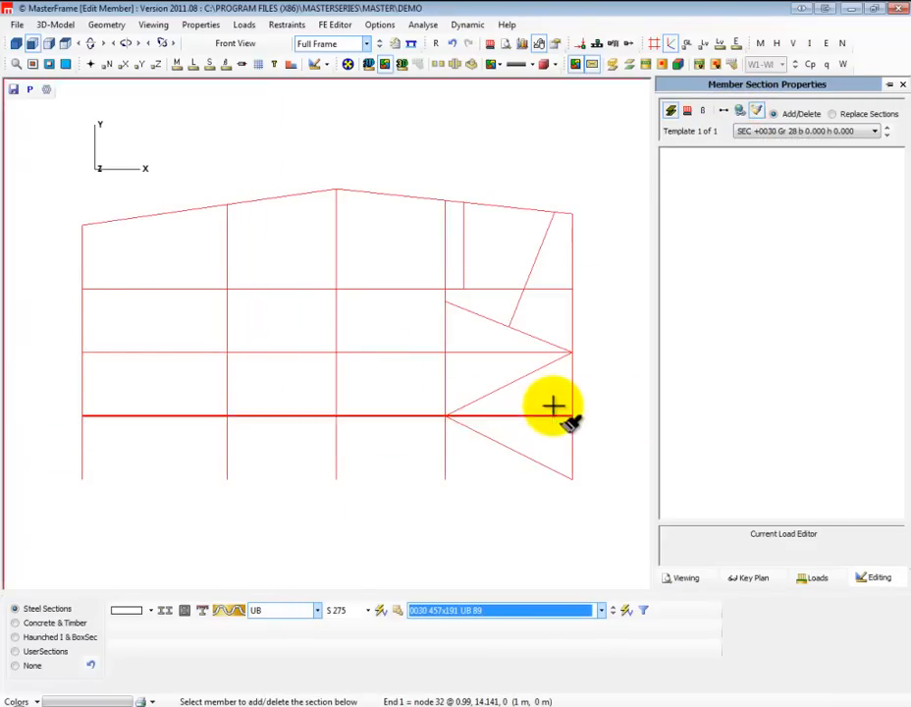
Define a BuiltUp & ASB section with a 250 mm bottom flange width and paste it onto all second-floor beams
left_click(267, 610)
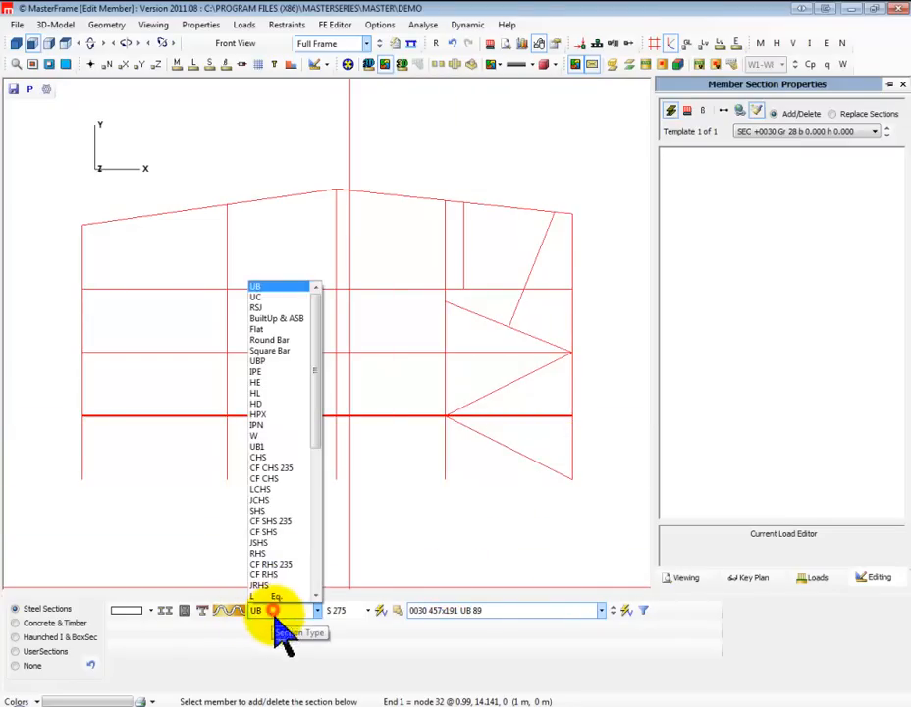
left_click(280, 320)
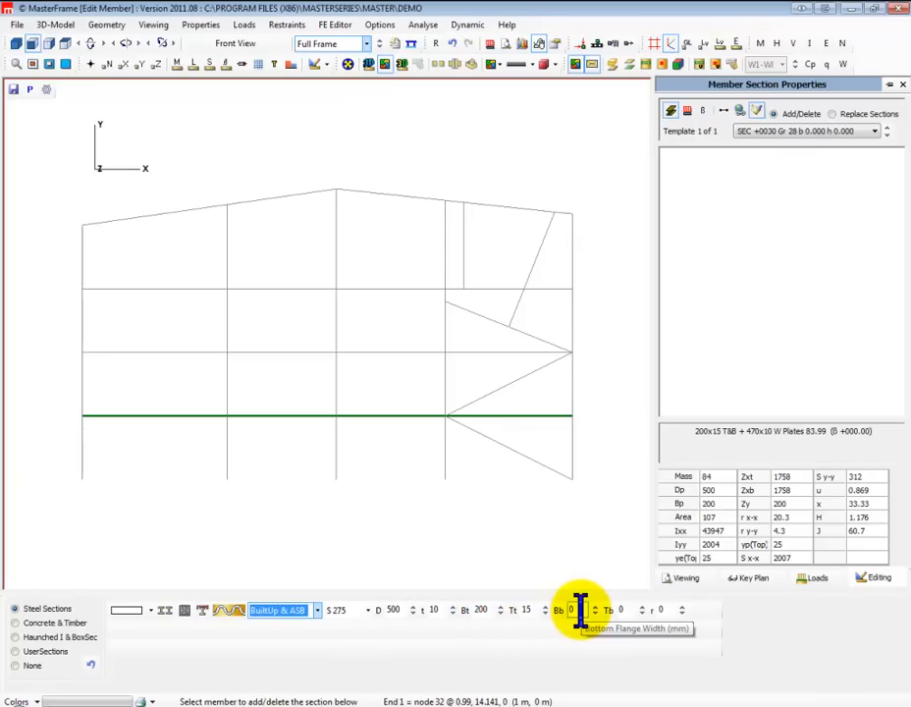
left_click_drag(580, 609, 572, 627)
type("30")
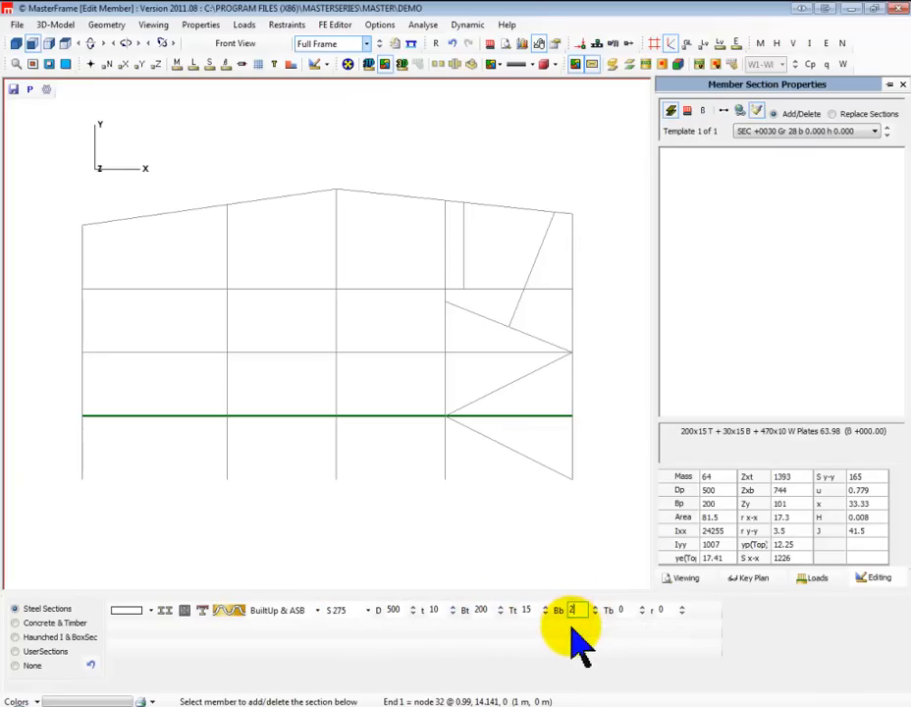
type("0")
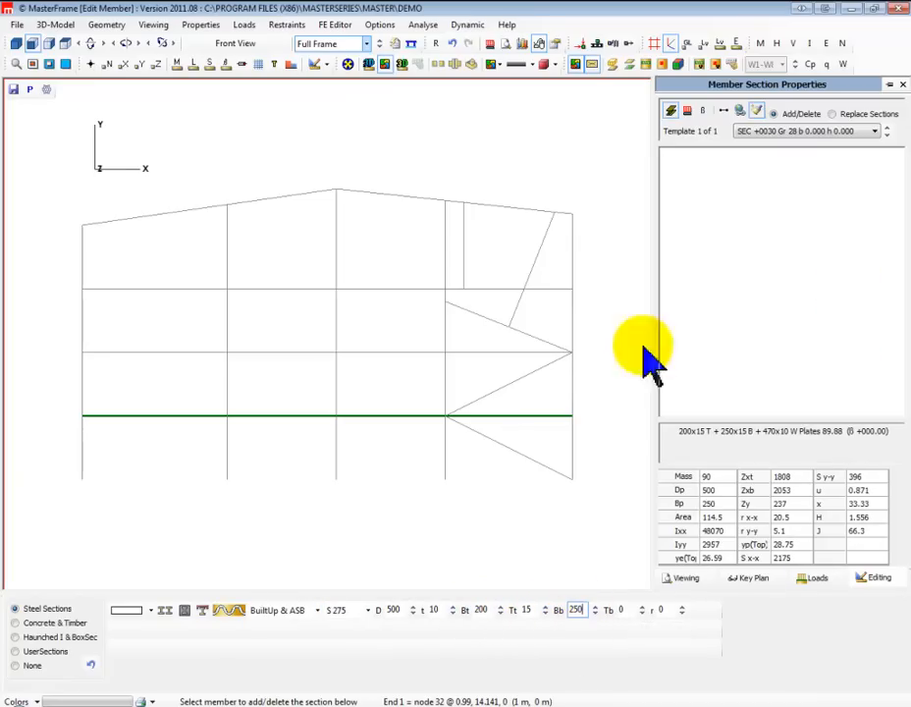
left_click(91, 357)
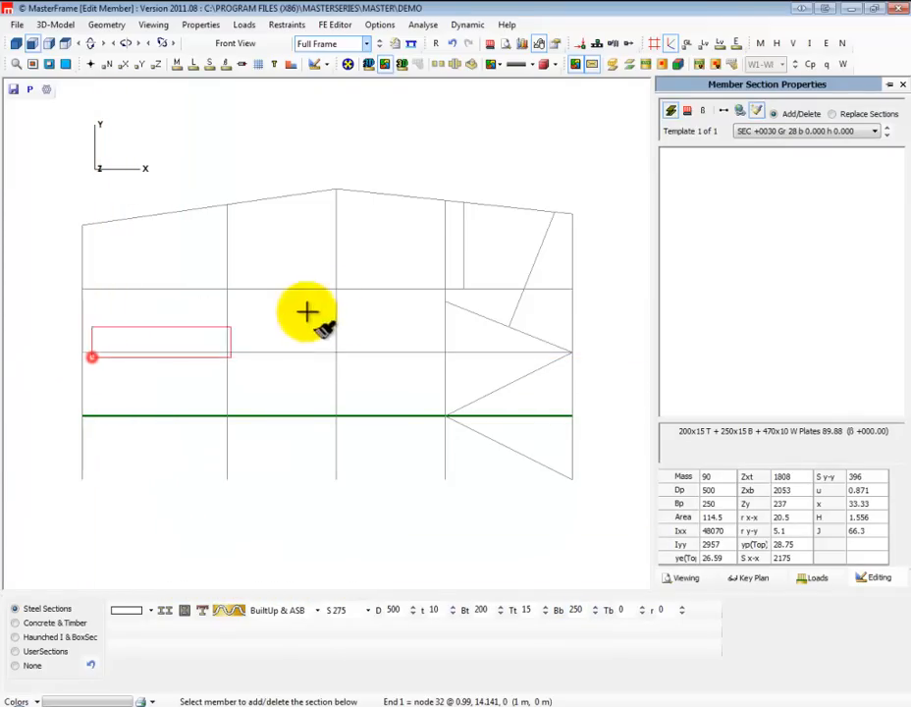
left_click(537, 346)
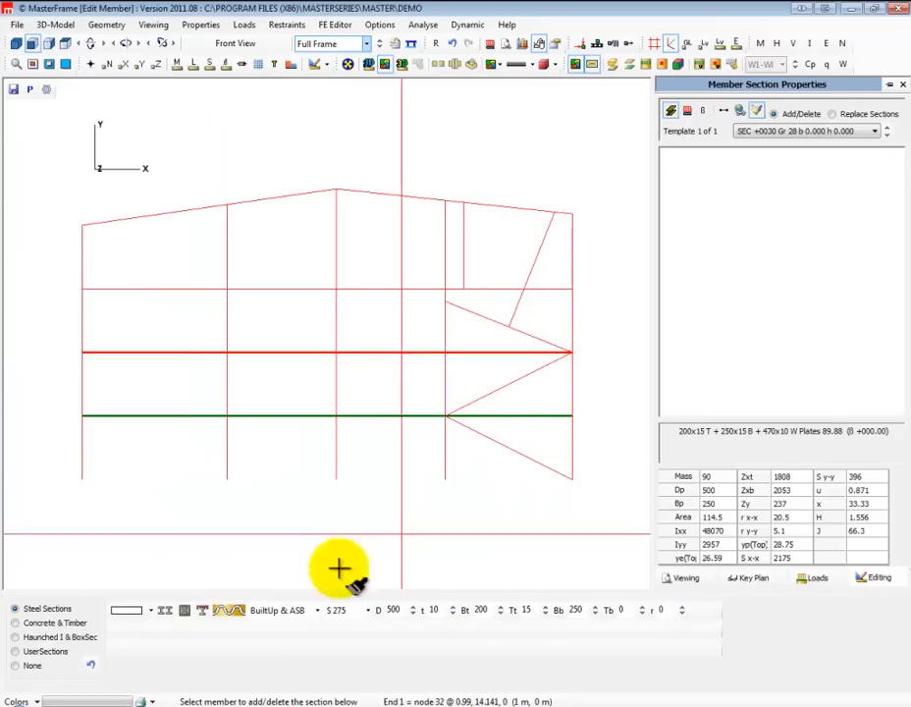
Choose a 400 mm square concrete section and paste it over the full height of the two leftmost columns
left_click(238, 609)
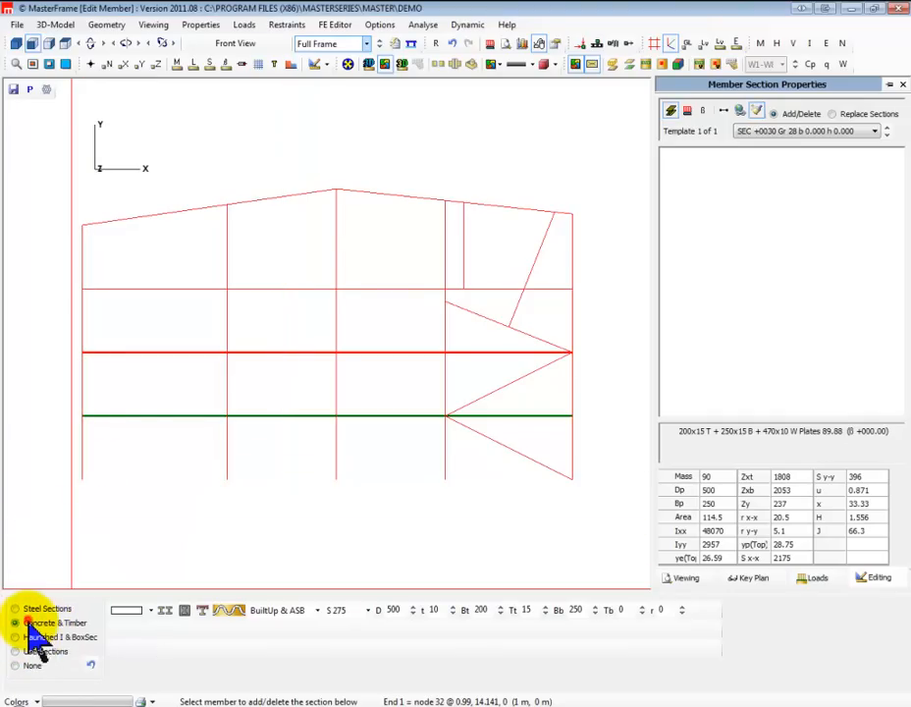
left_click(31, 624)
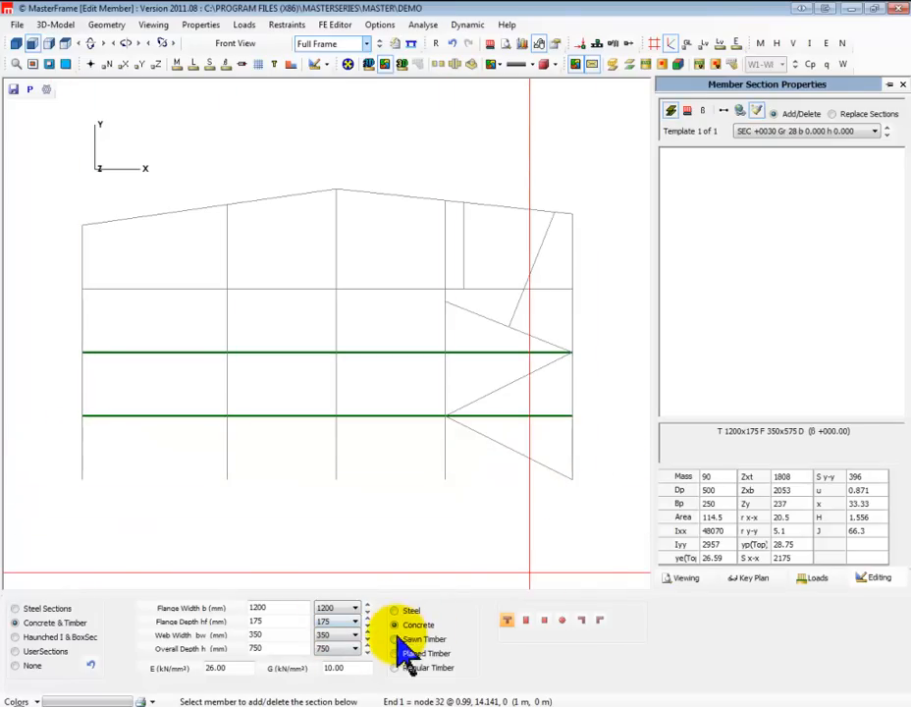
left_click(525, 619)
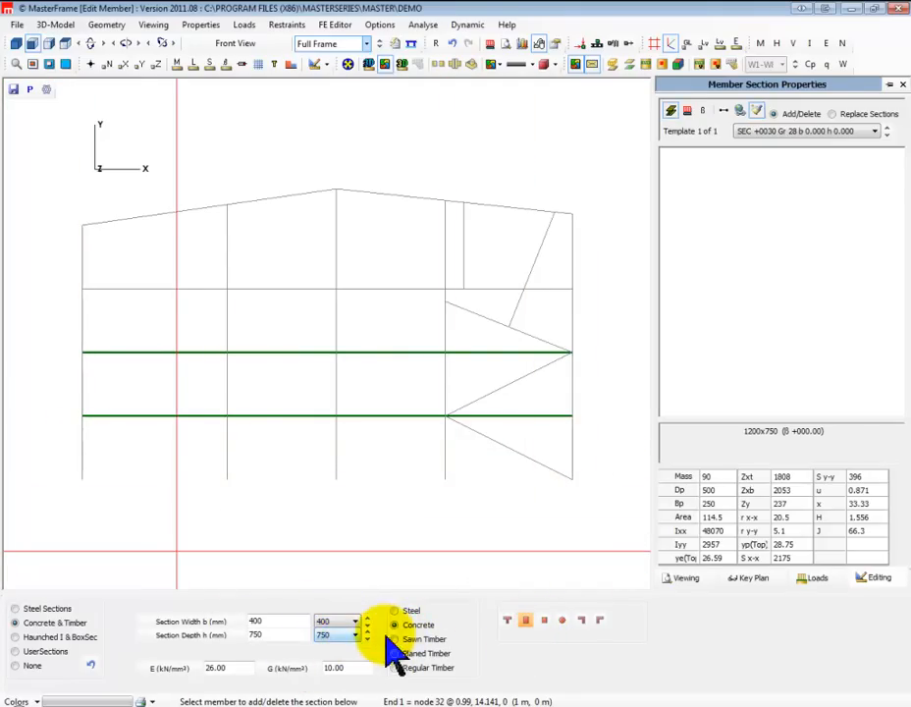
left_click(543, 620)
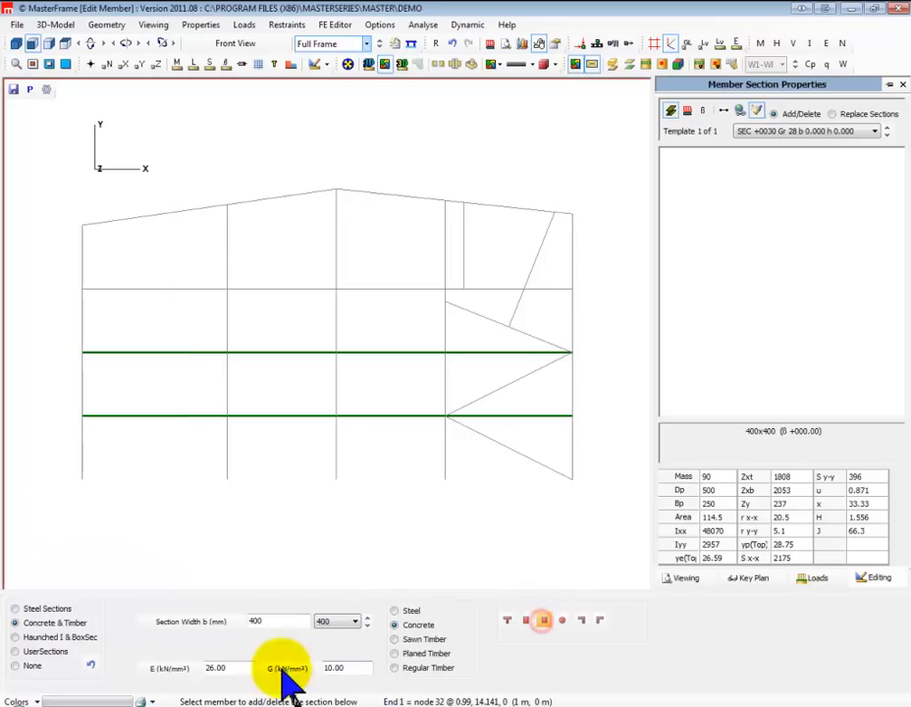
left_click_drag(104, 337, 87, 218)
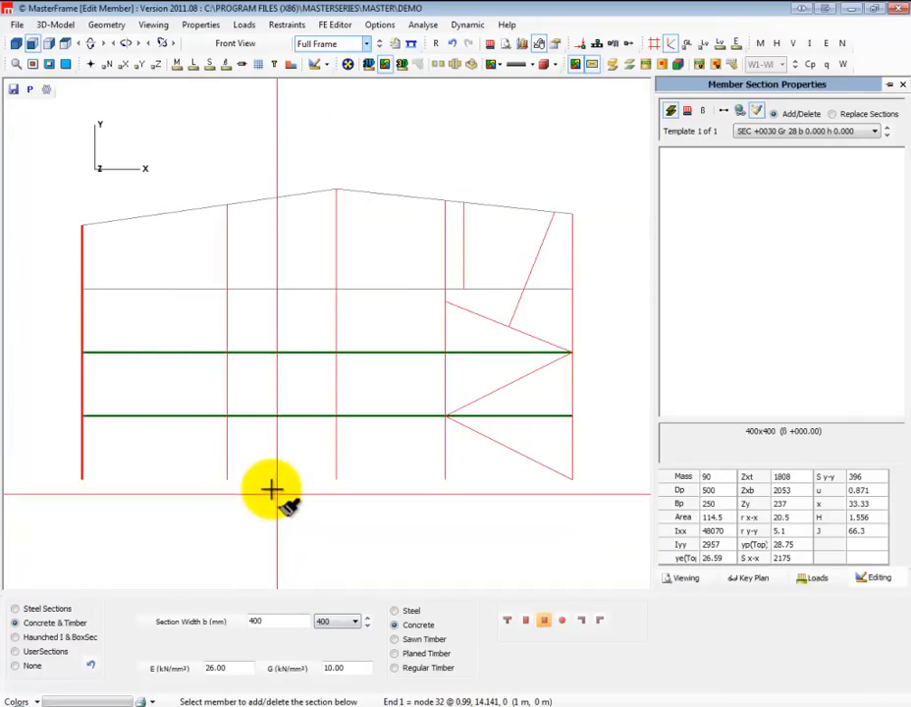
left_click_drag(217, 485, 244, 160)
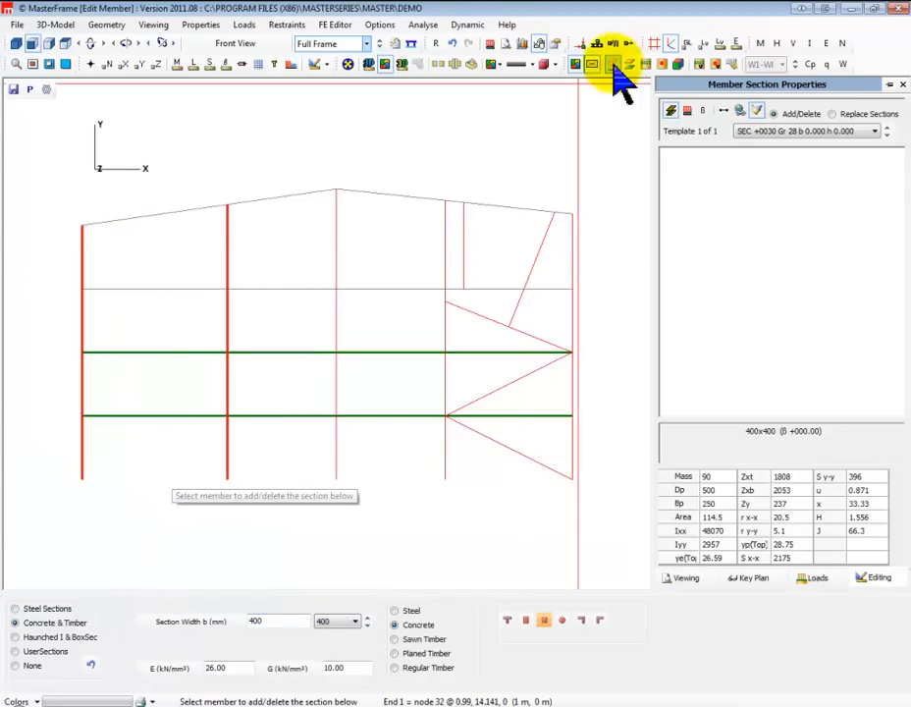
Assign a 75x200 C20 sawn timber section to the leftmost sloping roof member
left_click(719, 112)
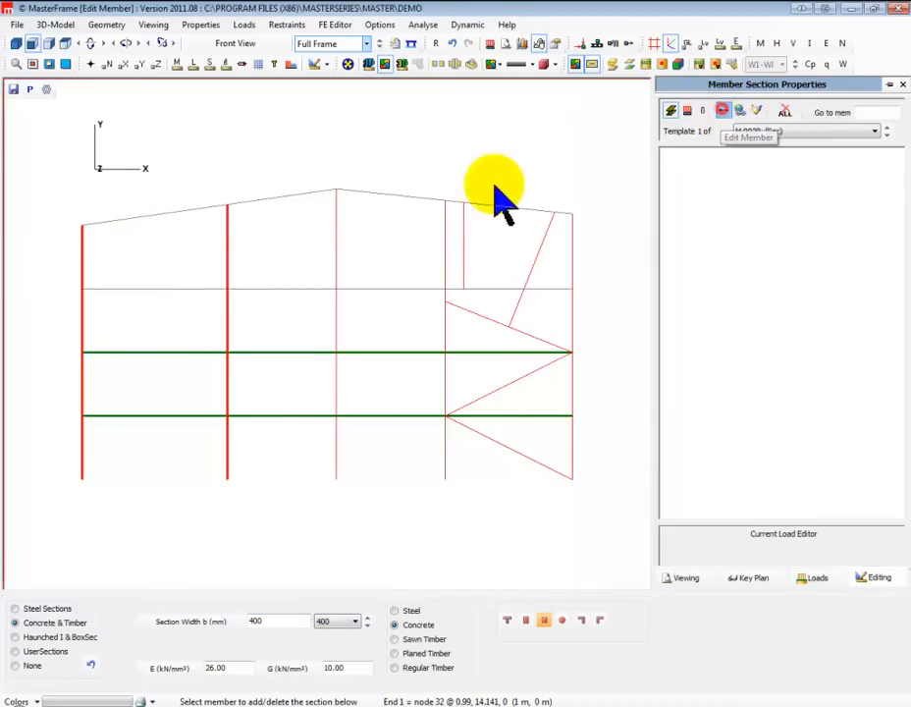
left_click(141, 218)
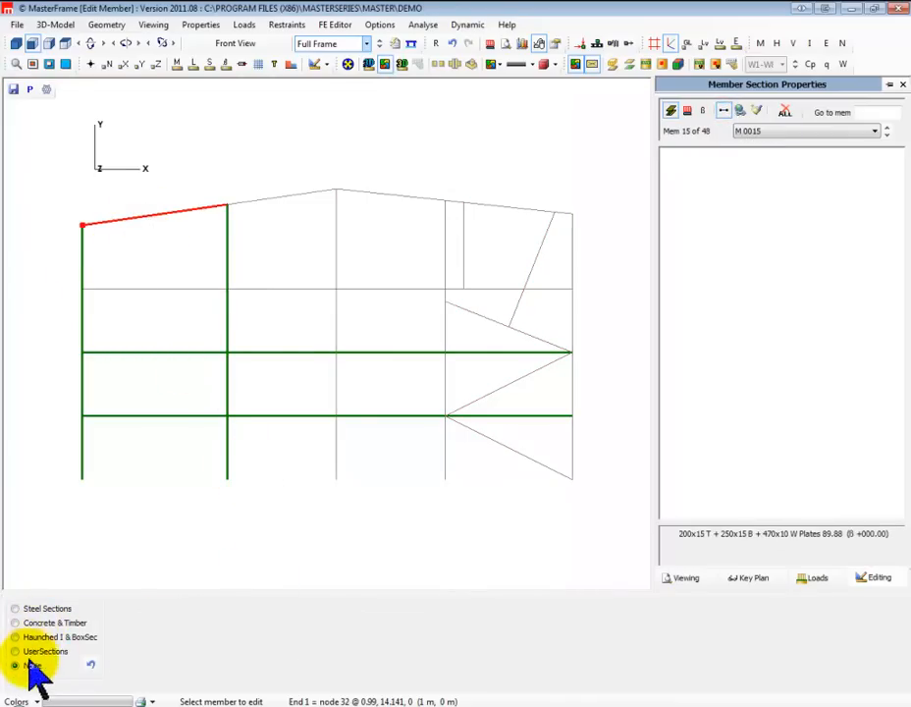
left_click(42, 623)
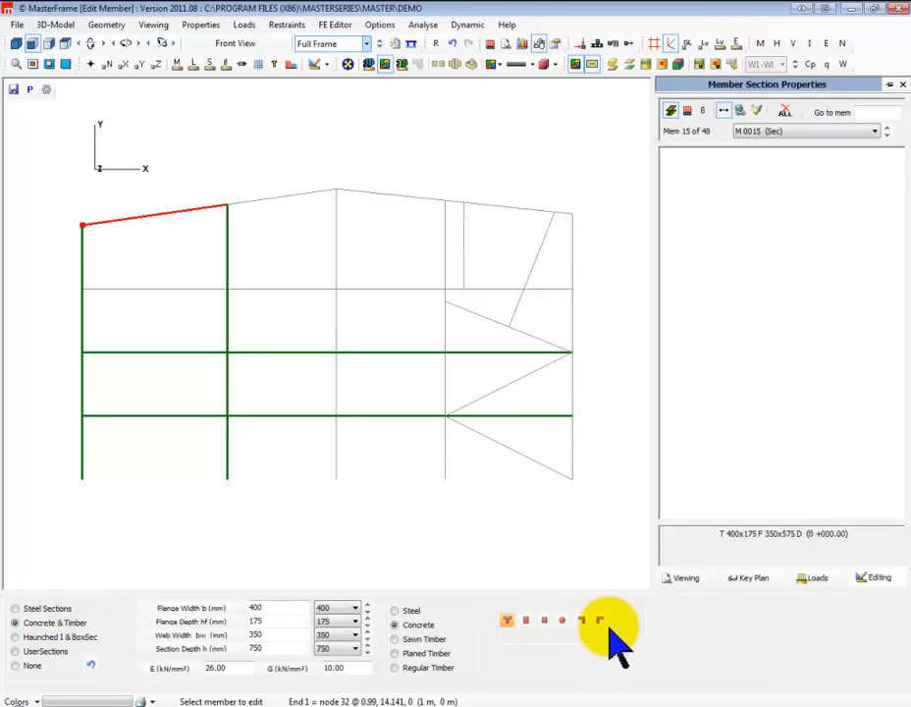
left_click(409, 640)
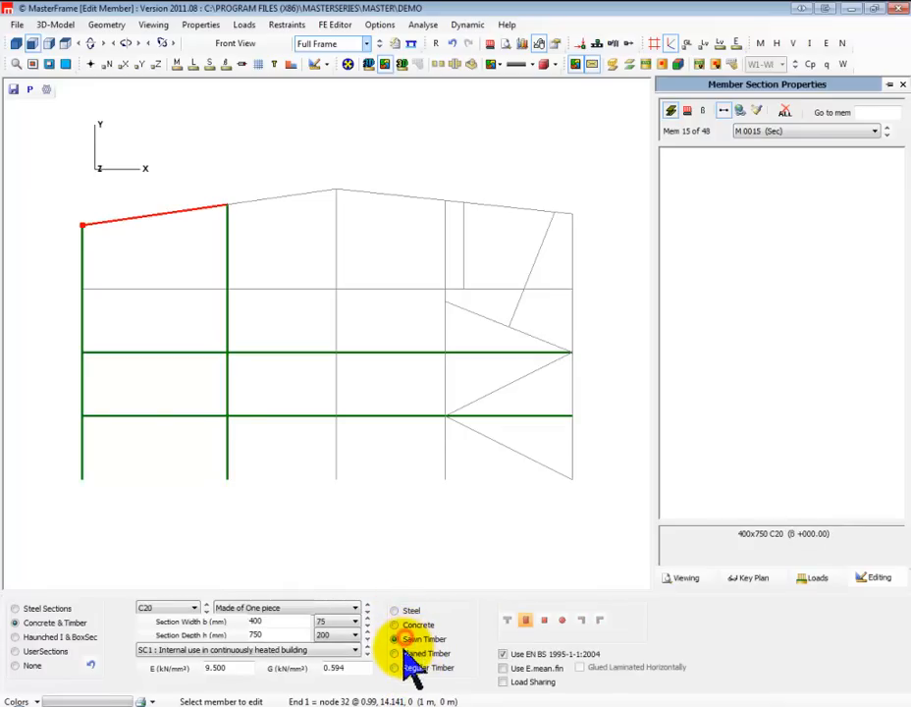
left_click(224, 669)
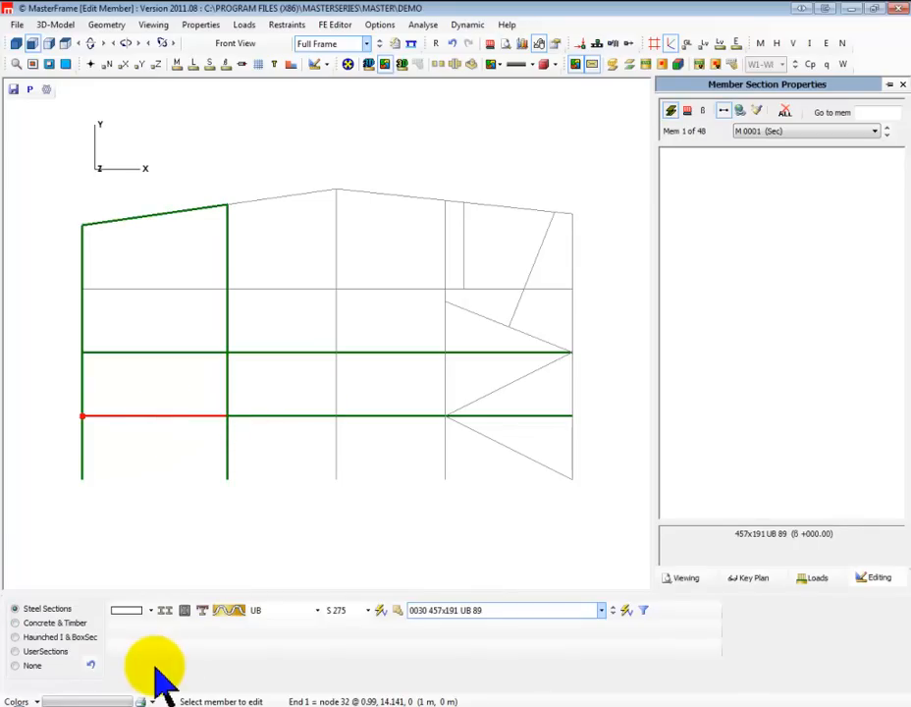
Make the second roof member from the left a double haunched 457x191 UB 89 steel section and check the member lengths
left_click(278, 197)
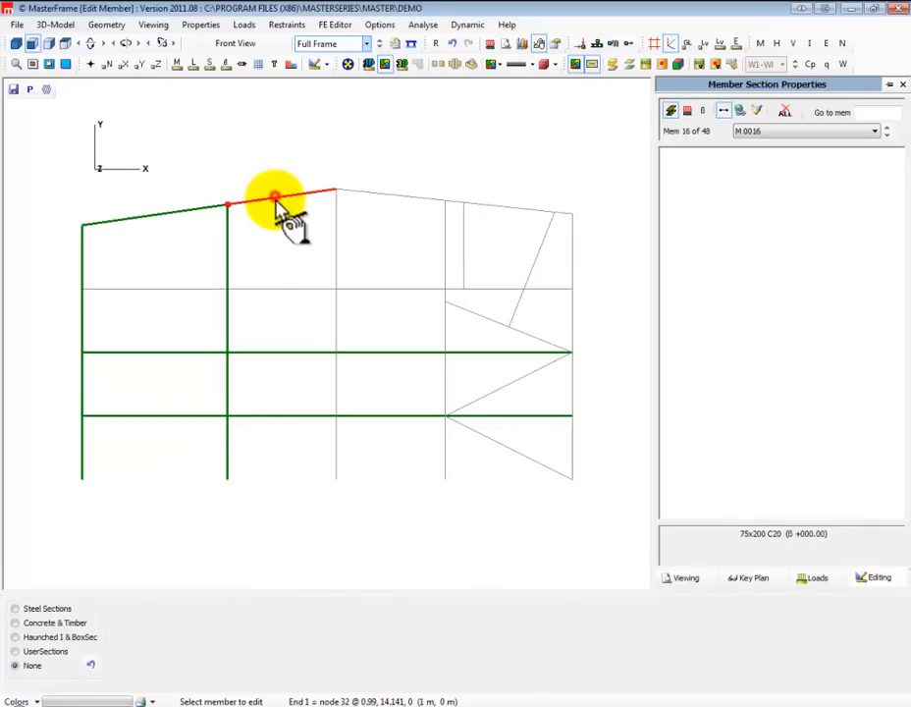
left_click(47, 611)
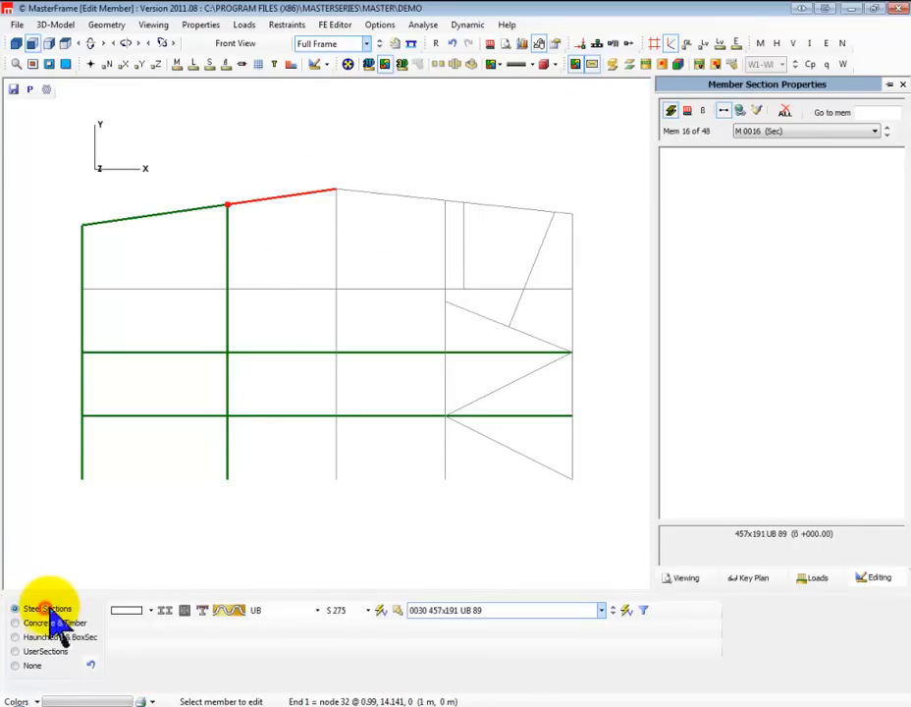
left_click(152, 610)
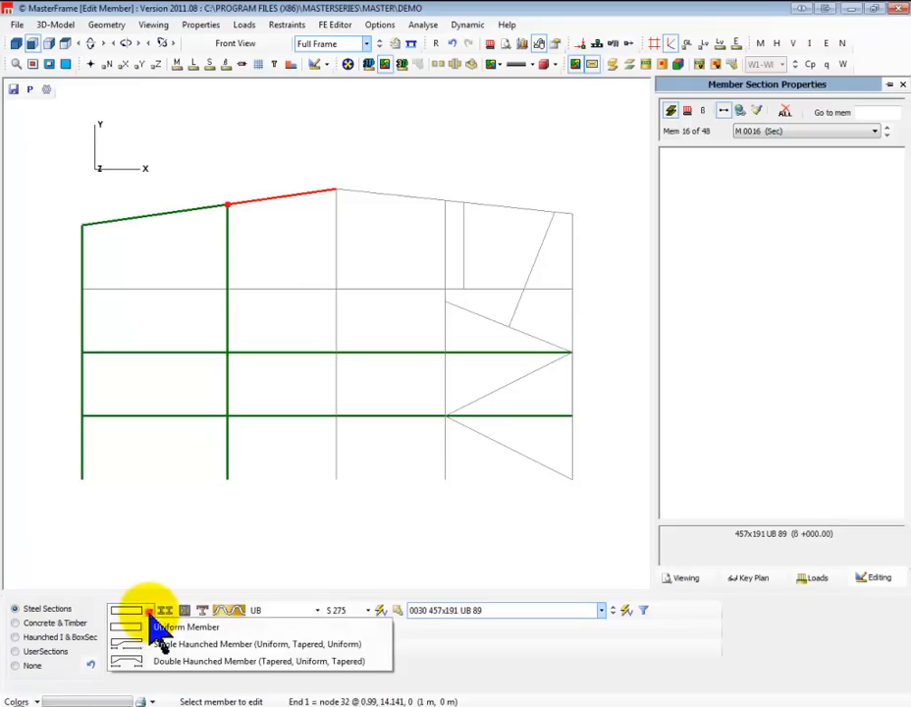
left_click(126, 662)
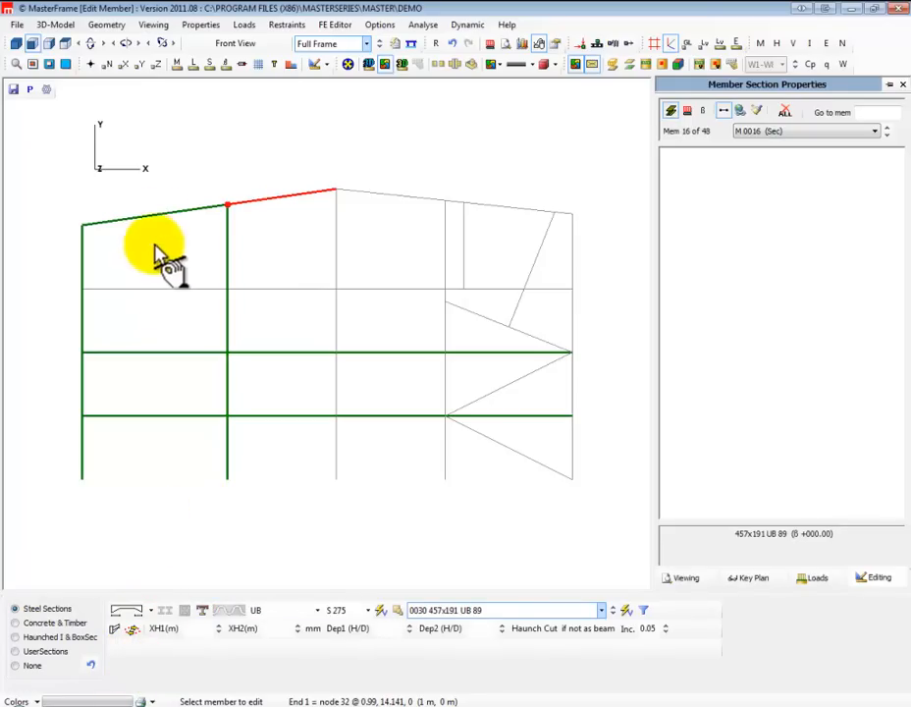
left_click(195, 73)
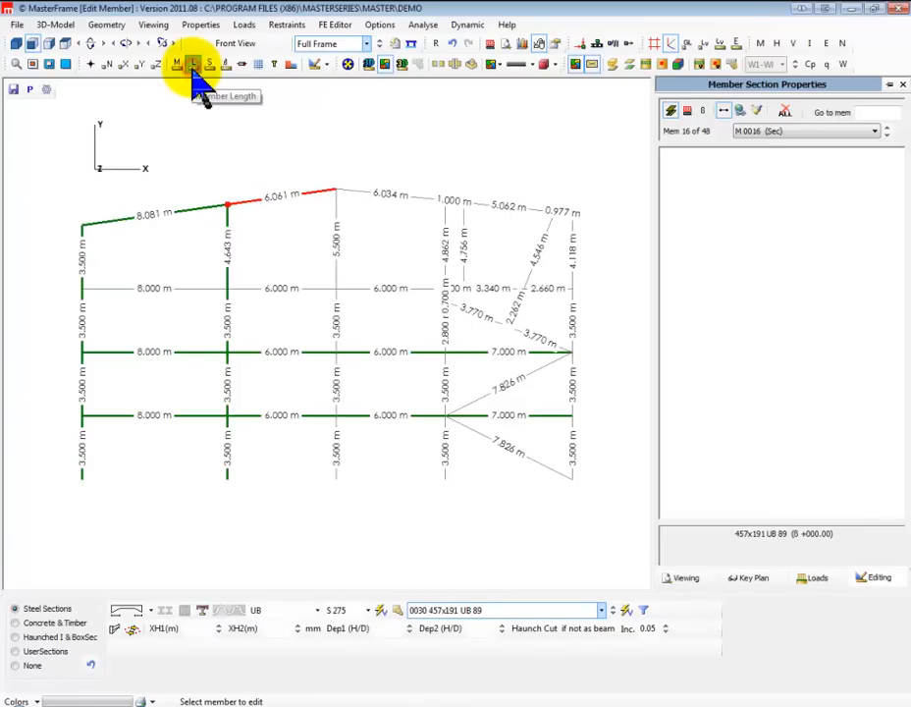
left_click(194, 69)
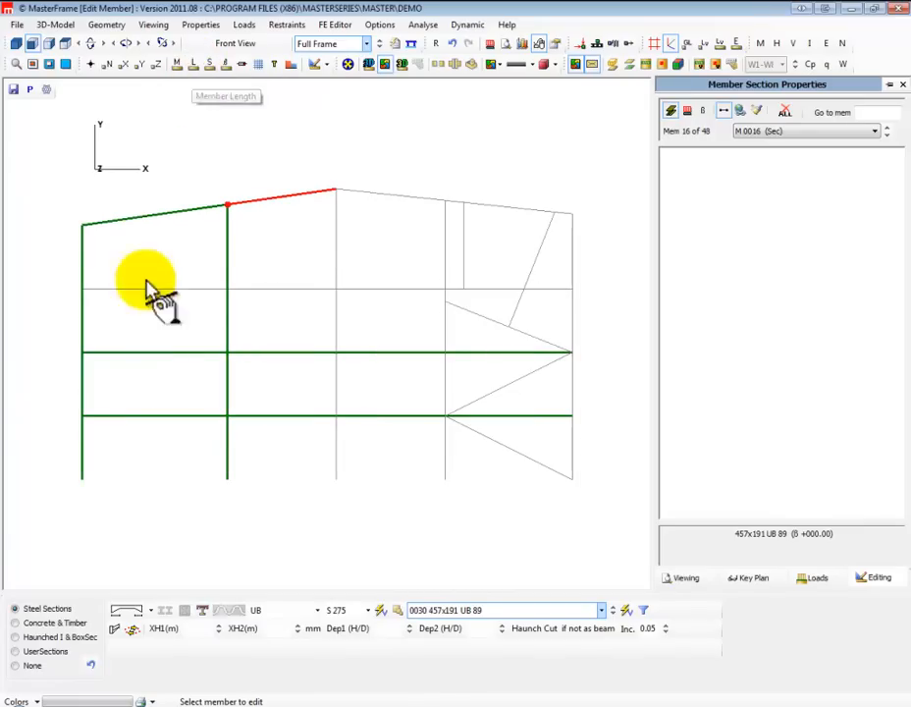
Set the haunch lengths to 0.75 m and 1.2 m with depth ratios of 2 at both ends, showing the frame as solid sections
left_click(198, 632)
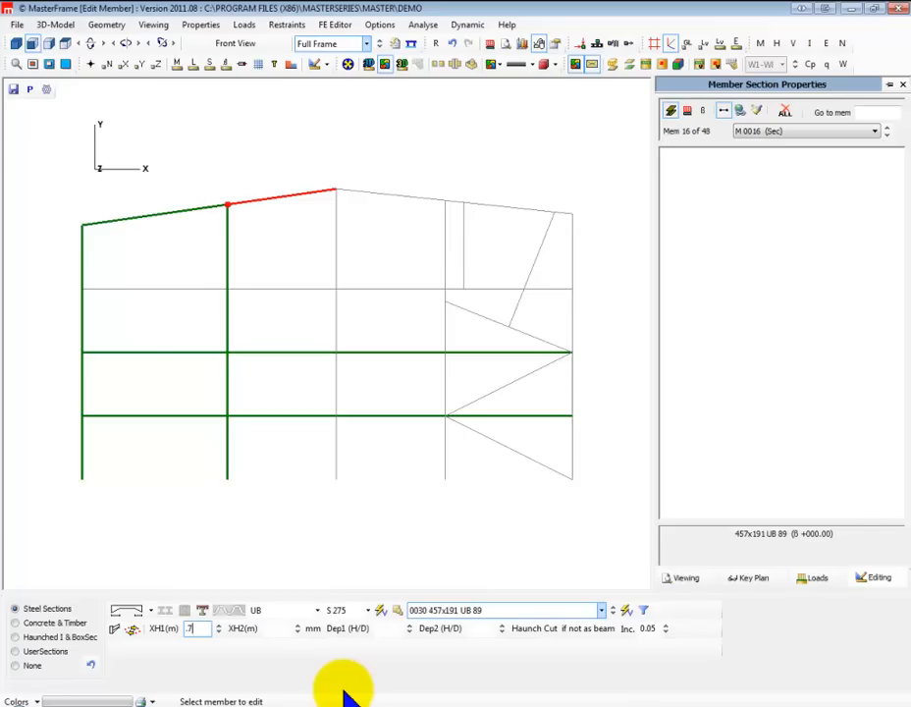
left_click(271, 628)
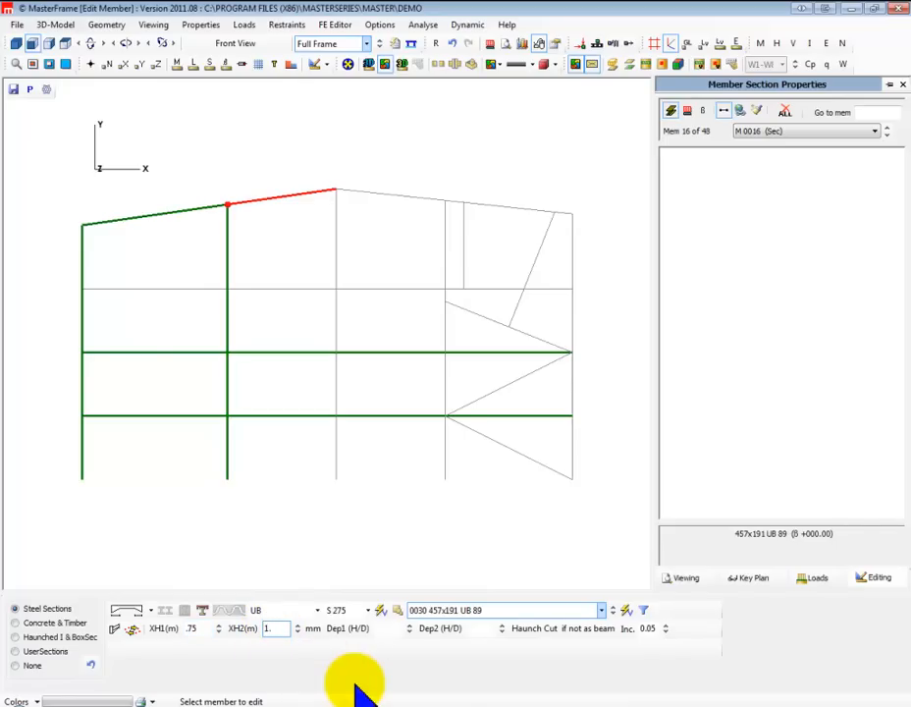
left_click(388, 628)
type("2")
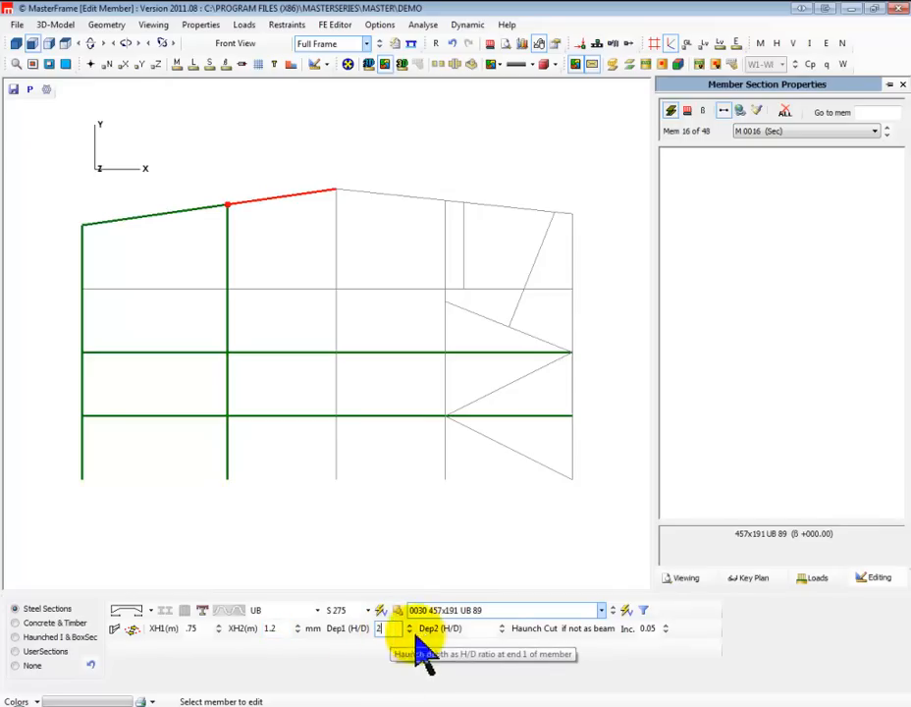
left_click(474, 628)
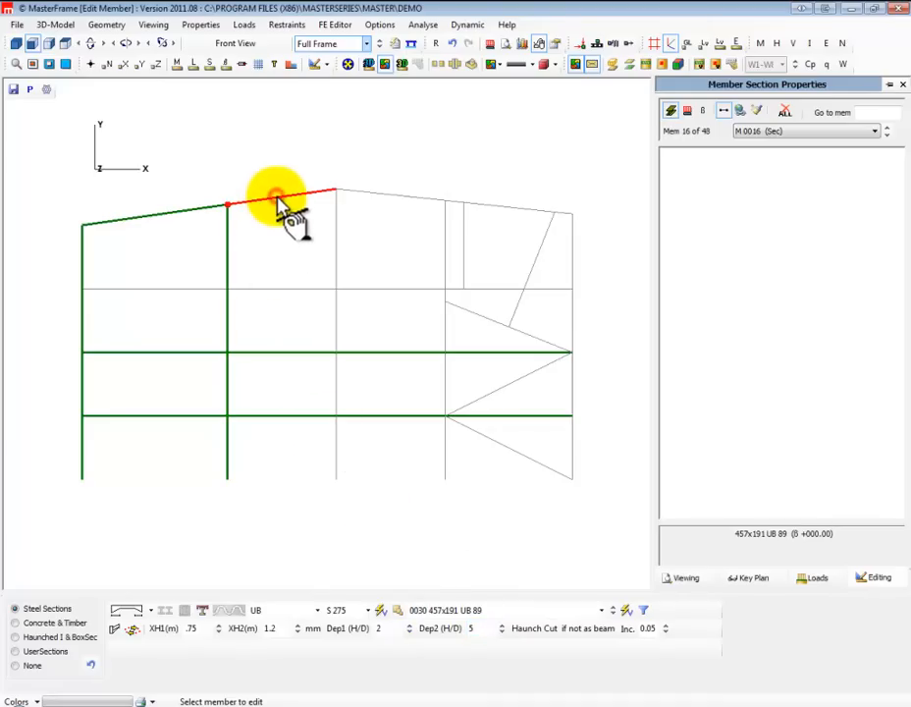
left_click(370, 67)
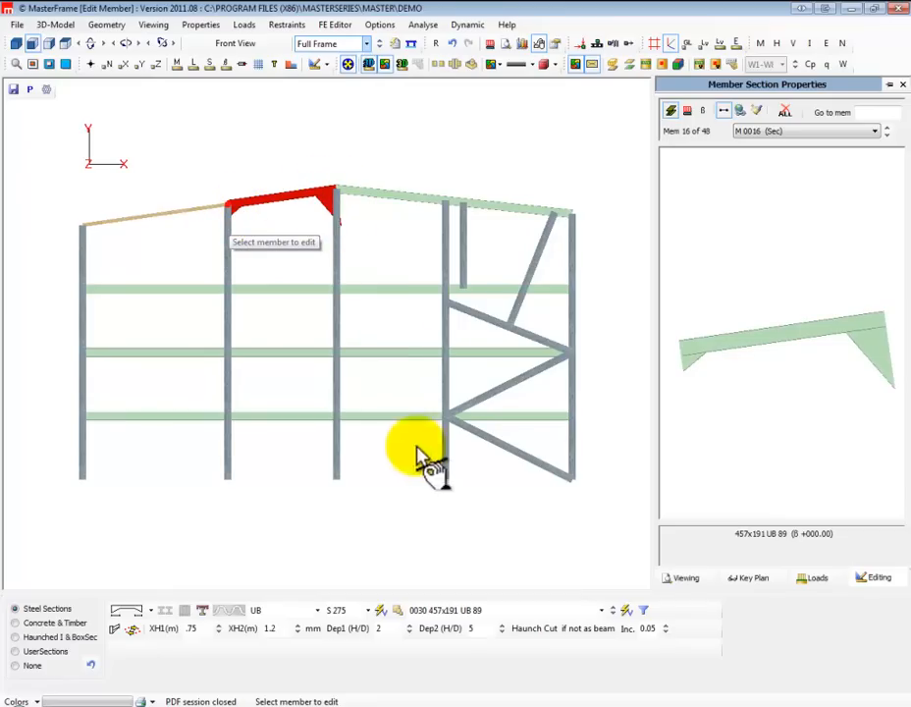
double_click(474, 629)
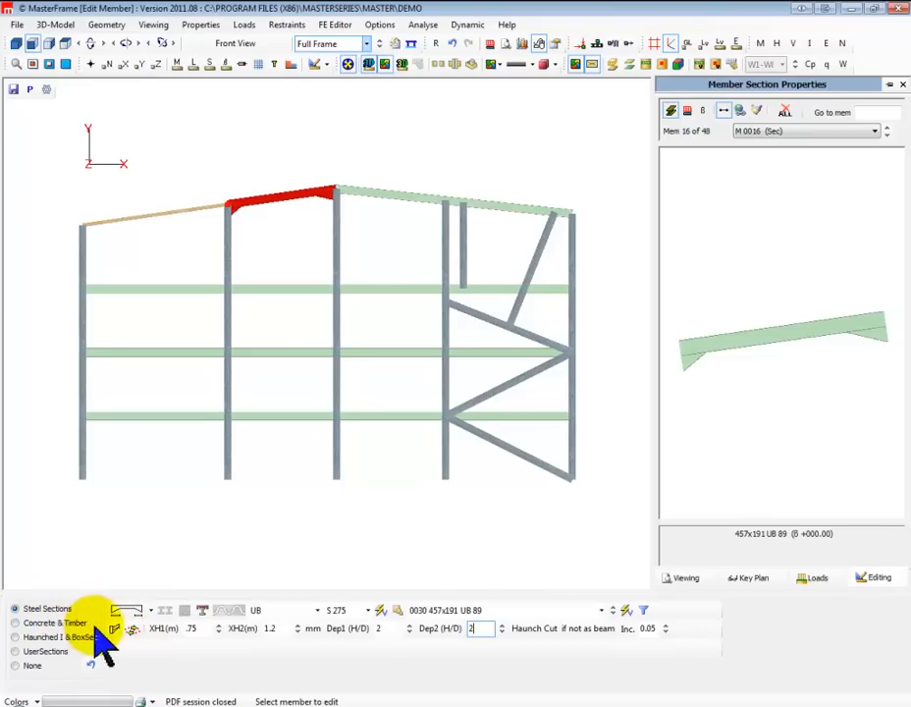
Assign section 203x203 UC 46 to the lowest middle column and paste it onto the rest of that column, the columns beyond it and the bracing
left_click(336, 452)
left_click(45, 609)
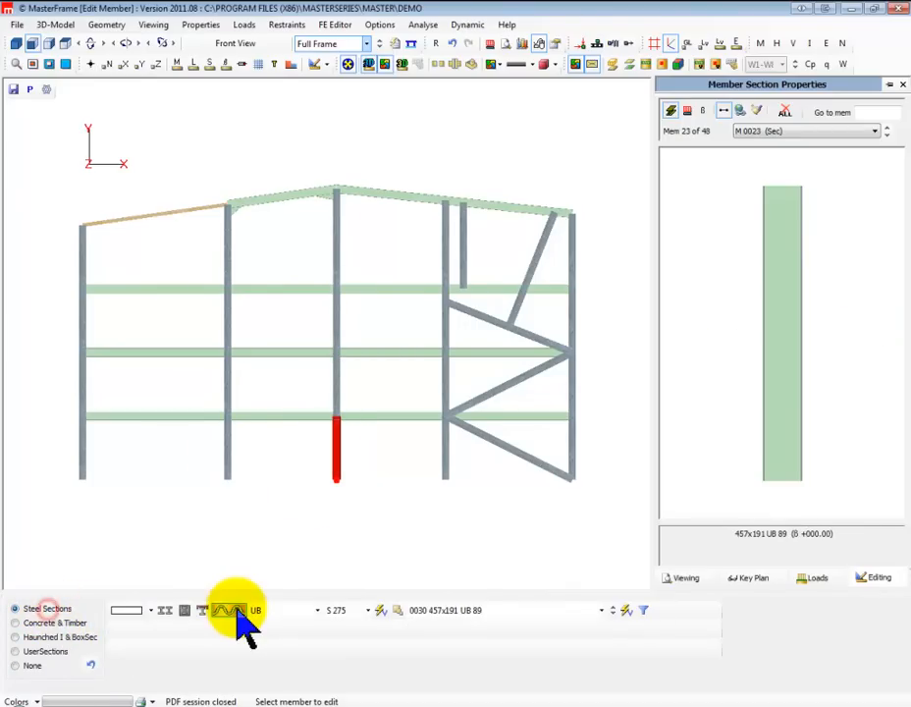
left_click(302, 610)
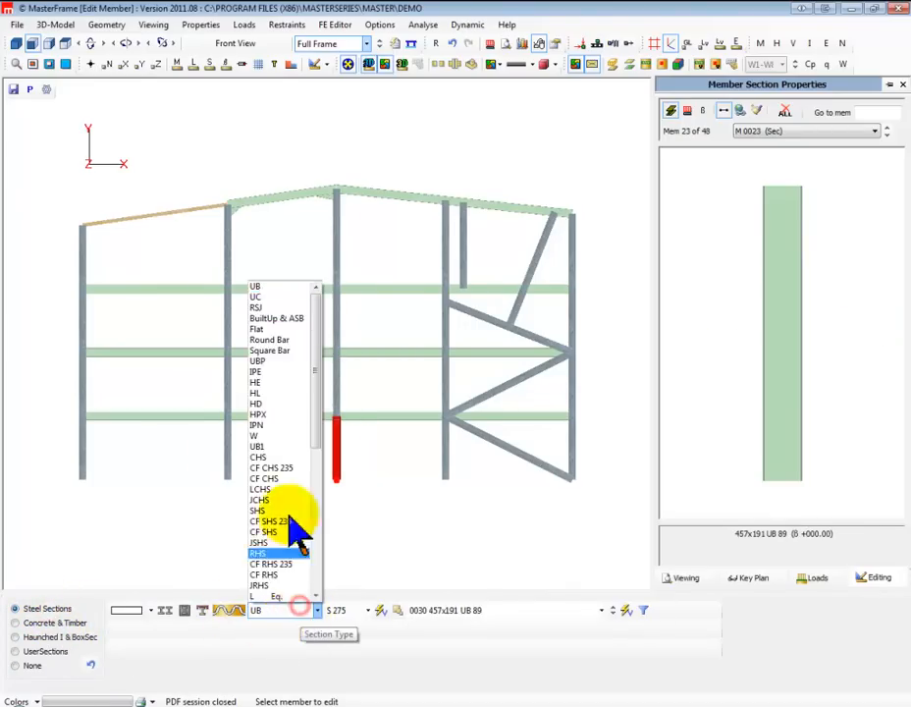
left_click(281, 297)
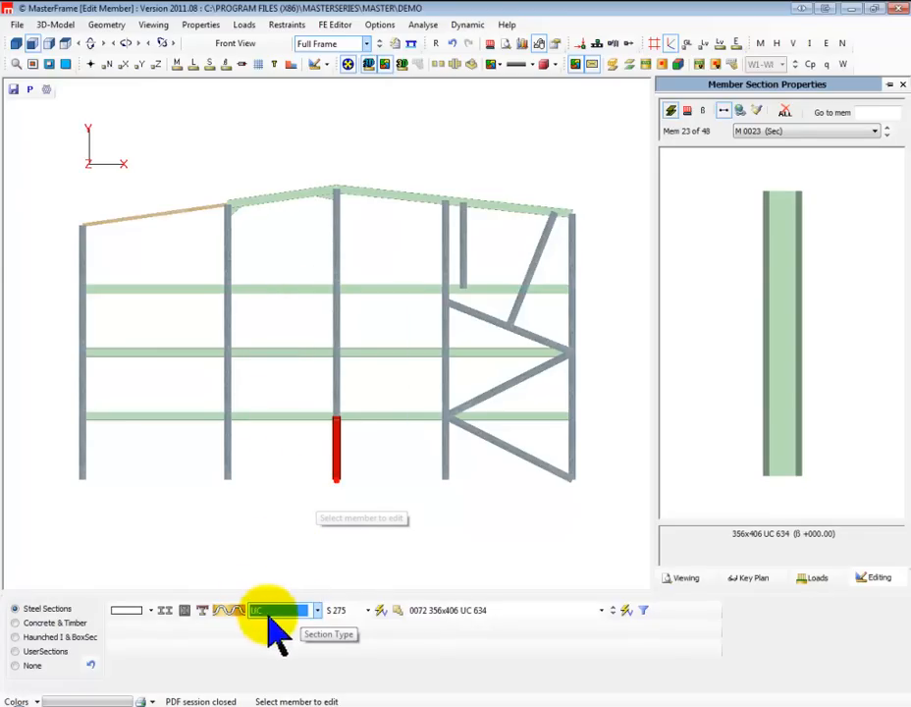
left_click(429, 611)
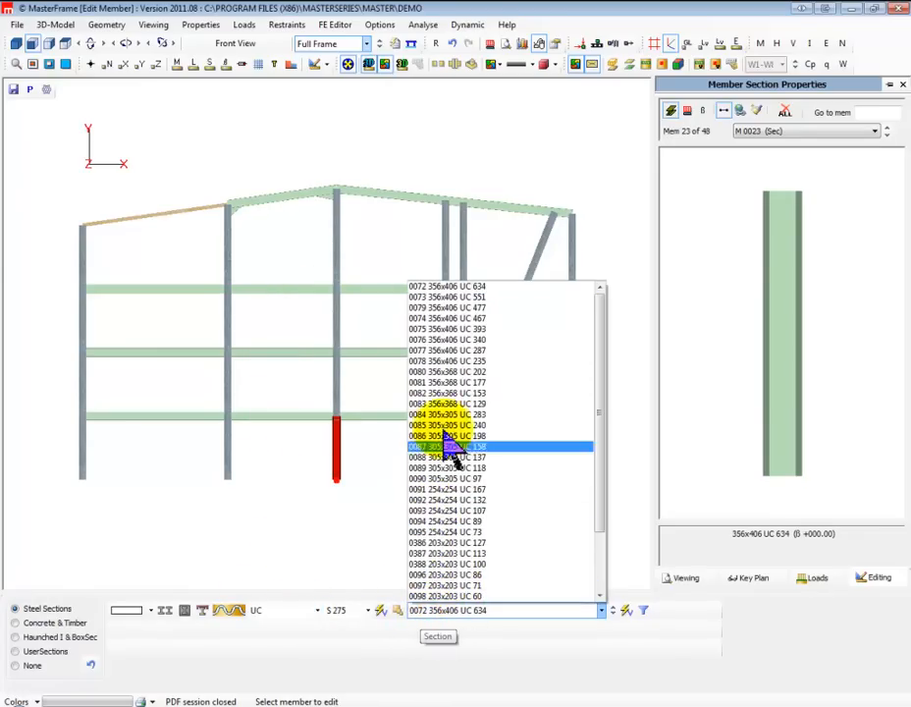
scroll(447, 550, "down", 2)
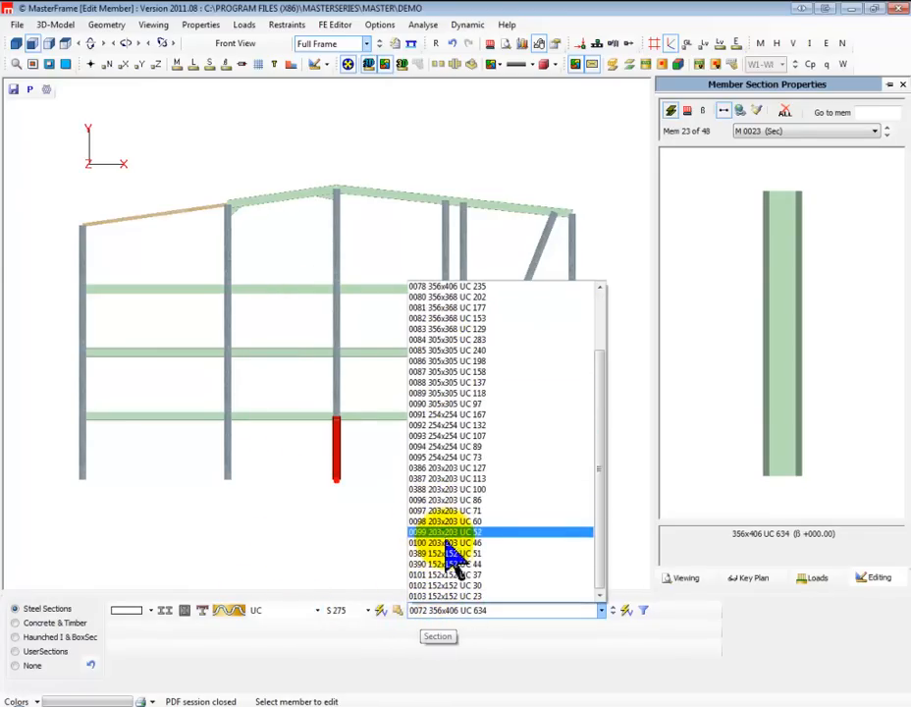
left_click(448, 543)
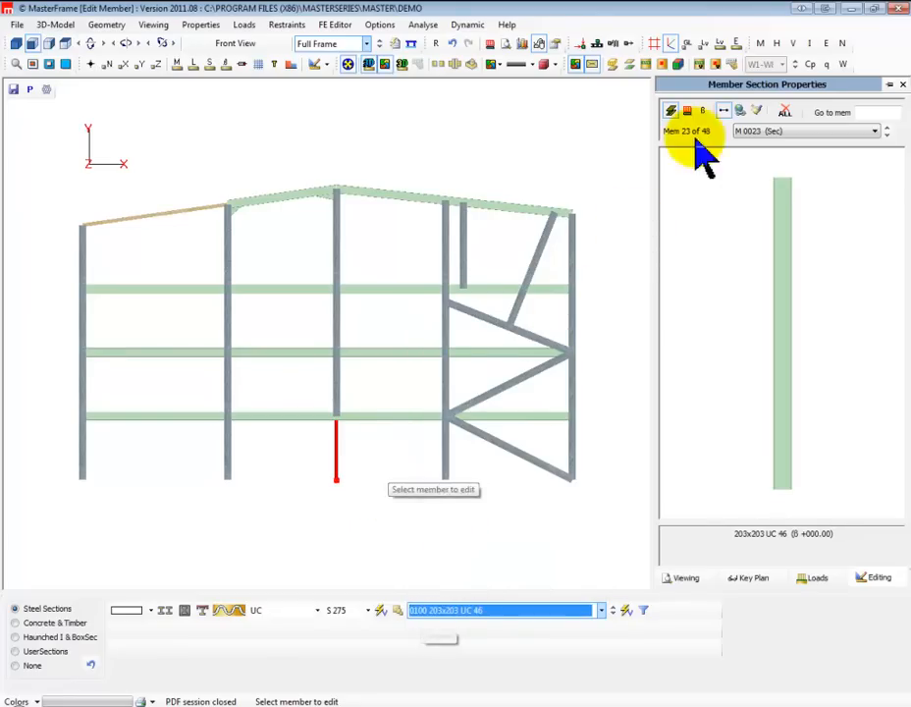
left_click(756, 110)
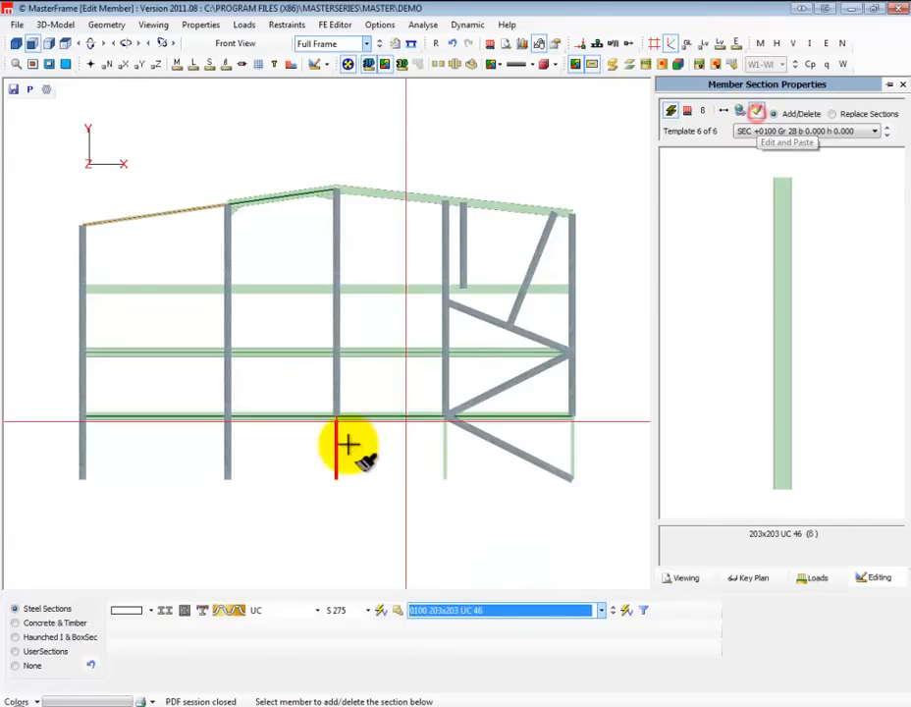
left_click_drag(325, 408, 347, 222)
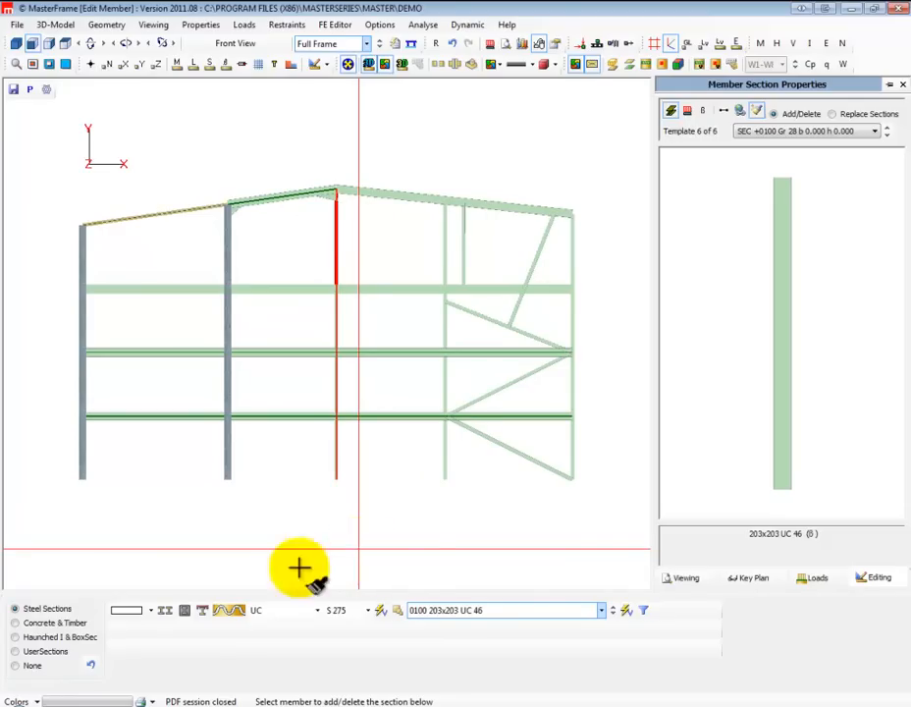
Add concrete casing with 25 mm width and depth values to all members sharing the 203x203 UC 46 section
left_click(740, 112)
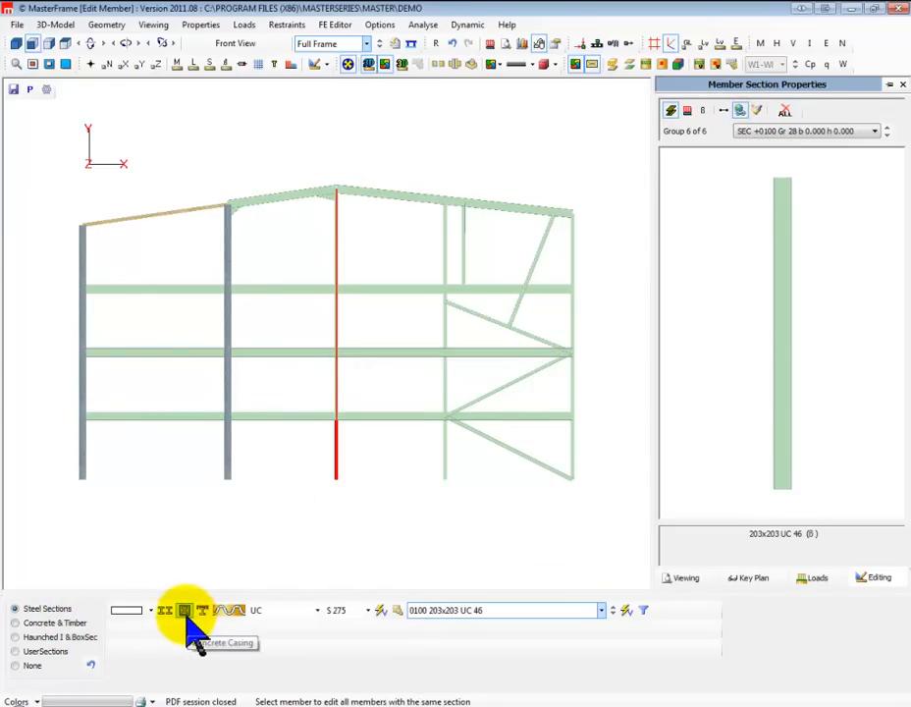
left_click_drag(189, 630, 175, 632)
mouse_move(201, 705)
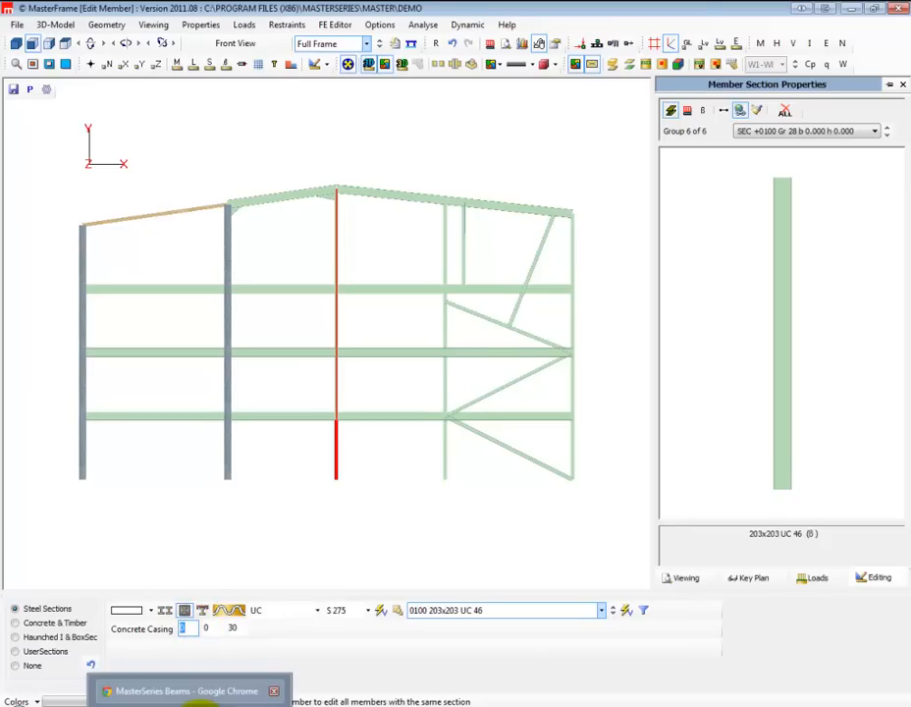
type("2")
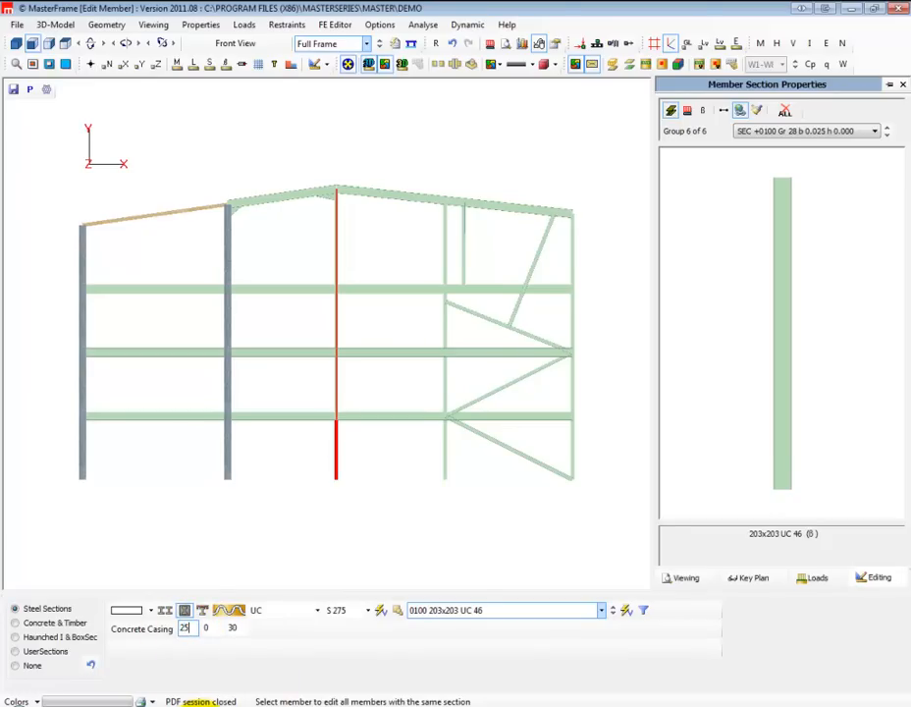
type("5")
left_click(205, 629)
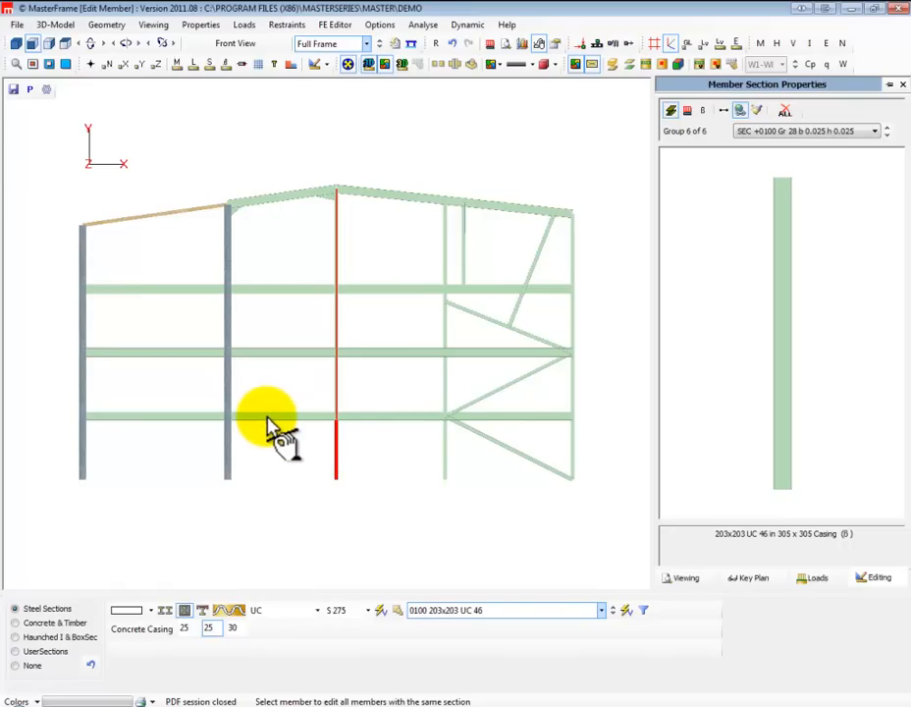
Add concrete casing to only the leftmost first-floor beam, with width and depth values of 300 mm each
left_click(150, 417)
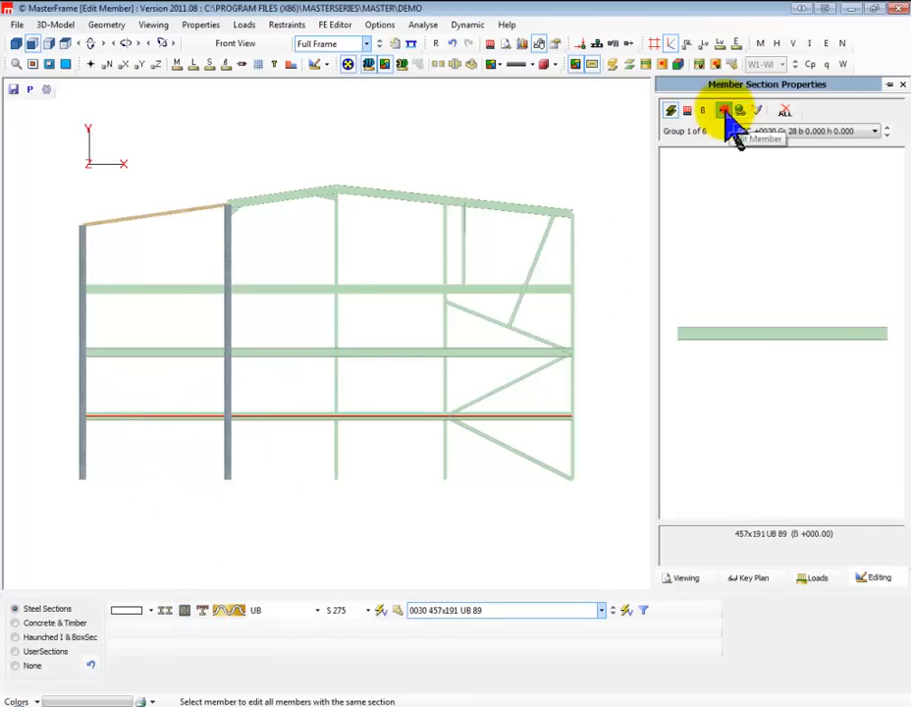
left_click(727, 114)
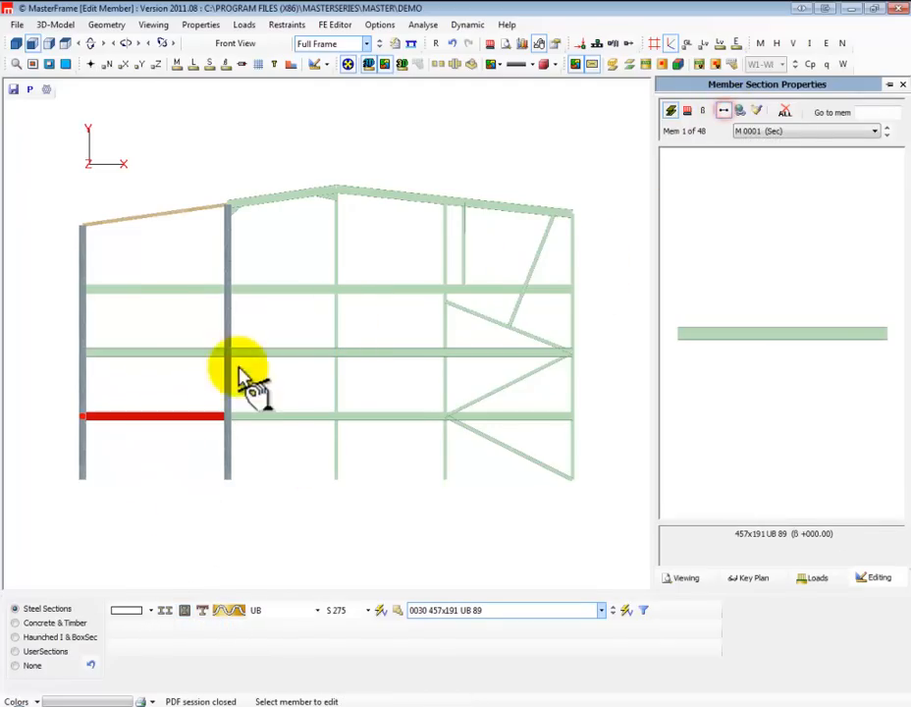
left_click(186, 611)
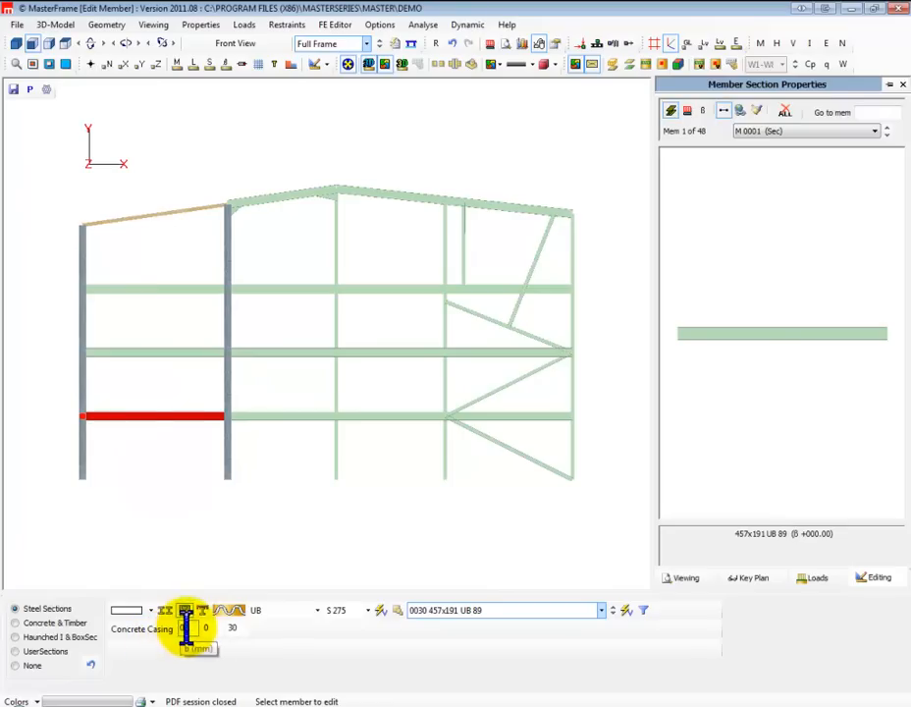
type("25")
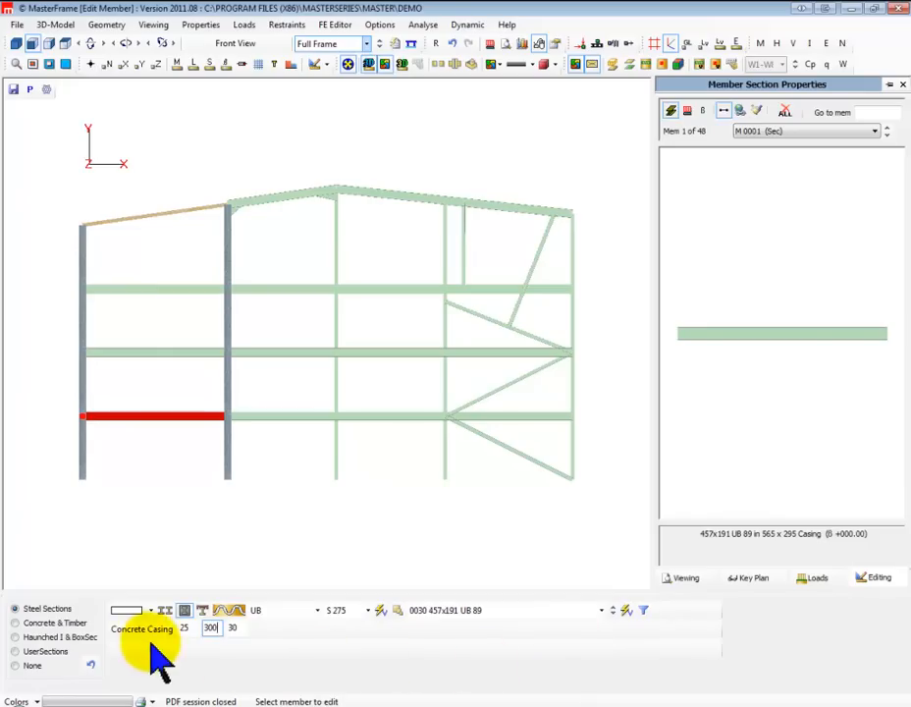
double_click(185, 628)
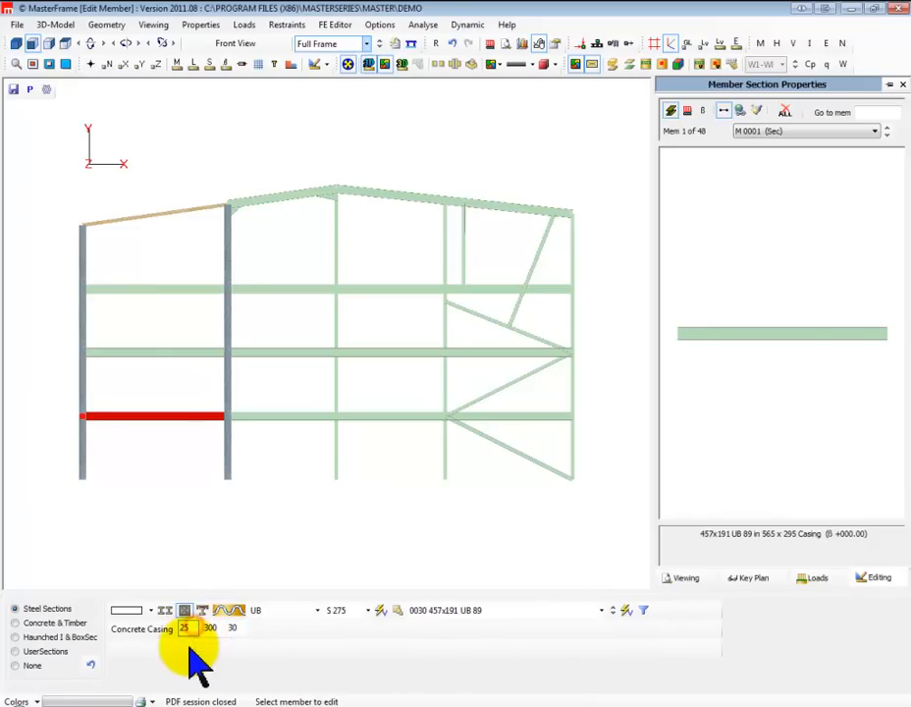
double_click(191, 629)
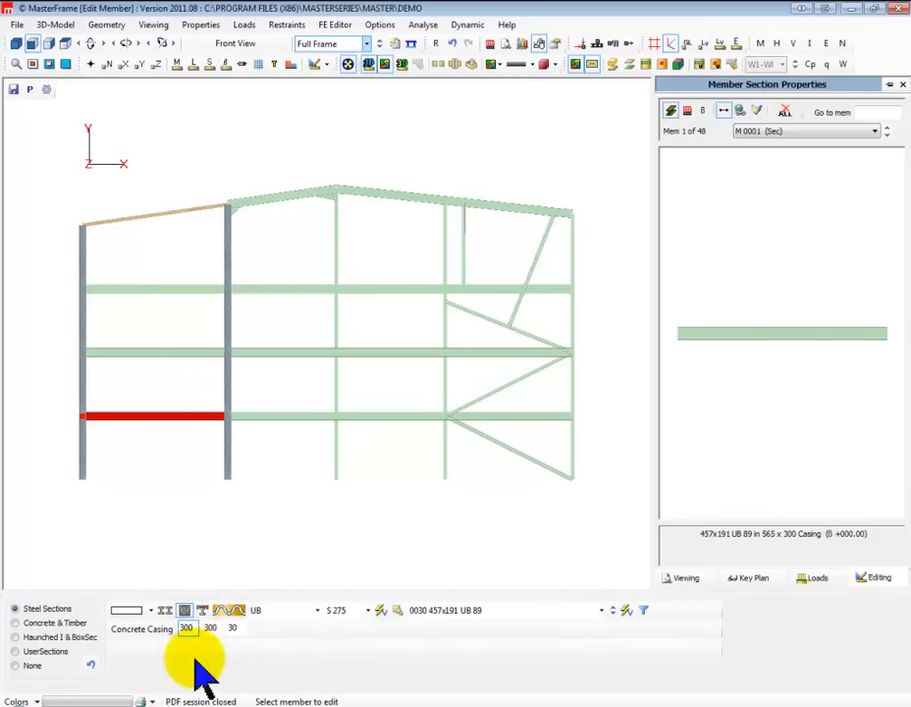
Set the leftmost first-floor beam's concrete casing to 300 by 575 mm and make the adjacent first-floor beam cellular
type("300")
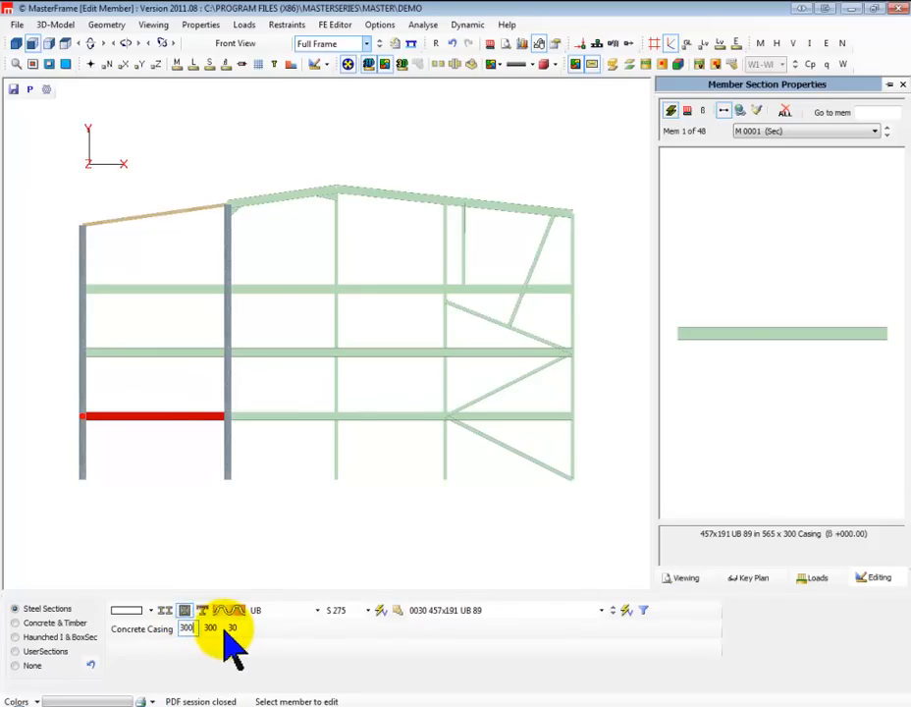
double_click(210, 627)
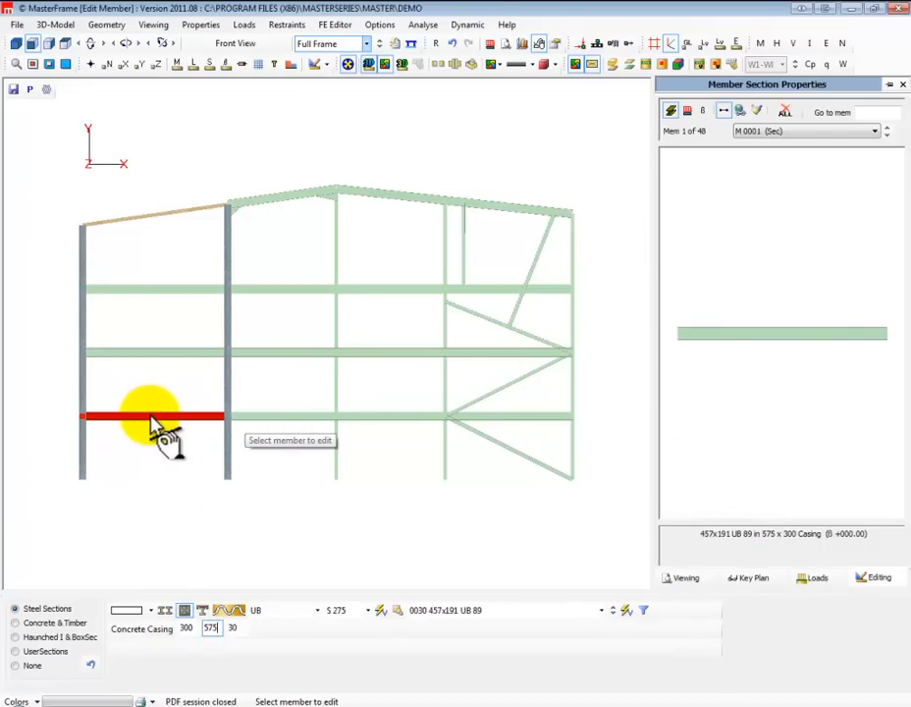
left_click(302, 426)
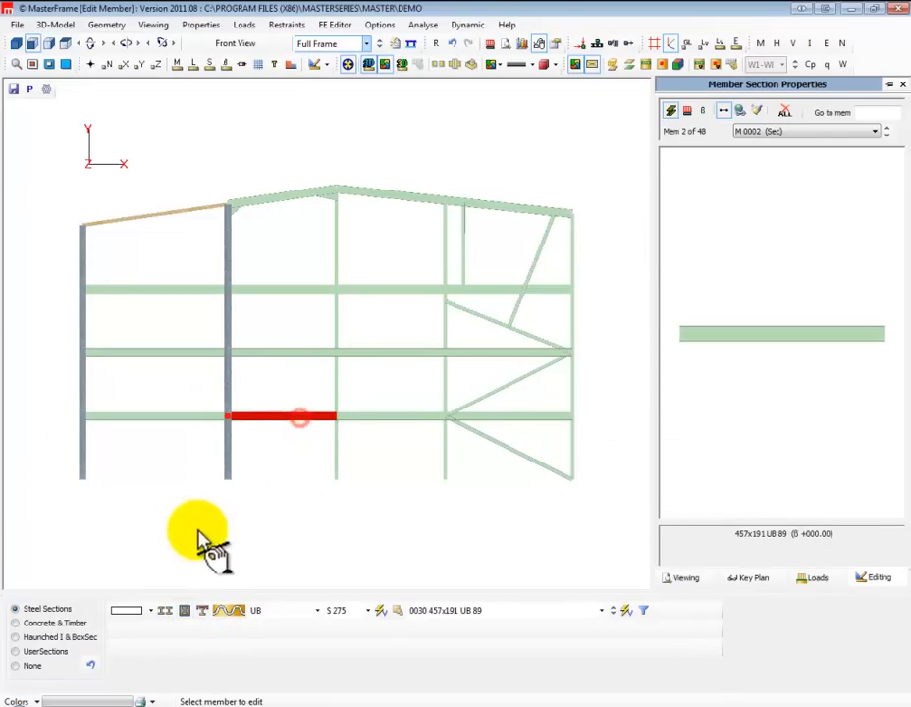
left_click(231, 611)
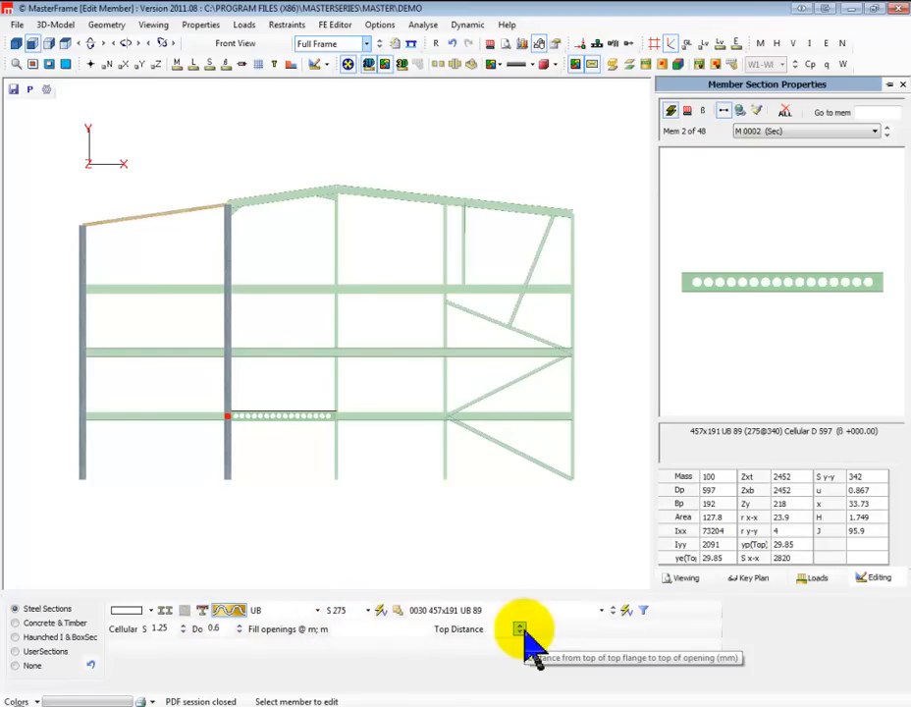
Add a bottom plate 15 mm thick and 399 mm wide to the third first-floor beam from the left
left_click(378, 420)
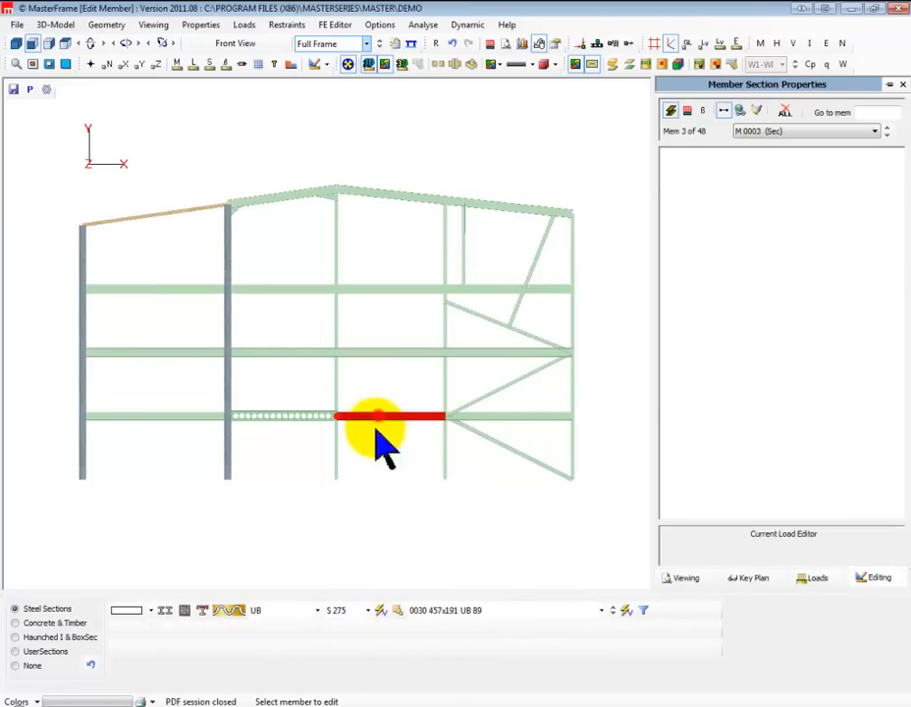
left_click(201, 611)
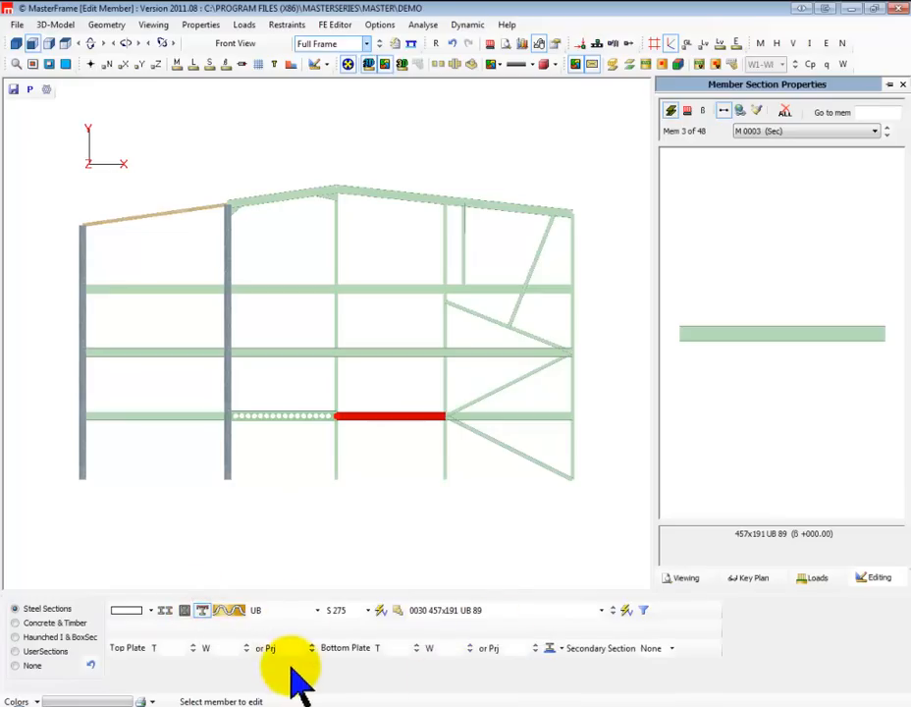
left_click(398, 648)
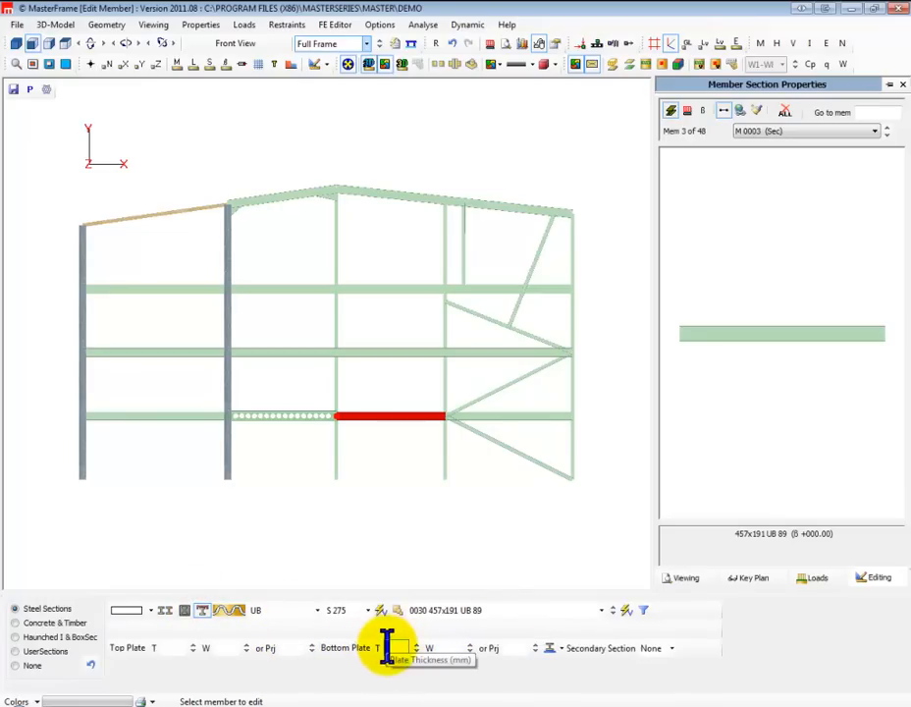
left_click(389, 647)
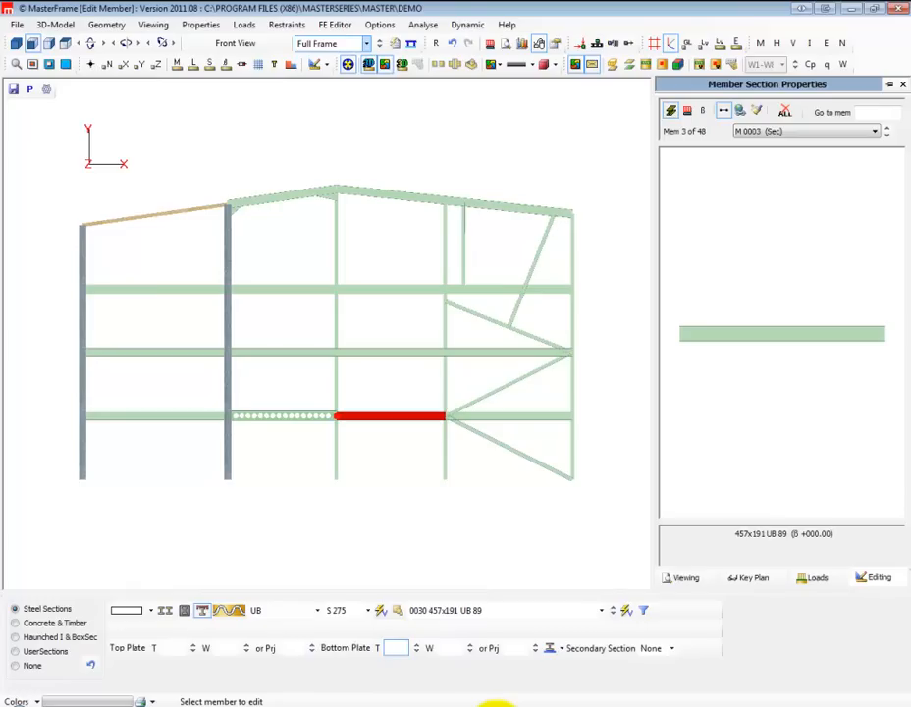
left_click(451, 648)
type("399")
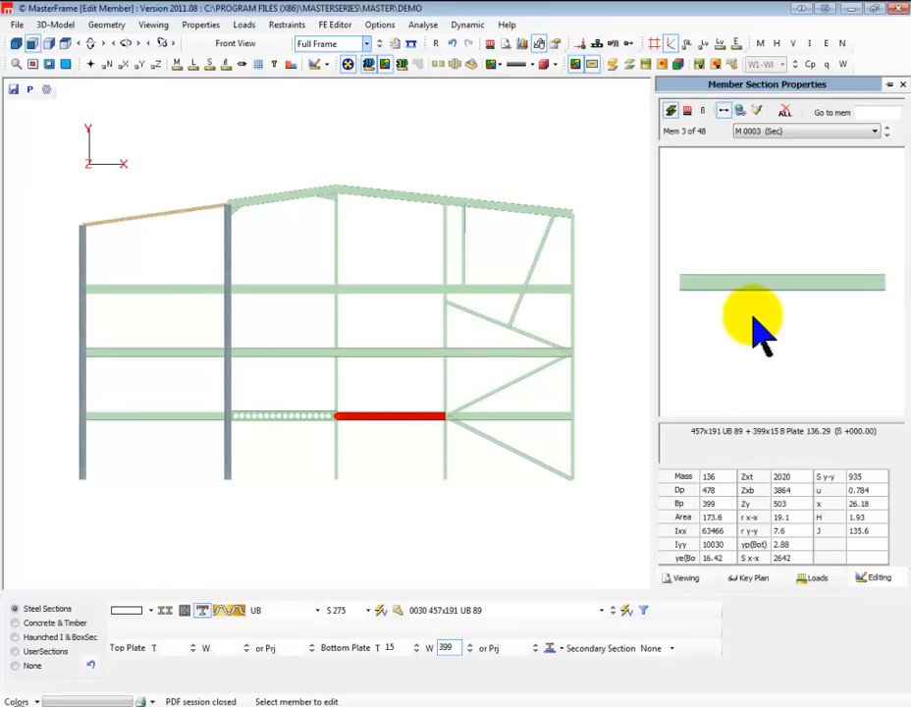
Add a 430x100 PFC 64 secondary section to the plated beam, checking it in 3D, and finish section editing in front view
left_click(16, 44)
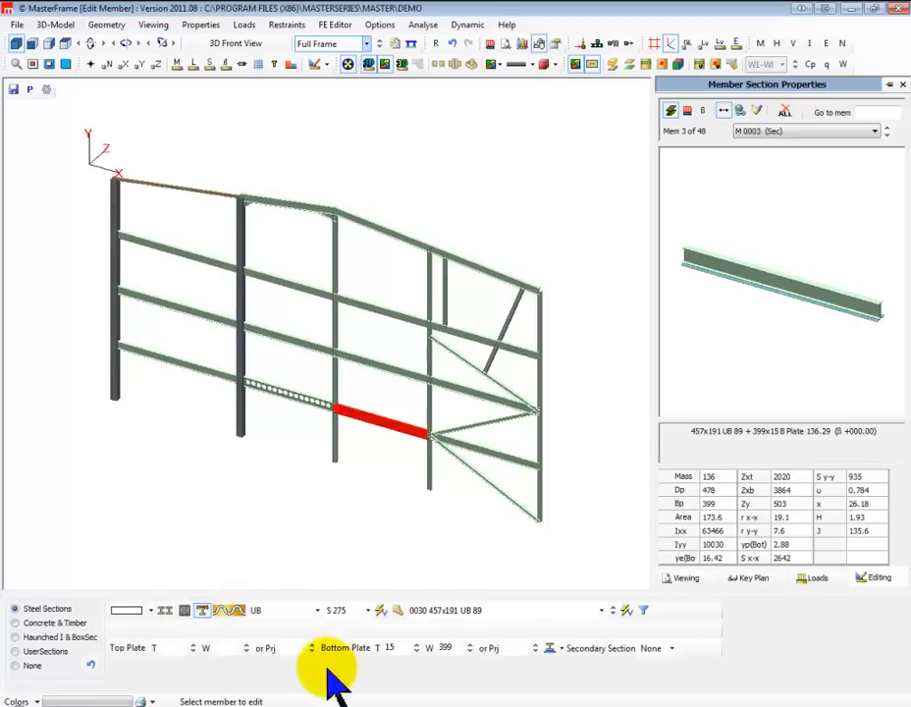
left_click(670, 650)
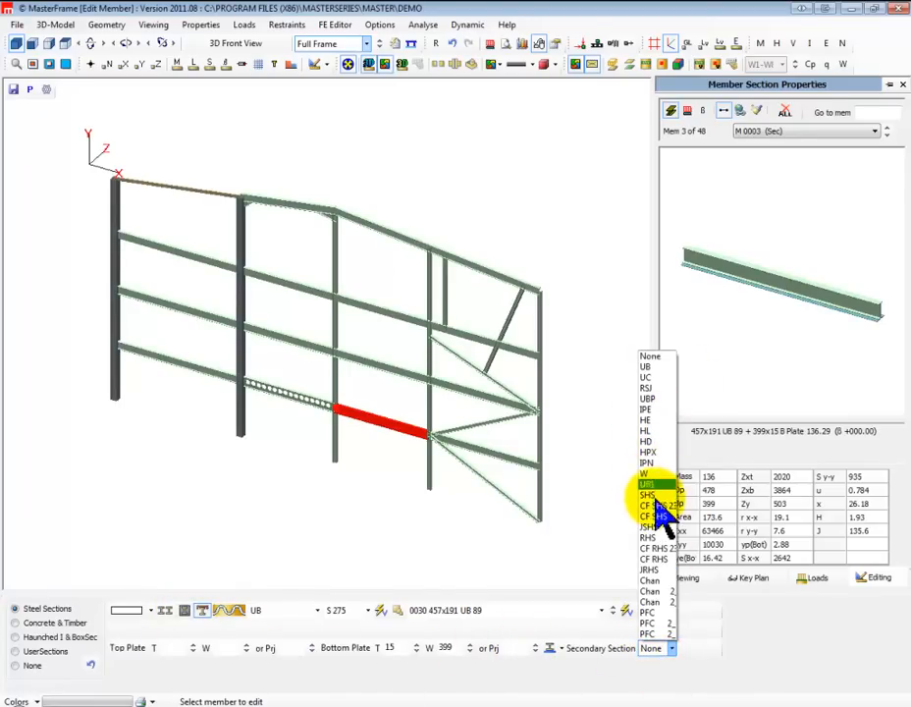
left_click(653, 635)
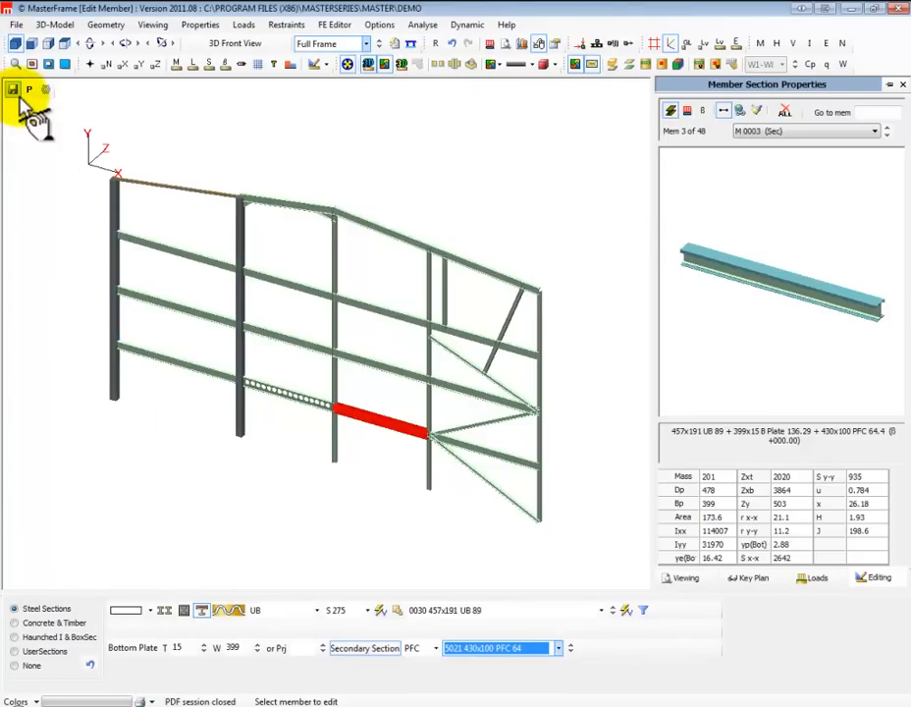
left_click(32, 44)
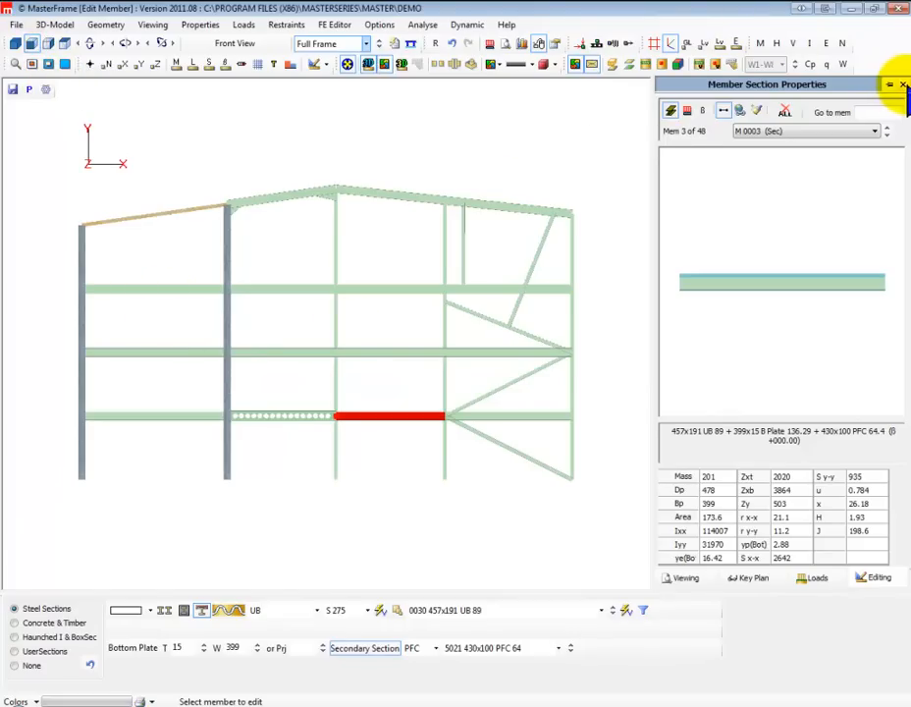
left_click(902, 85)
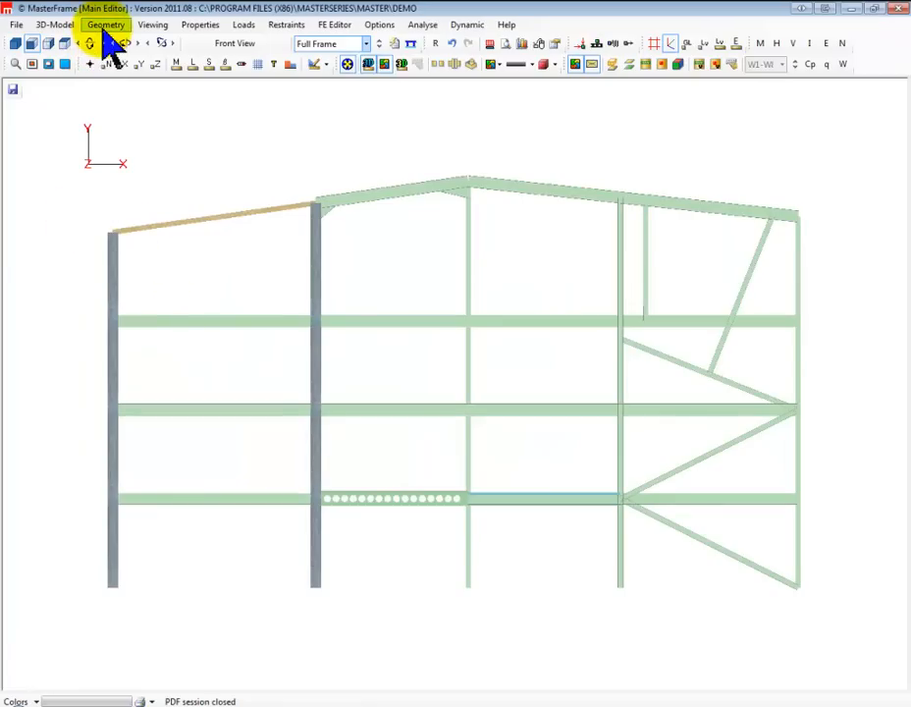
Open member loading for editing individual, global and copied loads
left_click(106, 25)
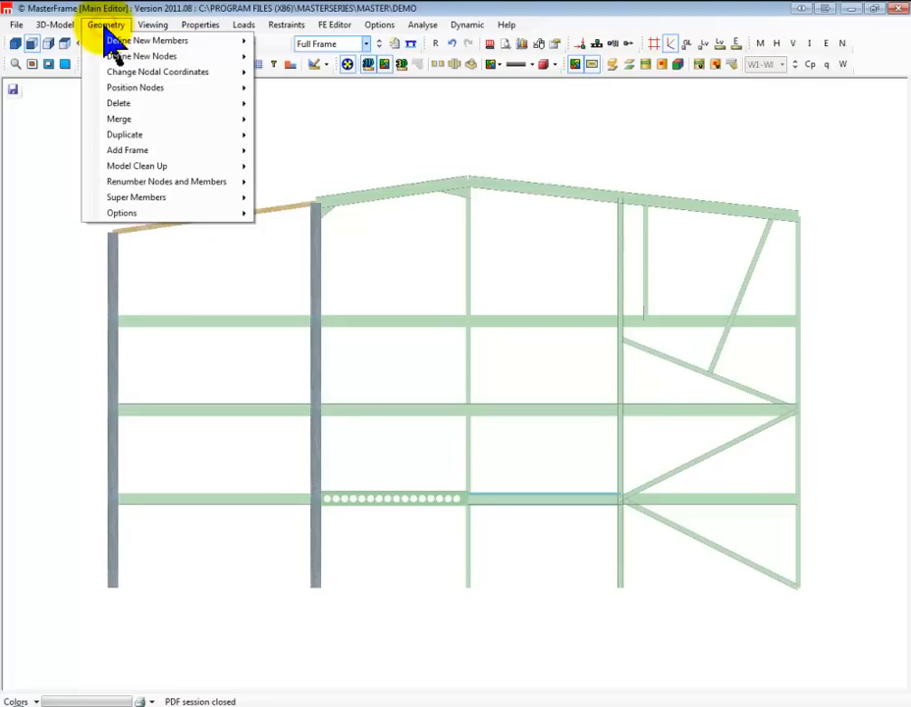
mouse_move(222, 29)
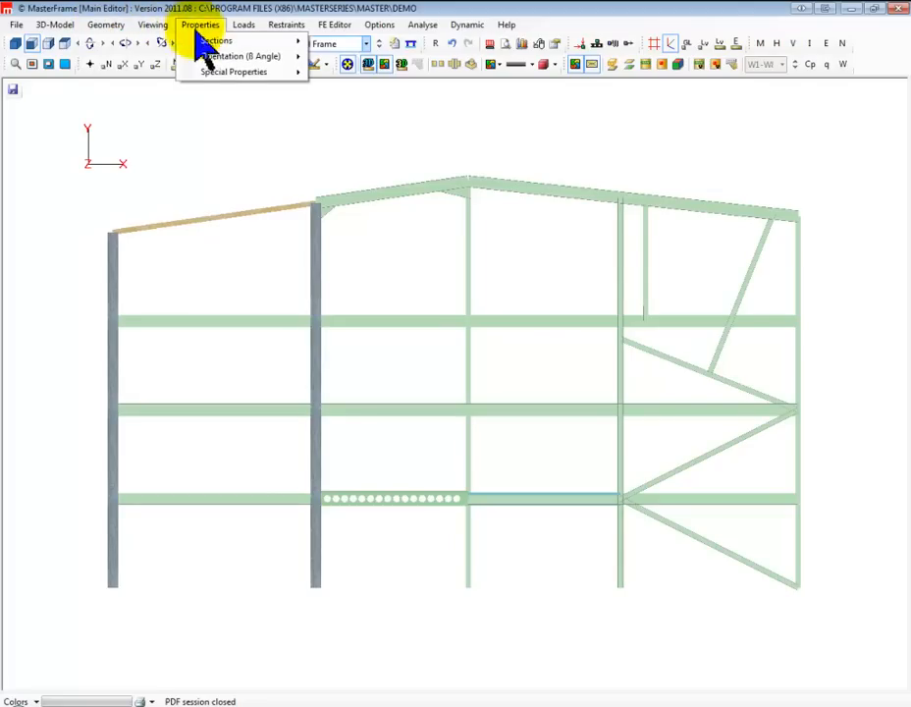
left_click(206, 30)
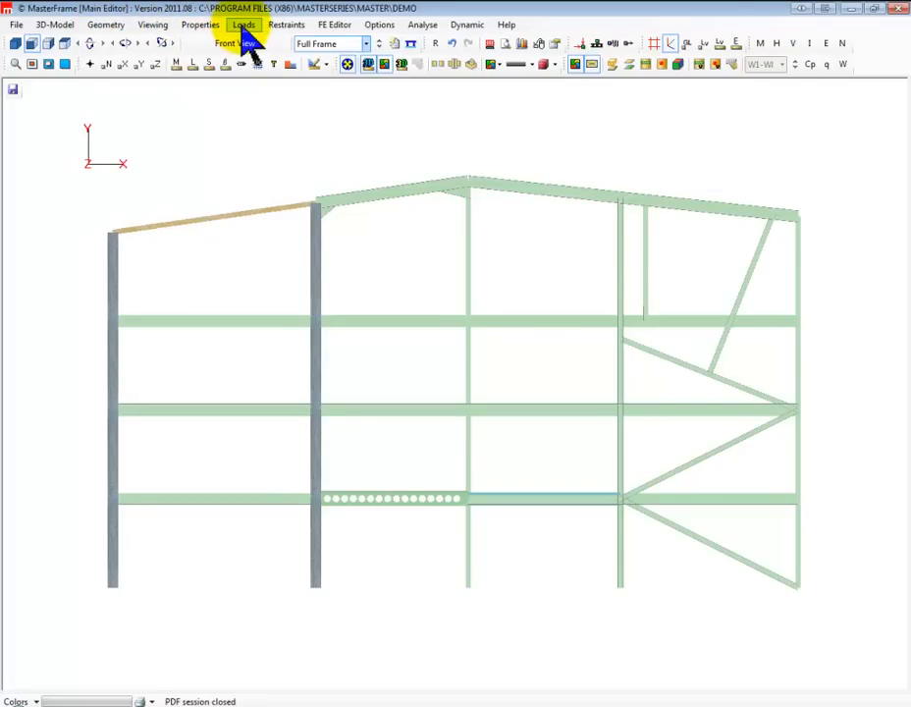
left_click(245, 28)
mouse_move(287, 59)
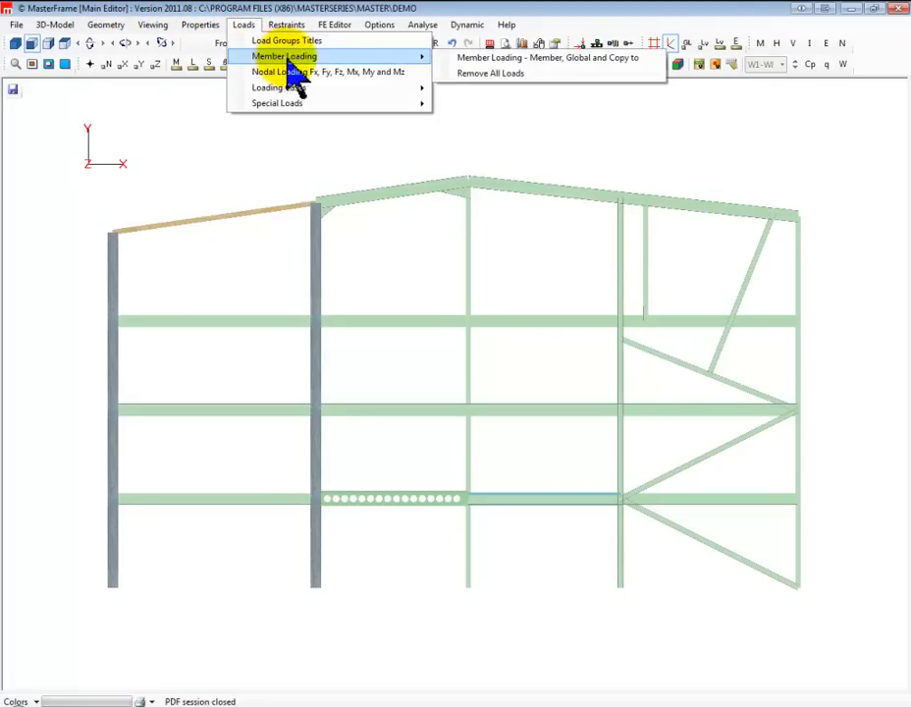
left_click(513, 61)
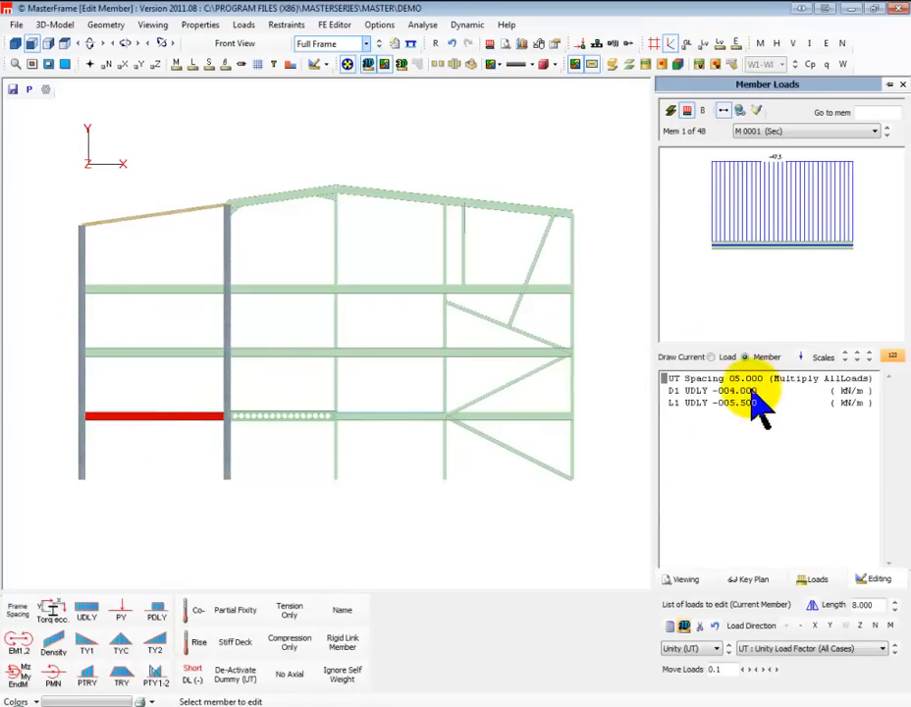
Display the loads of all loading cases on the whole frame and return to the current member's load list
left_click(490, 43)
left_click(685, 106)
left_click(691, 119)
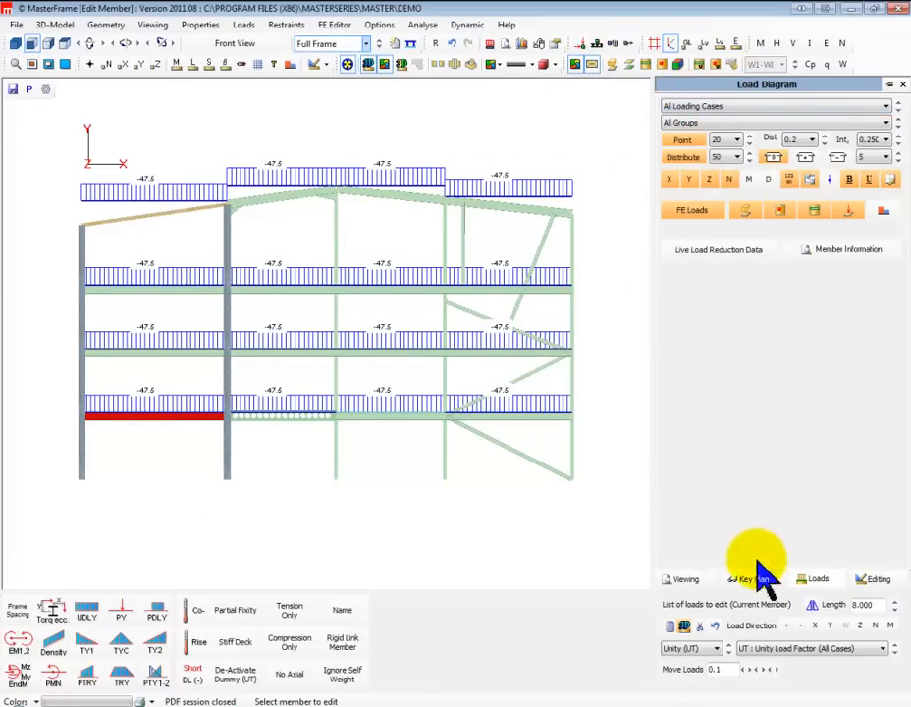
left_click(871, 576)
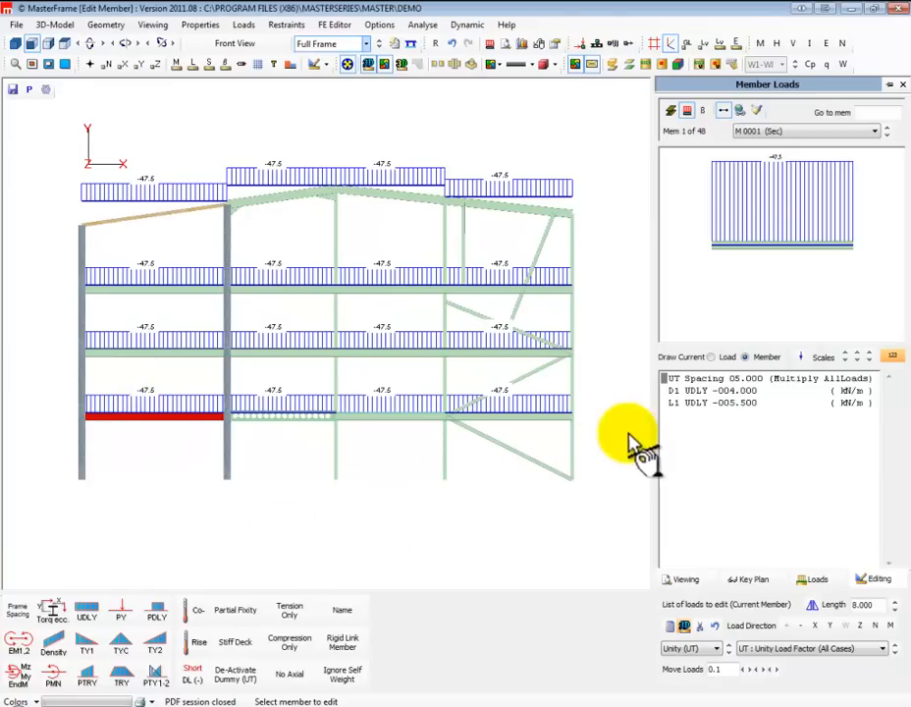
Try a D1 uniform dead load of -14 kN/m on the leftmost first-floor beam
left_click(731, 390)
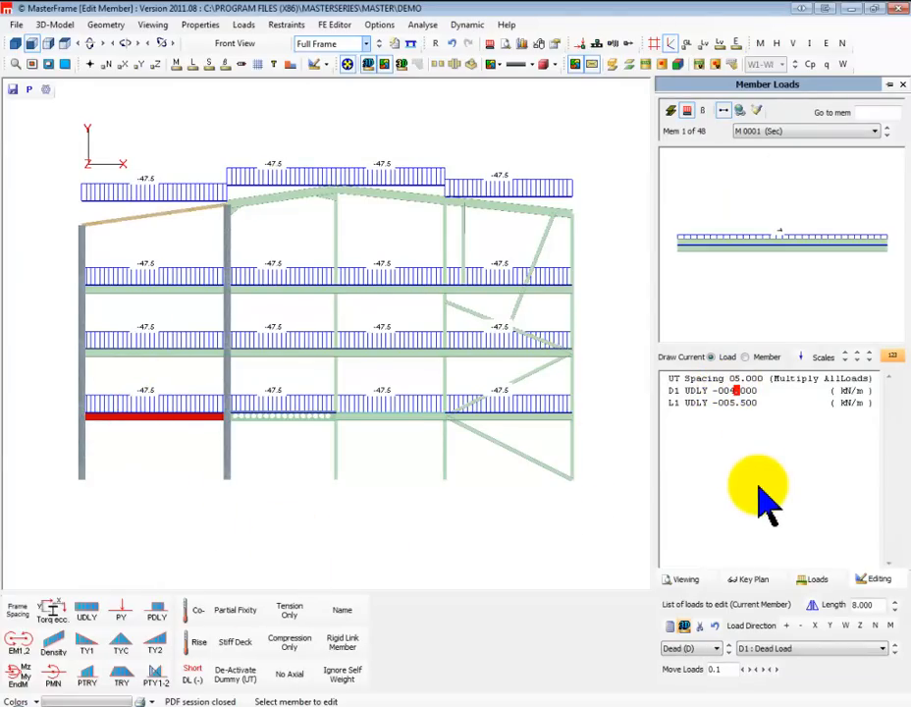
type("4")
type("1")
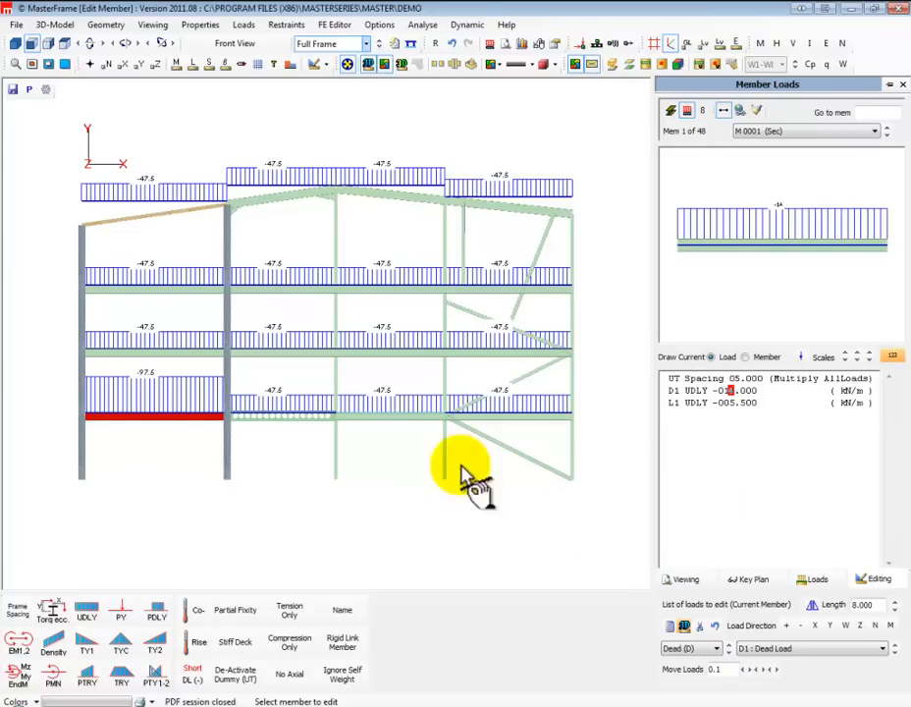
Set the D1 uniform dead load on the leftmost first-floor beam to -3.4 kN/m
key("Left")
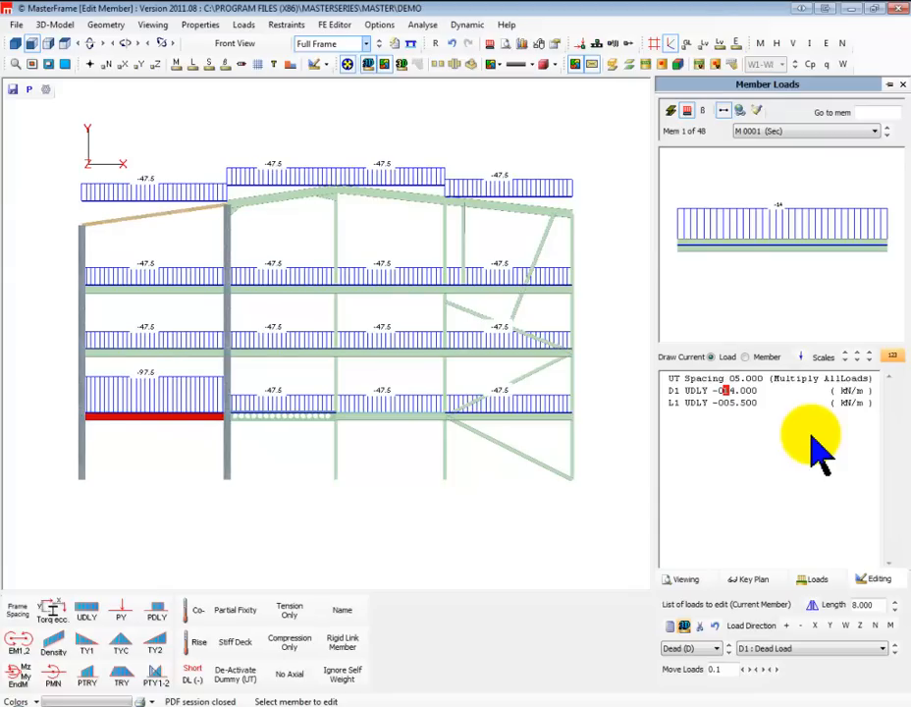
type("0")
key("Right")
type("4")
key("Left")
key("Left")
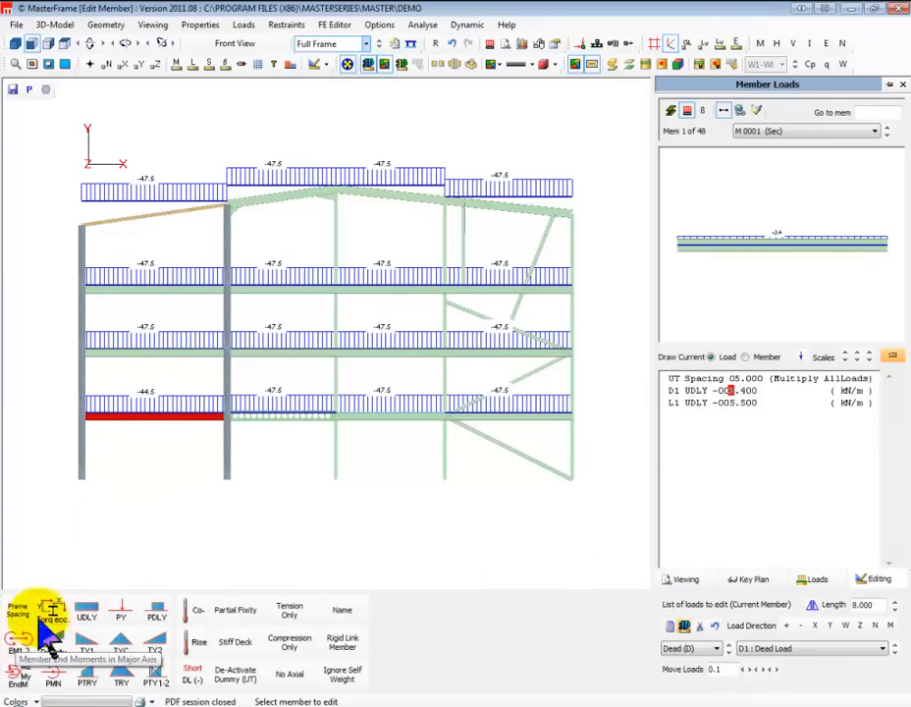
Add a D1 dead point load of -55 kN at 3 m along the leftmost first-floor beam
left_click(118, 625)
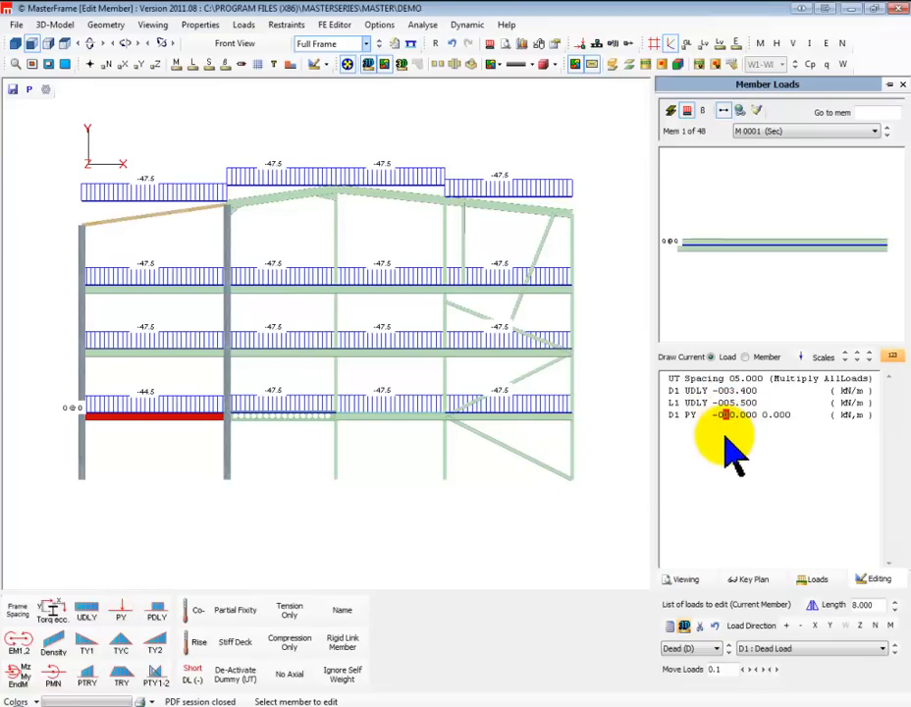
type("55")
key("Right")
key("Right")
key("Right")
key("Right")
key("Right")
type("3")
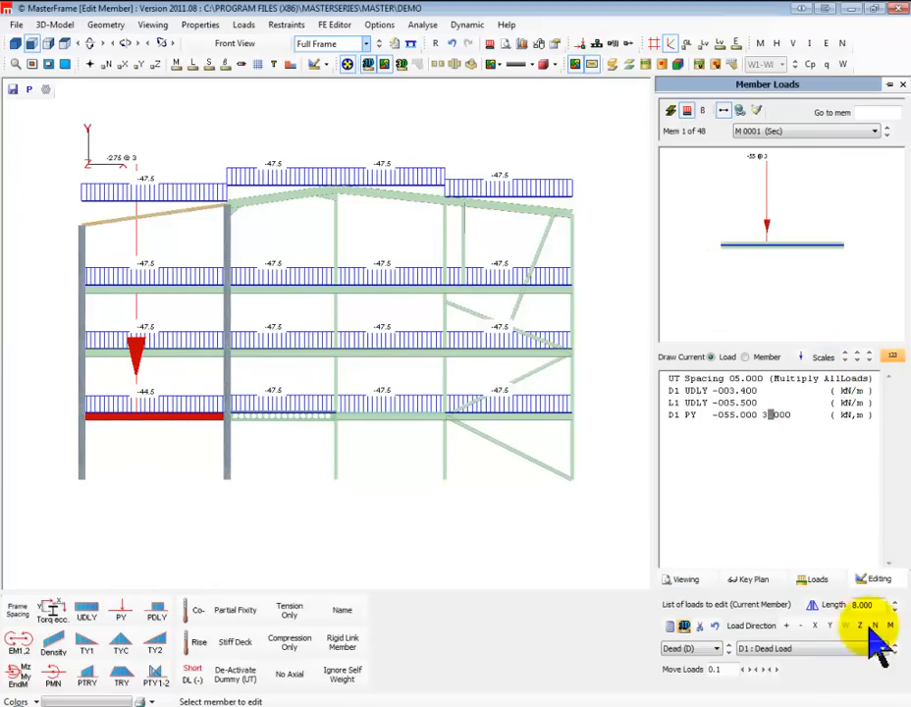
Set the point load display scale to 100 in the load diagram and return to the member's load list
left_click(818, 579)
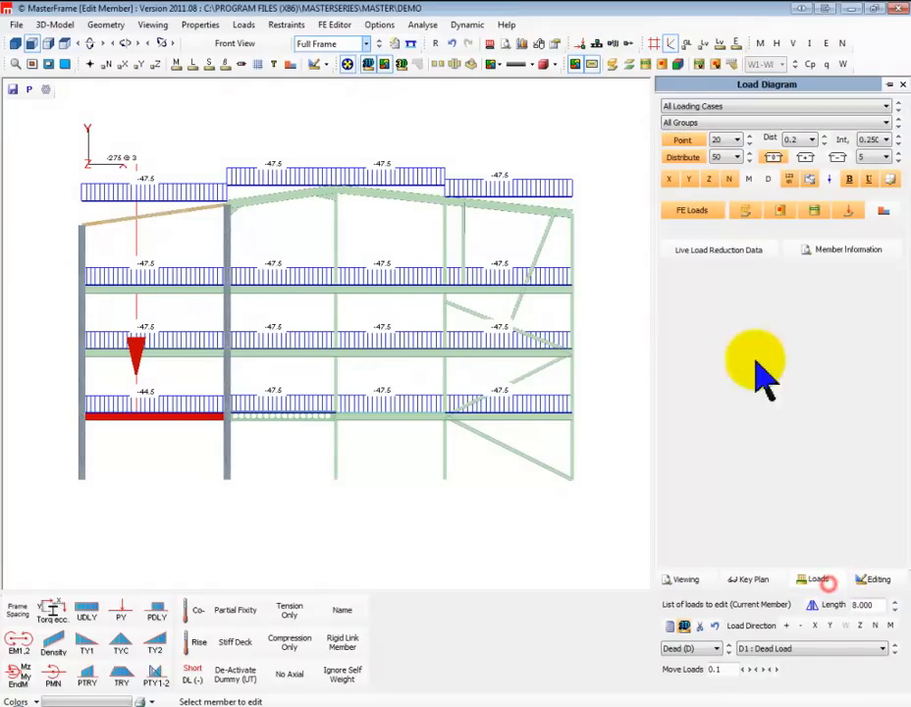
left_click(750, 140)
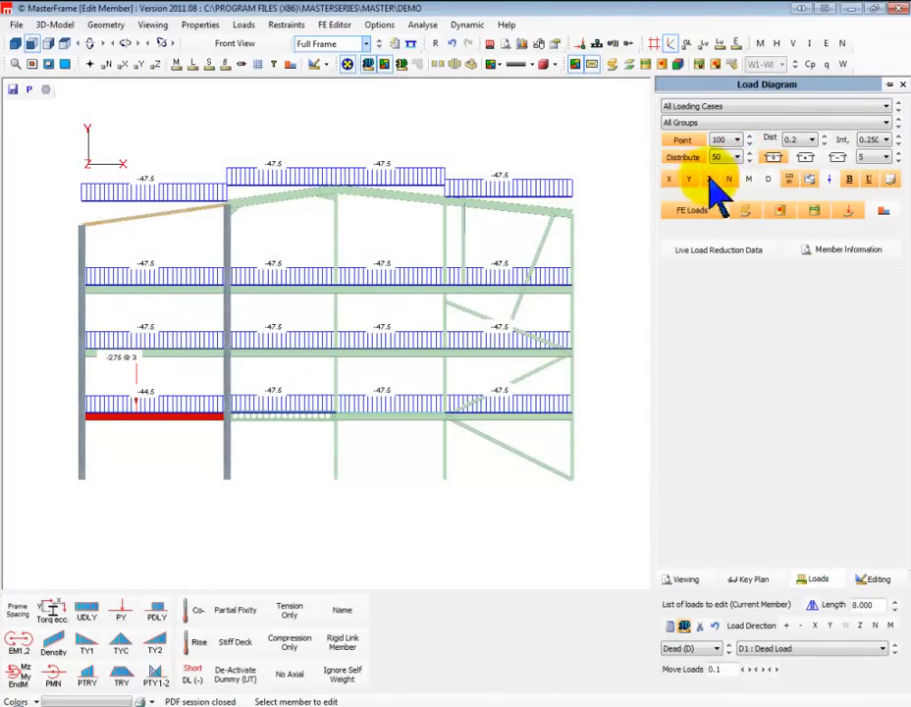
left_click(876, 581)
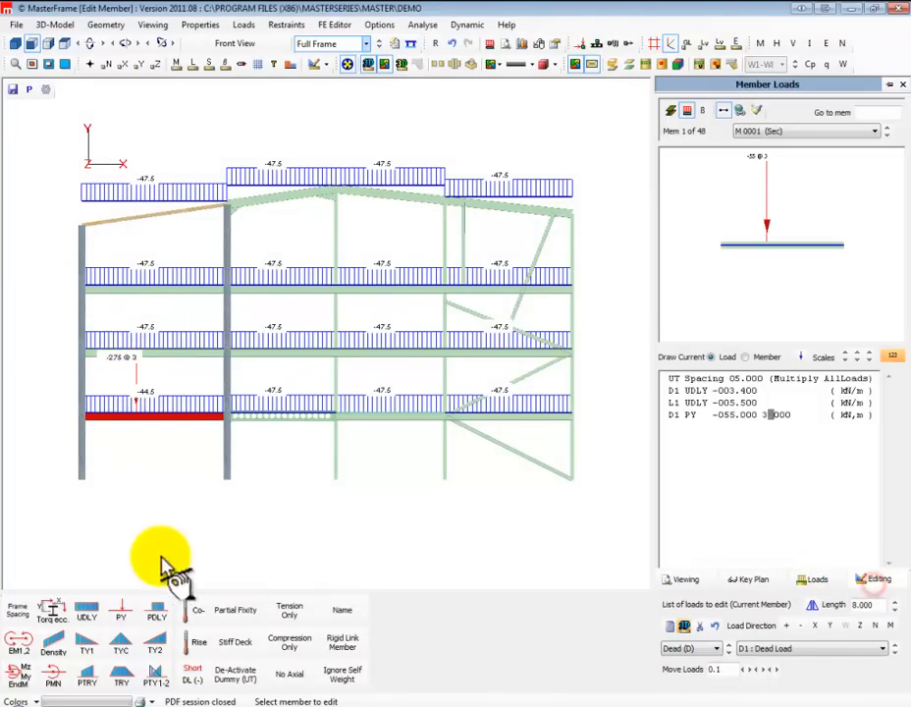
Add a -20 kN D1 partial distributed load from 1 m to 3 m on the same beam and hide the load diagram values
left_click(157, 611)
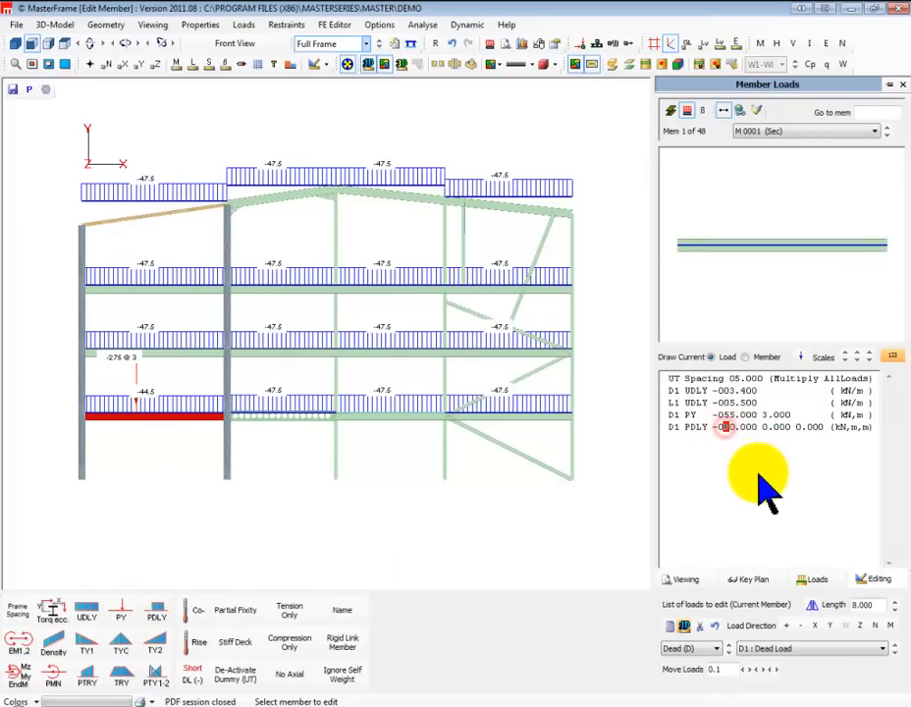
key("Right")
key("Right")
key("Right")
key("Right")
key("Right")
key("Right")
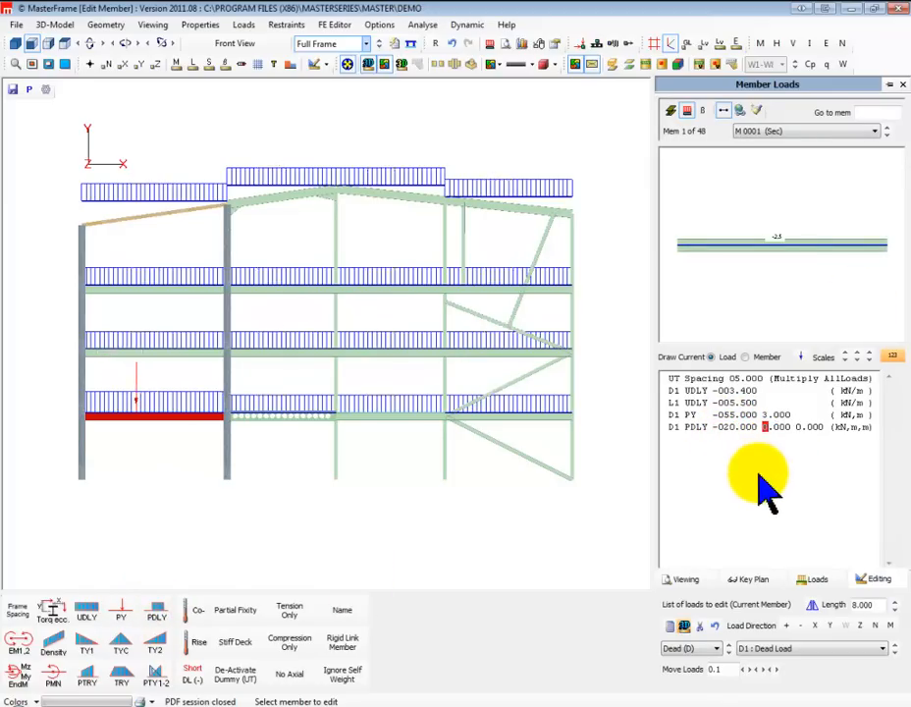
key("Right")
key("Right")
key("Right")
key("Right")
key("Right")
key("Right")
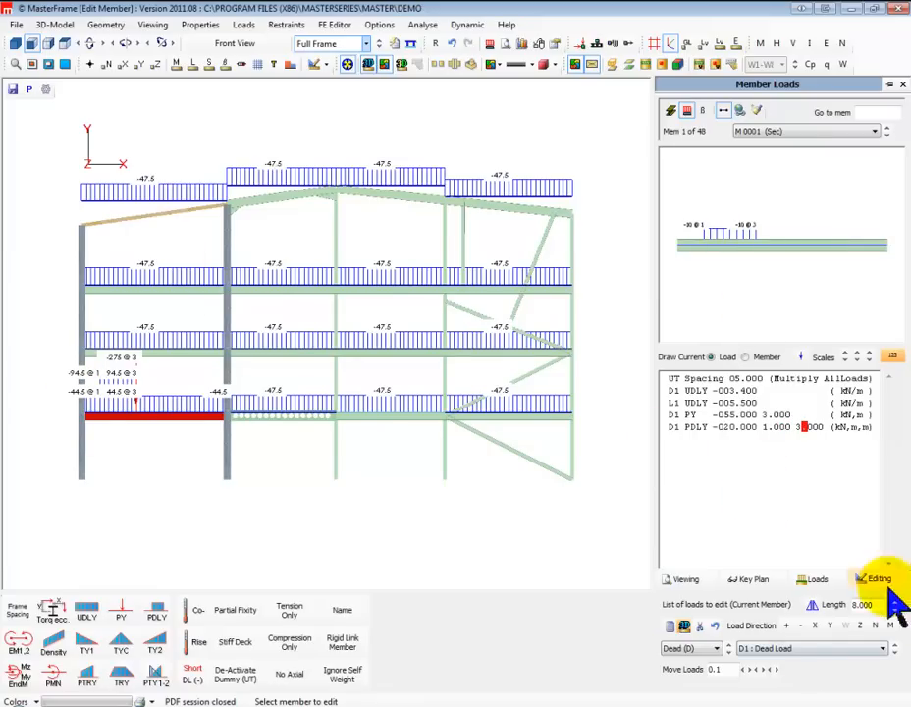
left_click(817, 581)
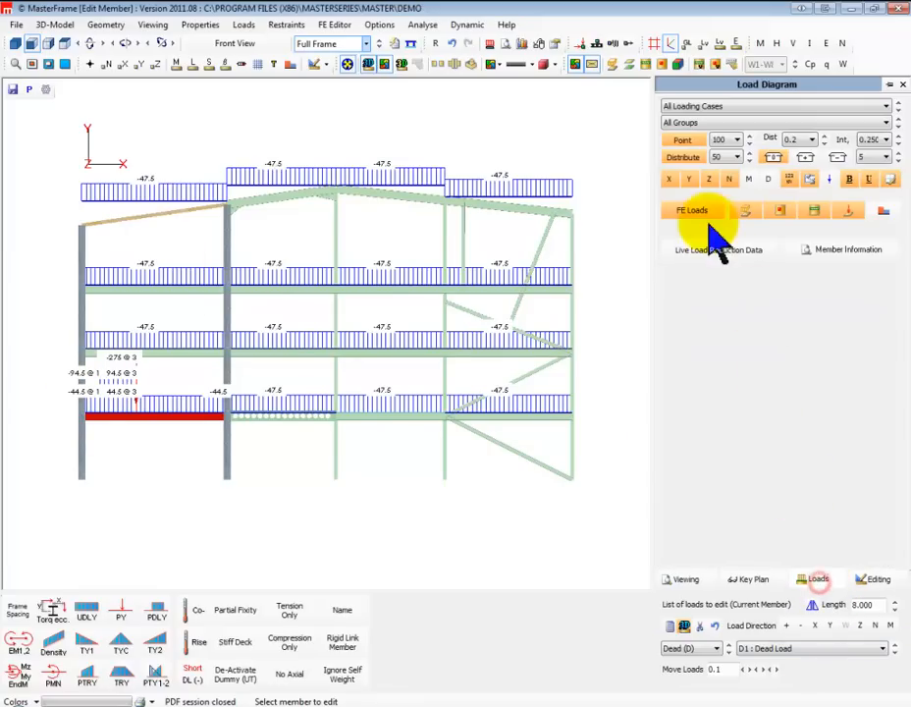
left_click(788, 179)
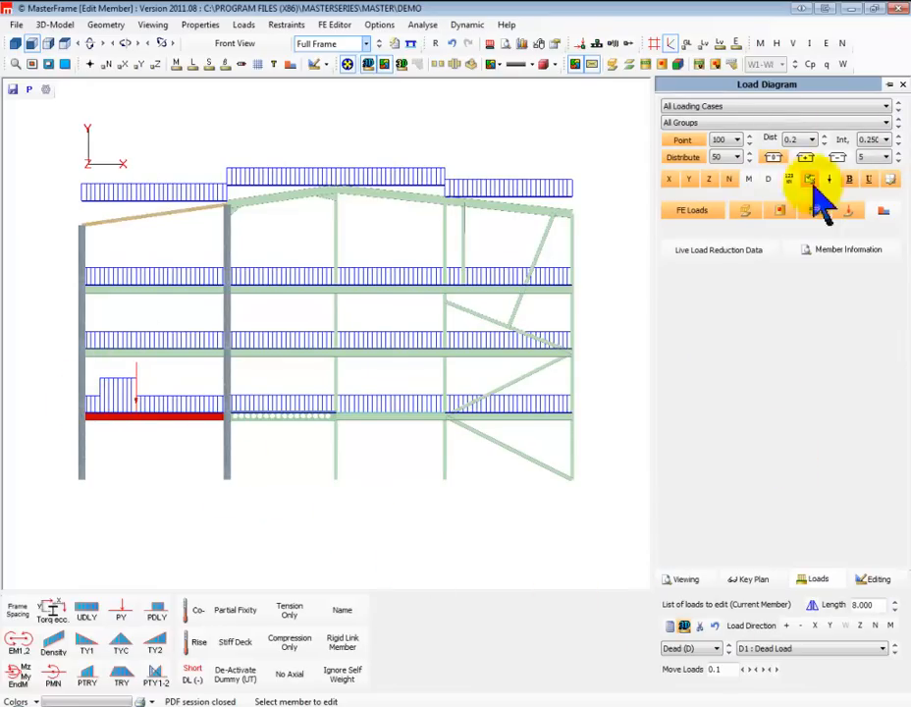
Extend the beam's D1 partial distributed load to end at 3.5 m and add a torque eccentricity with ex +0.2 m
left_click(872, 579)
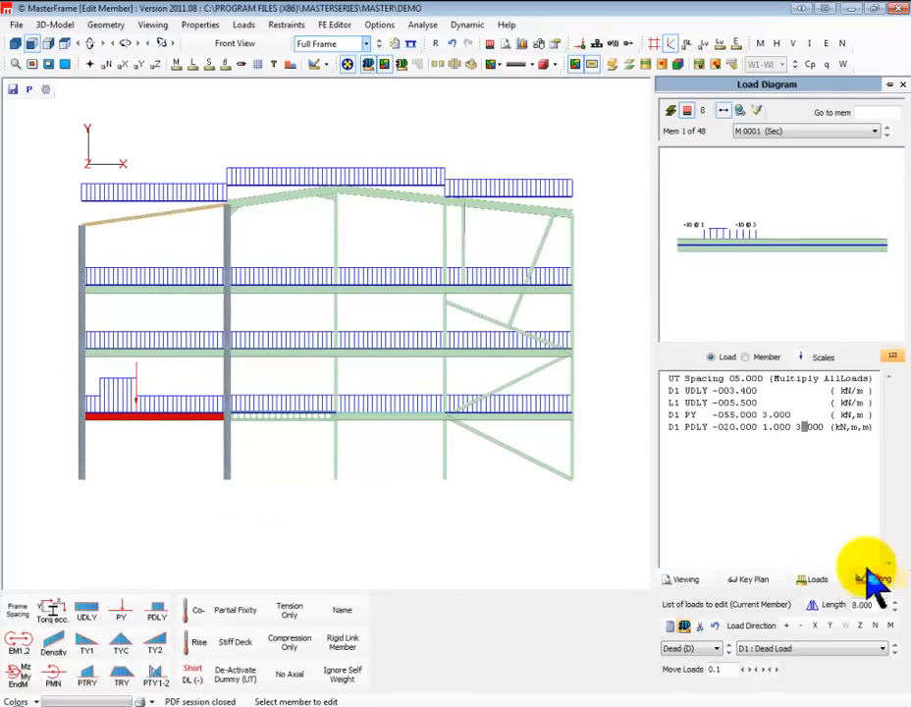
left_click(799, 427)
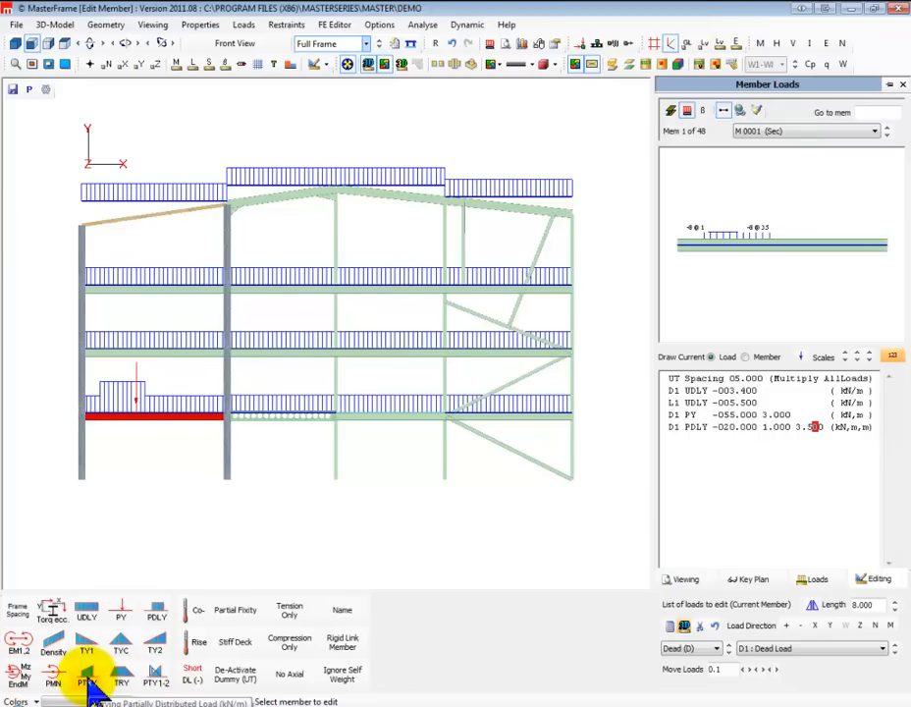
left_click(54, 613)
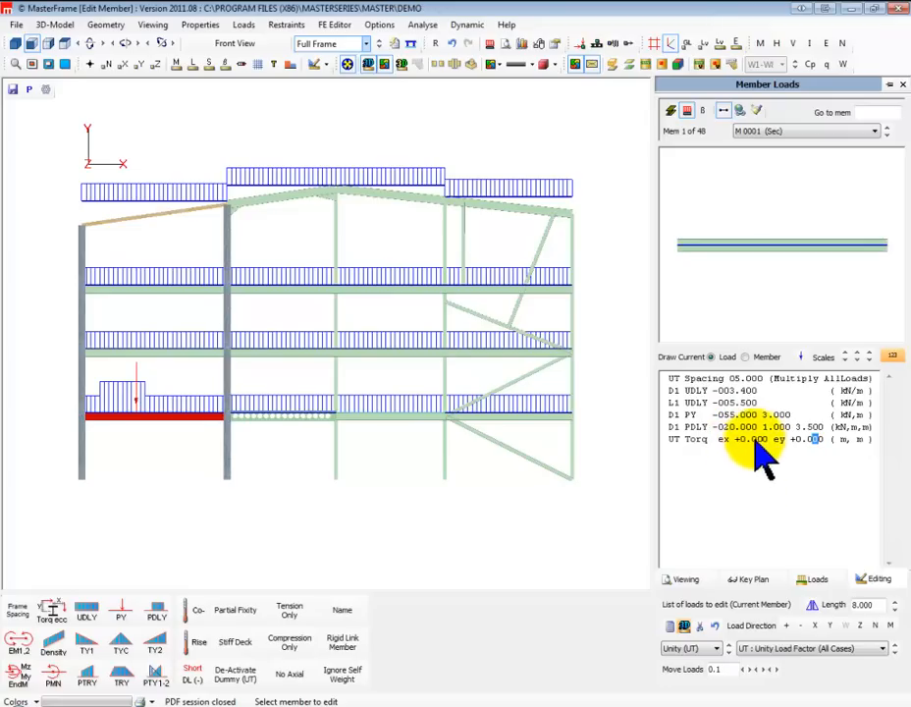
left_click(757, 441)
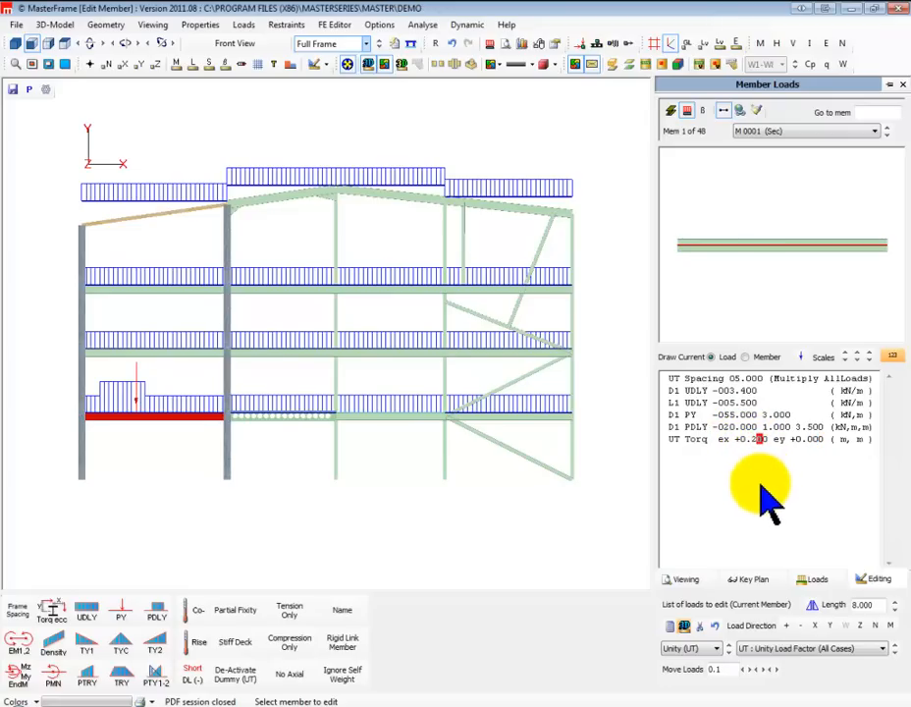
type("2")
Add a -5 kN/m unity-case uniform load to the beam, followed by a second torque eccentricity with ex and ey at zero
left_click(87, 614)
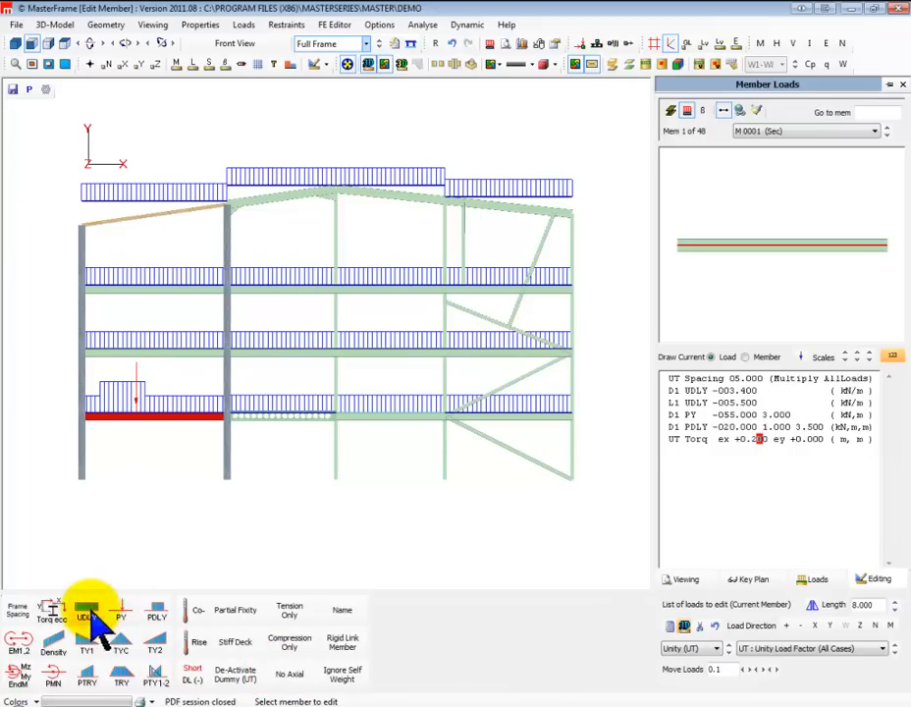
left_click(728, 452)
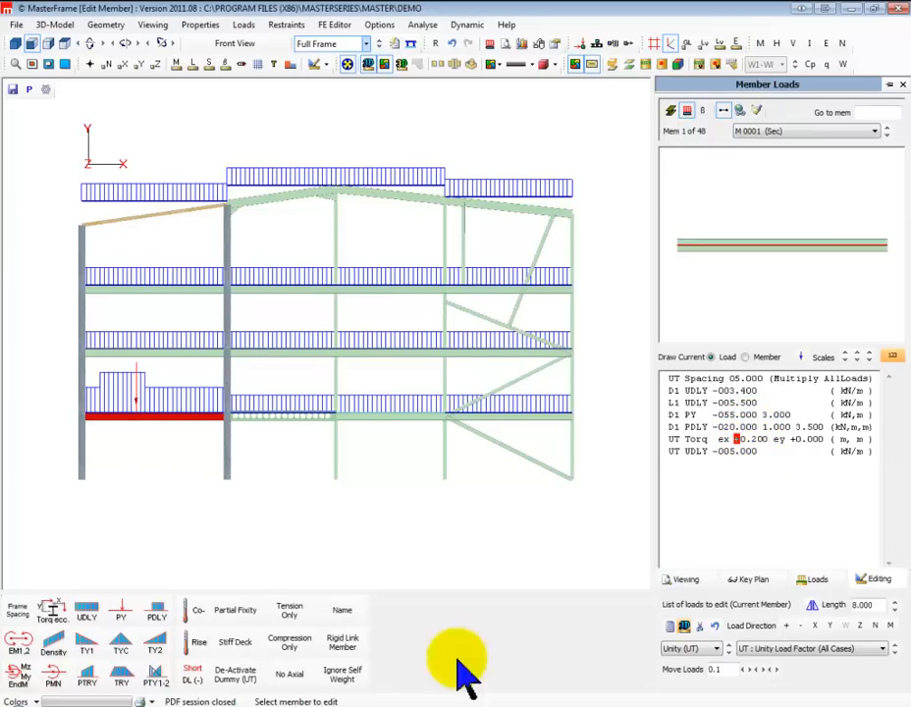
left_click(51, 613)
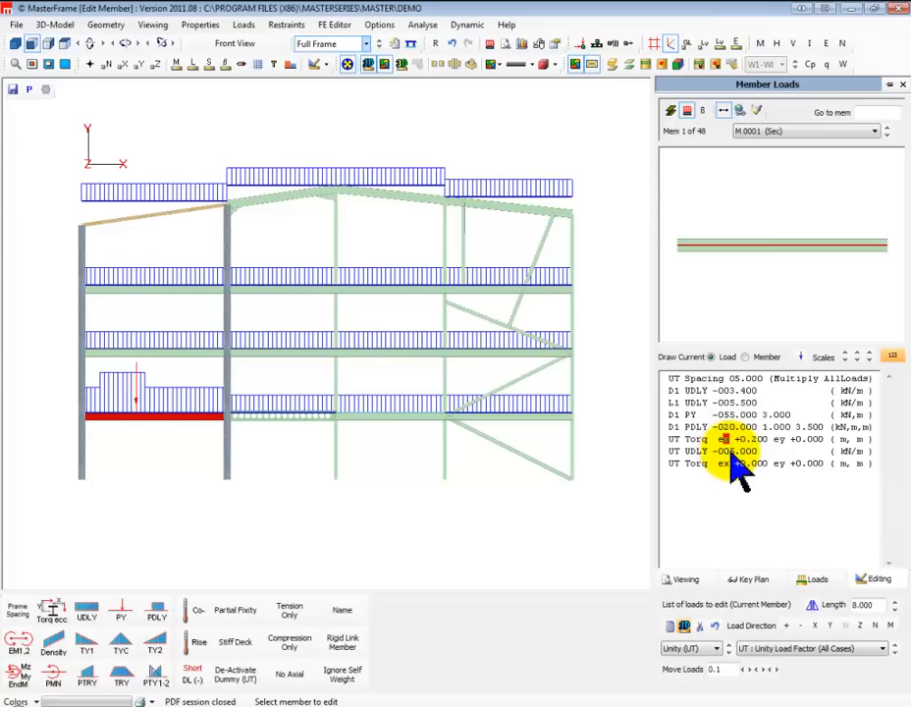
left_click(728, 451)
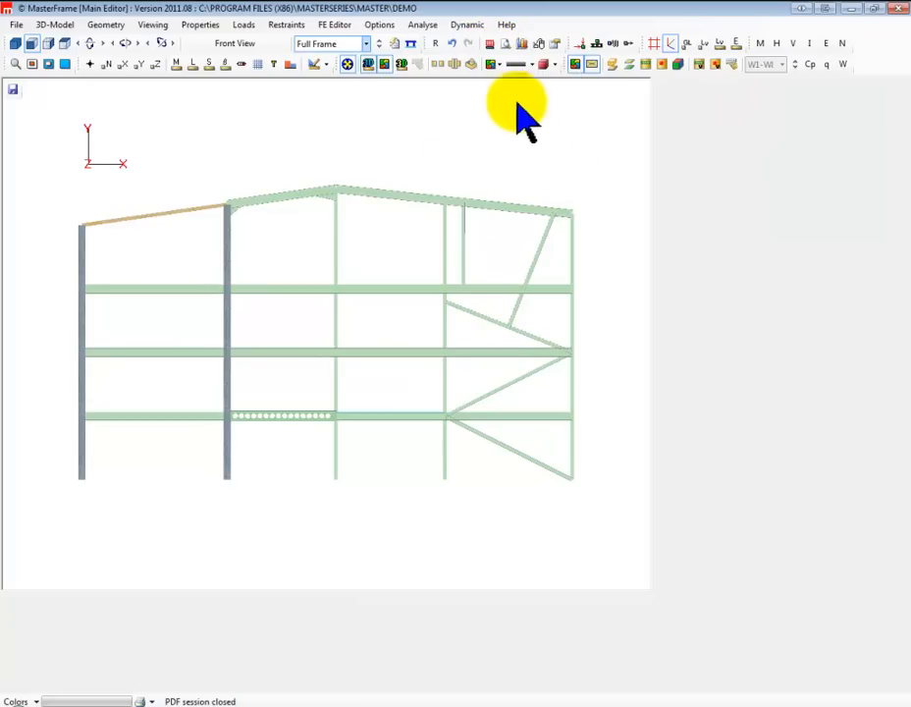
Reopen member loading and give the leftmost first-floor beam a partial fixity of 20 with all Mt, My and Mz flags set to plus
left_click(108, 26)
mouse_move(208, 29)
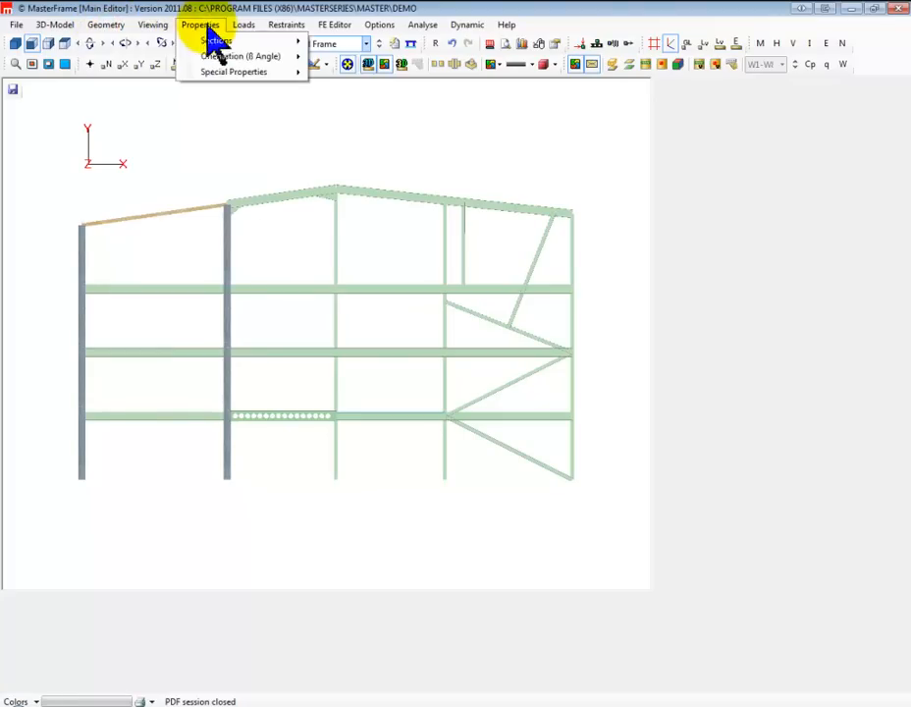
mouse_move(245, 28)
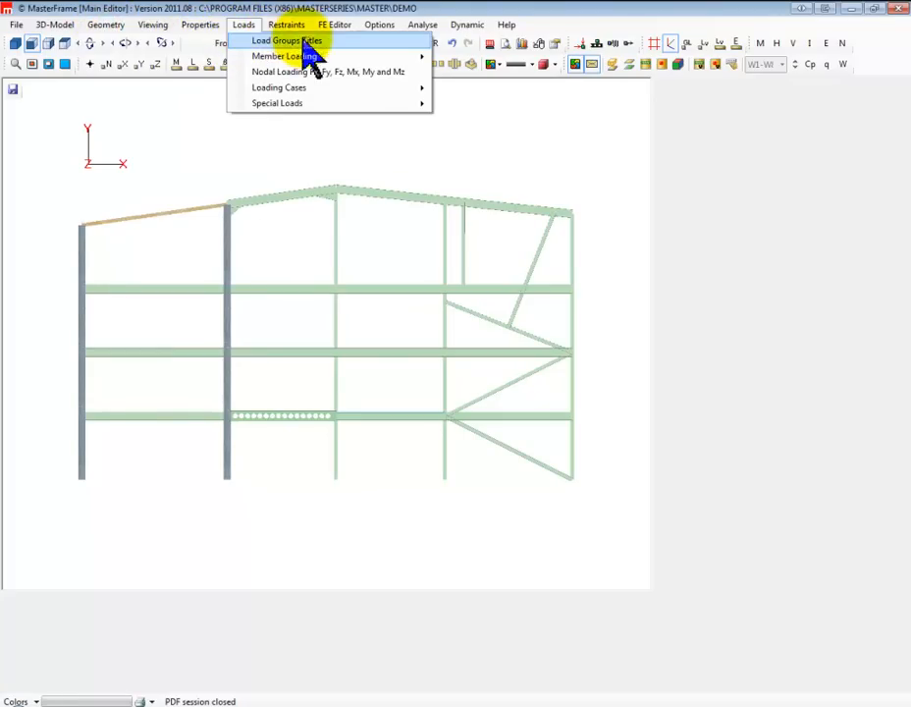
mouse_move(407, 56)
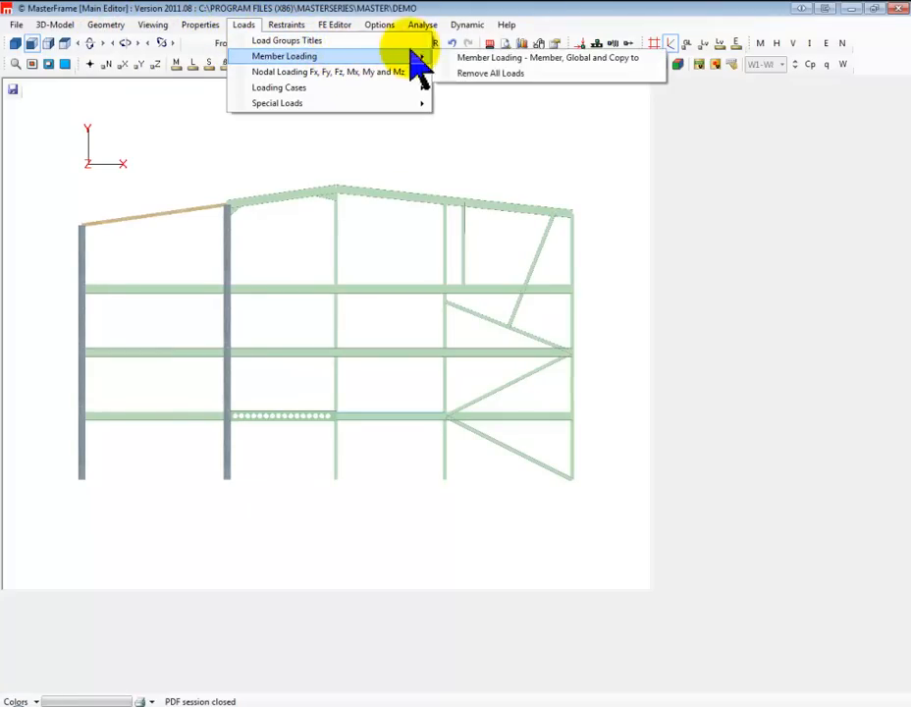
left_click(507, 61)
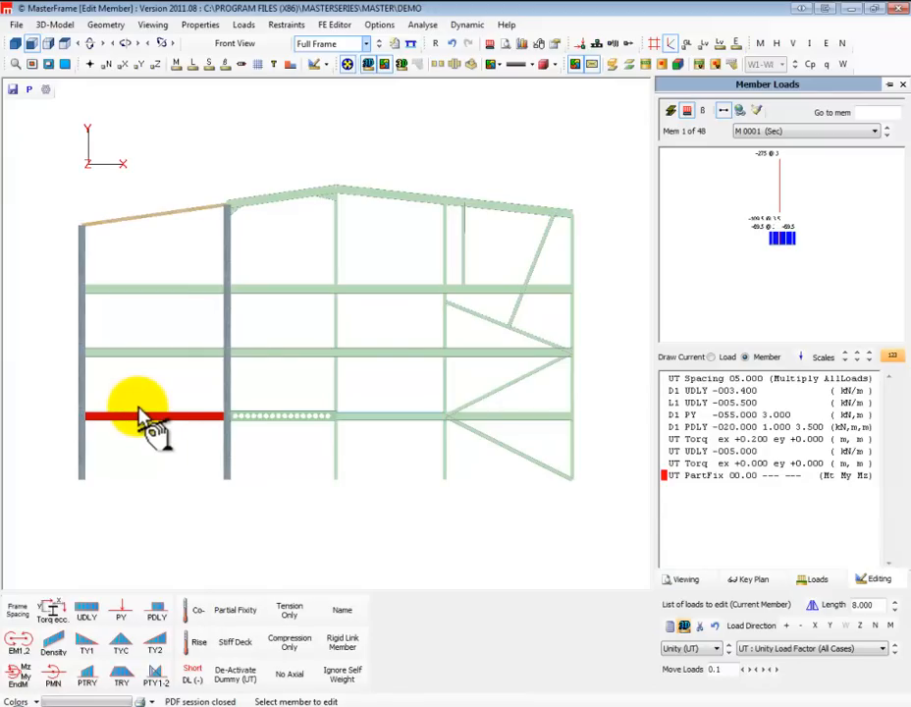
left_click(732, 478)
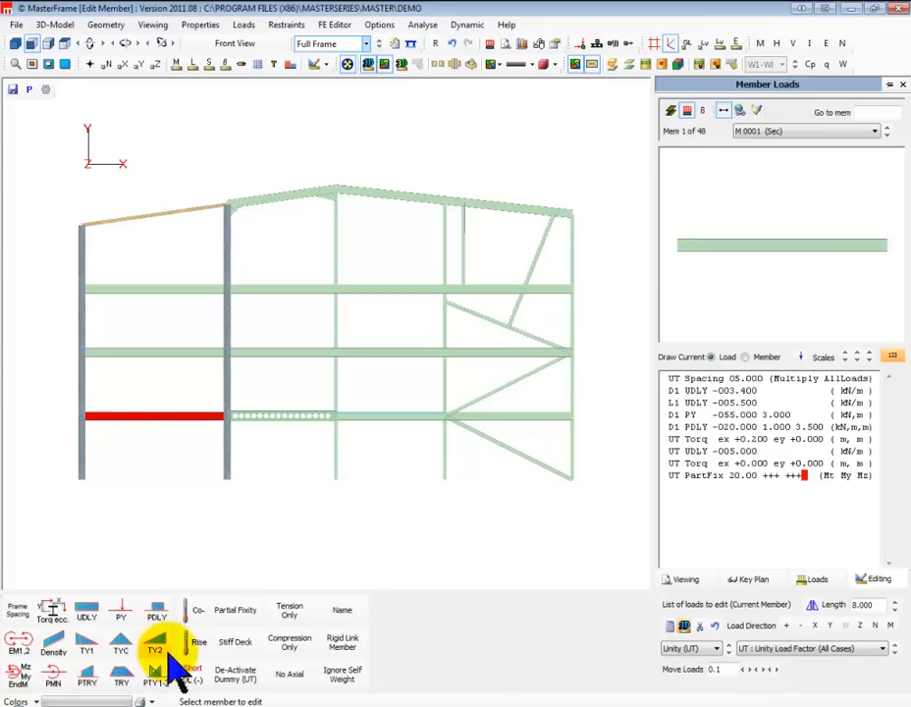
left_click(235, 677)
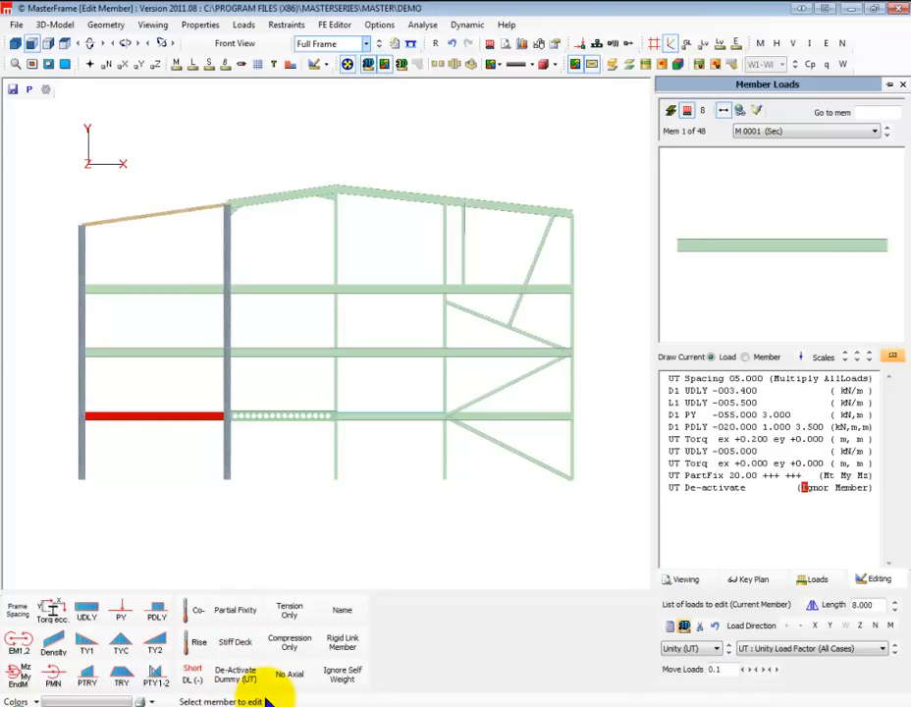
left_click(691, 488)
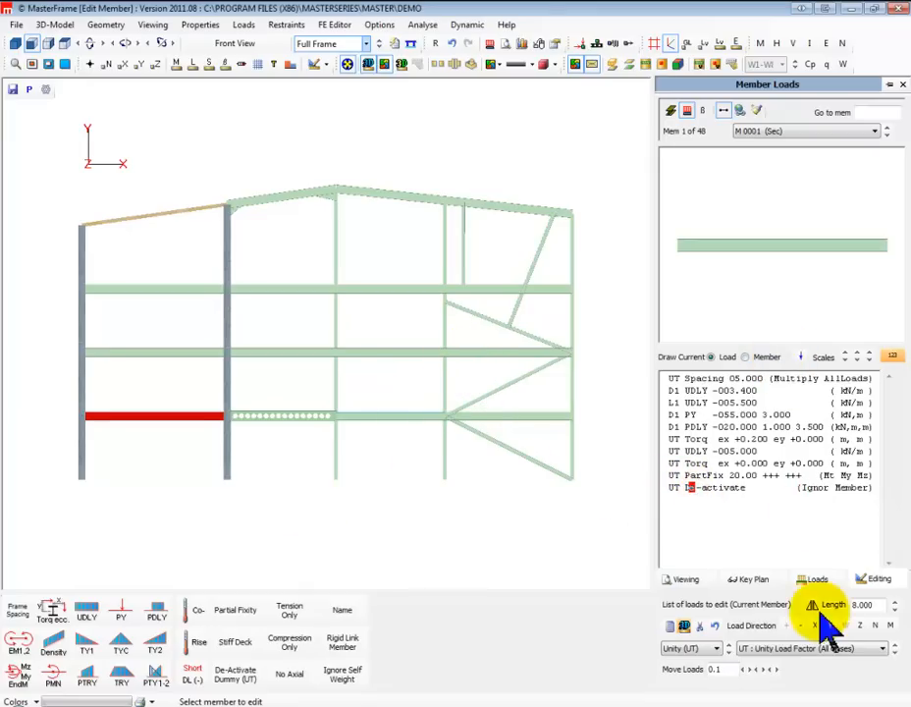
left_click(700, 626)
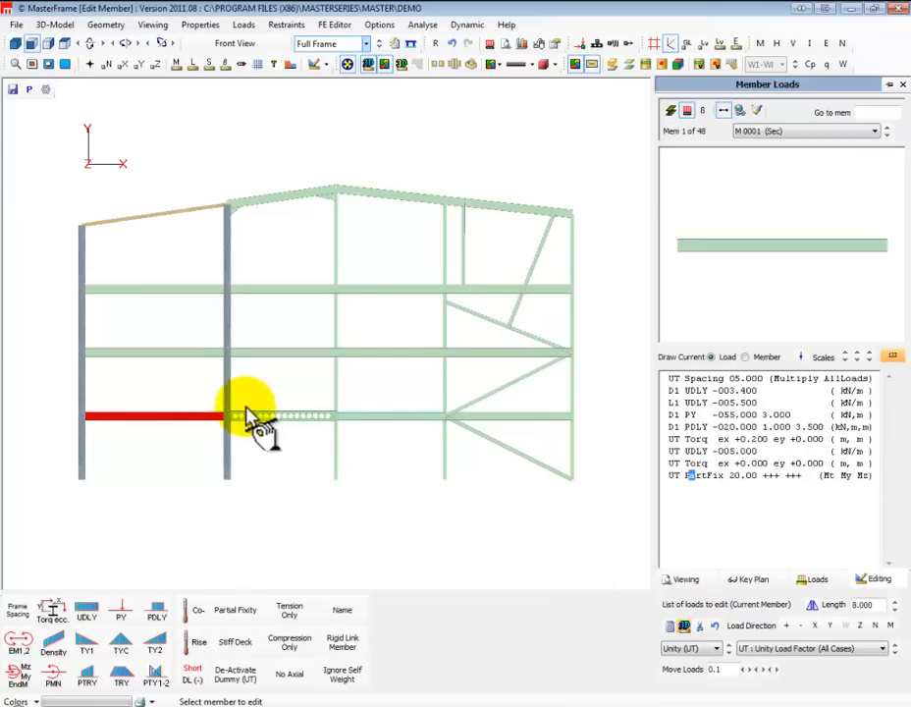
De-activate the lower and upper segments of the steep inclined member in the rightmost bay
left_click(519, 309)
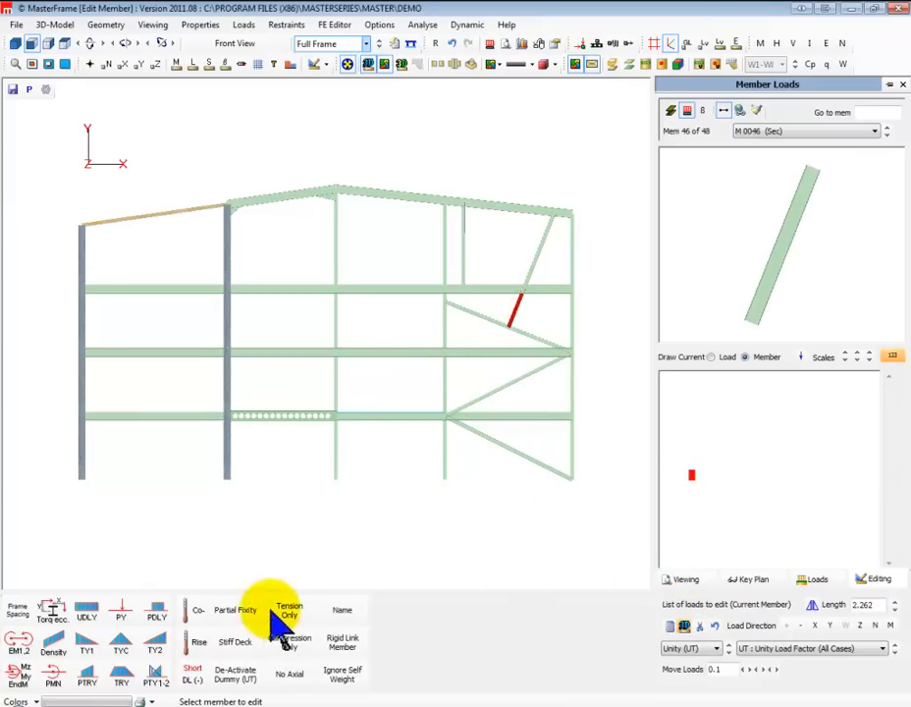
left_click(236, 678)
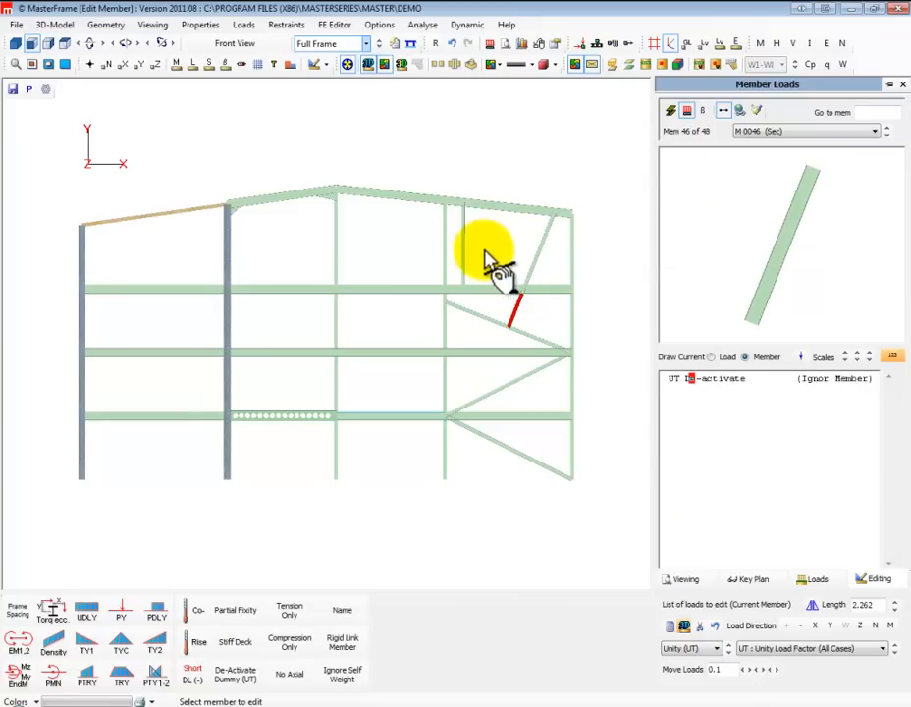
left_click(542, 254)
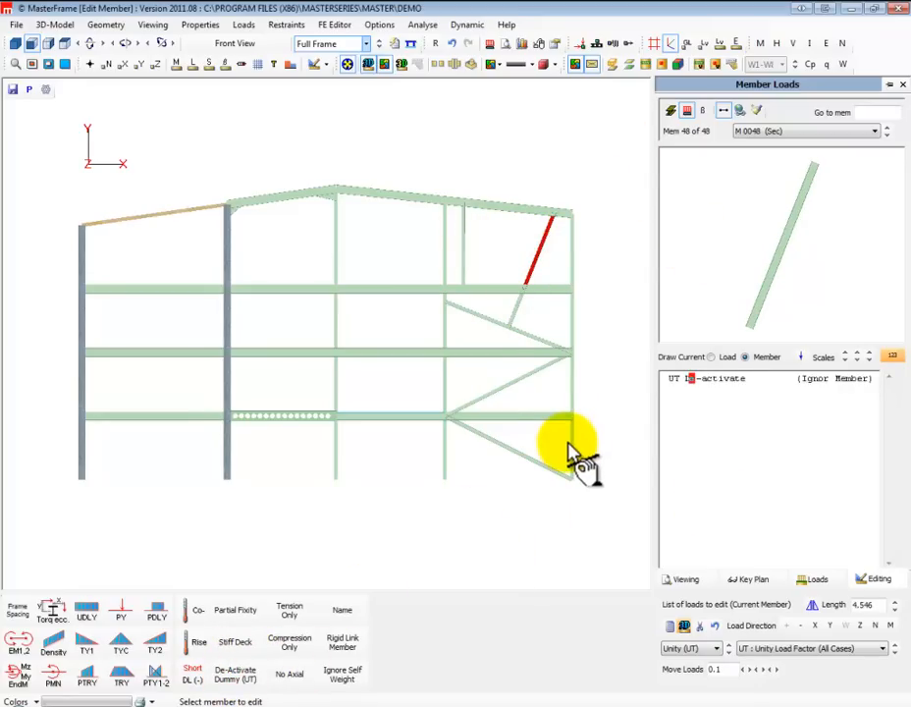
Make the three diagonal braces in the first, second and third storeys of the rightmost bay tension-only
left_click(508, 447)
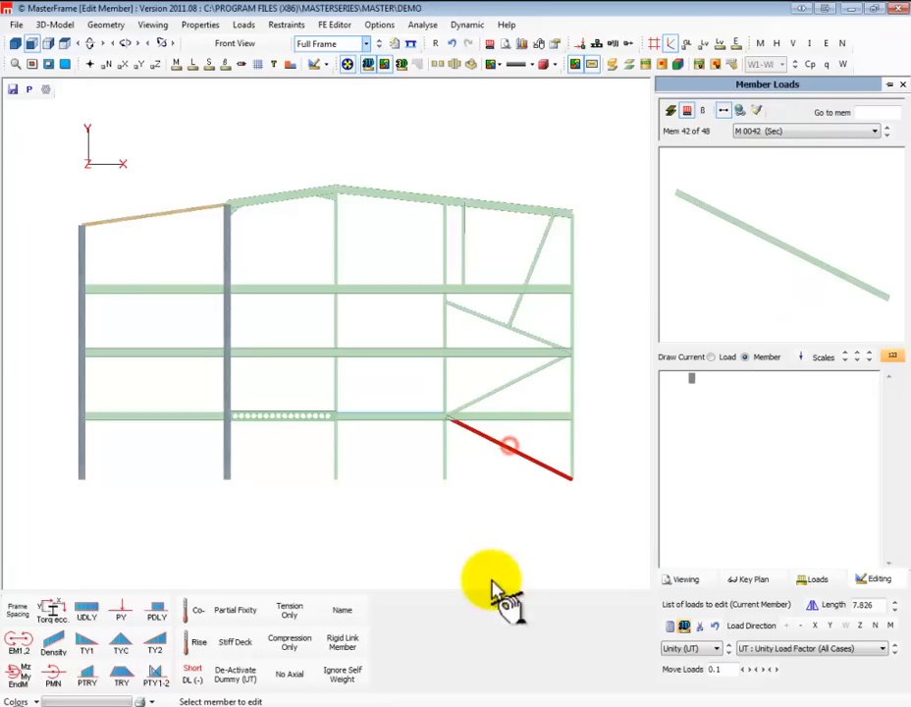
left_click(292, 611)
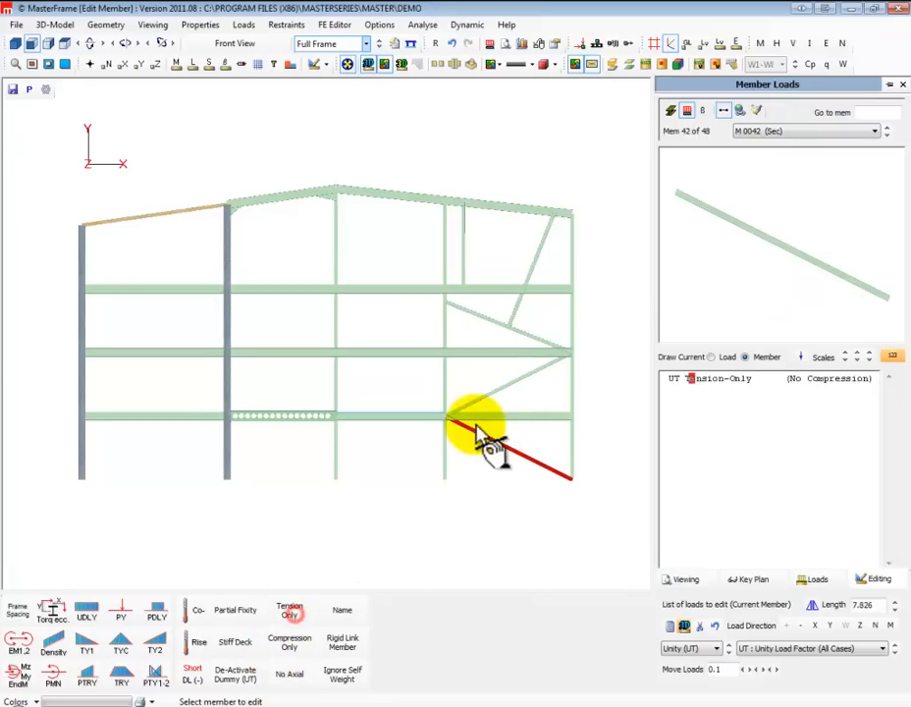
left_click(498, 387)
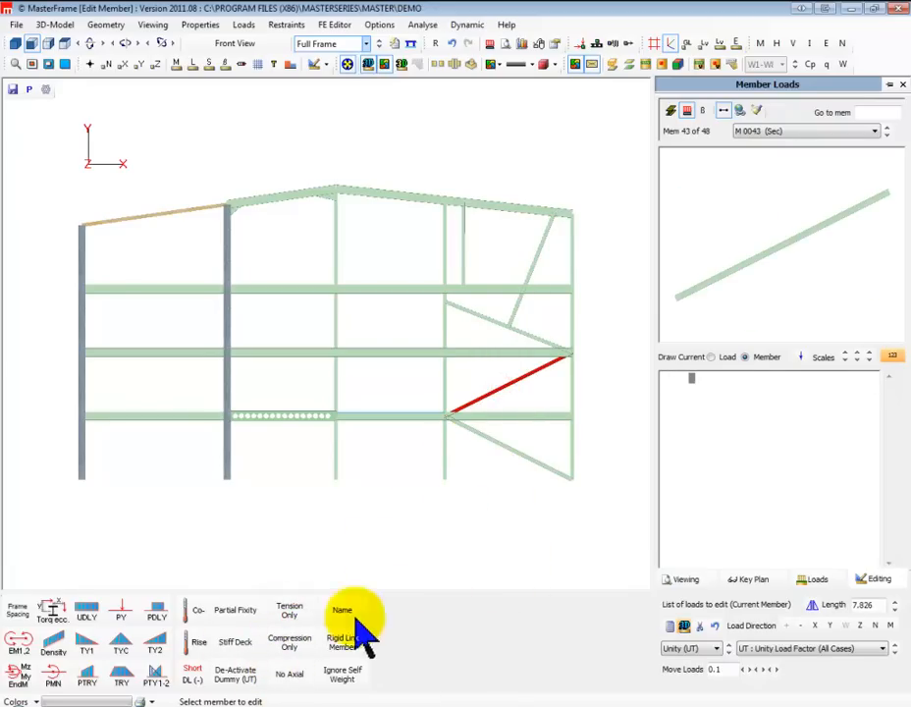
left_click(290, 611)
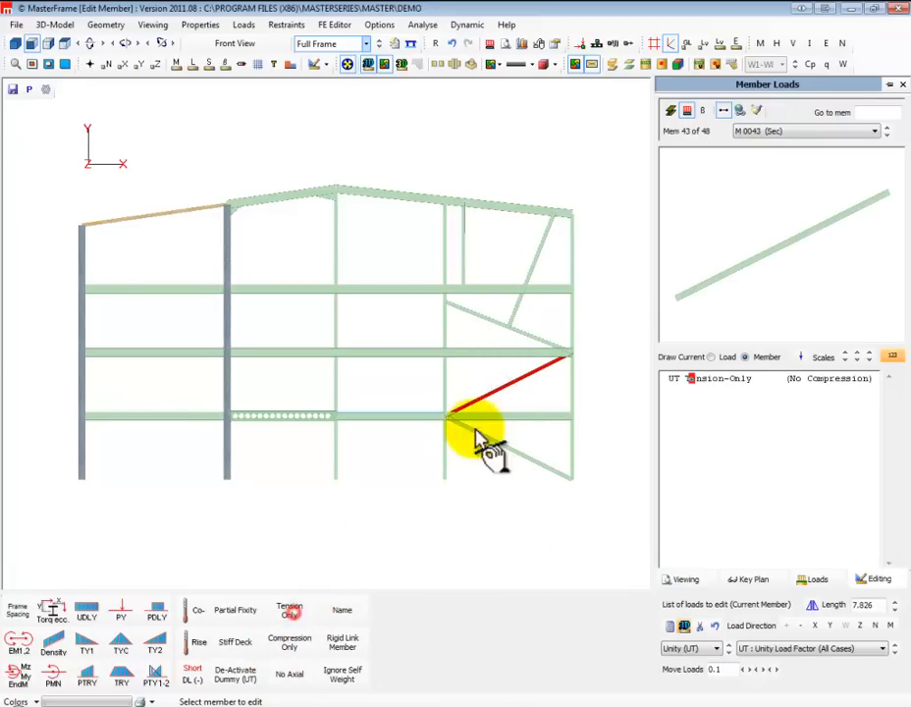
left_click(488, 320)
left_click(290, 613)
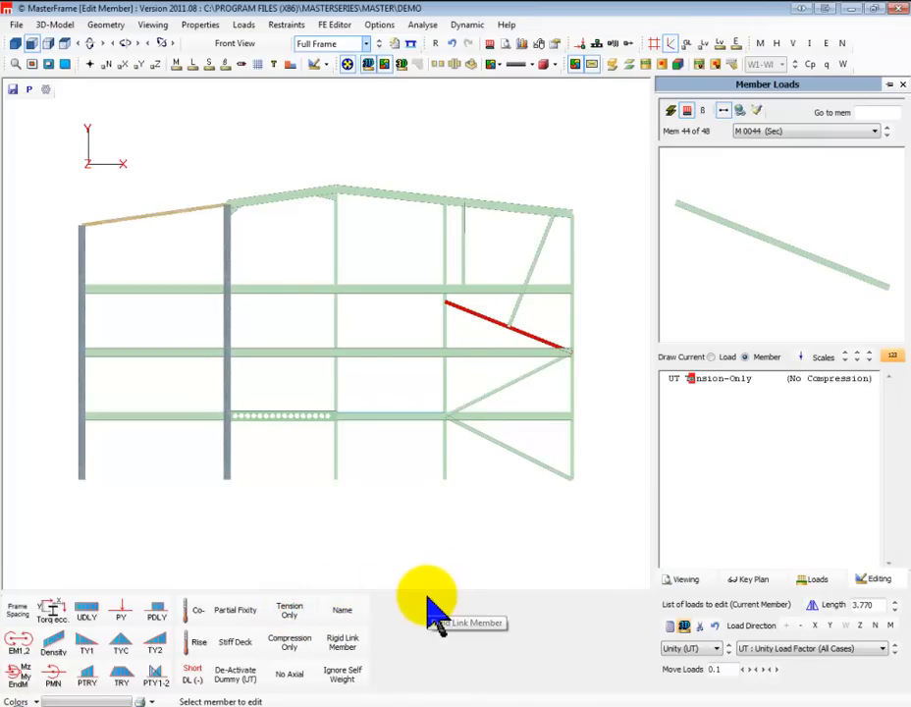
Release the axial load in the short vertical member between the top floor and the rafter in the rightmost bay
left_click(466, 252)
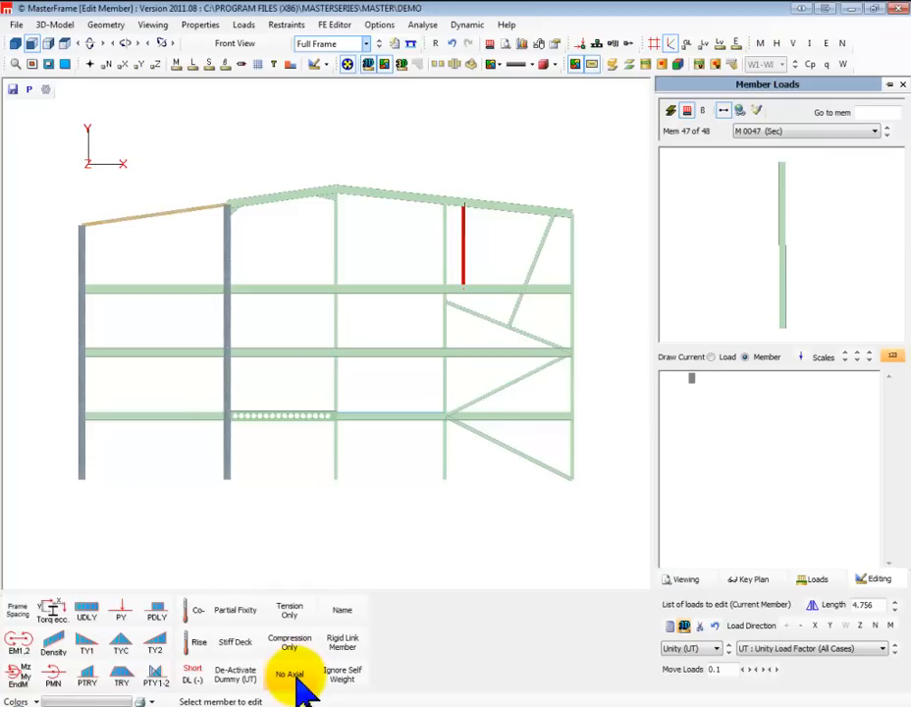
left_click(292, 676)
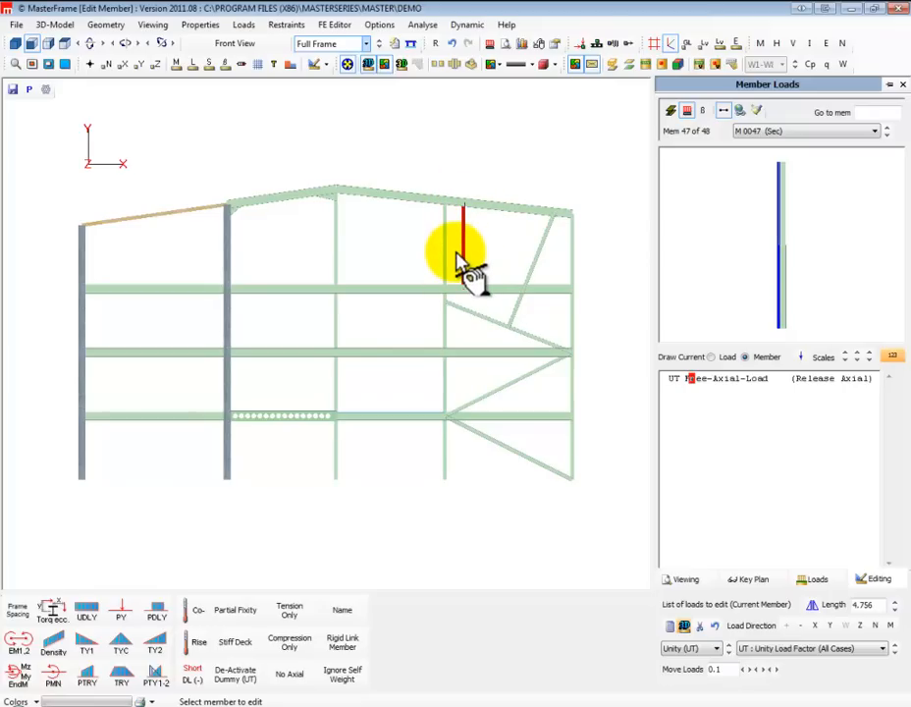
Select the upper segment of the steep inclined member below the rafter for load editing
left_click(536, 253)
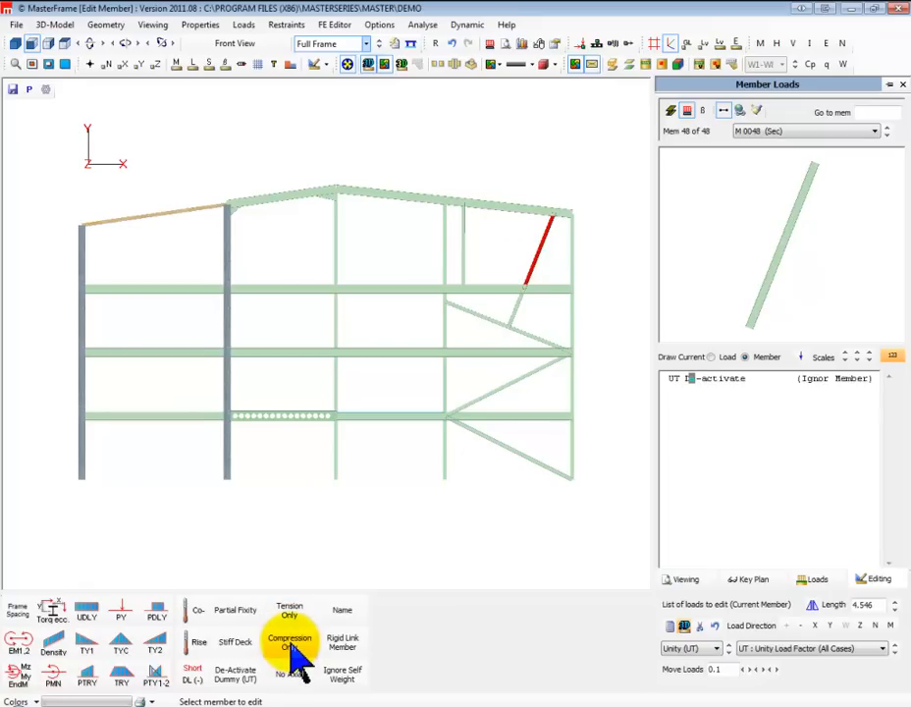
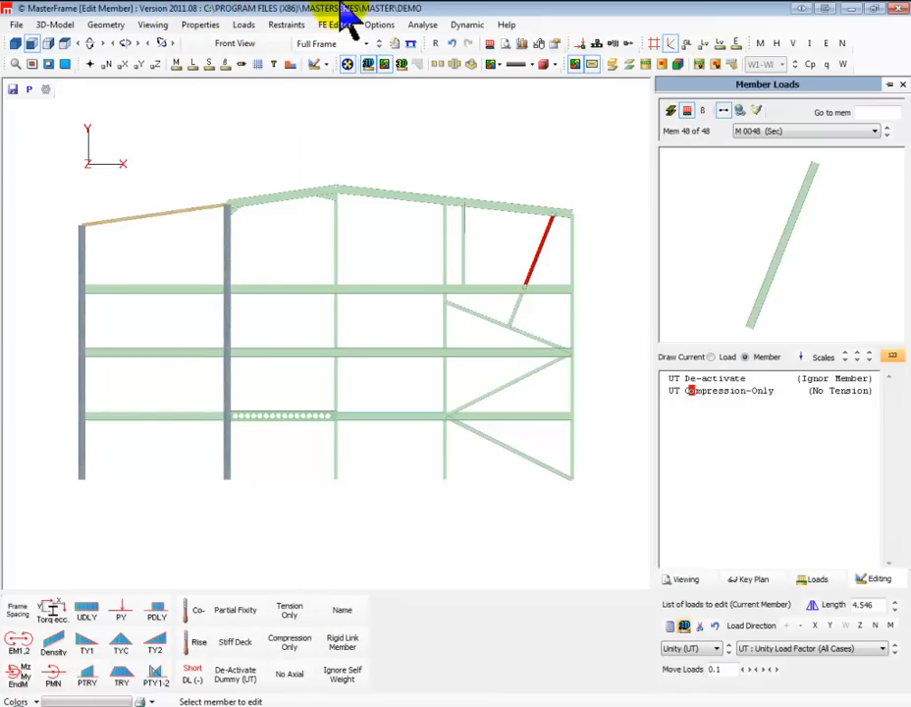
Display the loads applied to the first-floor beam in the leftmost bay
left_click(243, 24)
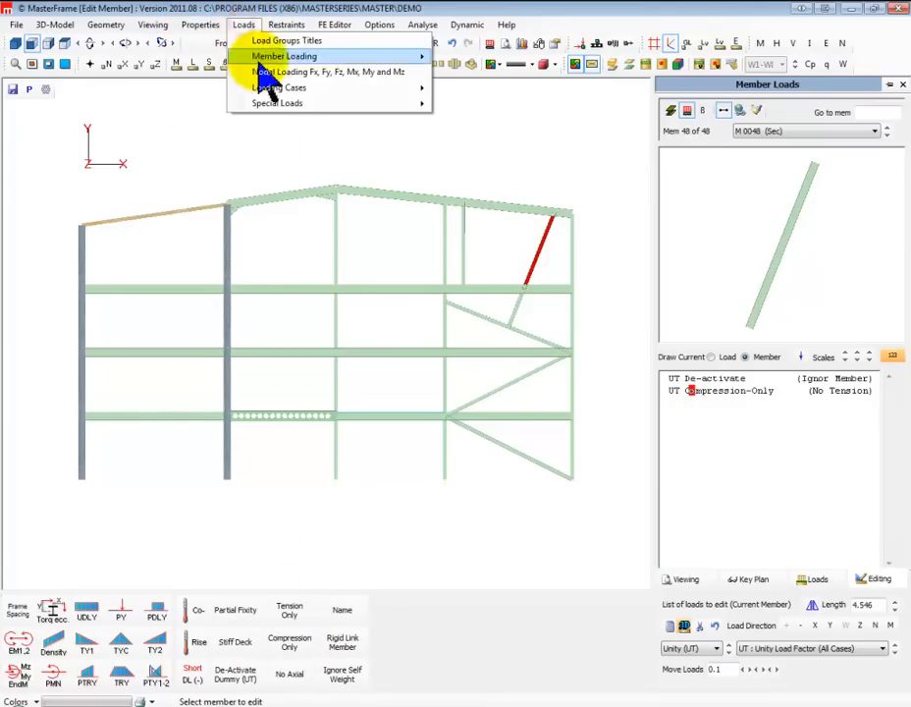
mouse_move(371, 88)
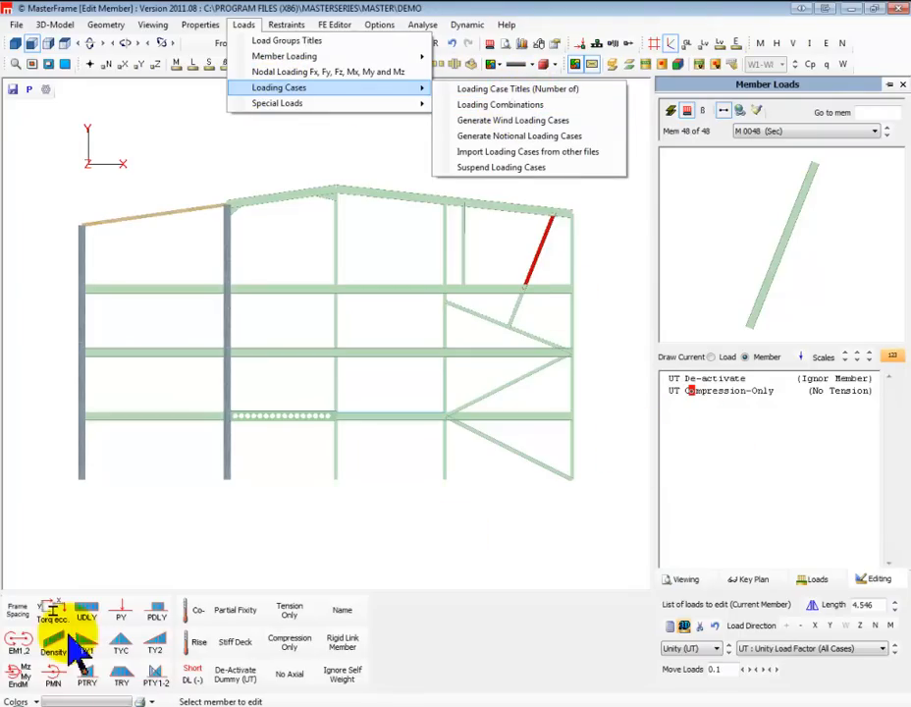
left_click(142, 417)
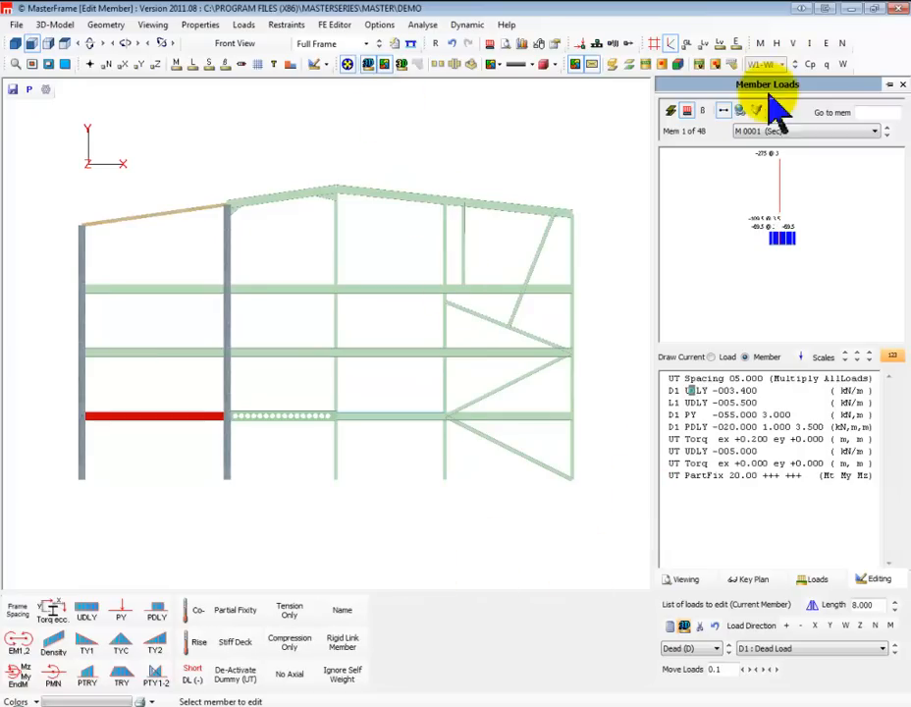
Exit the frame editor and save the DEMO data file
left_click(17, 25)
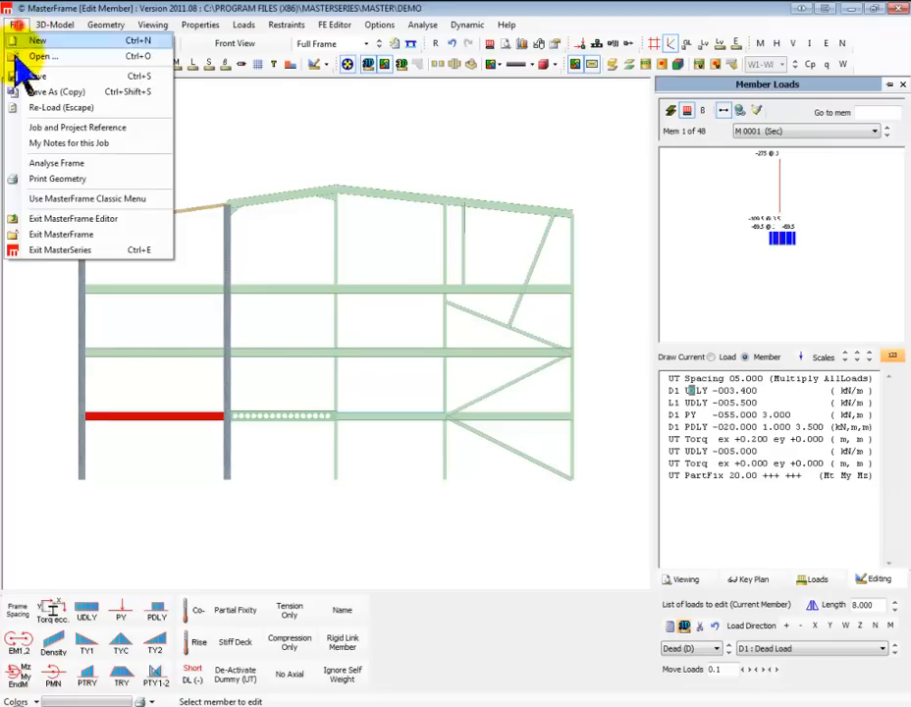
left_click(76, 222)
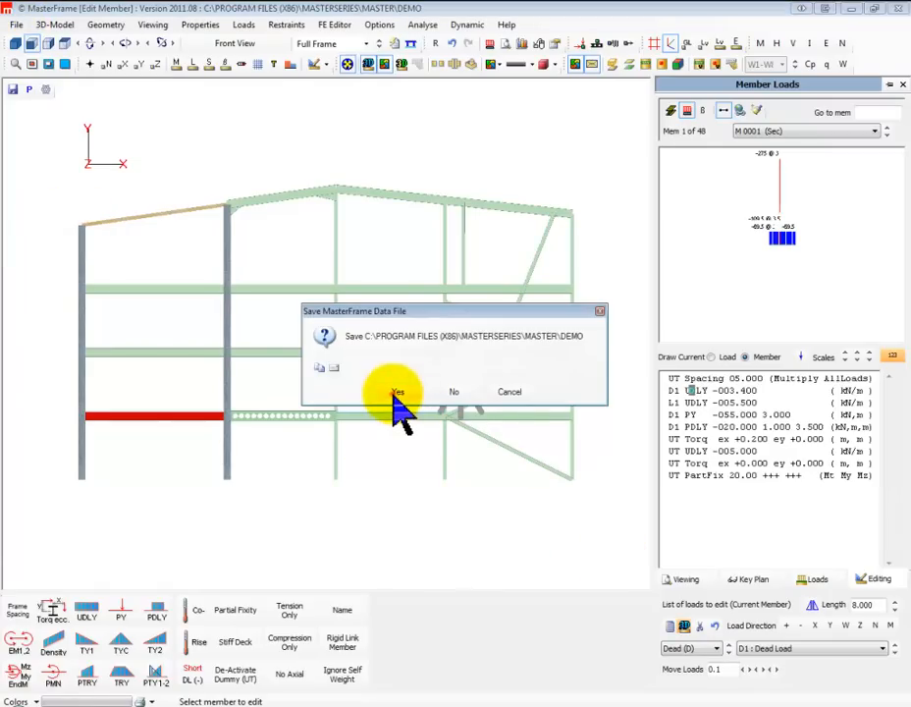
left_click(394, 392)
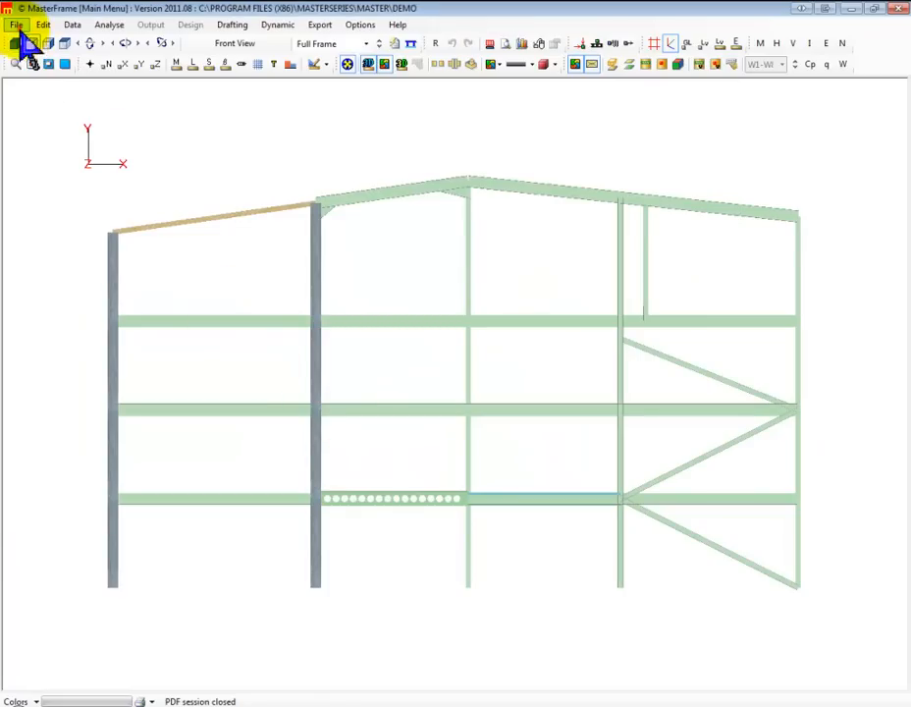
Open the 2D Concrete Frame file from the demo files folder and preview its members as solid sections
left_click(17, 24)
left_click(44, 61)
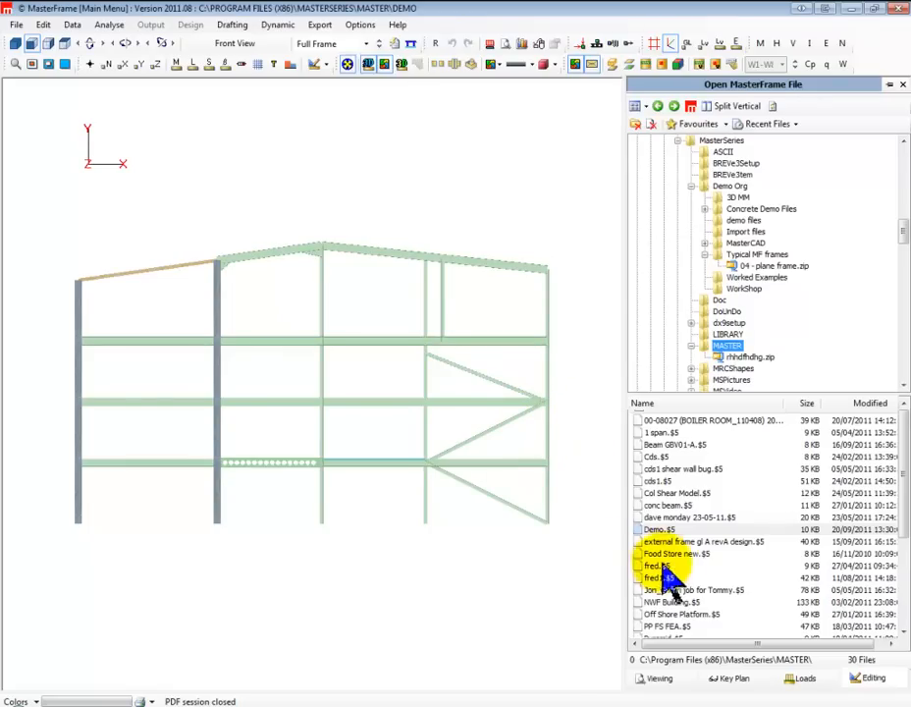
left_click(687, 542)
left_click(743, 220)
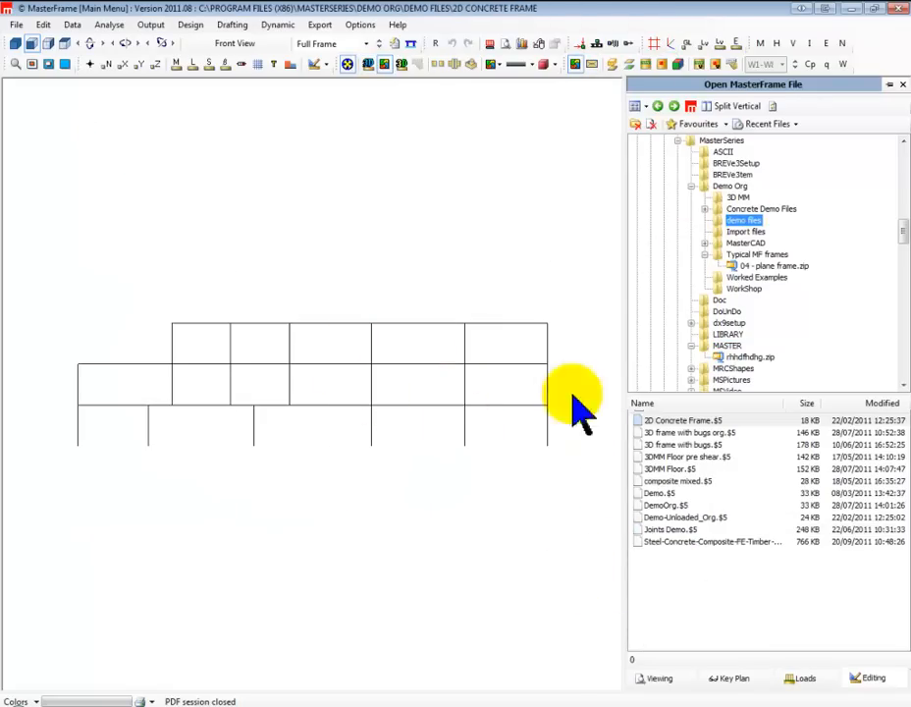
left_click(902, 83)
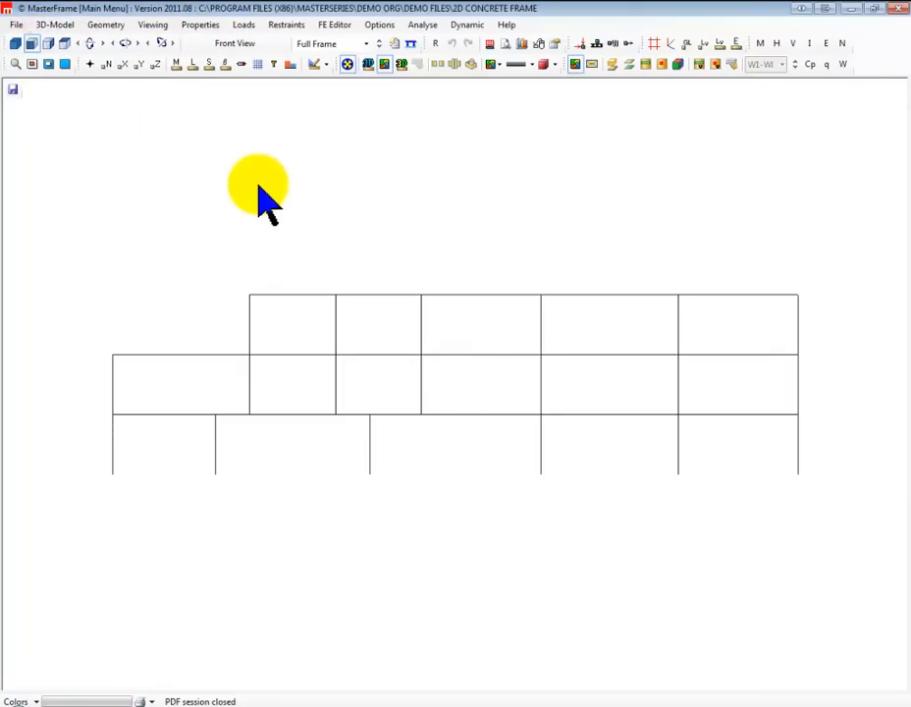
left_click(368, 66)
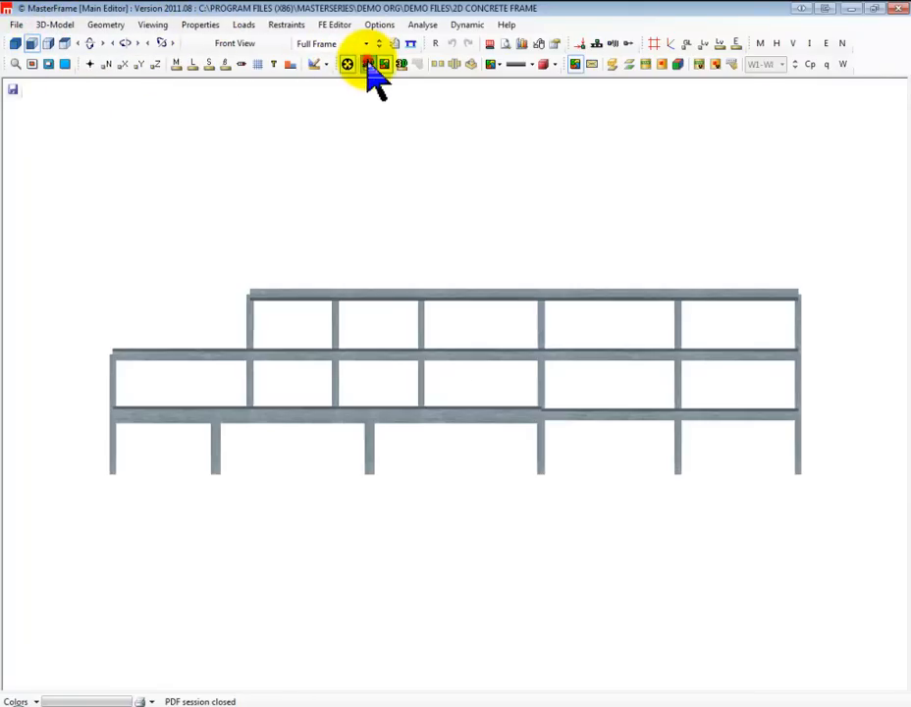
left_click(368, 65)
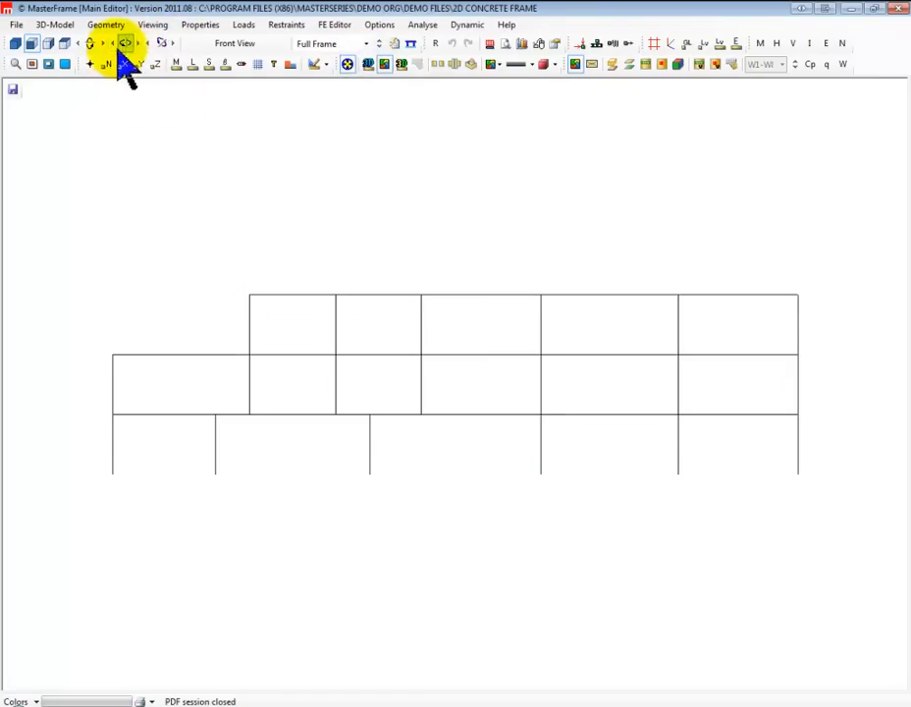
Open the loading combinations of the concrete frame
left_click(243, 28)
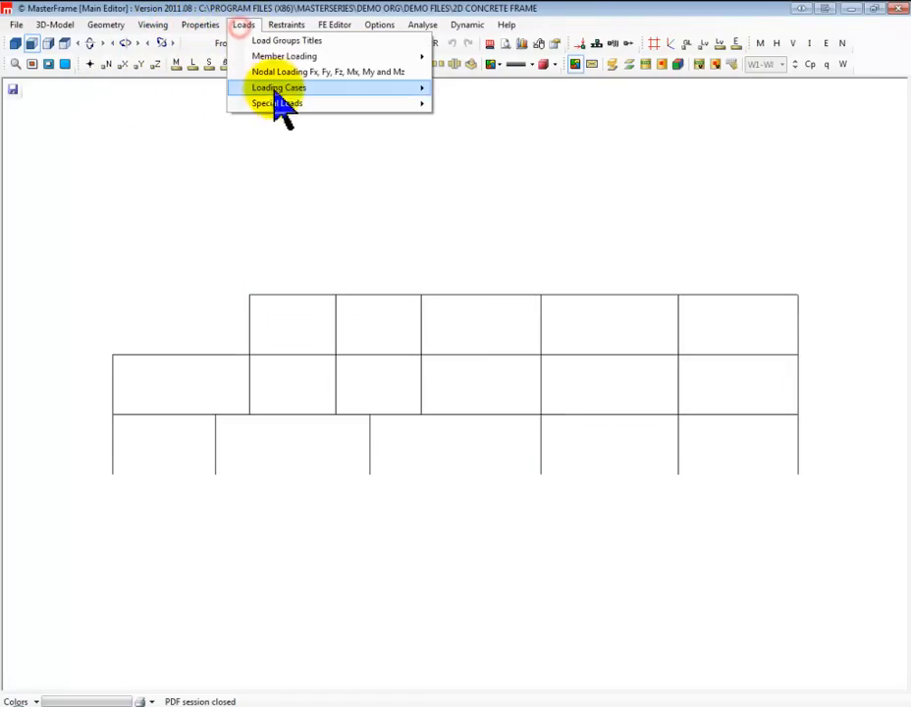
mouse_move(282, 88)
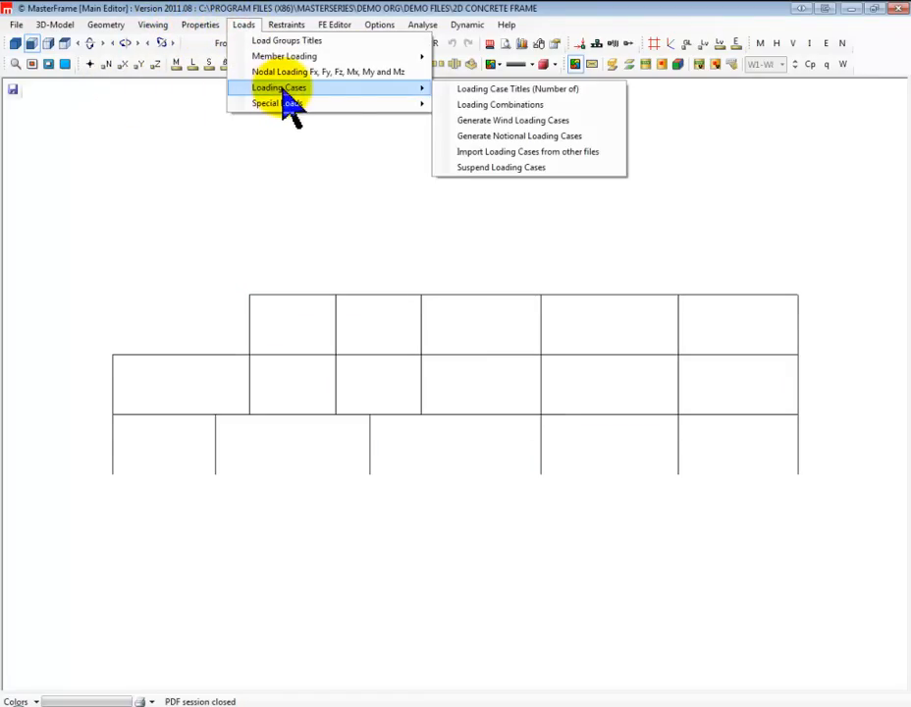
left_click(506, 105)
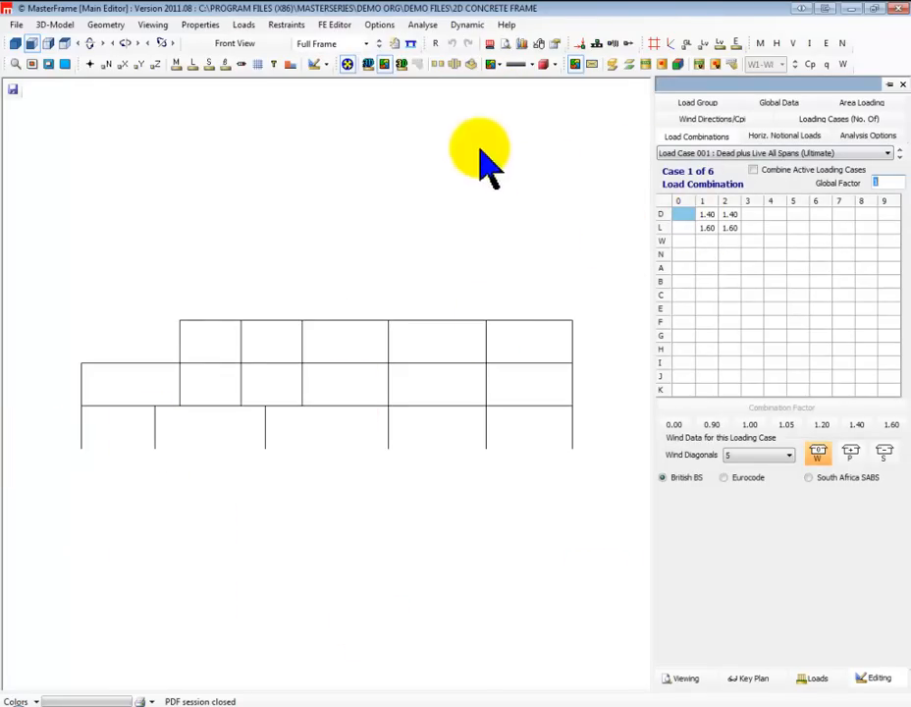
Display the load diagram on the frame and step through load cases 001 to 006
left_click(489, 43)
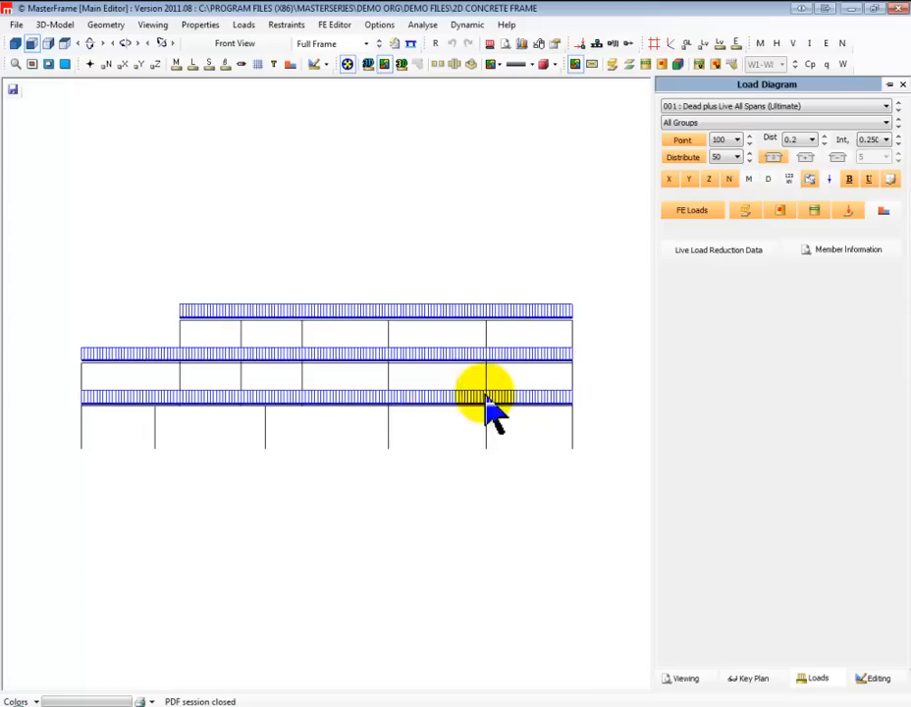
left_click(898, 109)
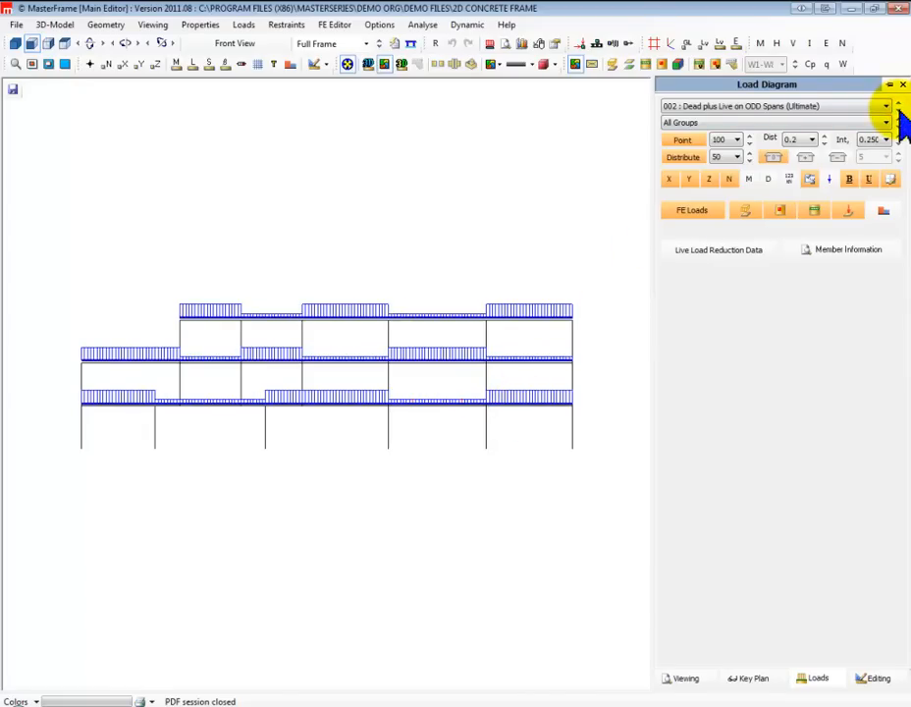
left_click(898, 109)
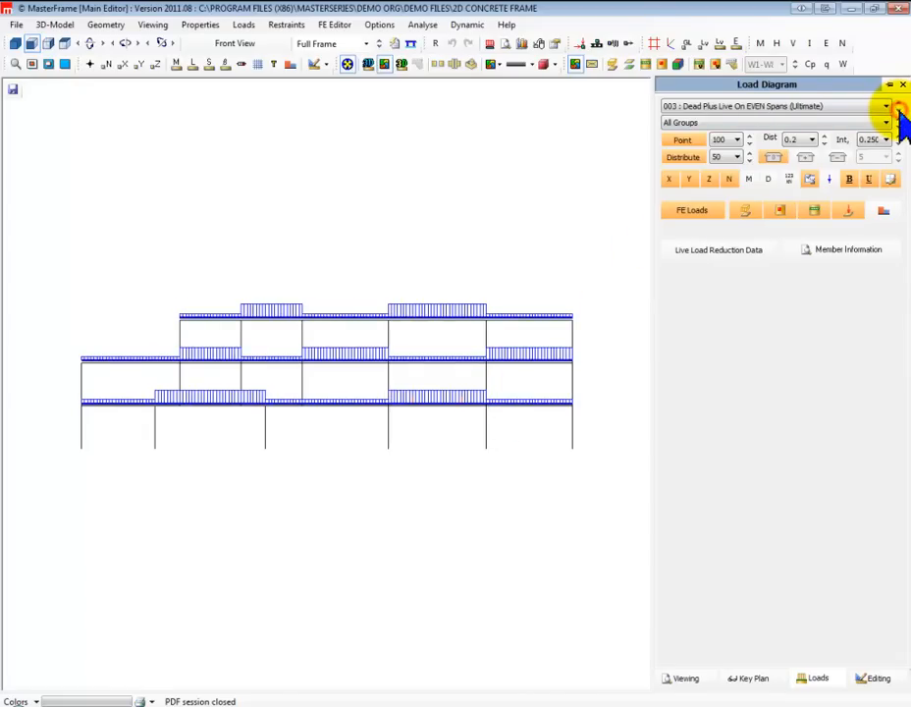
left_click(898, 109)
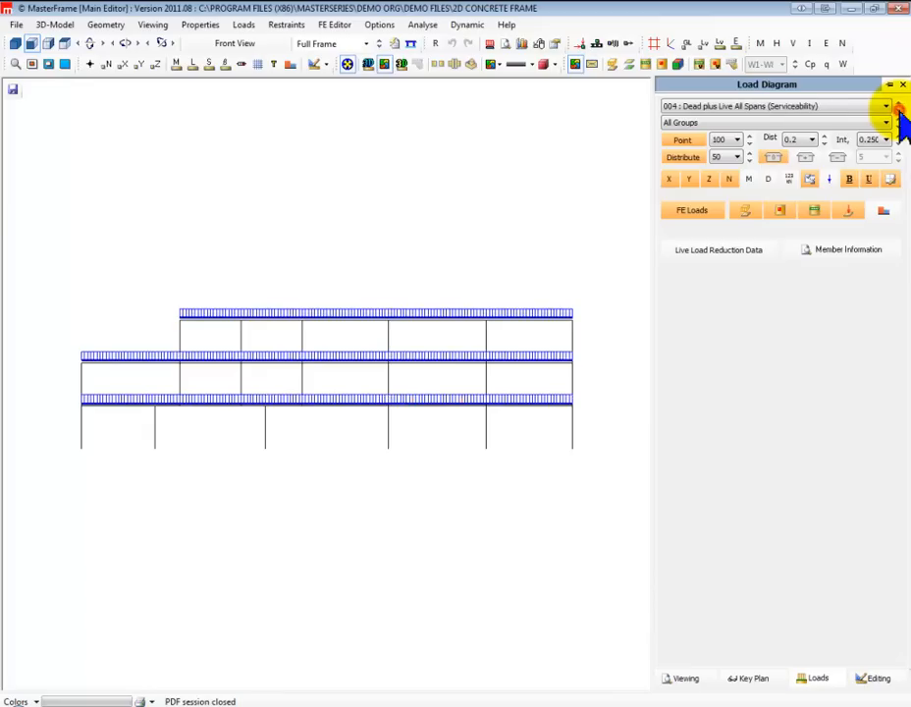
left_click(898, 109)
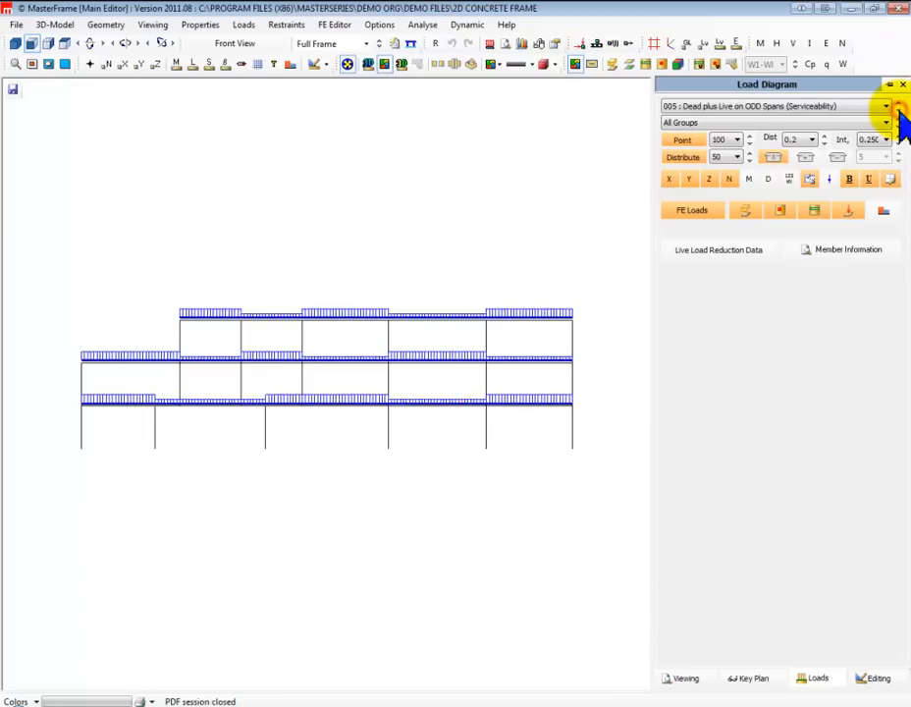
left_click(898, 109)
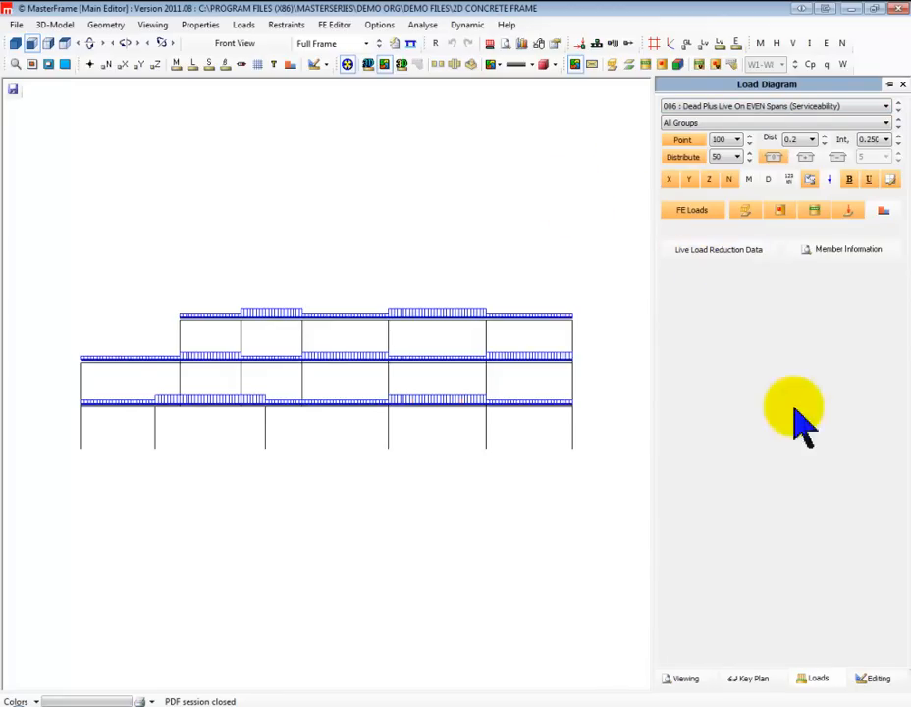
Return to the load combination table and examine the dead load factors of groups 1 and 2 in load case 001
left_click(877, 678)
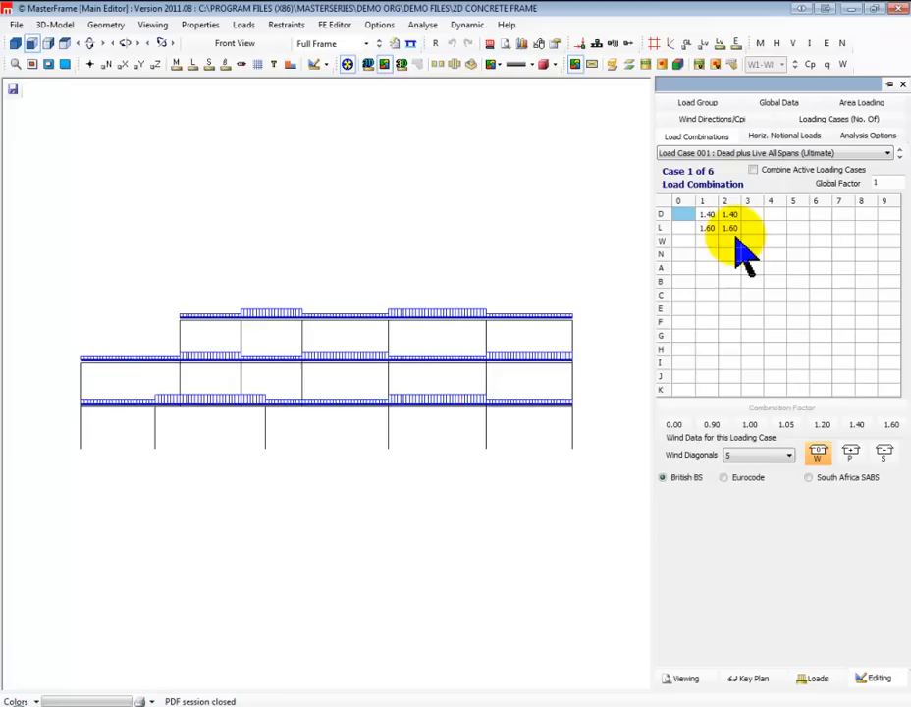
left_click(708, 215)
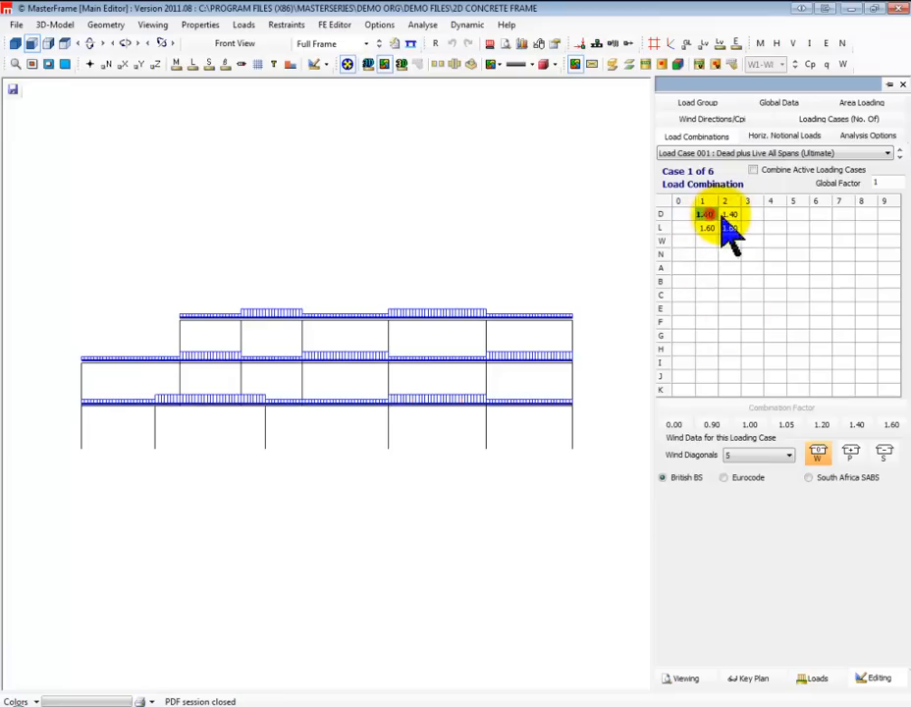
left_click(730, 215)
Switch the load combinations to Eurocode and review the factors of all six load cases
left_click(725, 478)
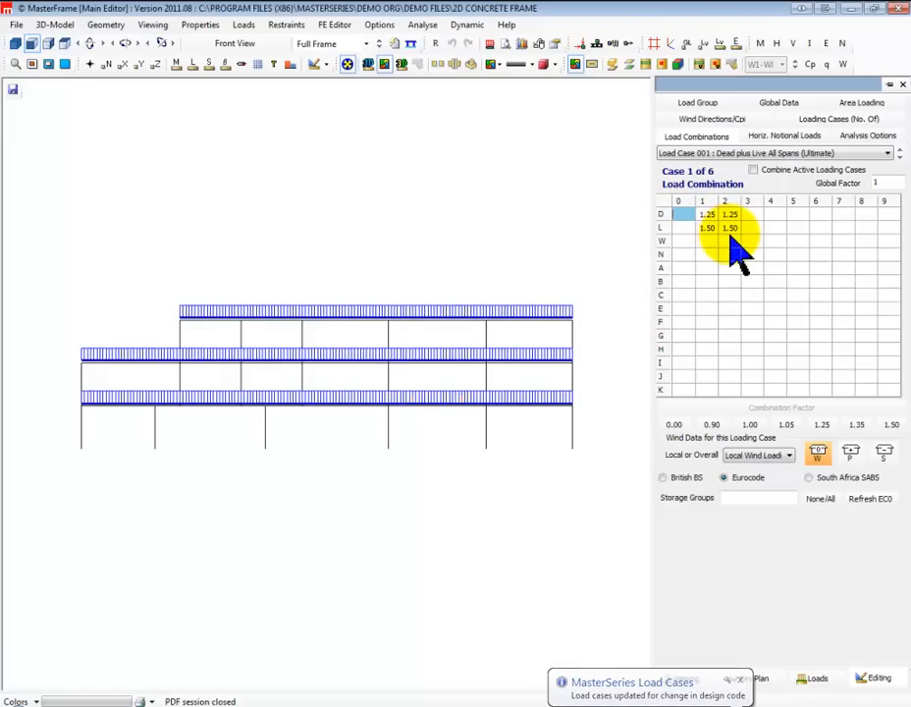
left_click(901, 155)
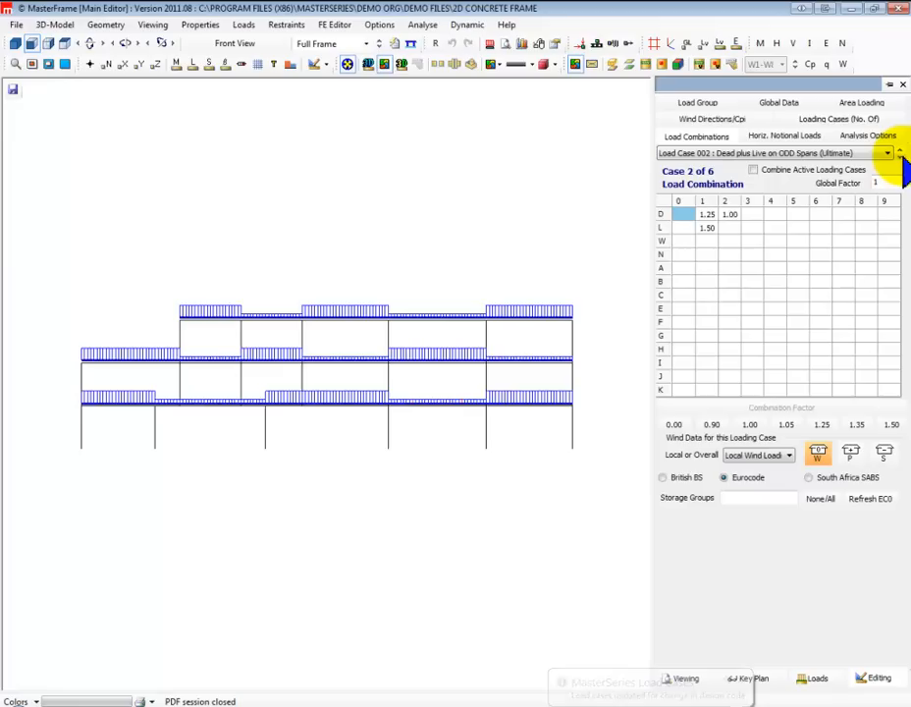
left_click(901, 154)
left_click(901, 154)
left_click(902, 154)
left_click(901, 154)
left_click(901, 154)
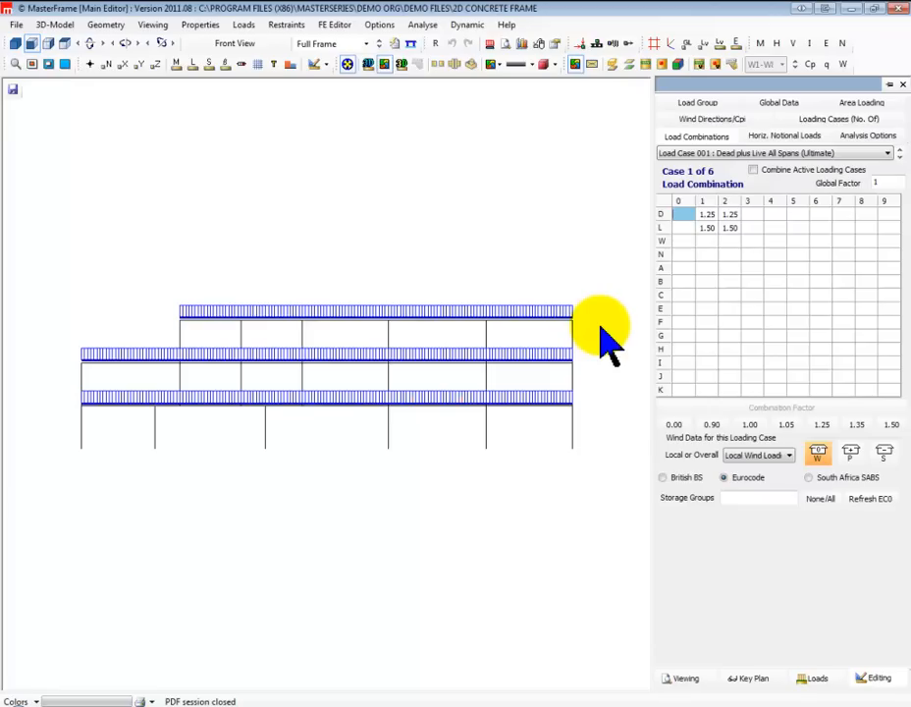
Try the South Africa SABS combination factors, restore British BS, and close the load combination and load diagram views
left_click(808, 477)
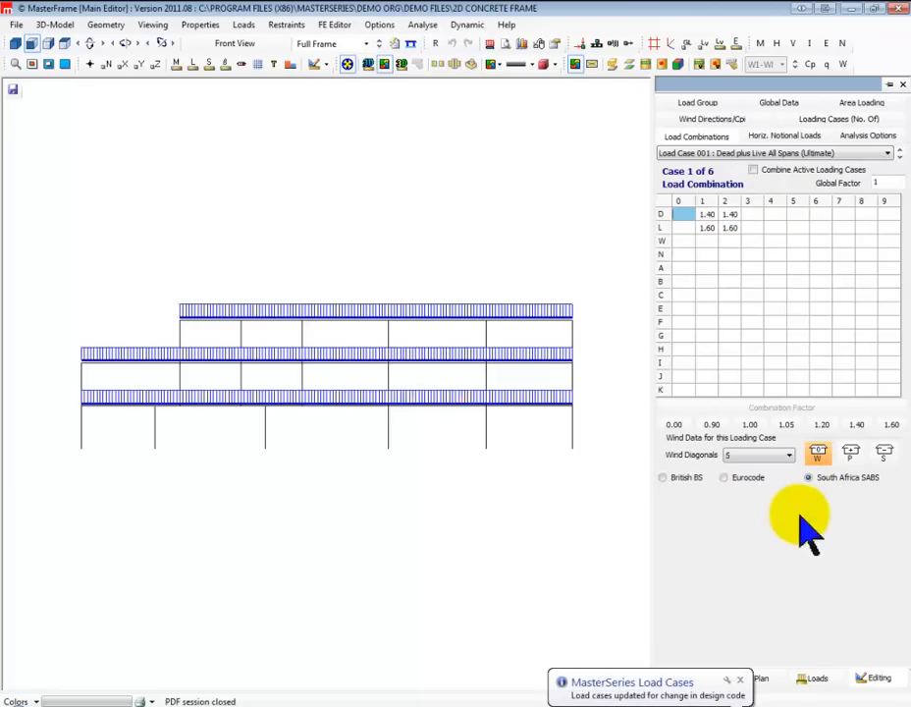
left_click(687, 478)
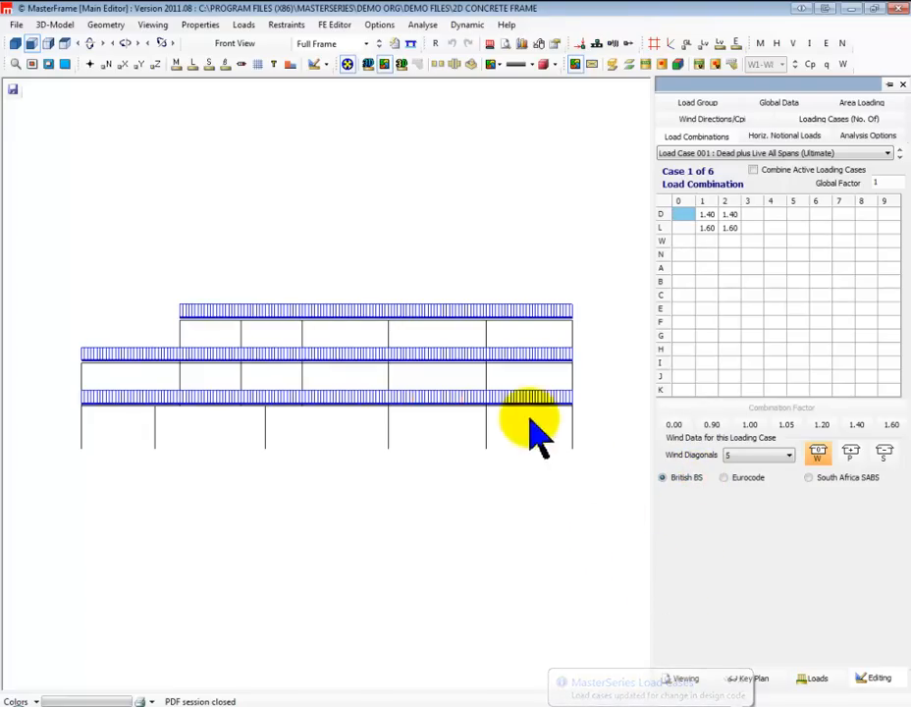
left_click(902, 85)
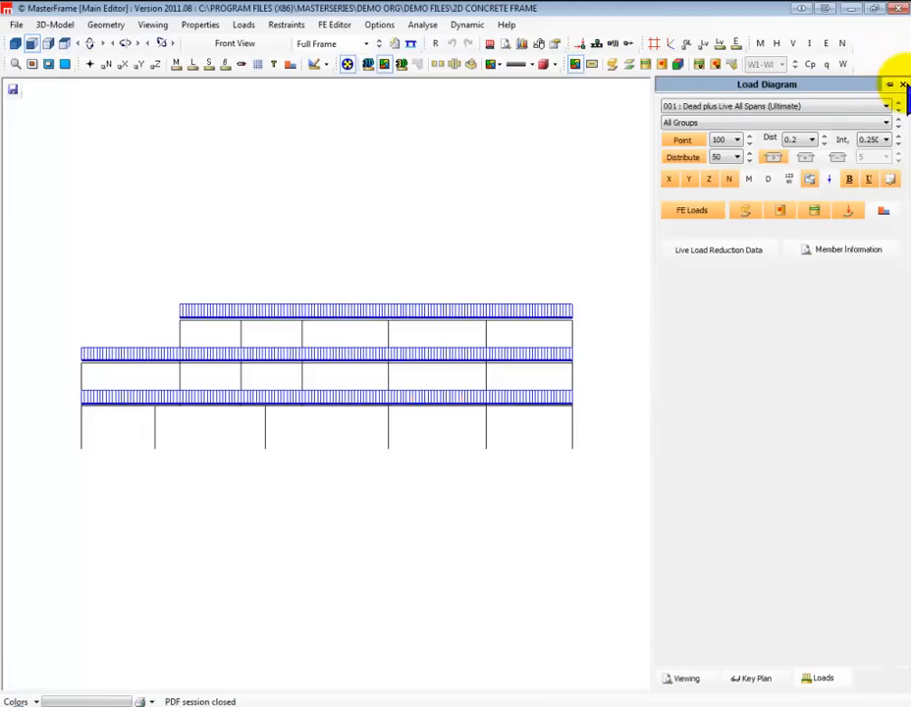
left_click(902, 84)
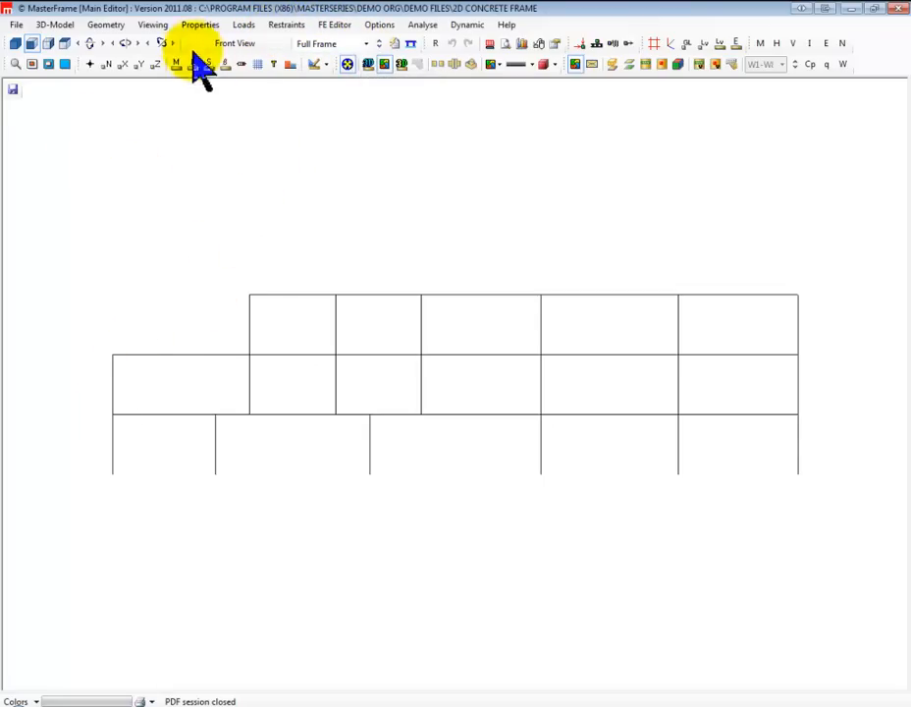
Start adding a multi-bay portal frame to the existing concrete frame and open its origin and orientation settings
left_click(105, 24)
mouse_move(149, 153)
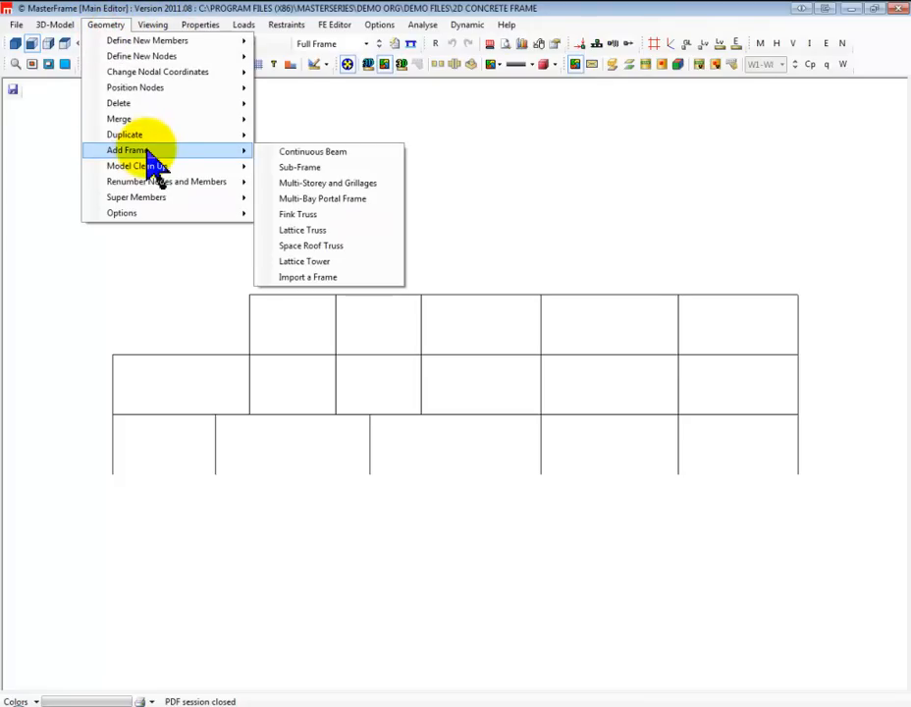
left_click(313, 199)
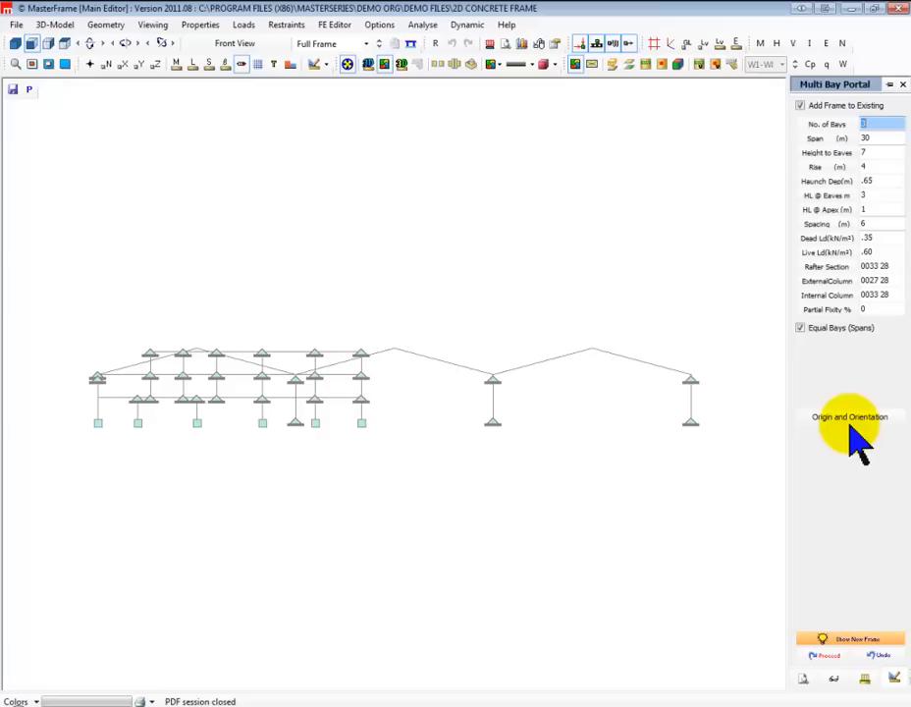
left_click(850, 418)
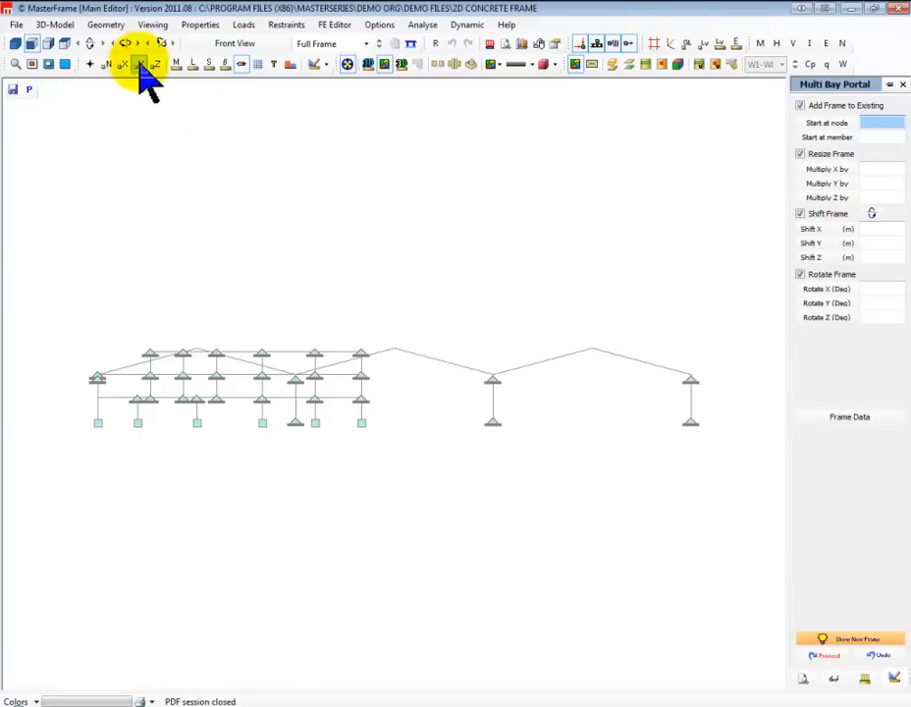
Show the nodal X coordinates and shift the new portal frame 45 m in the X direction
left_click(192, 64)
left_click(192, 64)
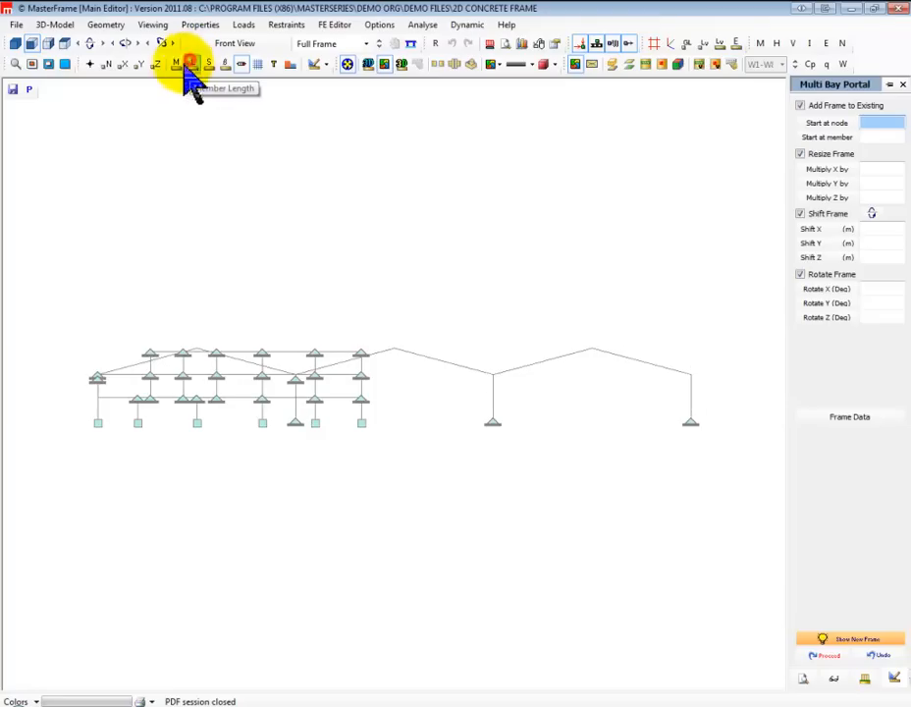
left_click(121, 64)
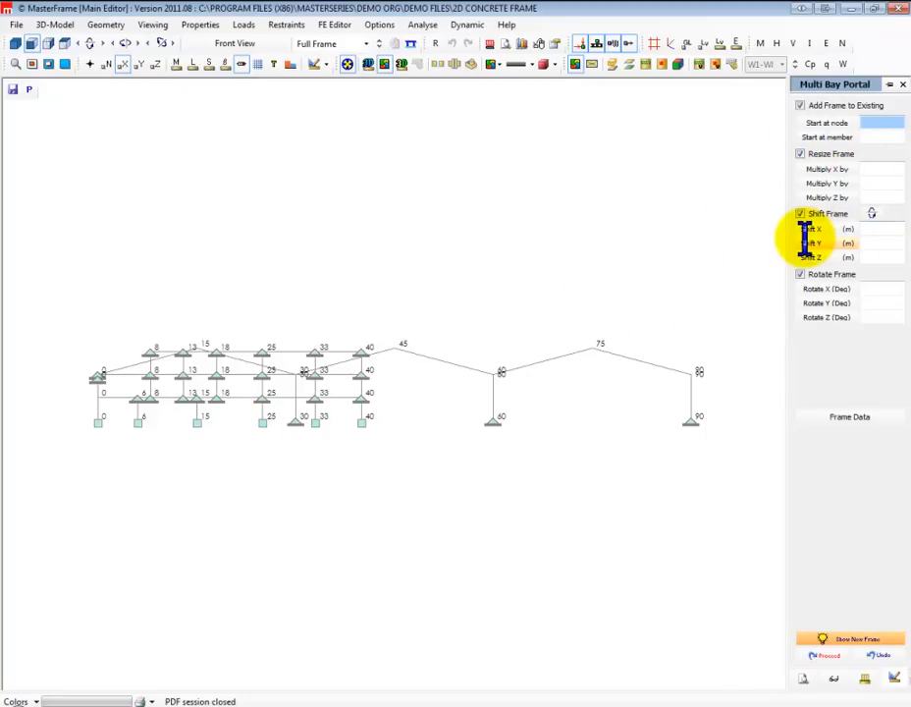
left_click(874, 229)
type("45")
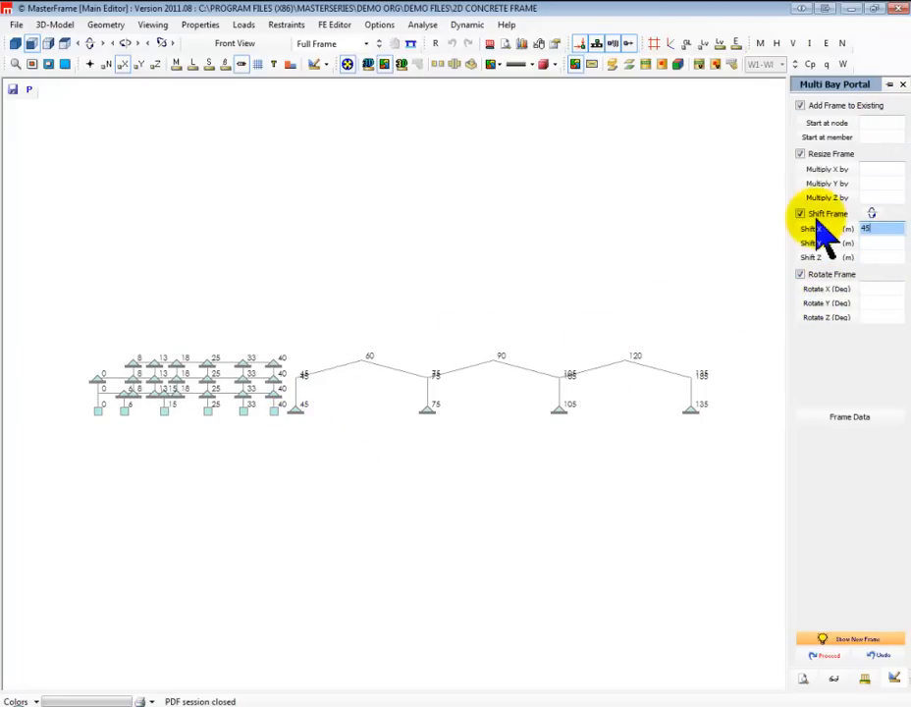
Set the portal frame's X and Y resize multipliers to .3 and add the shifted portal to the existing concrete frame
left_click(868, 170)
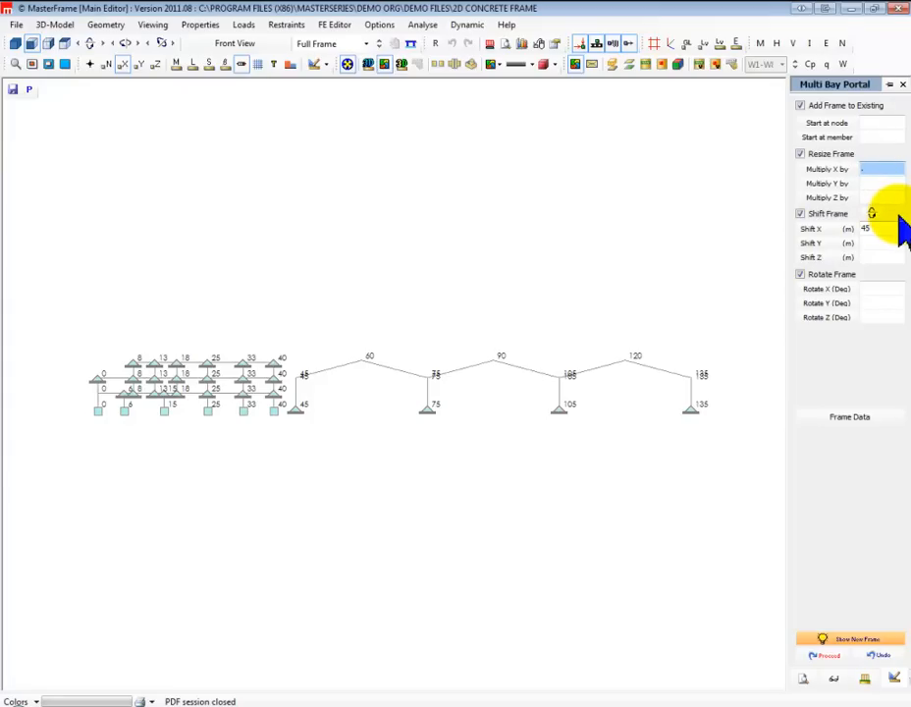
left_click(868, 184)
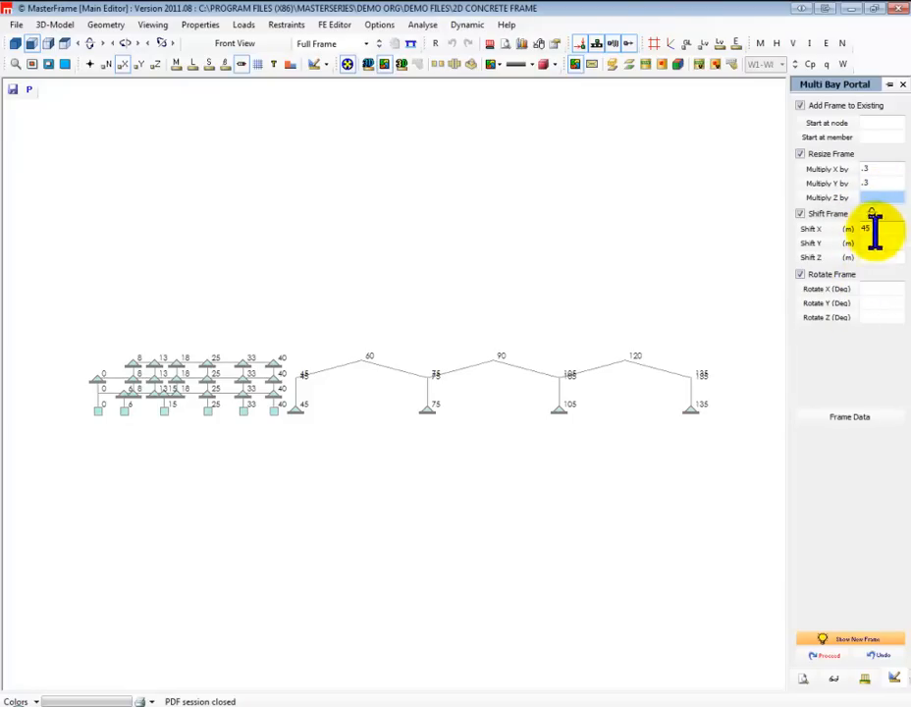
left_click(800, 154)
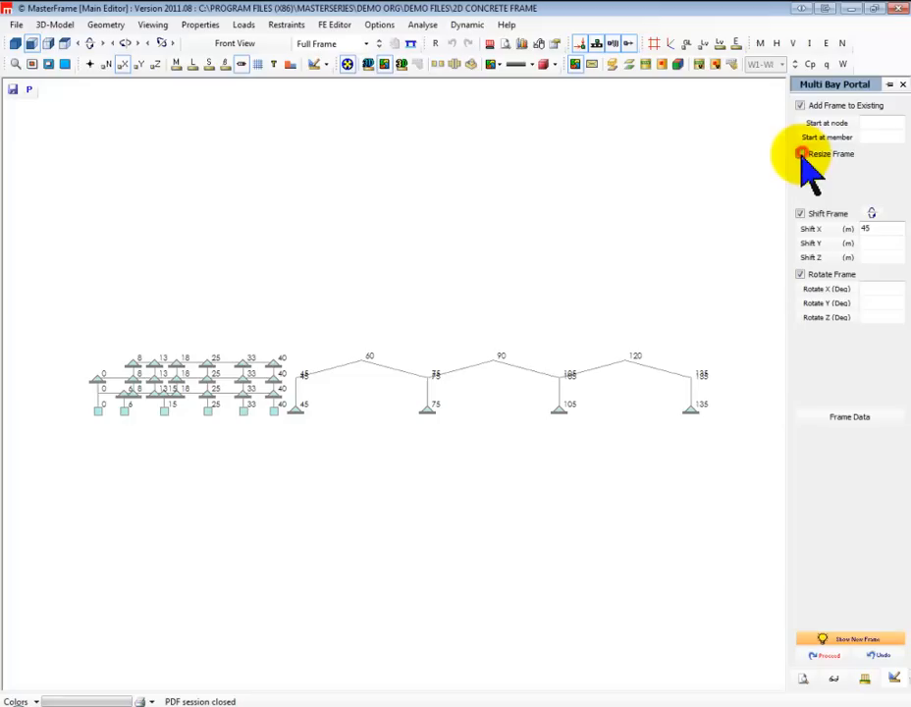
left_click(800, 154)
left_click(883, 168)
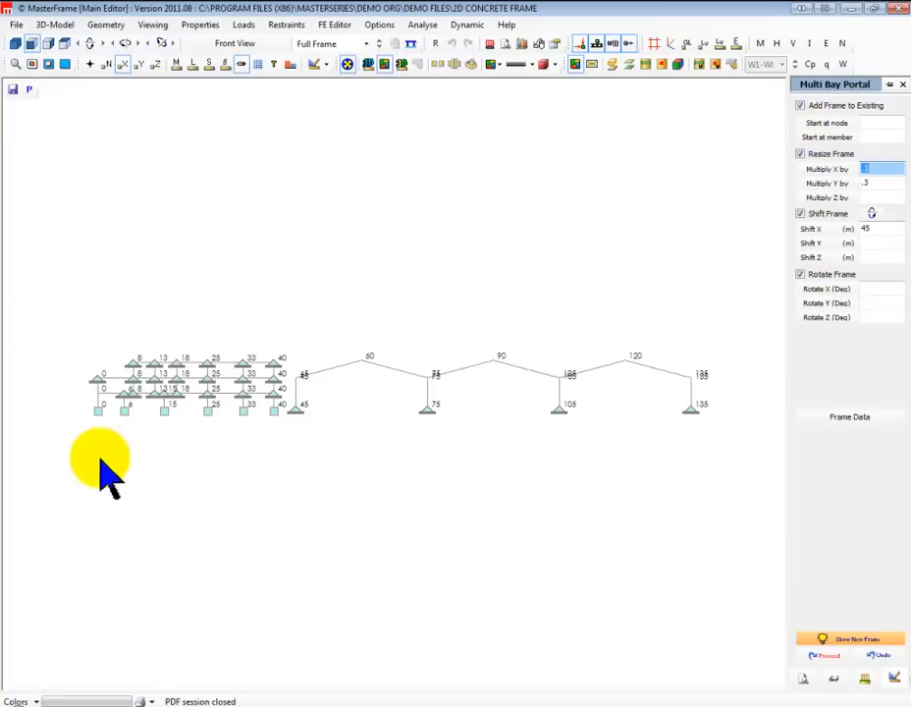
left_click(824, 656)
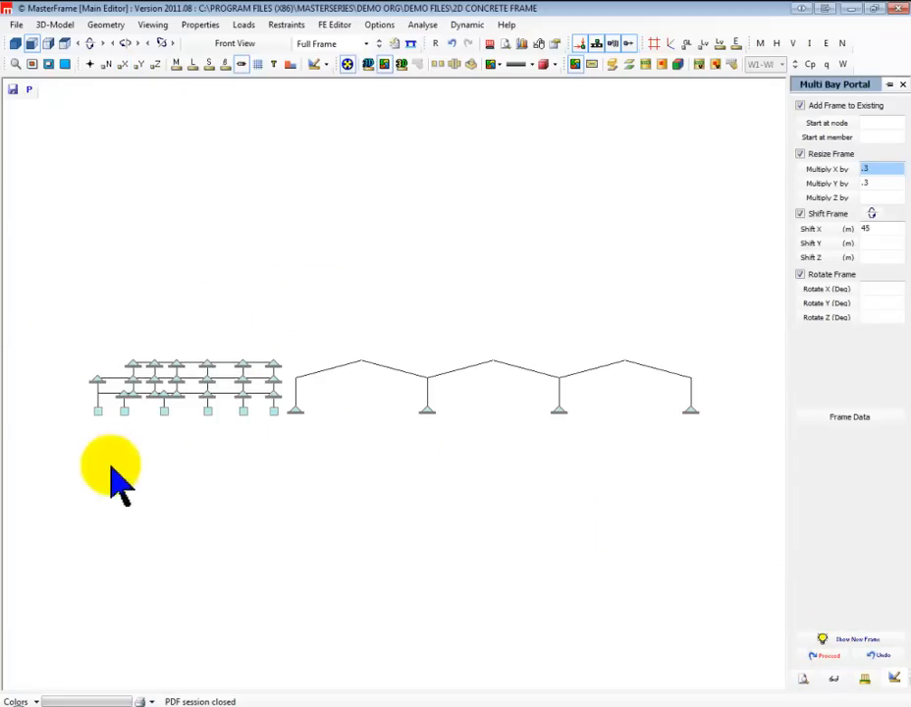
scroll(397, 388, "up", 1)
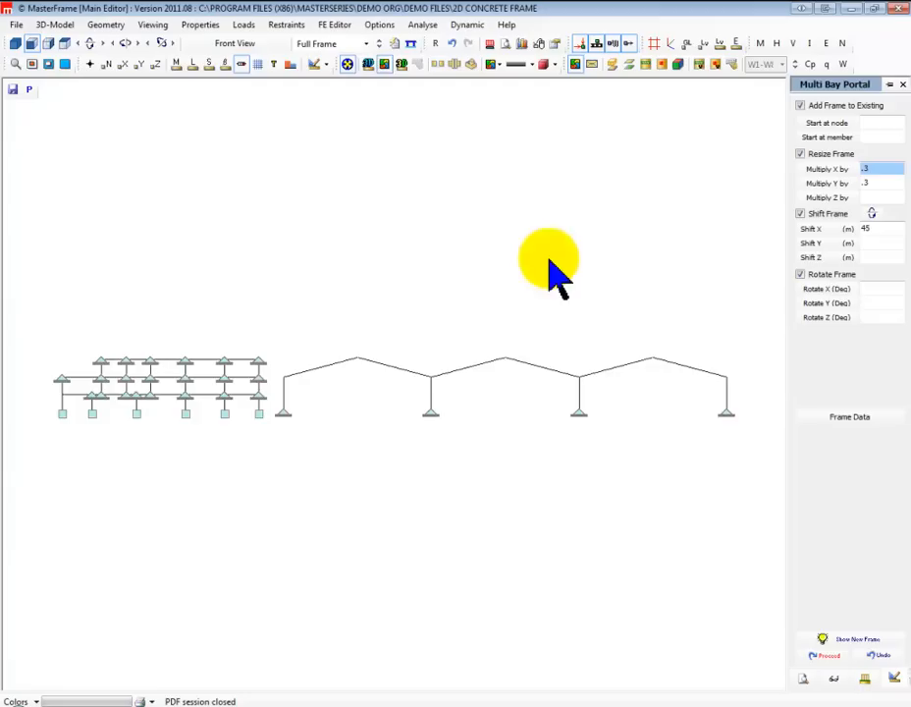
scroll(505, 374, "up", 1)
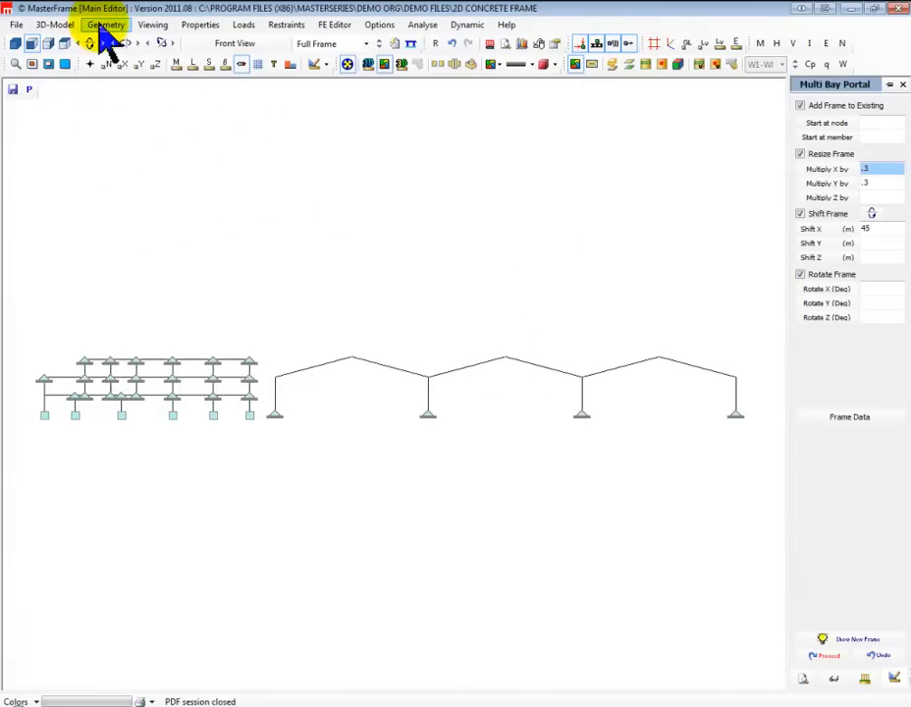
left_click(105, 26)
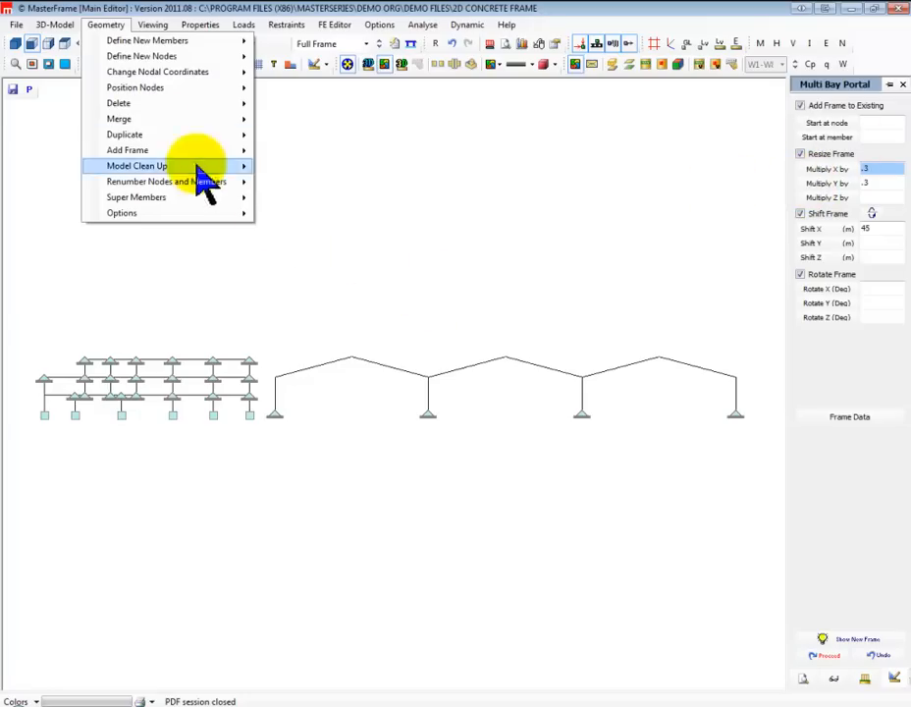
mouse_move(140, 137)
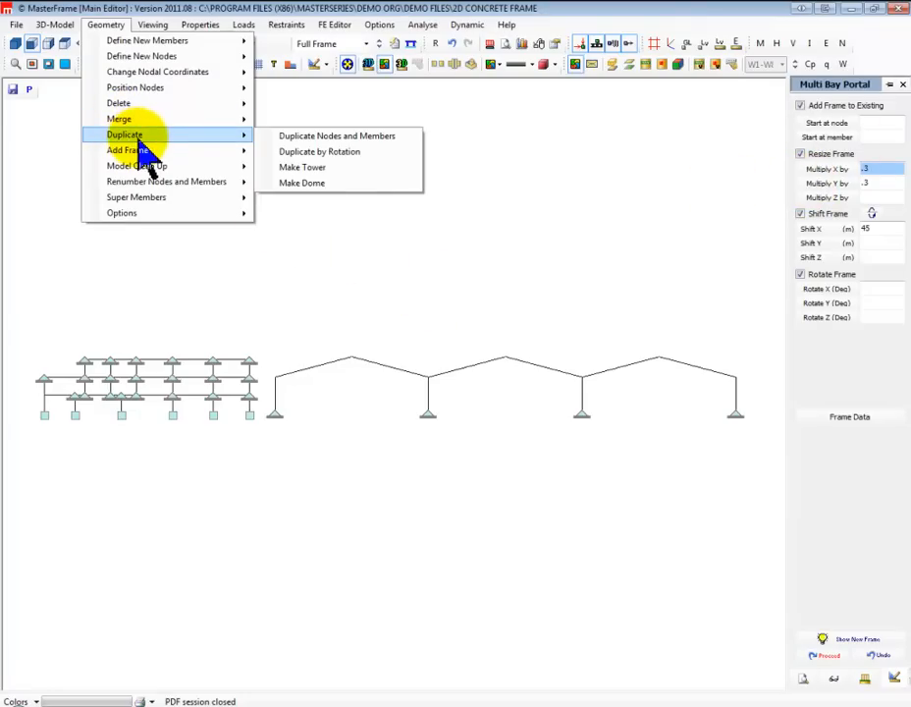
mouse_move(164, 154)
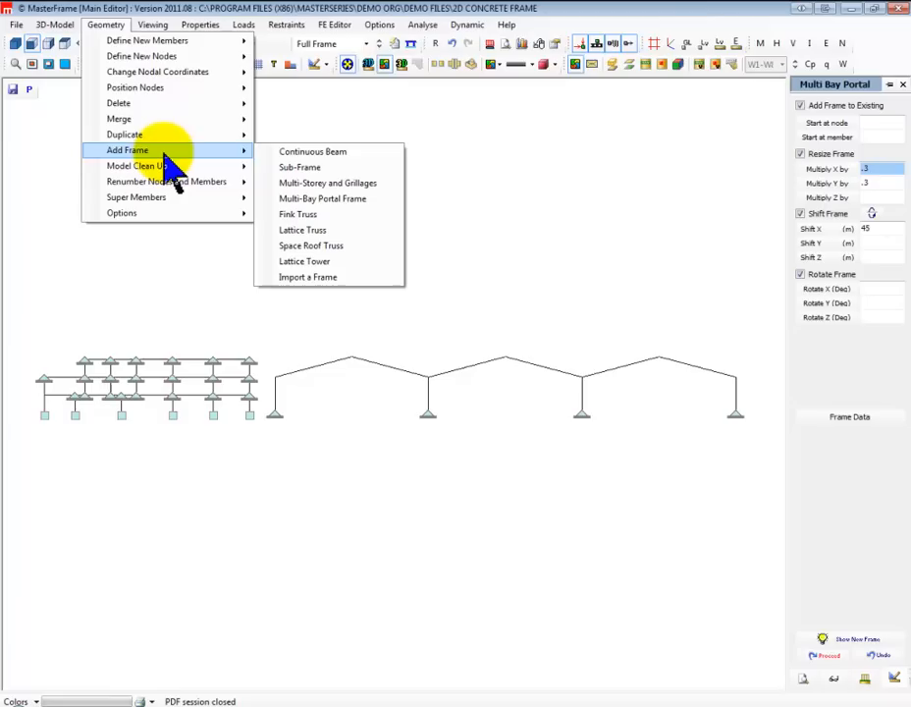
left_click(171, 194)
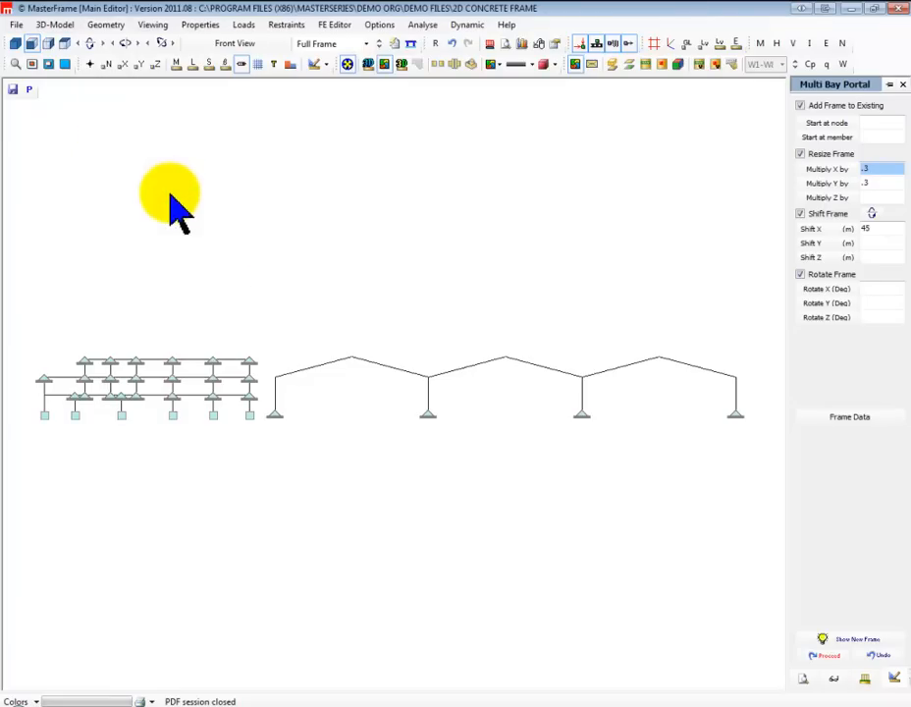
left_click(106, 25)
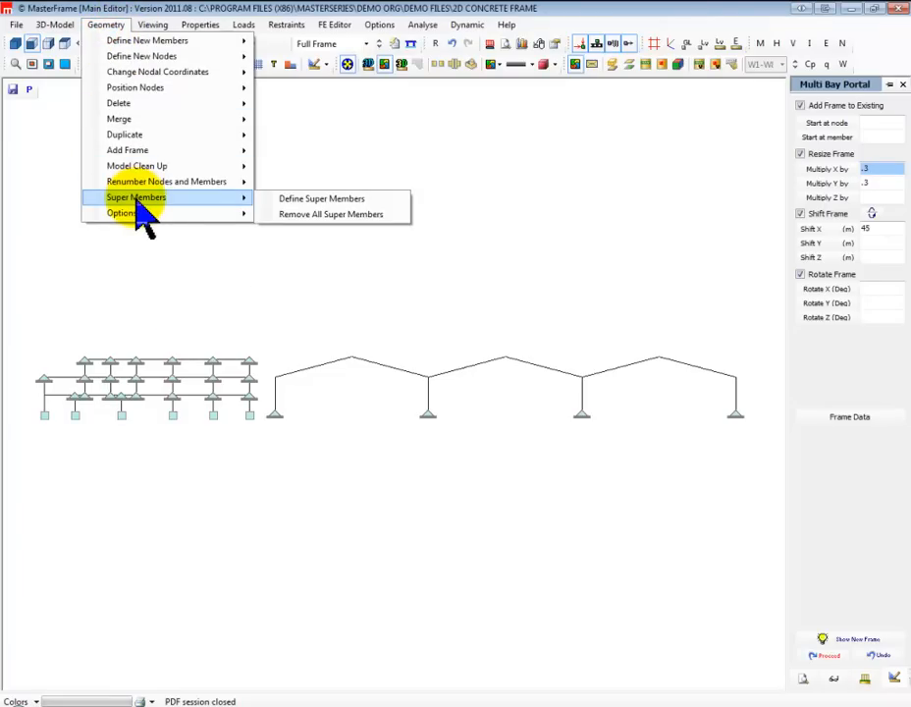
left_click(125, 155)
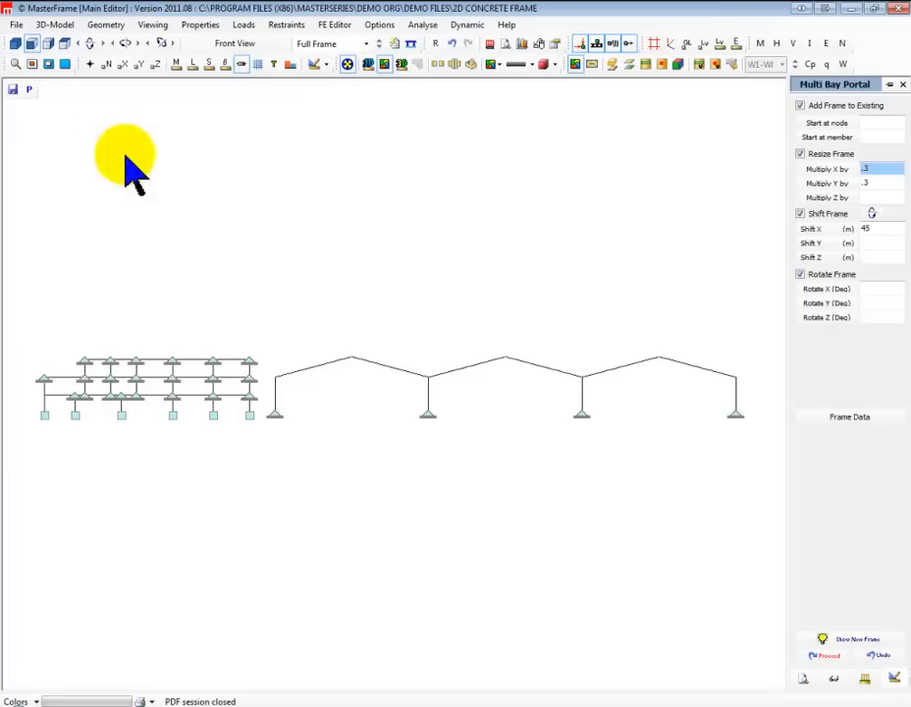
Start importing a frame, preview composite mixed, DemoOrg and Demo-Unloaded_Org from the demo files folder, and turn off adding to the existing frame
left_click(106, 25)
mouse_move(132, 152)
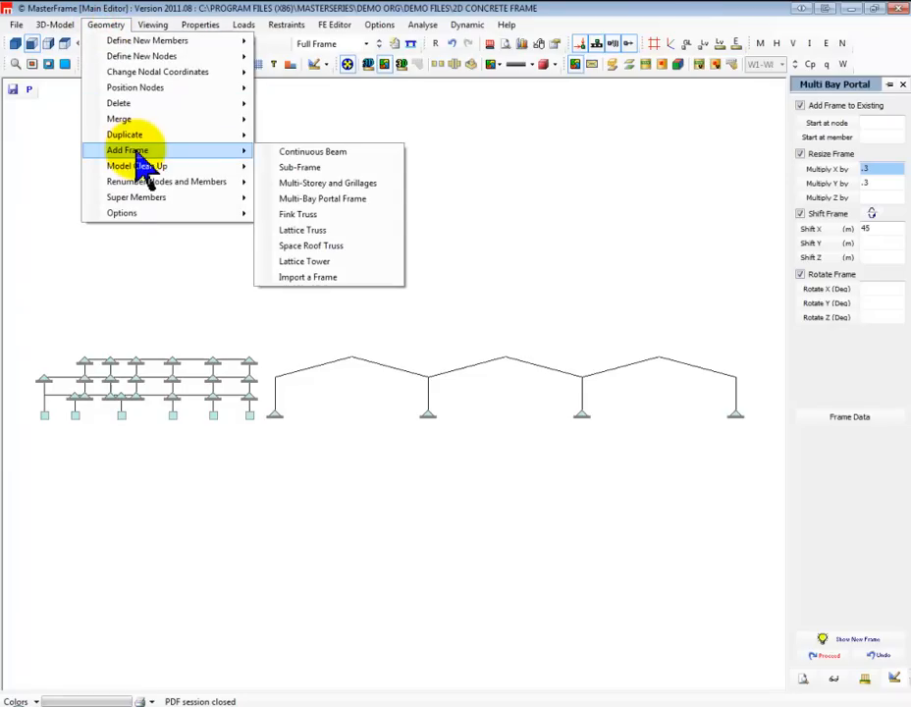
left_click(314, 278)
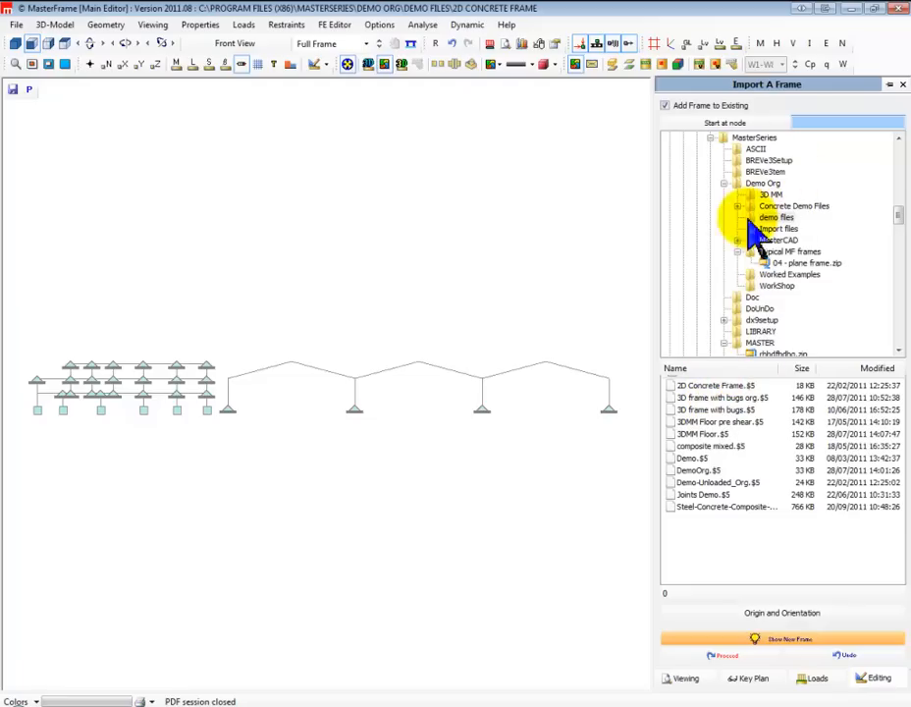
left_click(708, 448)
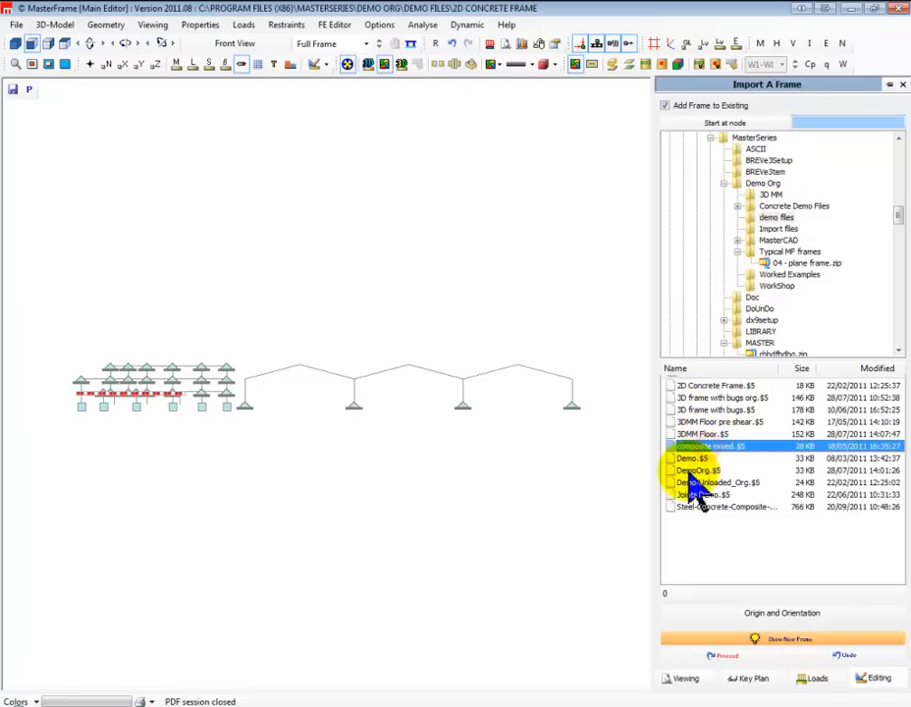
key("Down")
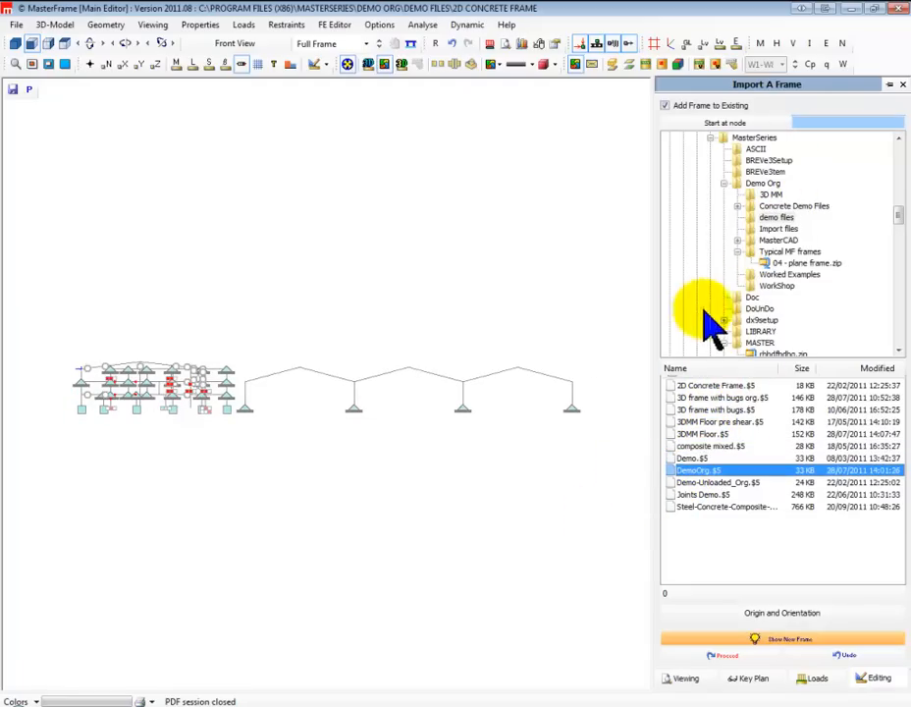
key("Down")
left_click(665, 105)
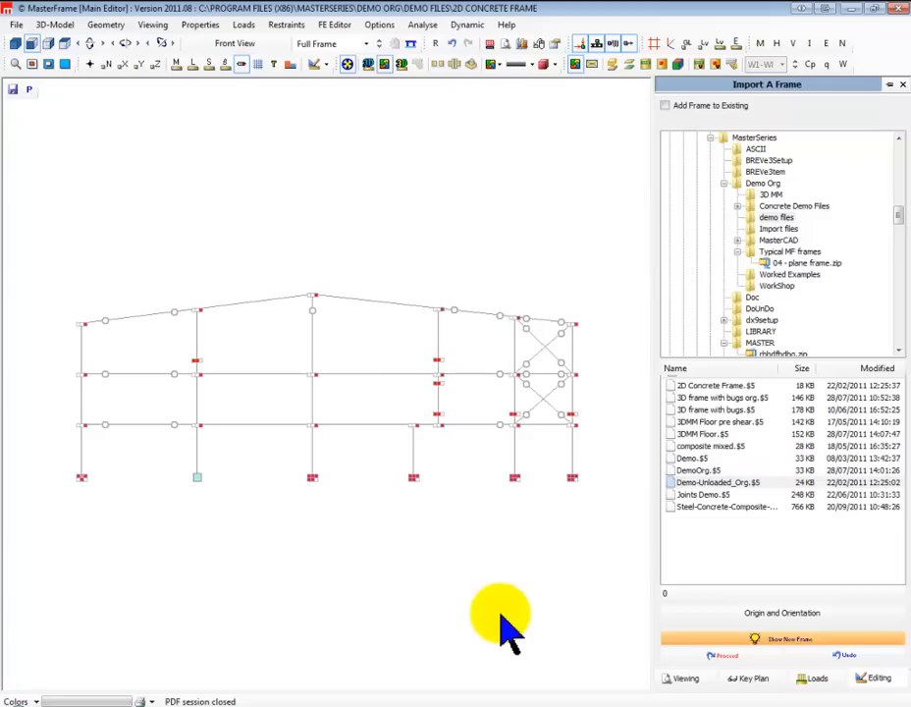
Try to preview the Joints Demo and Steel-Concrete-Composite frames, dismissing the storage format notices
left_click(707, 495)
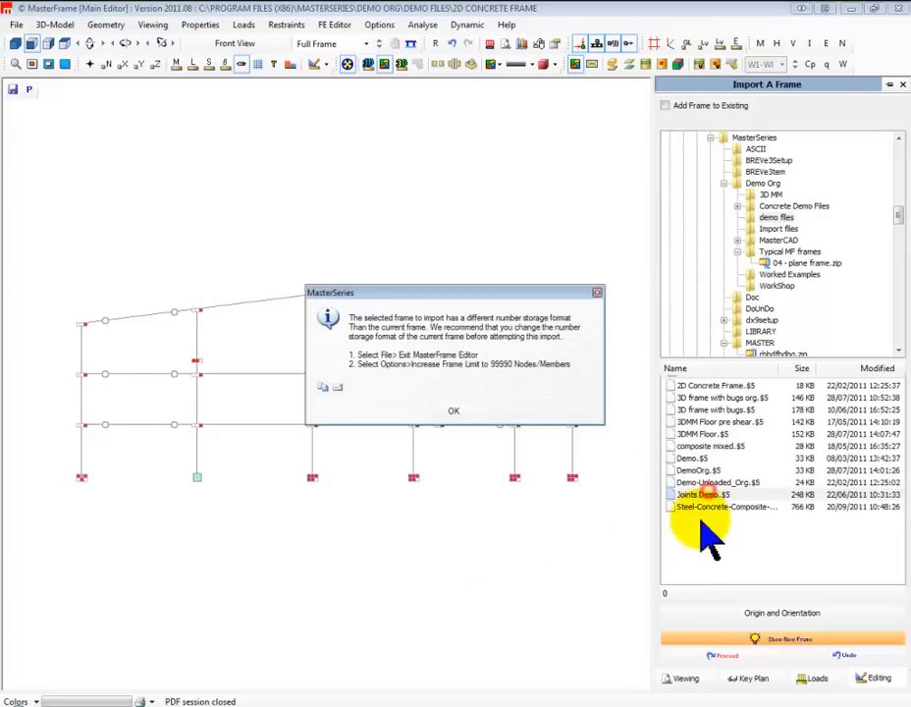
left_click(453, 353)
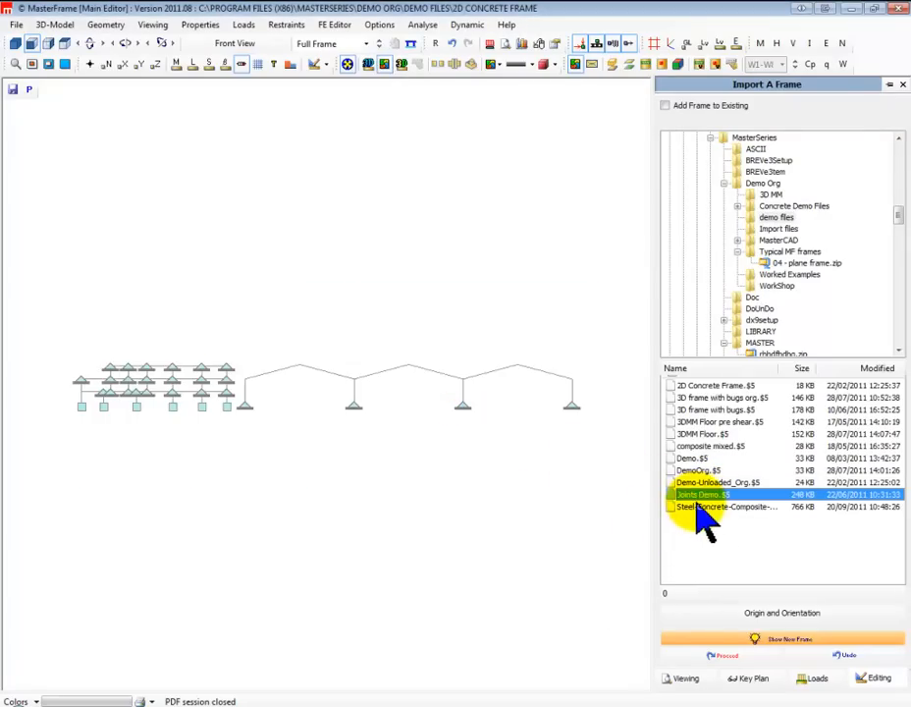
left_click(690, 508)
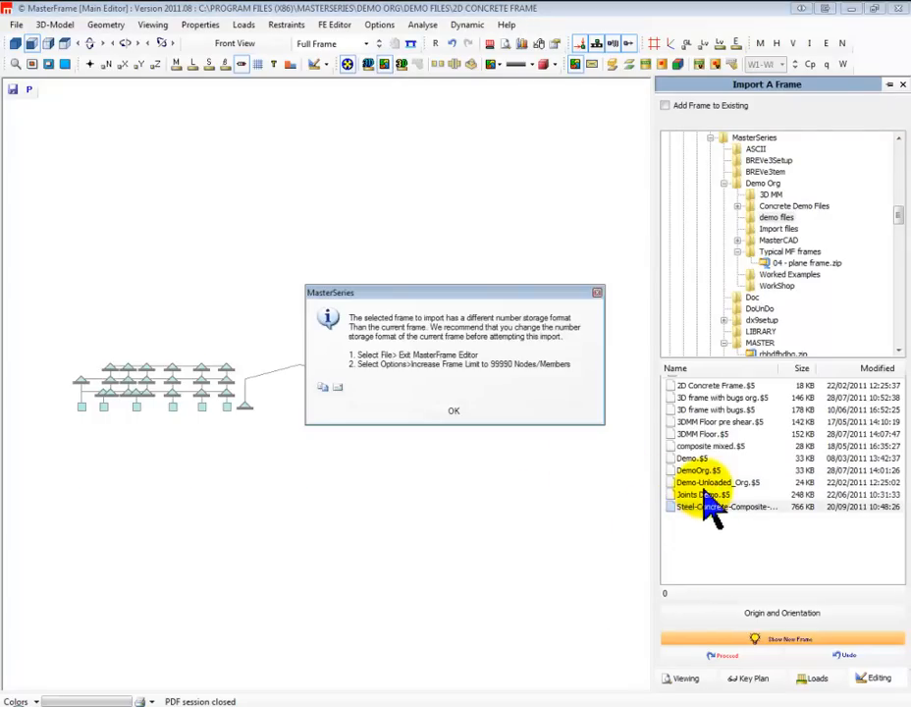
left_click(454, 410)
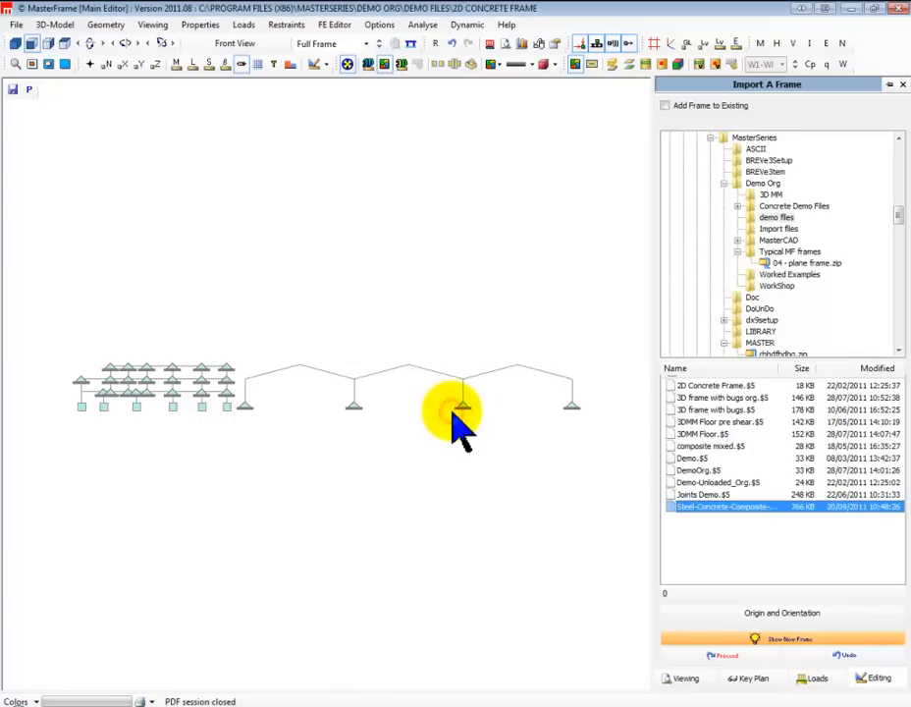
Preview the 3DMM Floor, 3DMM Floor pre shear and 3D frame with bugs files, ending with 2D Concrete Frame selected
left_click(706, 434)
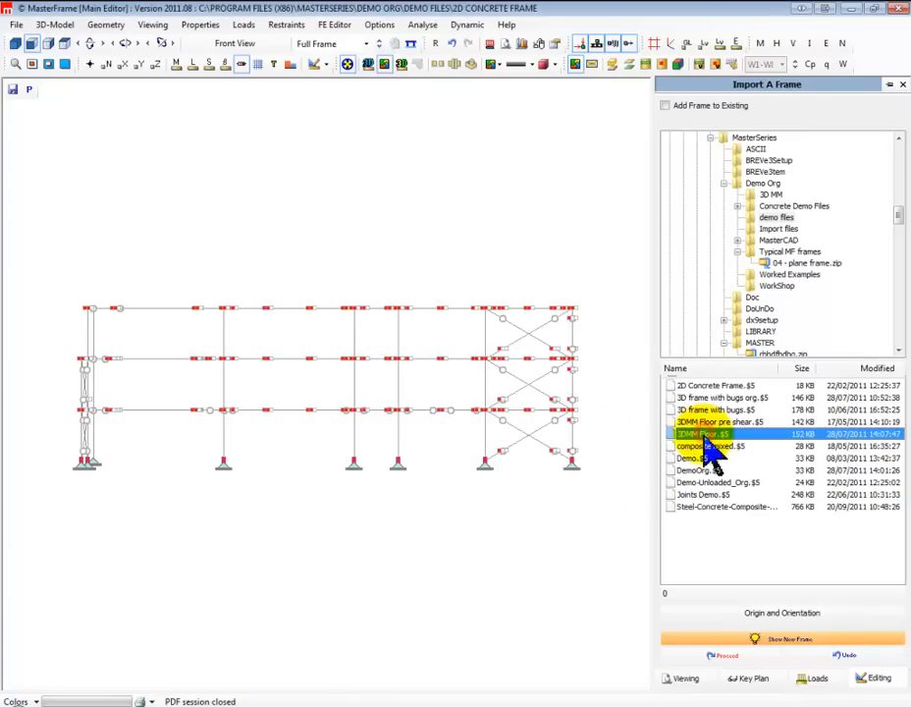
left_click(706, 422)
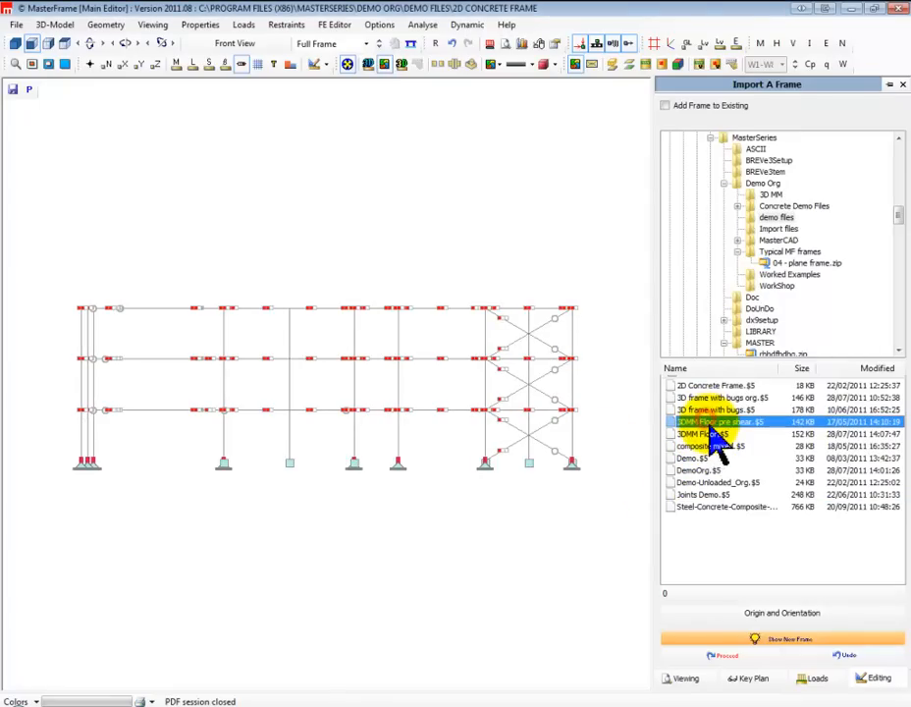
left_click(710, 409)
left_click(709, 385)
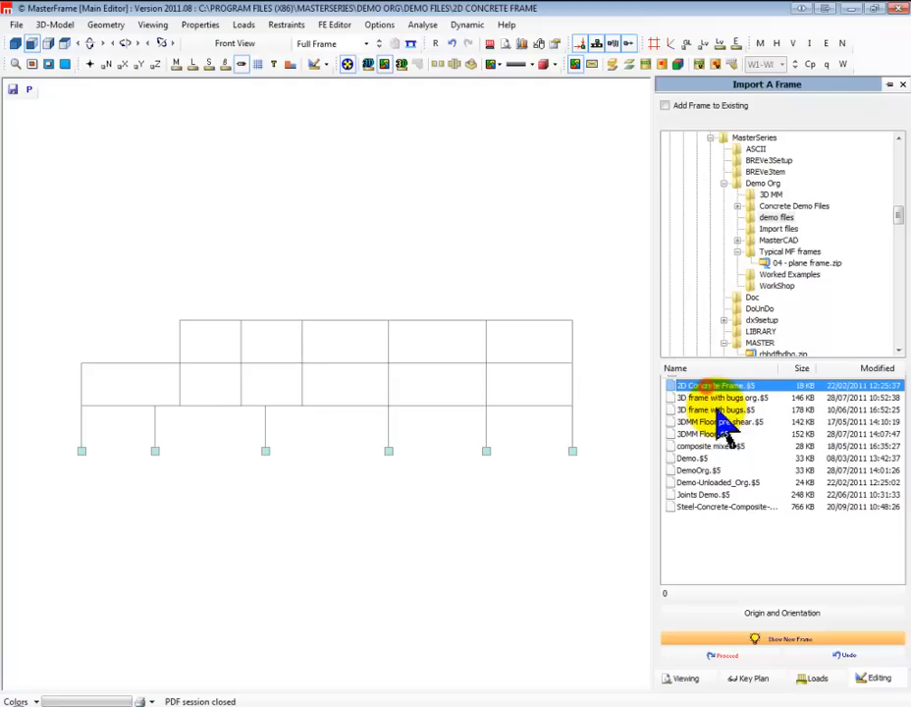
left_click(717, 398)
left_click(702, 385)
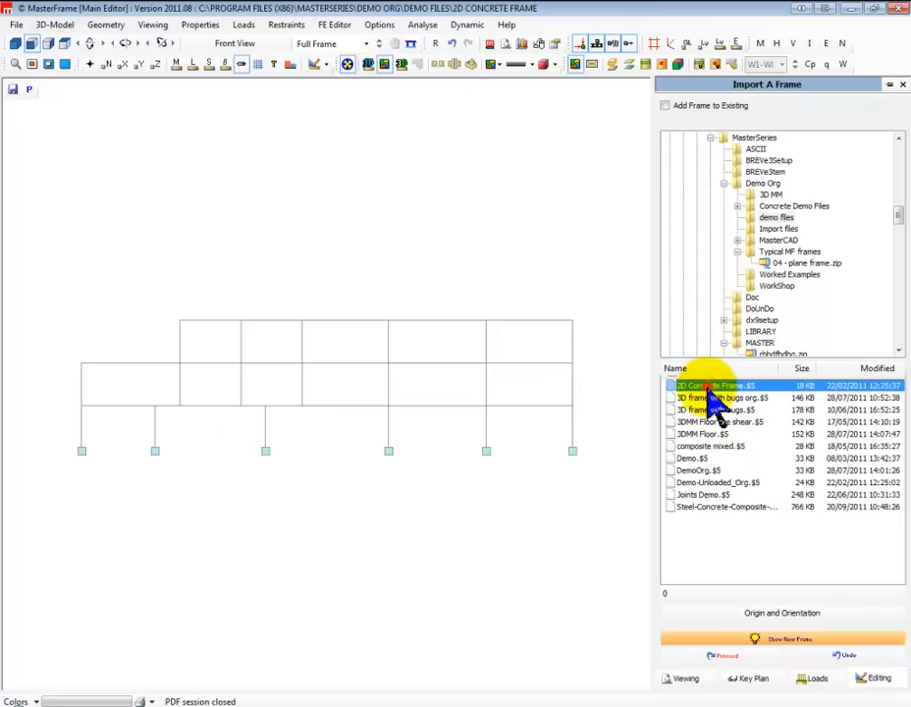
Import 2D Concrete Frame into the existing model with a 5 m shift in Z, and inspect the combined frames in 3D
left_click(666, 106)
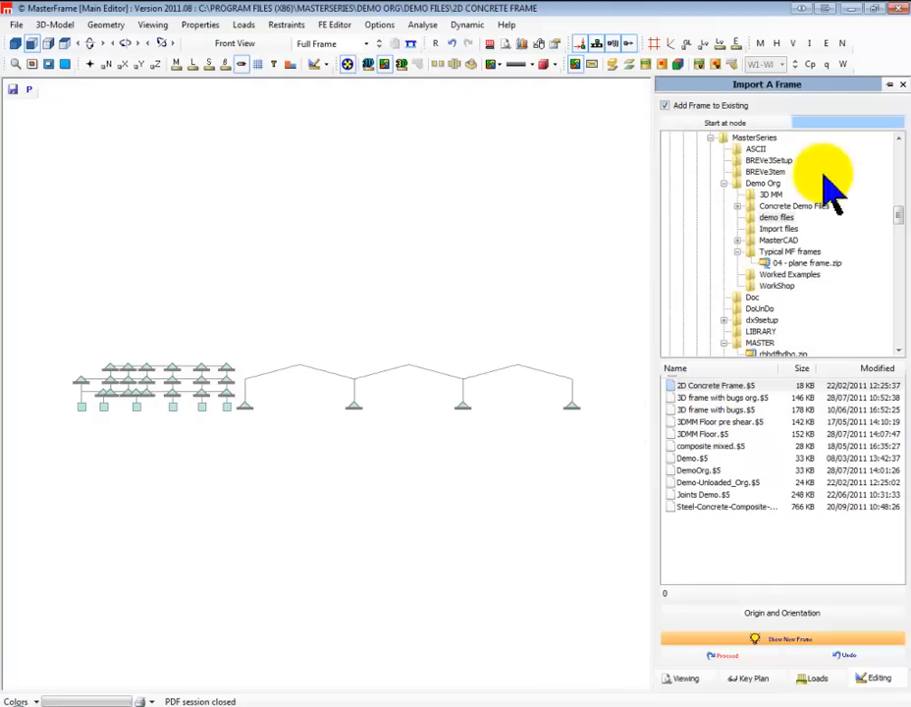
left_click(756, 614)
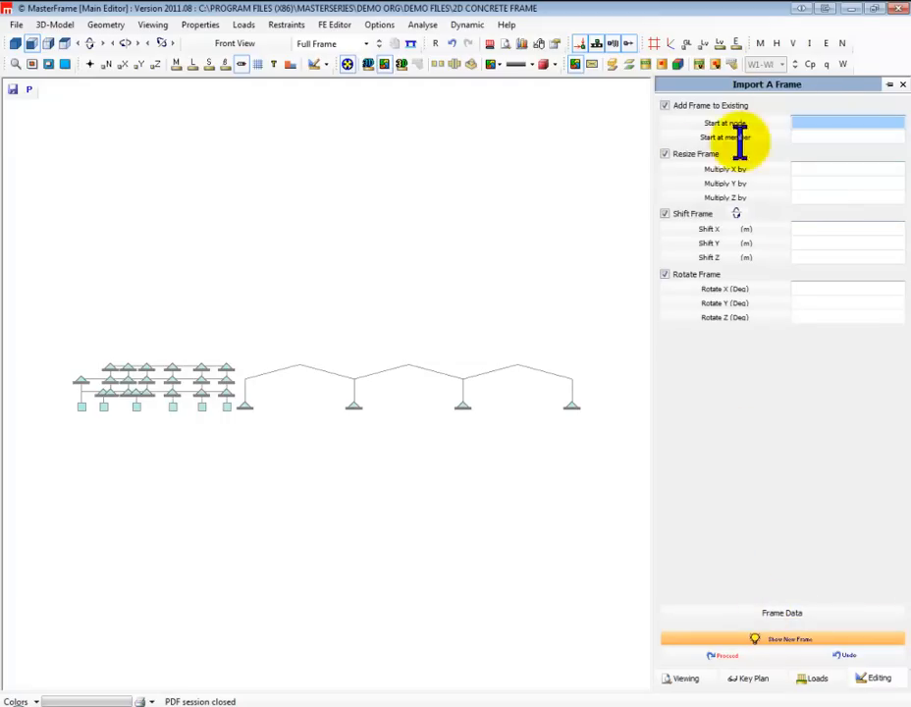
left_click(819, 261)
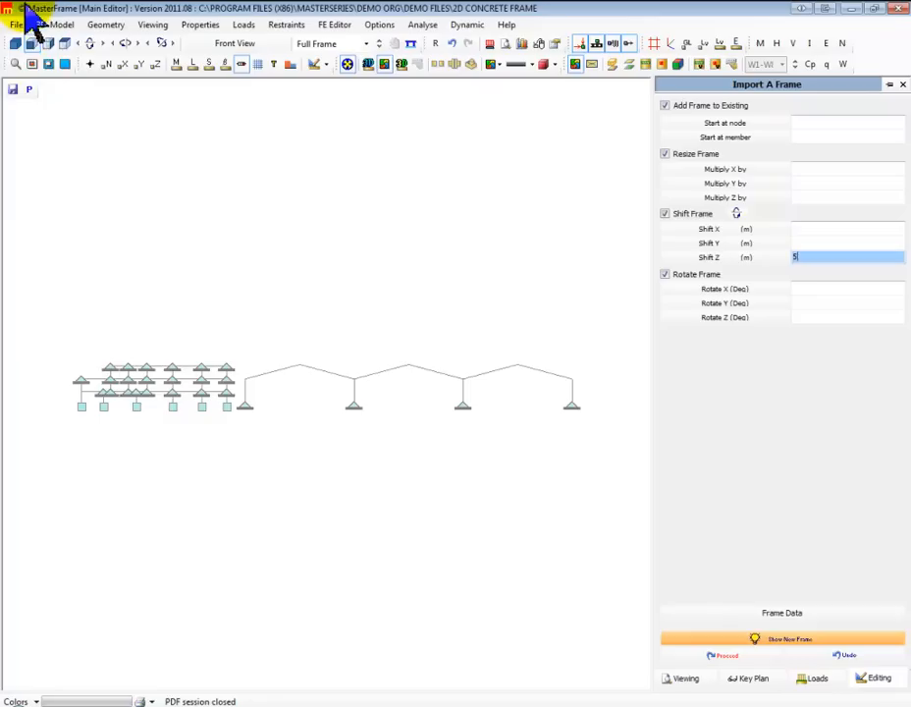
left_click(17, 45)
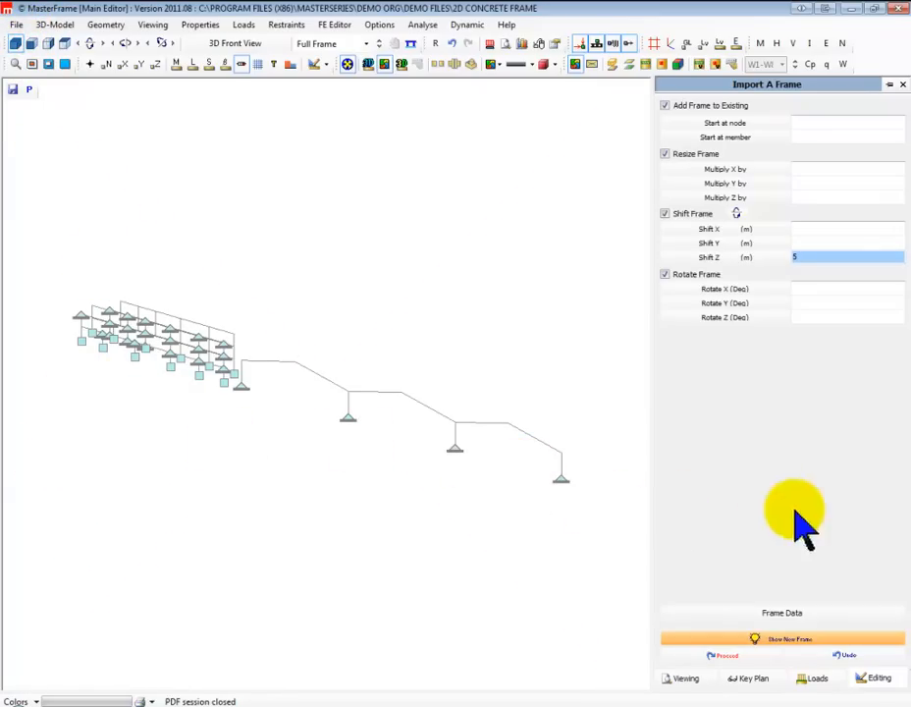
left_click(727, 656)
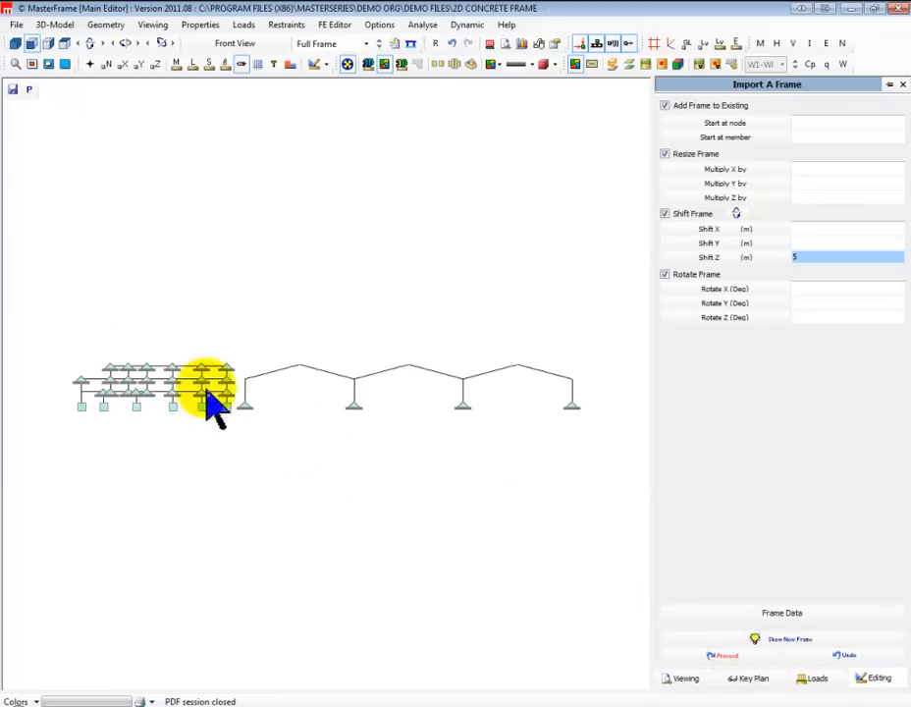
left_click(16, 43)
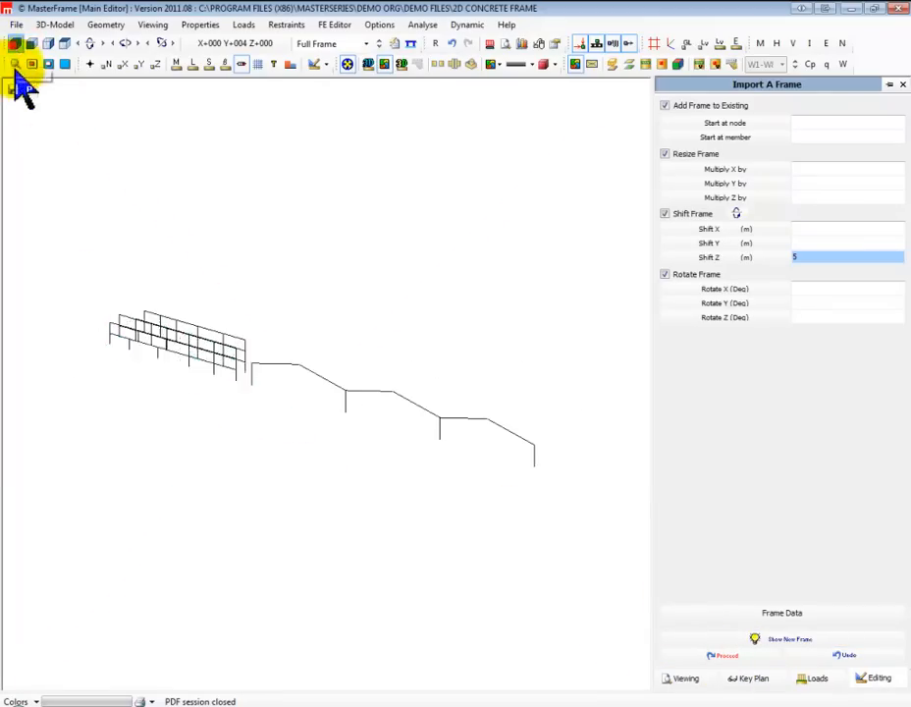
left_click_drag(370, 452, 85, 396)
left_click_drag(327, 379, 647, 237)
left_click_drag(438, 294, 510, 368)
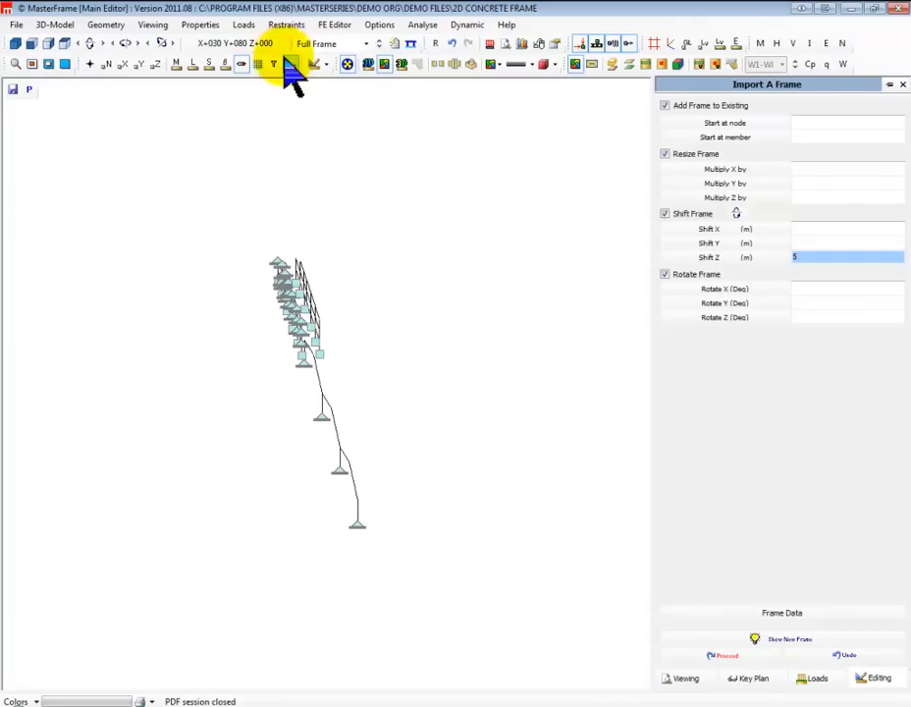
Undo the concrete frame import and the portal frame addition
left_click(454, 46)
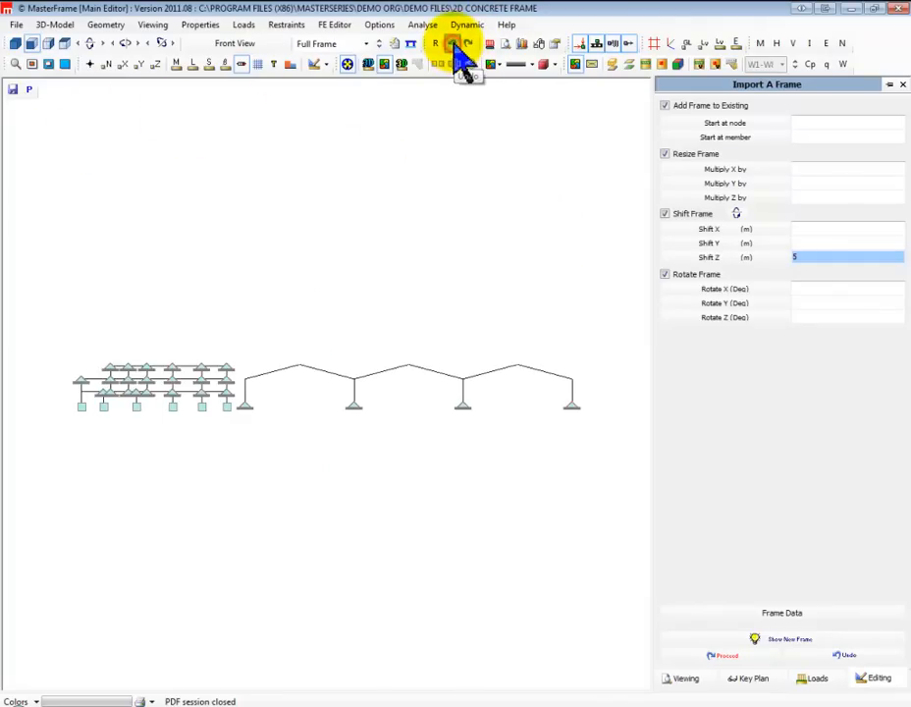
left_click(456, 46)
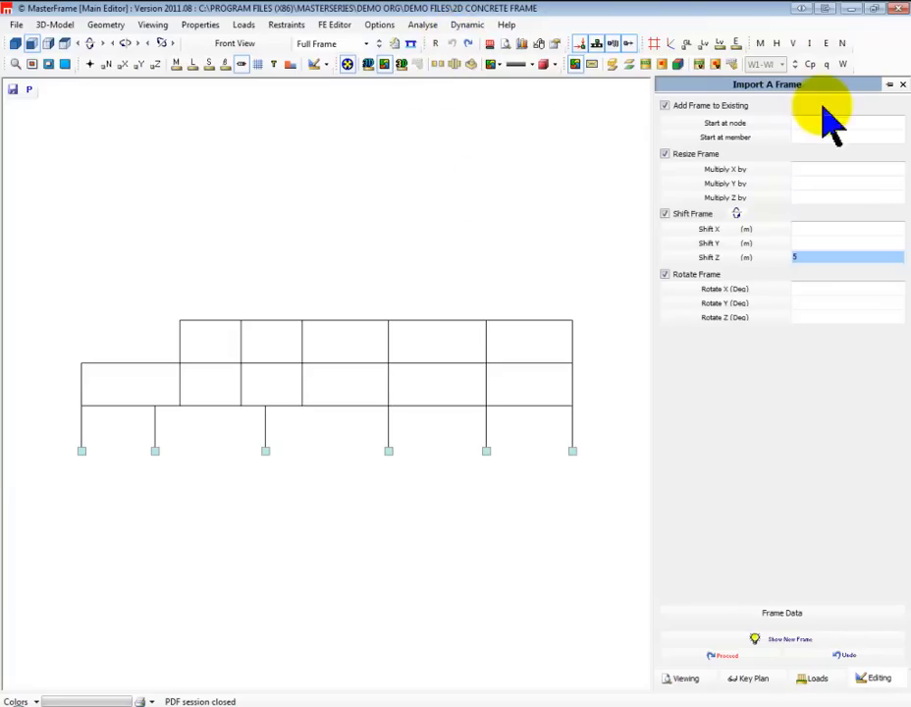
Duplicate the whole concrete frame with tied members, using a 5 m shift in Z and 4 repeats, and view it in 3D
left_click(901, 85)
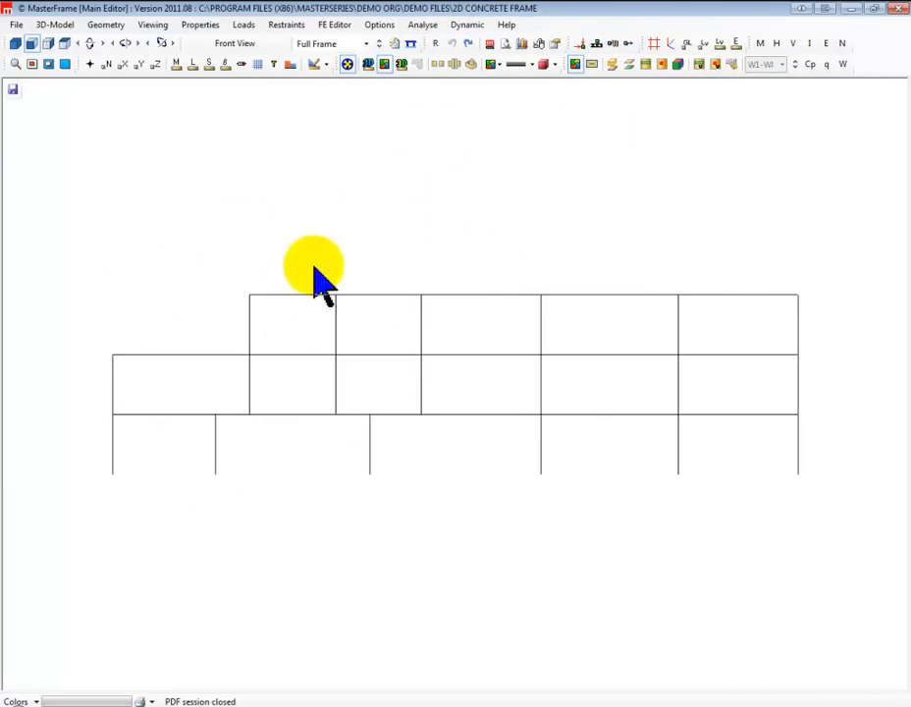
left_click(106, 25)
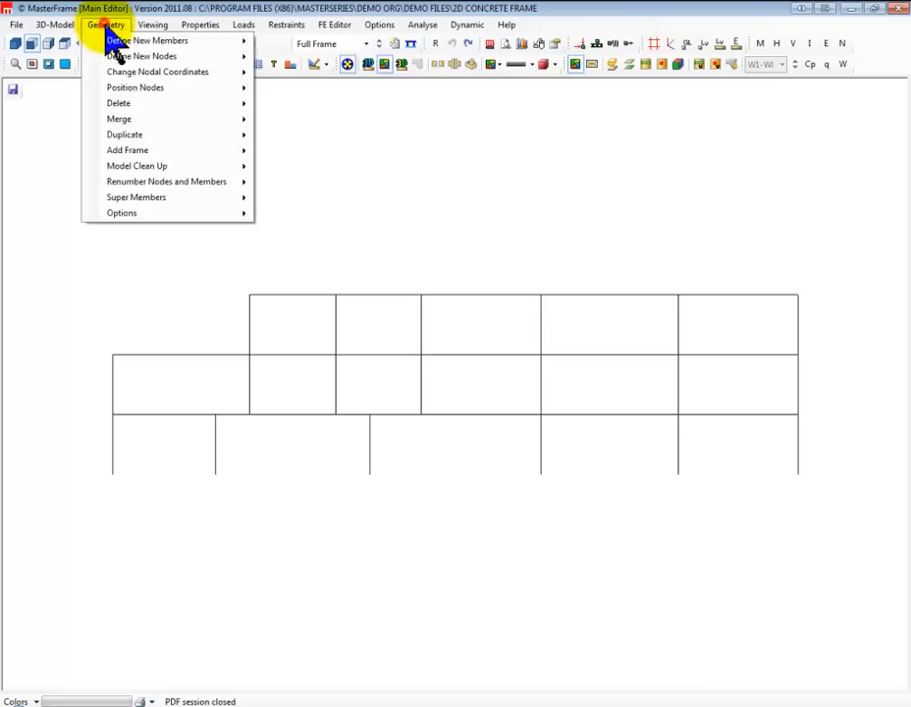
mouse_move(142, 152)
left_click(155, 131)
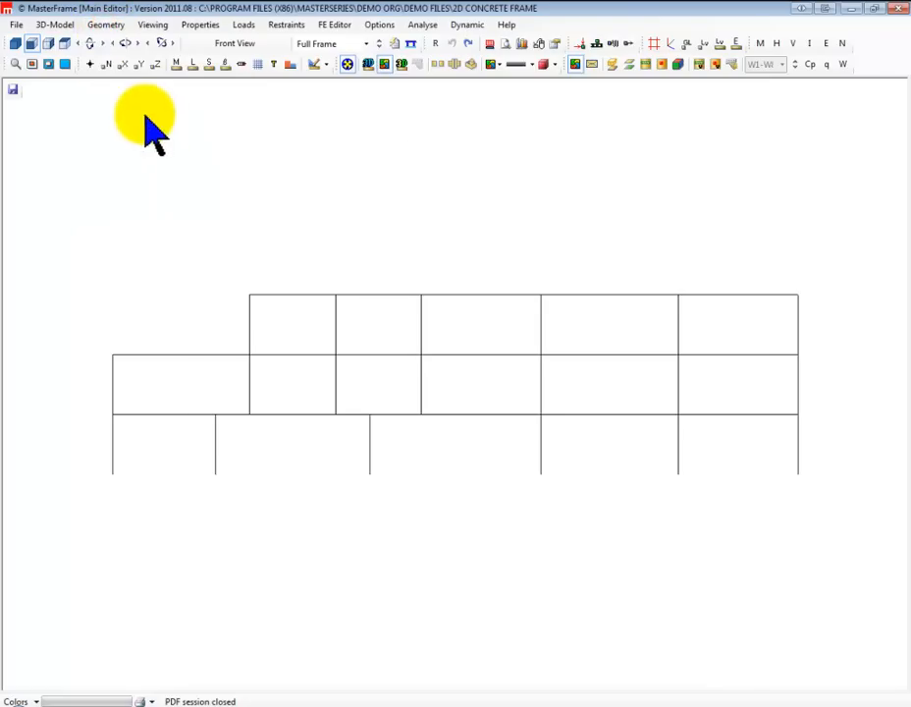
left_click(111, 24)
mouse_move(176, 135)
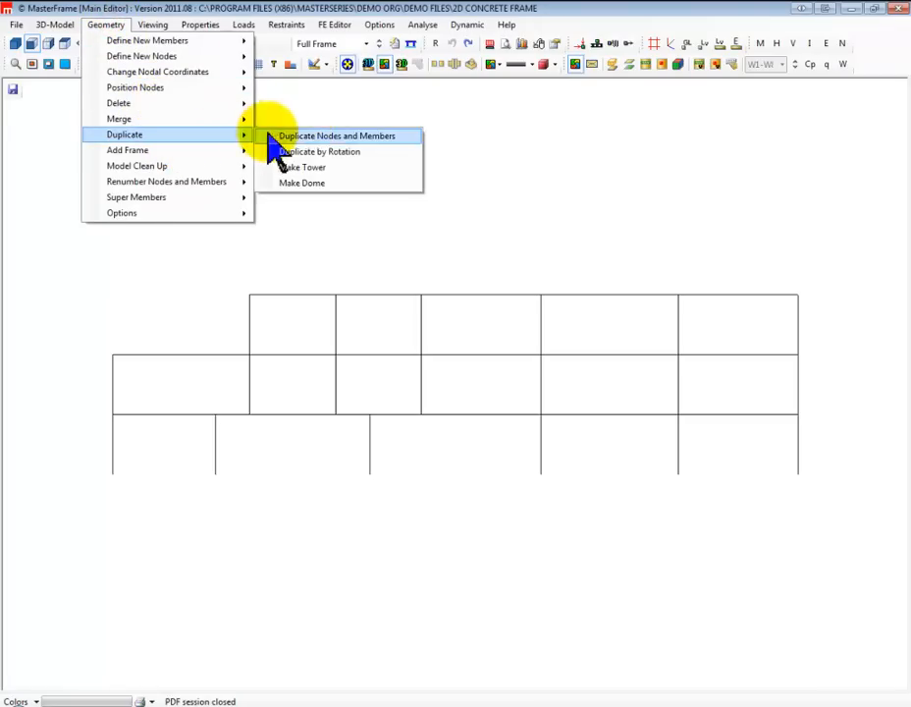
left_click(342, 140)
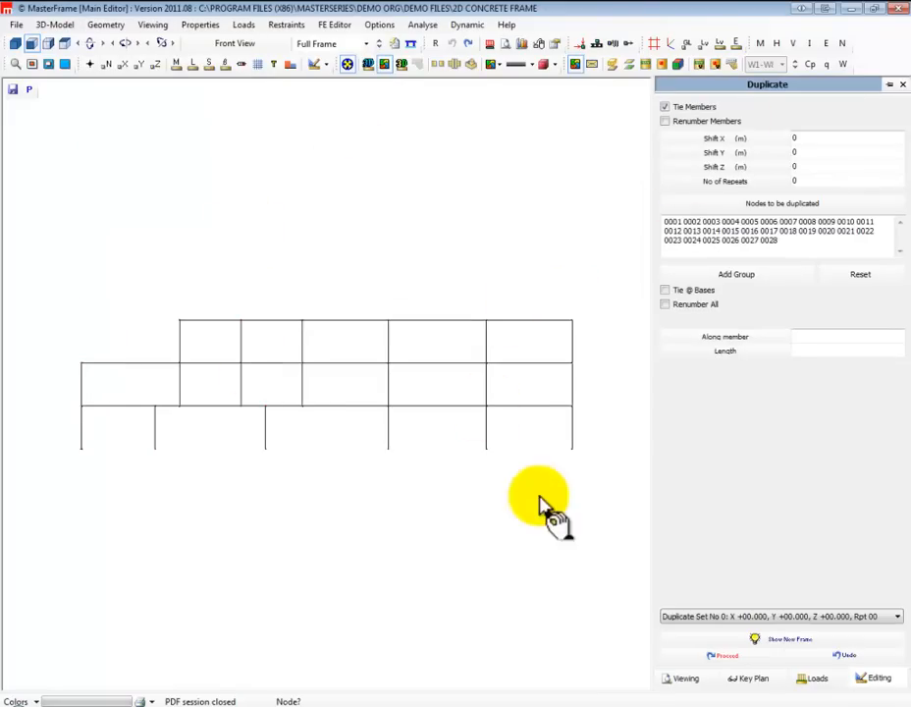
left_click(718, 167)
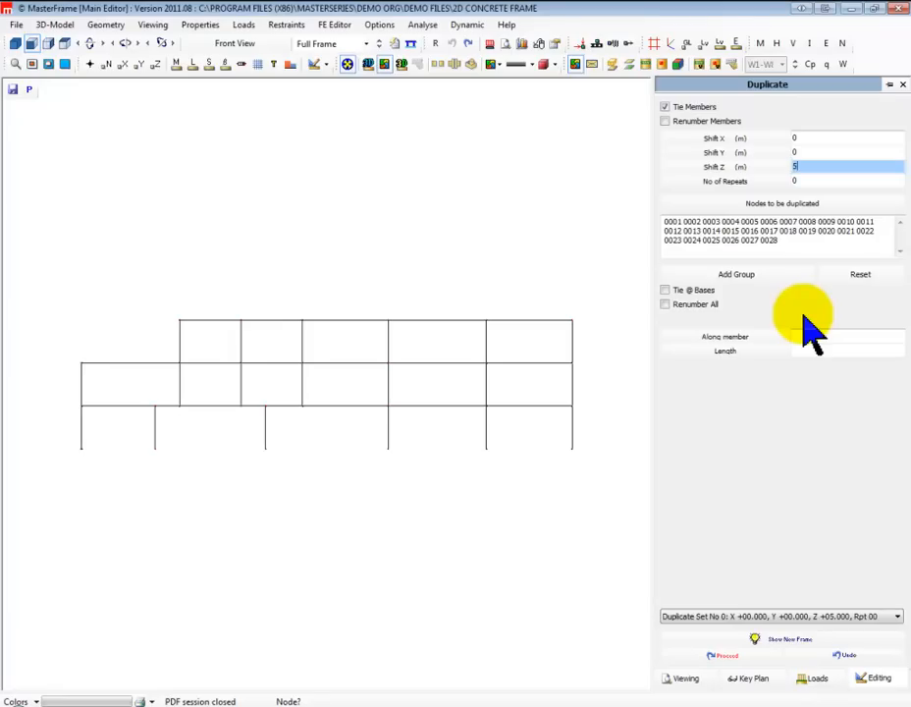
left_click(694, 178)
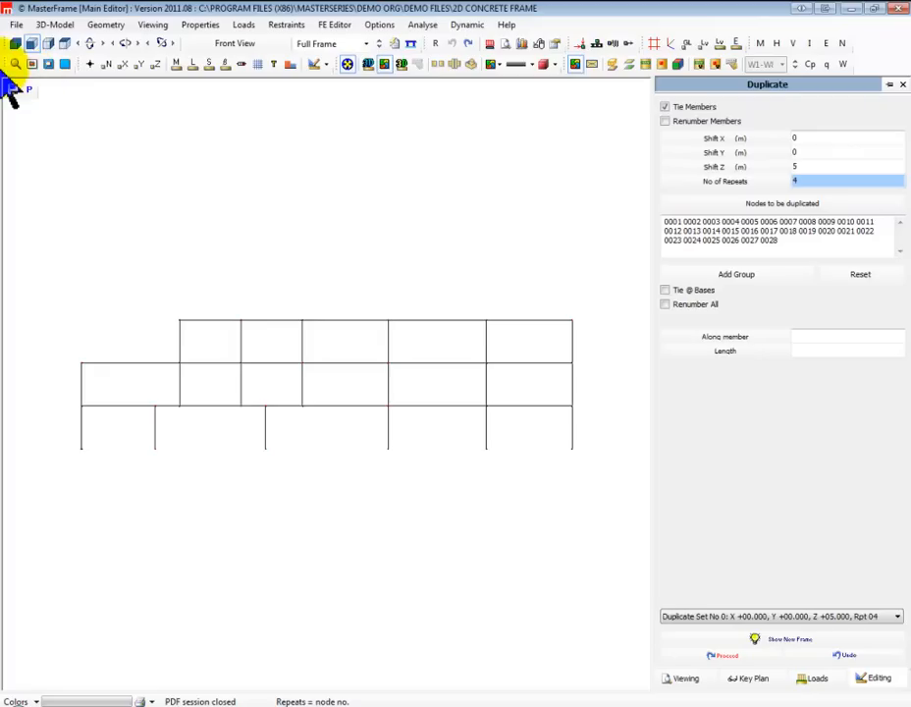
left_click(17, 44)
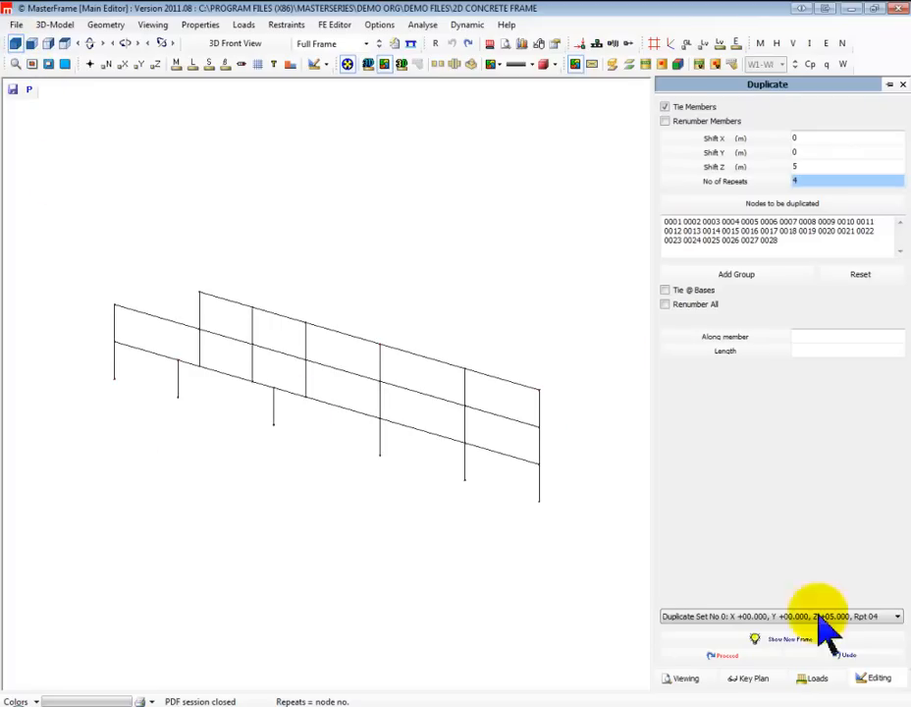
left_click(726, 655)
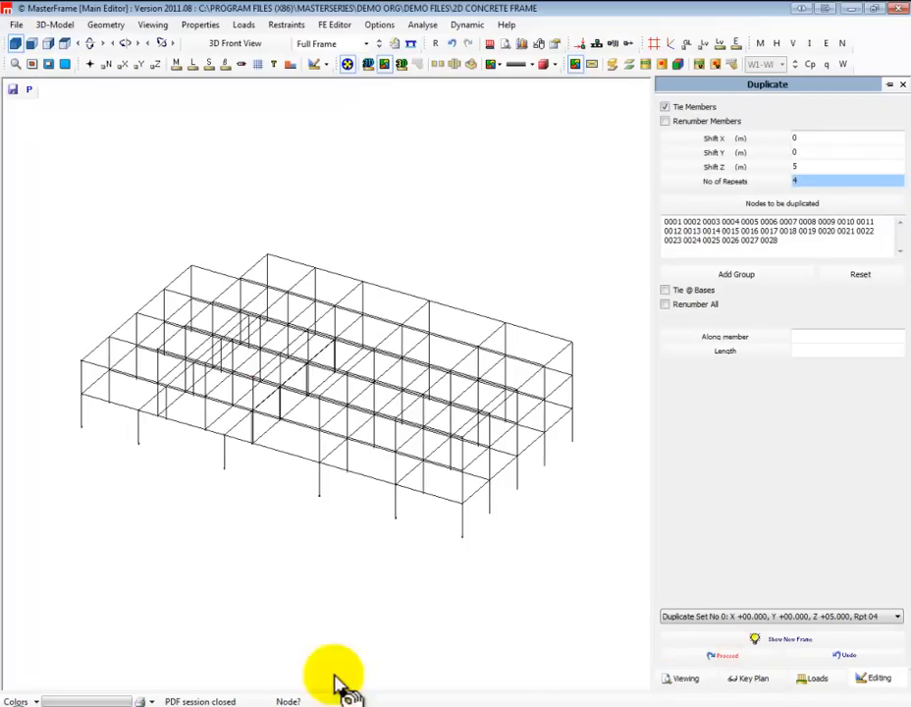
left_click_drag(179, 552, 511, 260)
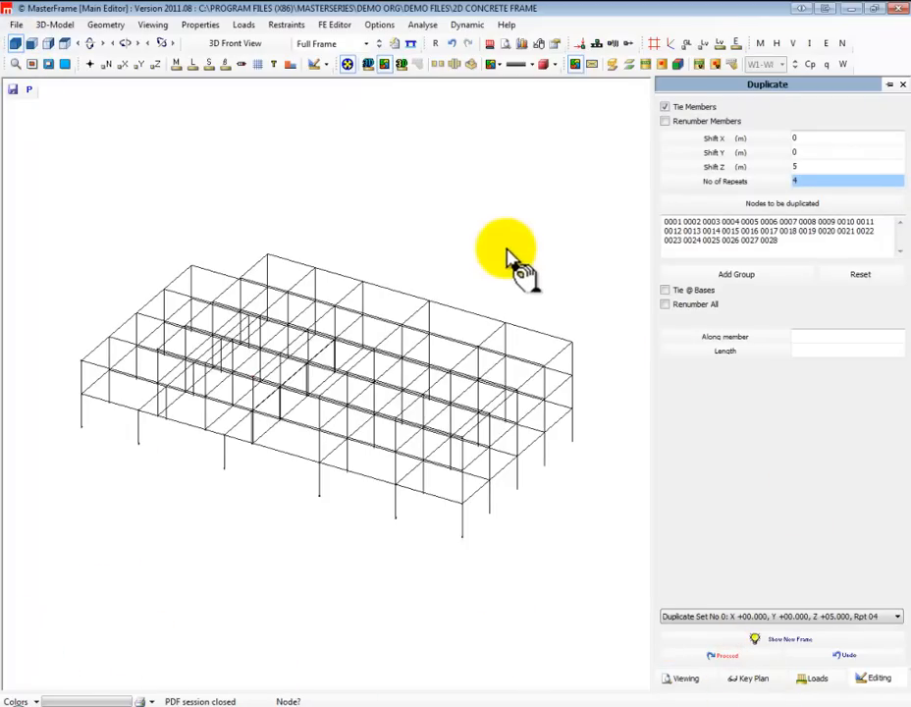
Undo the duplicated frames and define Duplicate Set No 1 with Shift Y 1 m, Shift Z 2 m and 2 repeats
left_click(851, 656)
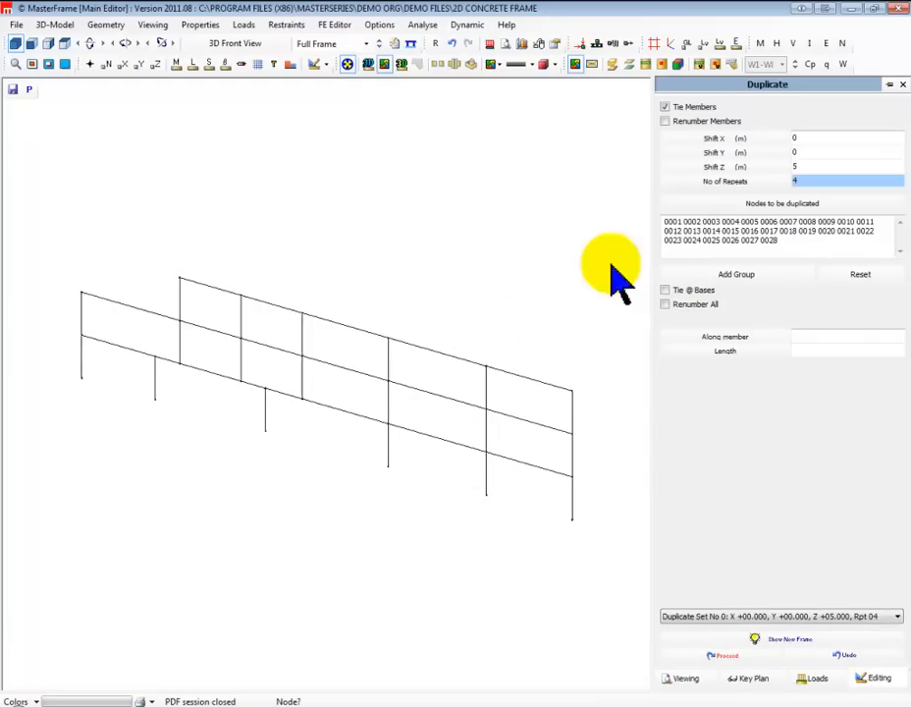
left_click(724, 617)
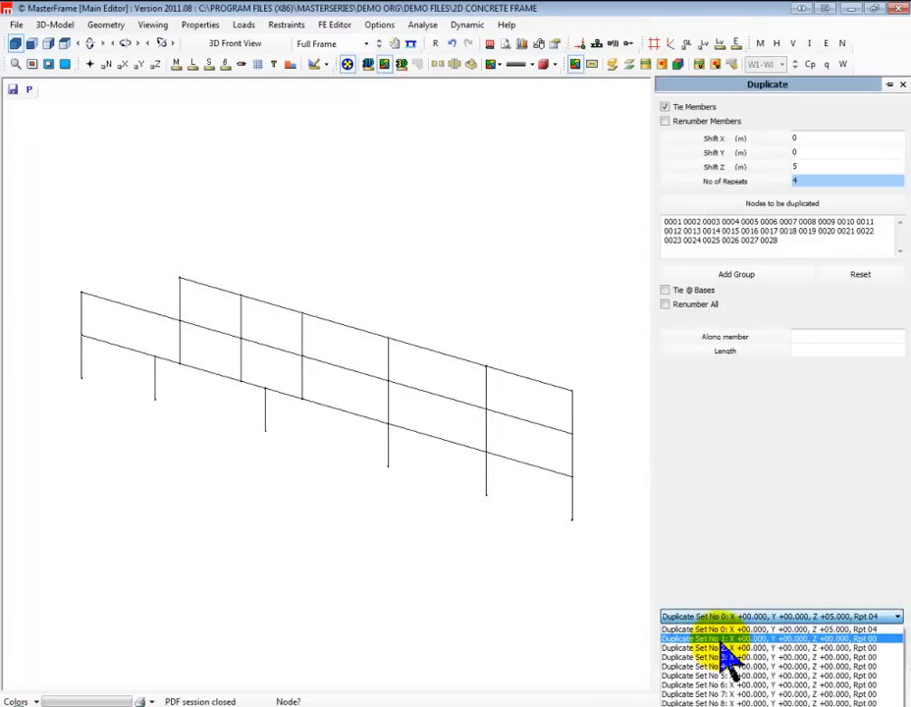
left_click(724, 639)
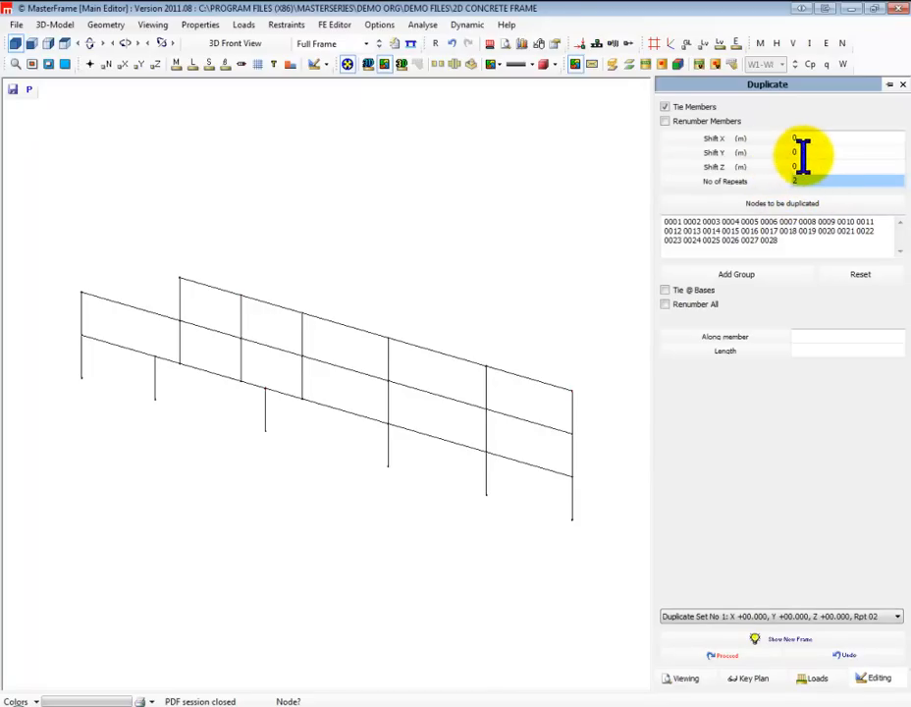
left_click(803, 167)
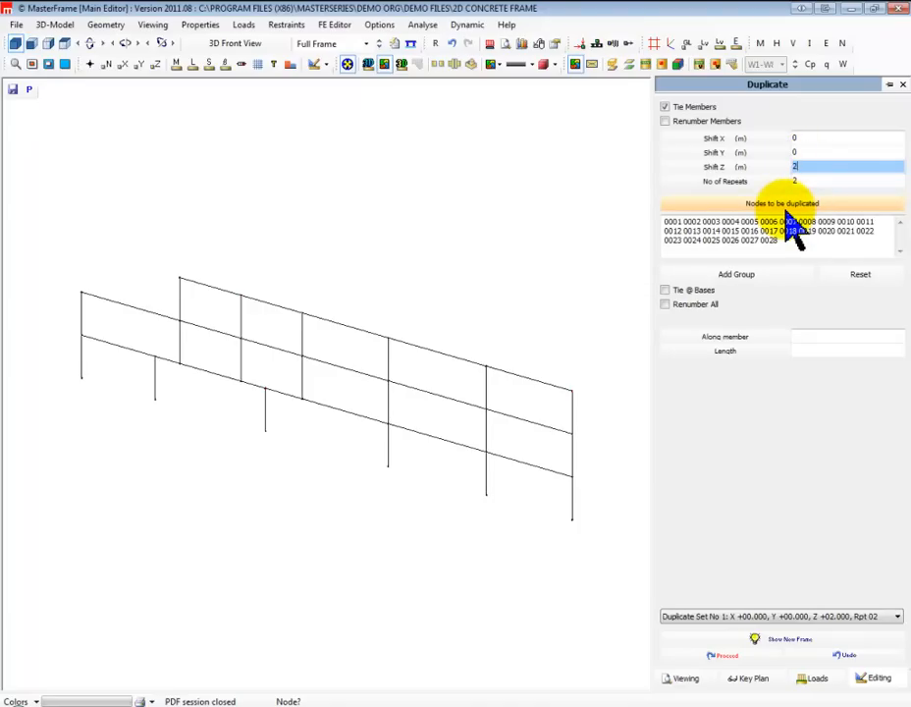
left_click(803, 152)
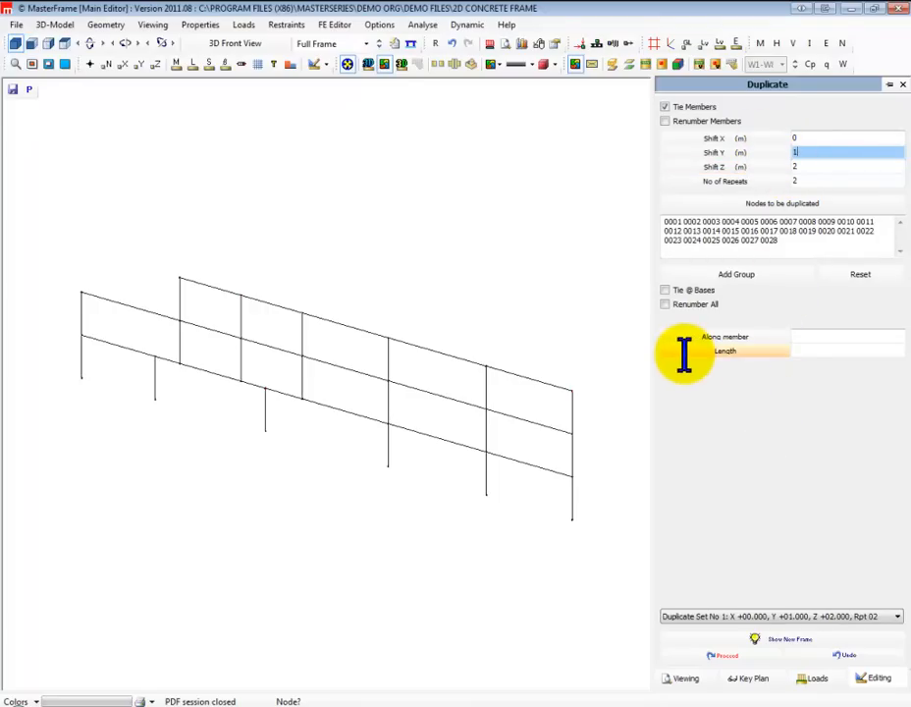
Define Duplicate Set No 2 with Shift Z 4 m and 3 repeats
left_click(781, 617)
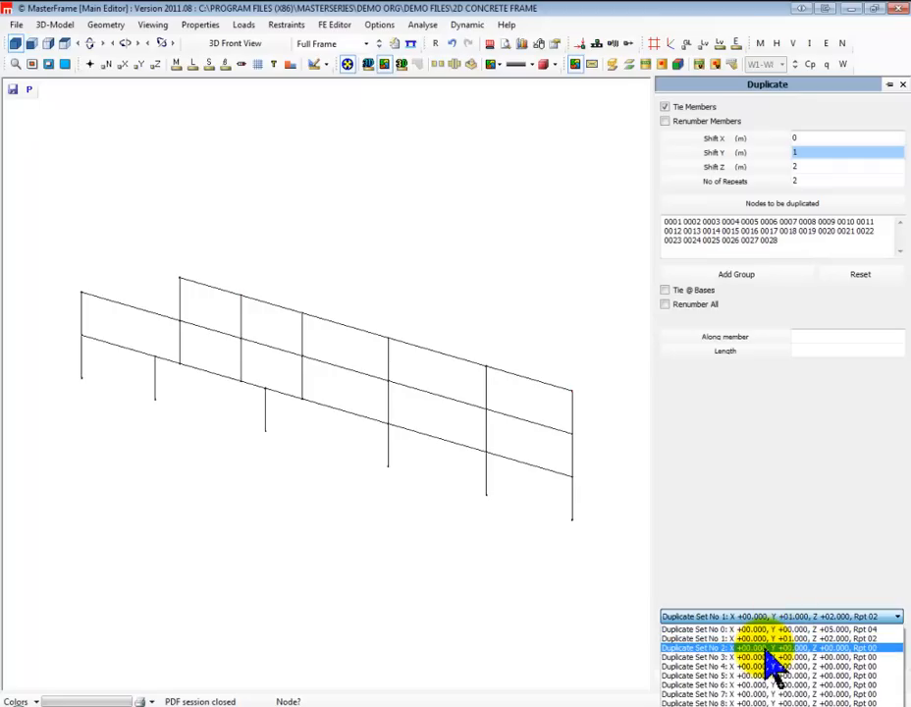
left_click(768, 648)
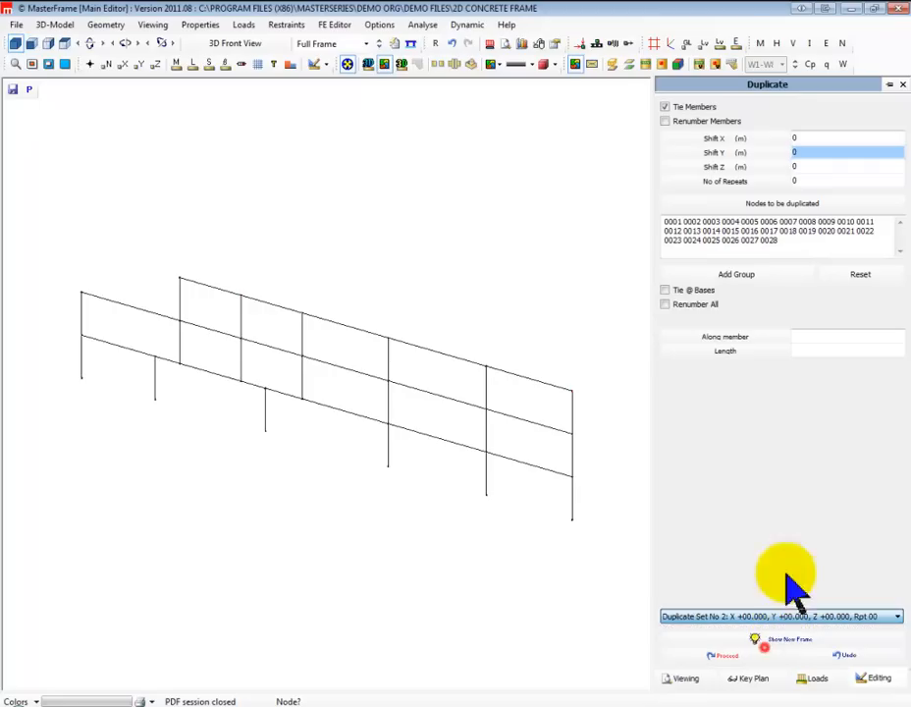
left_click(792, 166)
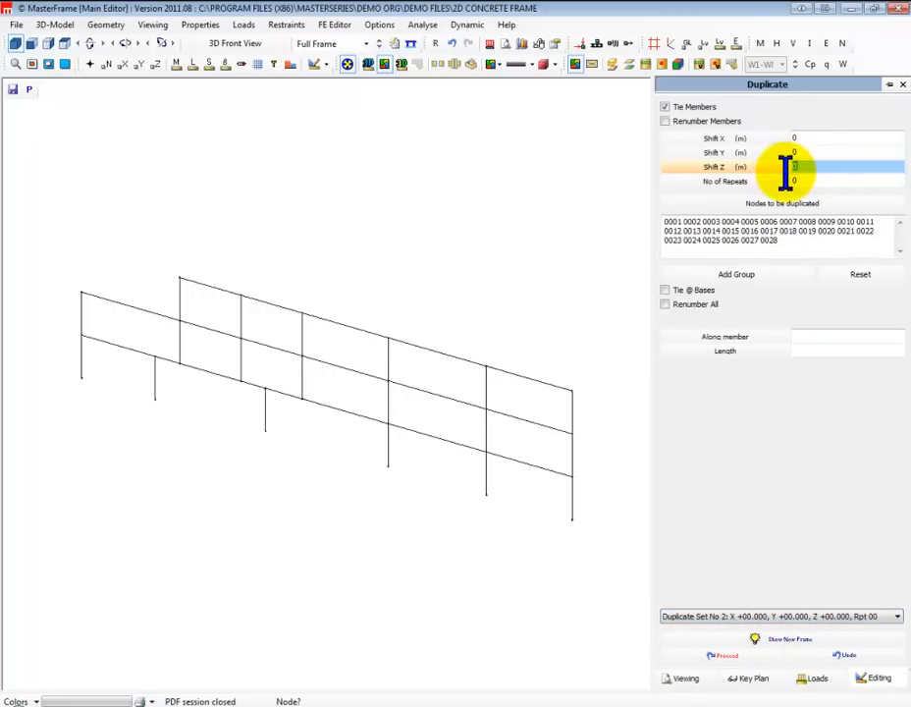
type("4")
left_click(811, 181)
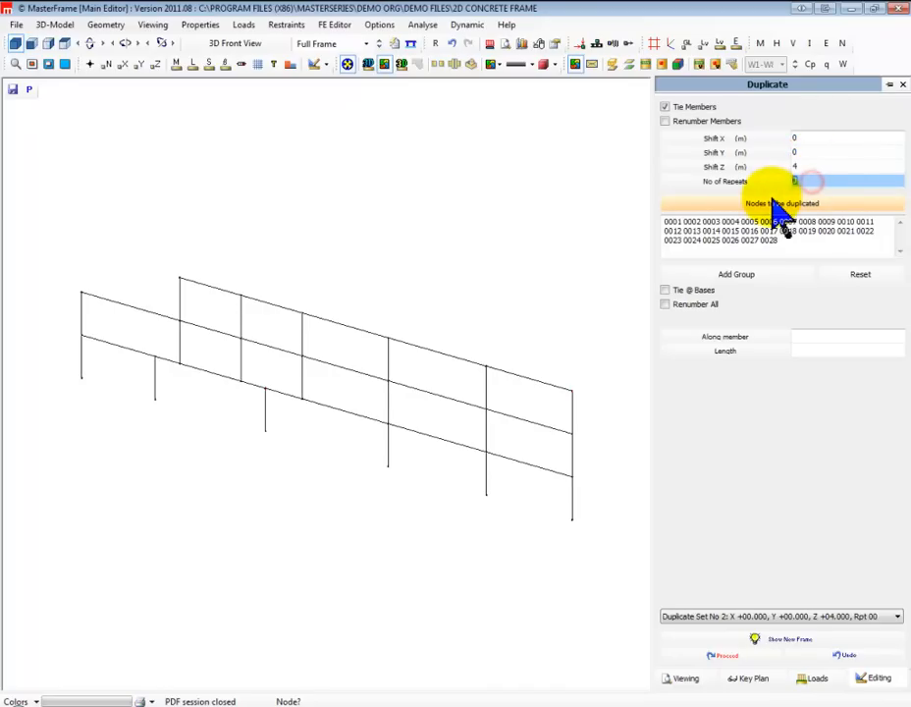
Preview the frame from all duplicate sets in 3D, front and east views, and generate the duplicates
left_click(721, 644)
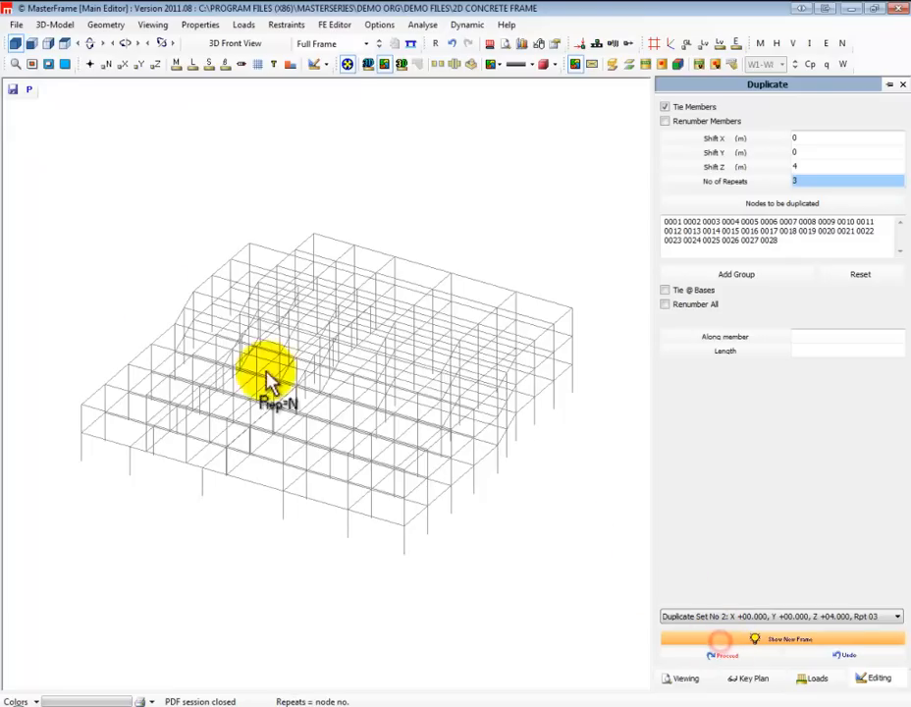
middle_click_drag(139, 401, 110, 393)
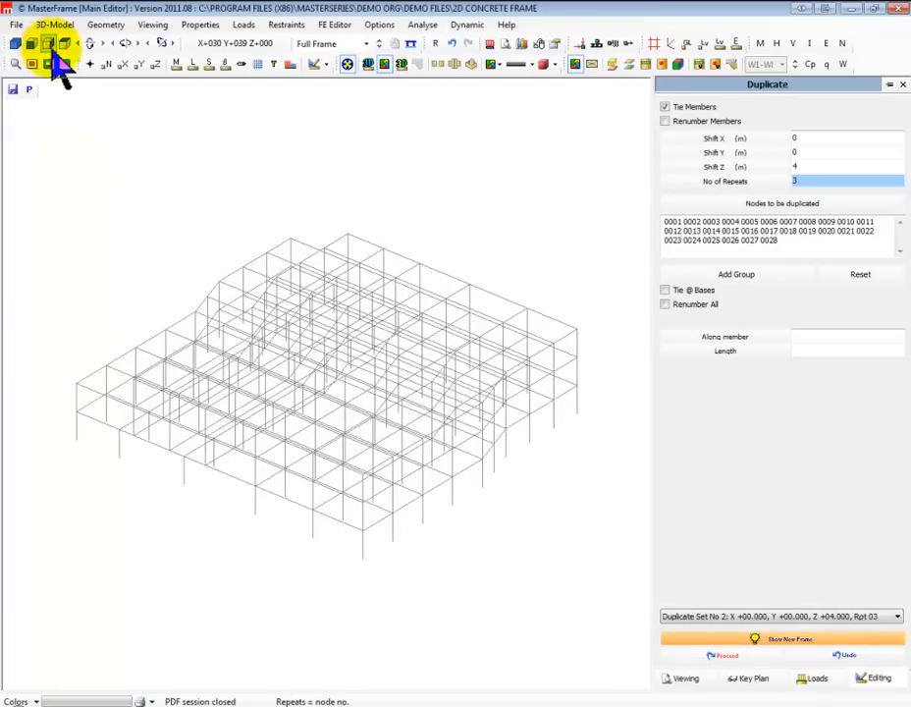
left_click(31, 45)
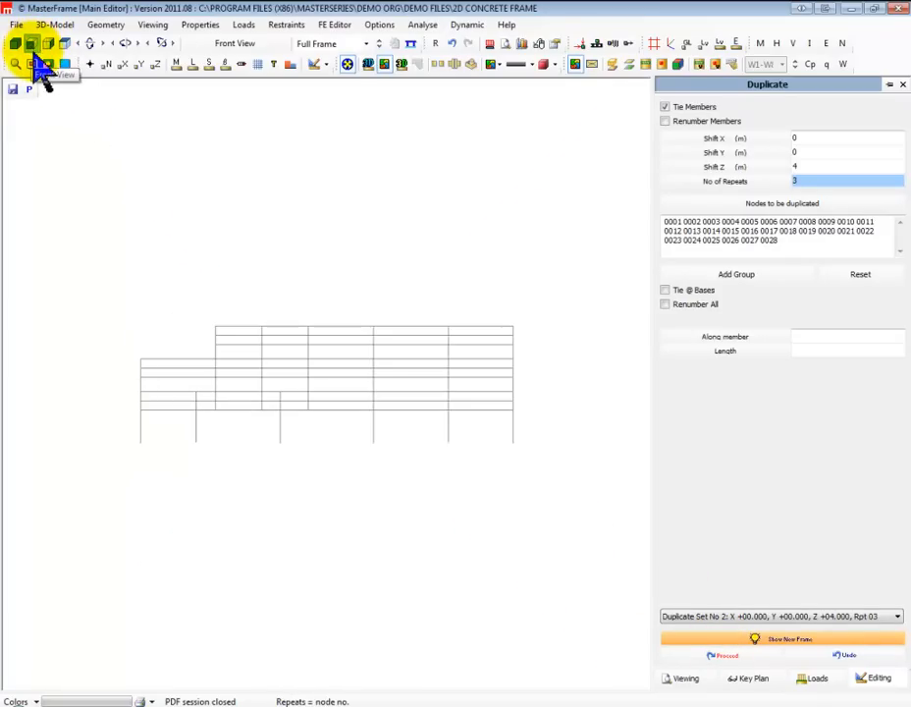
left_click(48, 45)
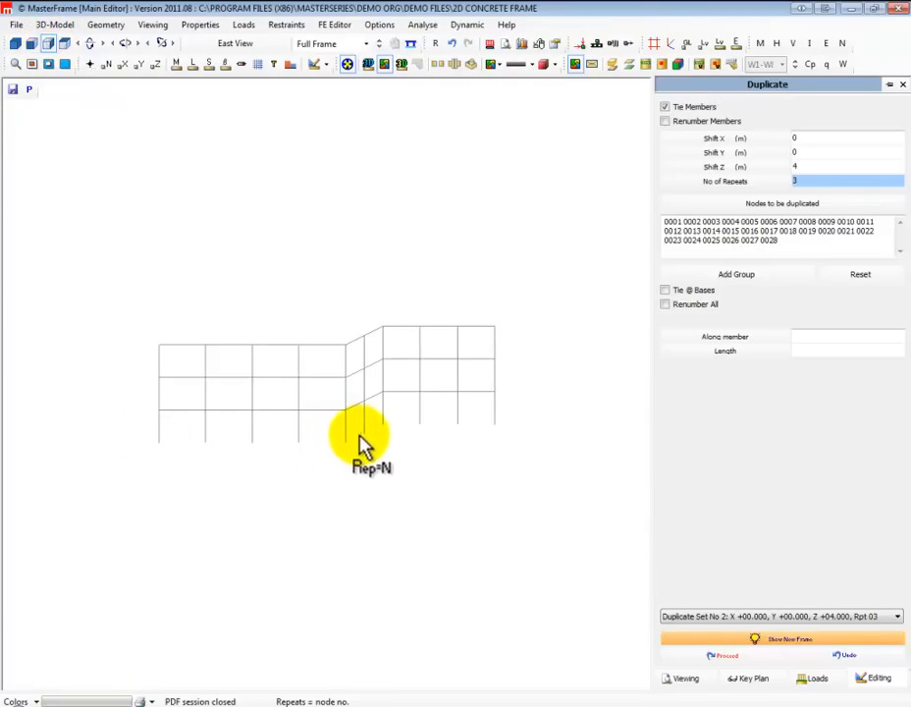
left_click(16, 44)
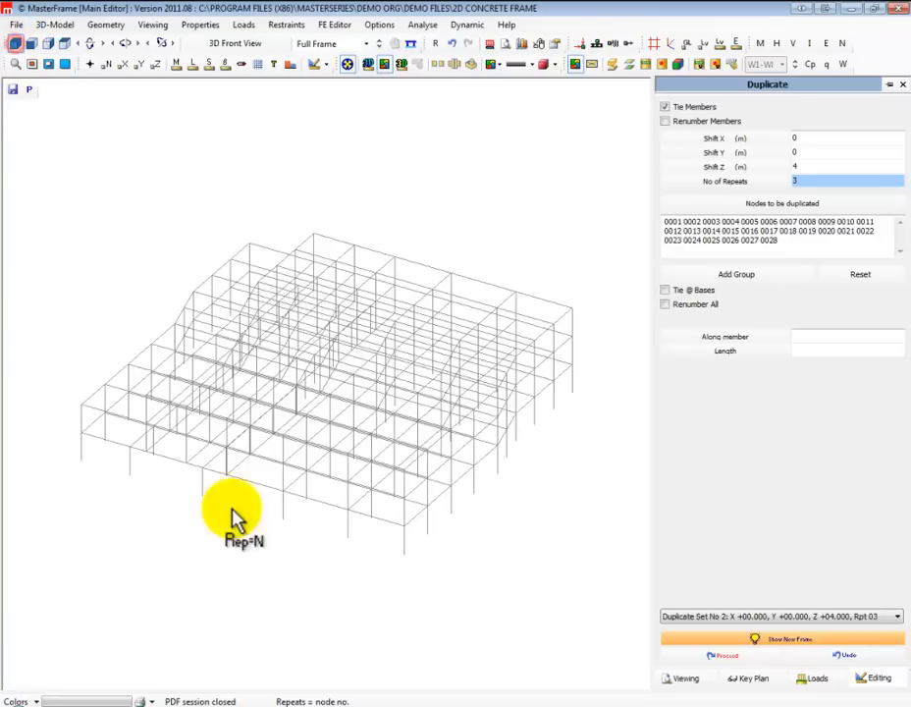
left_click(720, 656)
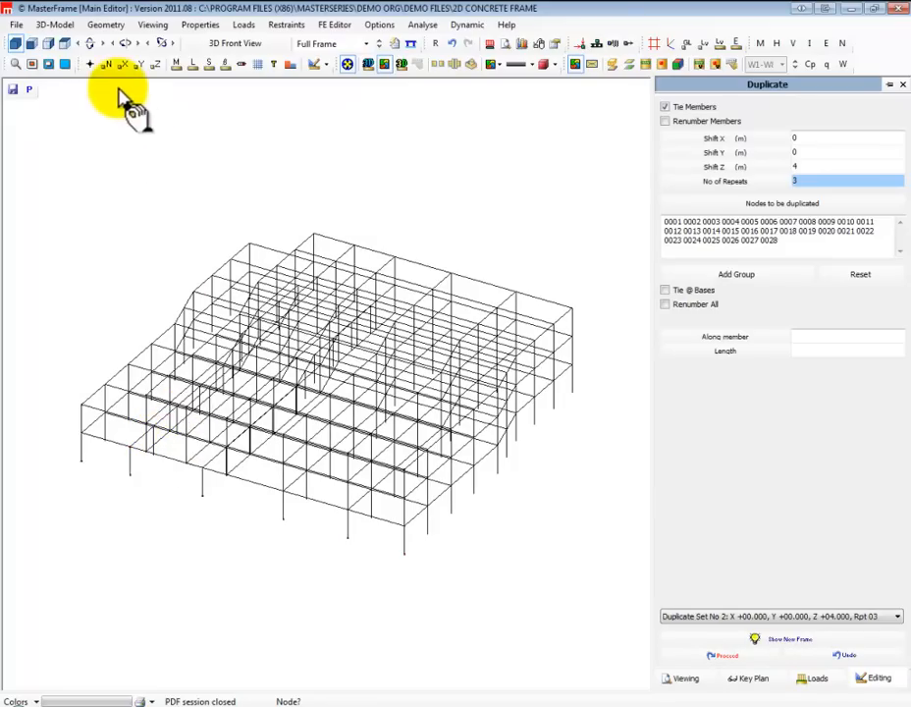
Undo the multi-set duplication, close the Duplicate command and return the single concrete frame to the front view
left_click(451, 44)
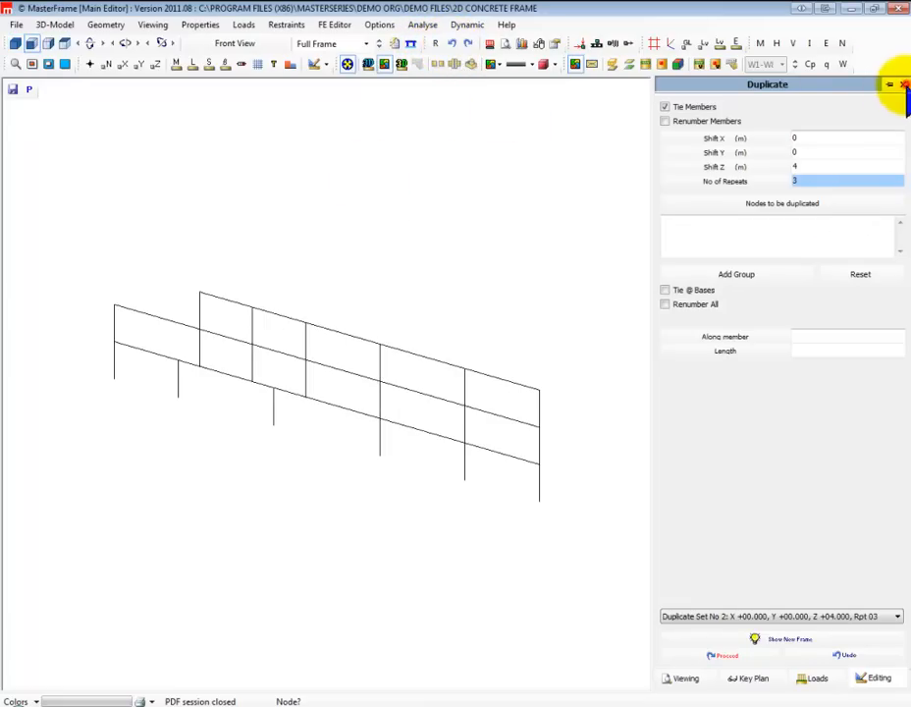
left_click(906, 86)
left_click_drag(794, 350, 476, 336)
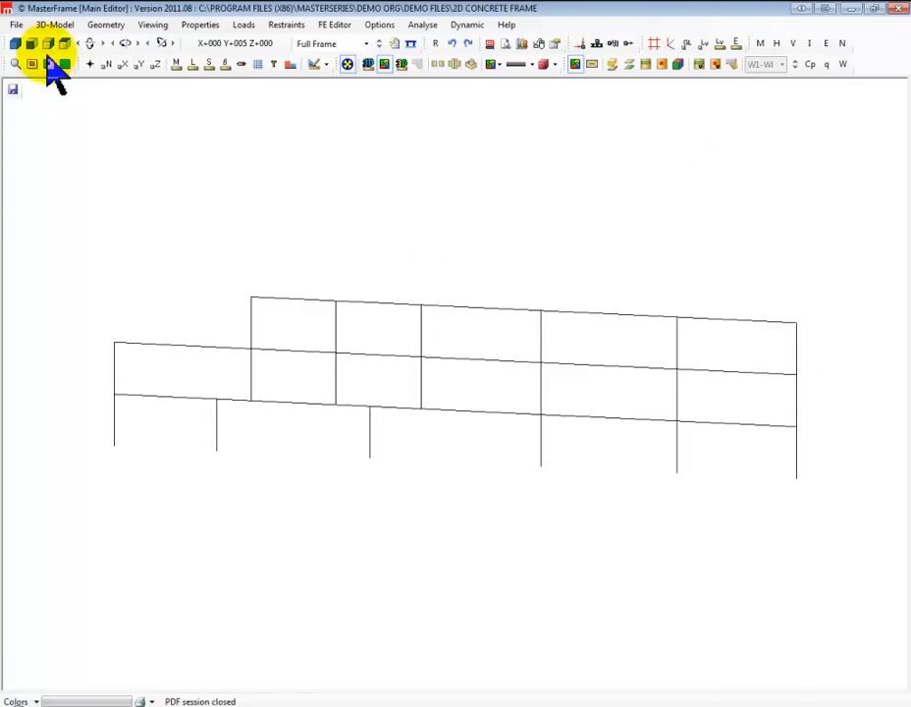
left_click(31, 47)
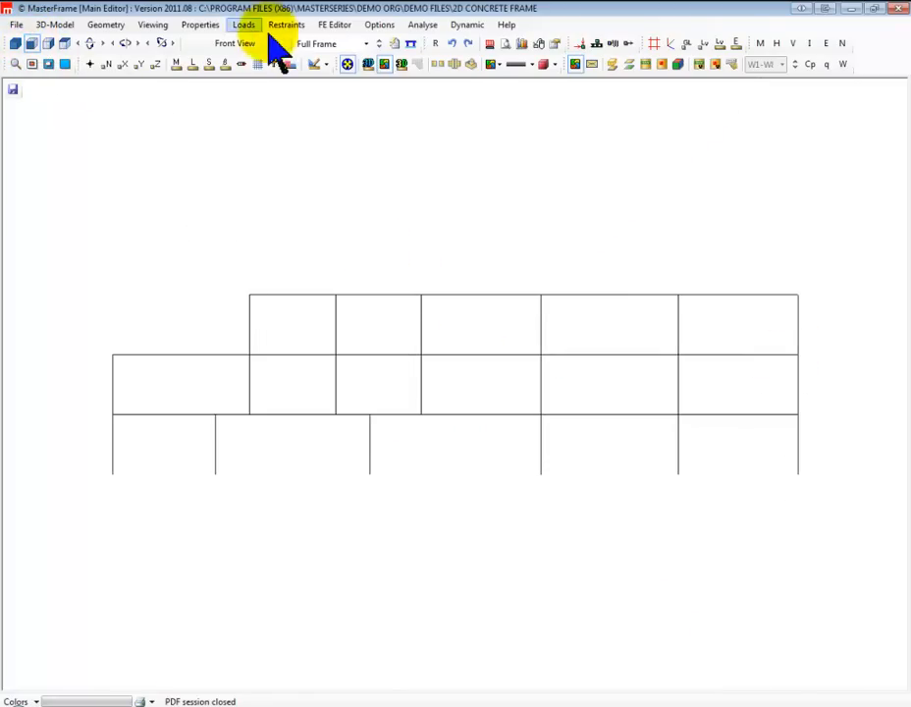
Open the recent file 04 - plane frame from Typical MF frames without saving 2D Concrete Frame, and display the plane frame's supports
left_click(18, 28)
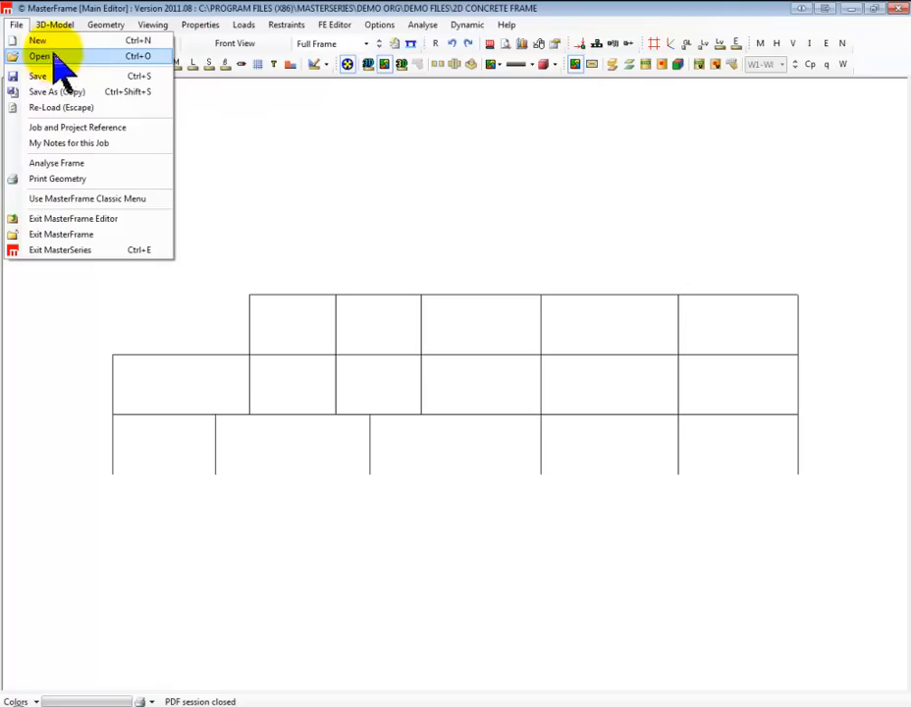
left_click(57, 56)
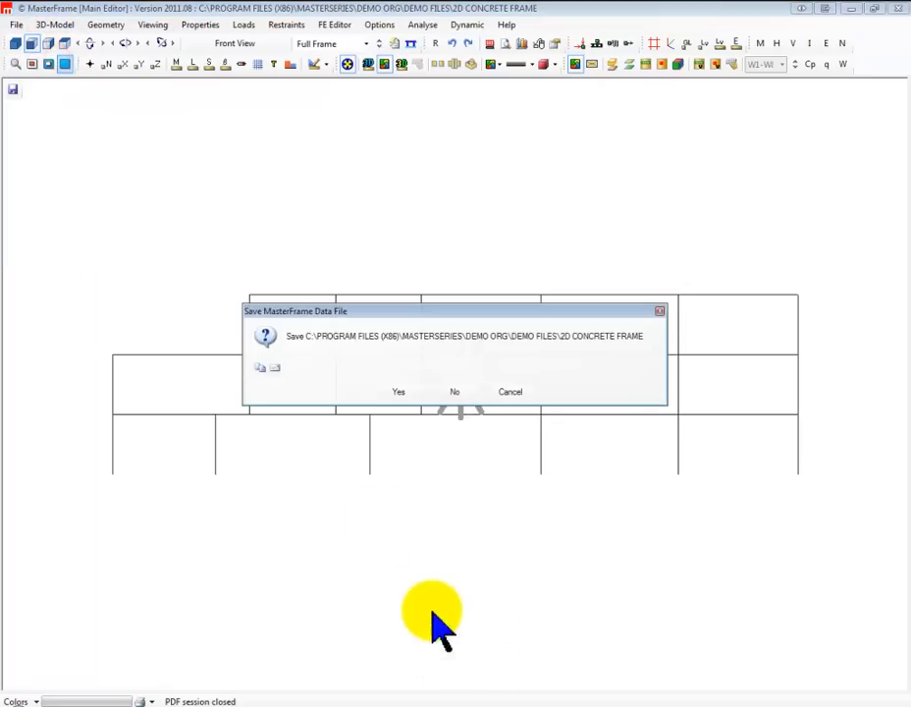
left_click(457, 392)
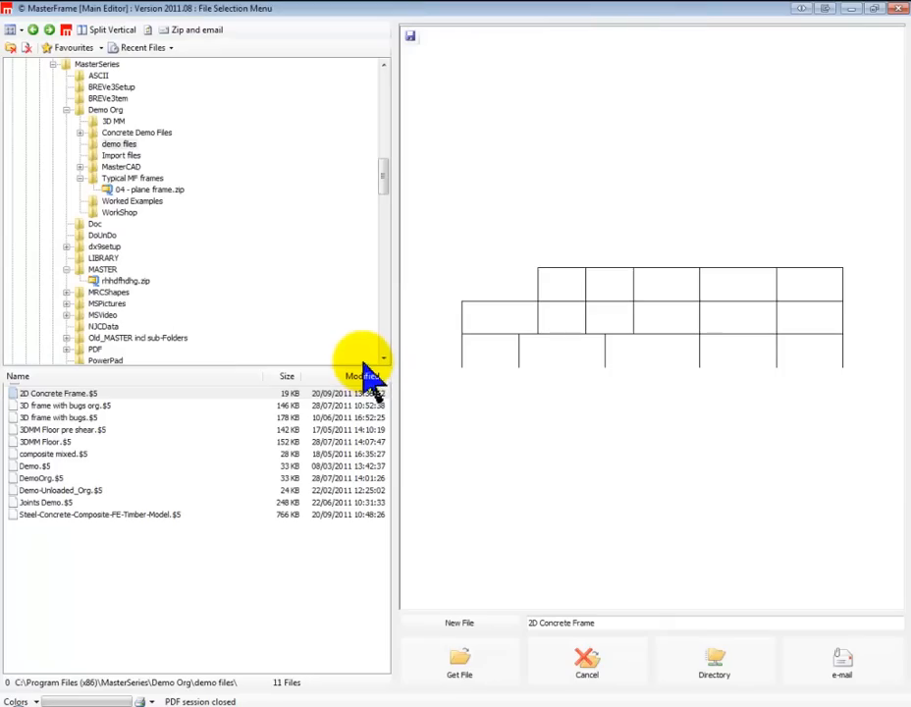
left_click(167, 49)
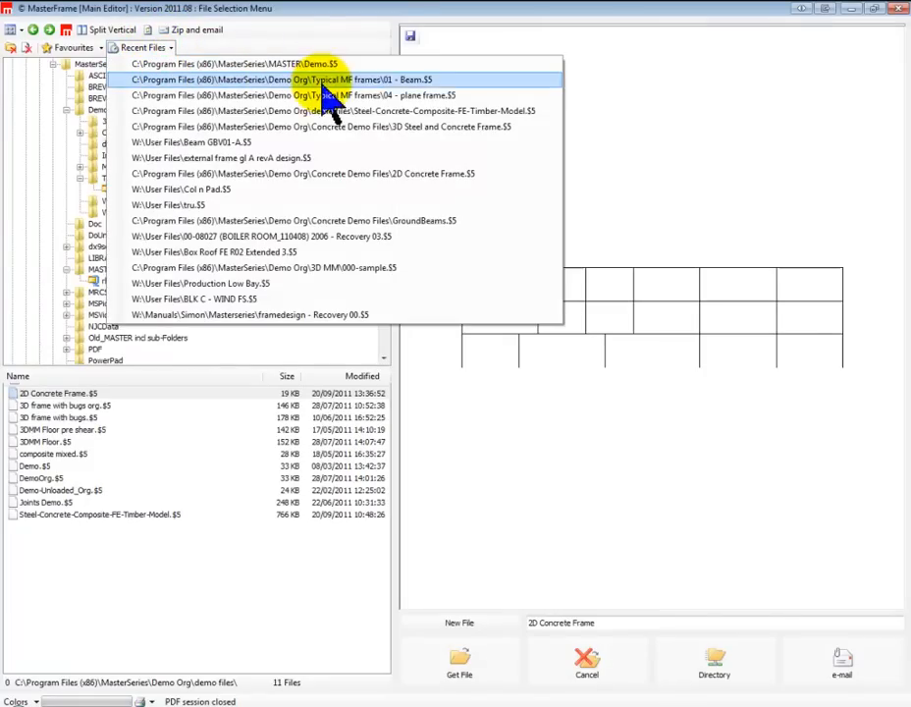
left_click(365, 96)
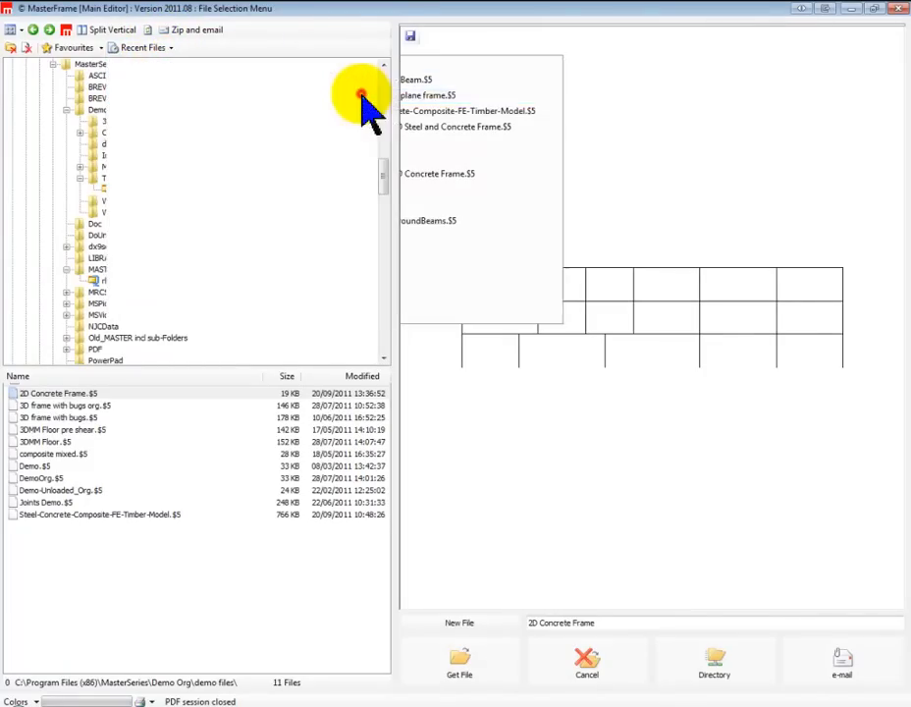
left_click(478, 678)
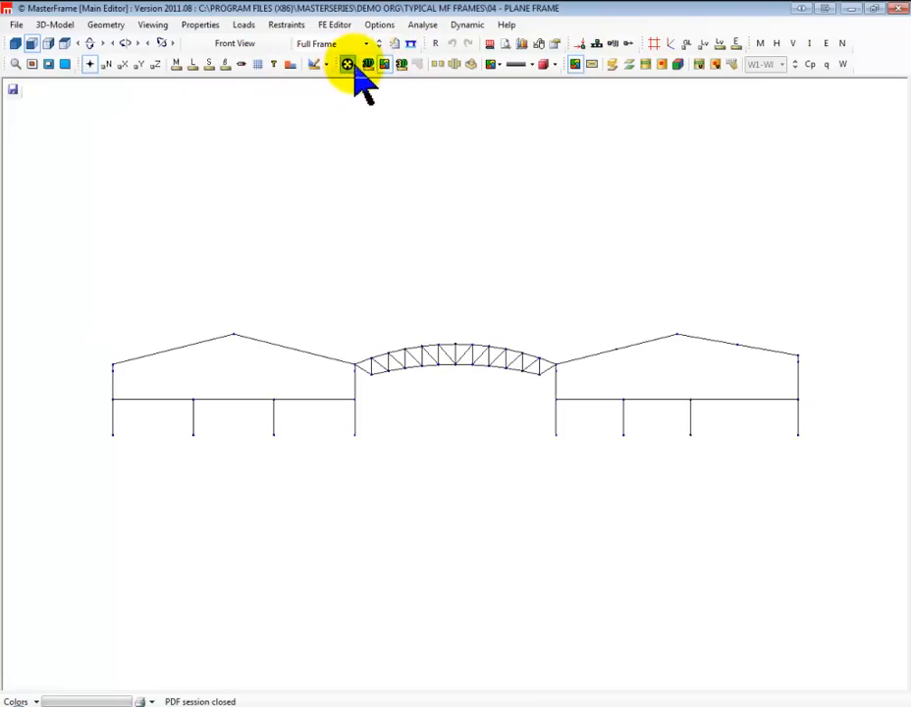
left_click(598, 44)
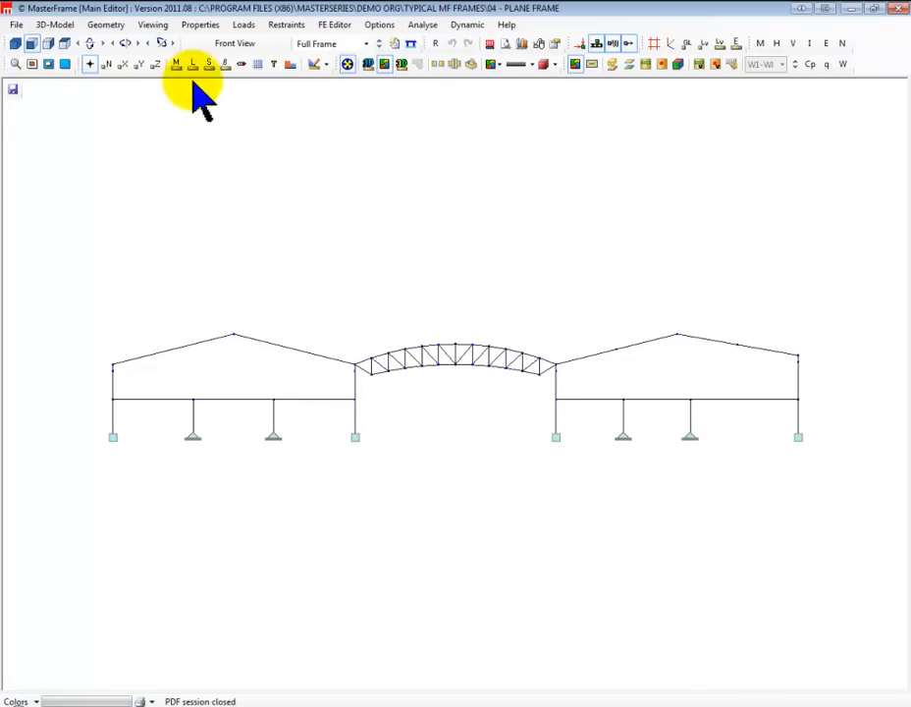
Display the member releases and release the minor and major axes at the inner column ends of both bays' floor beams
left_click(240, 65)
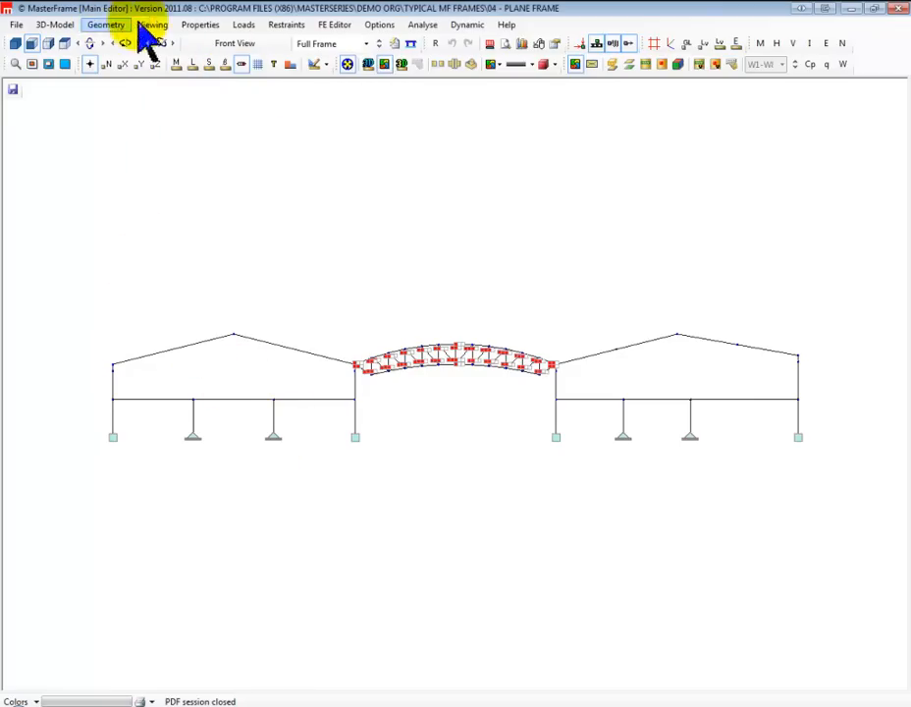
left_click(286, 25)
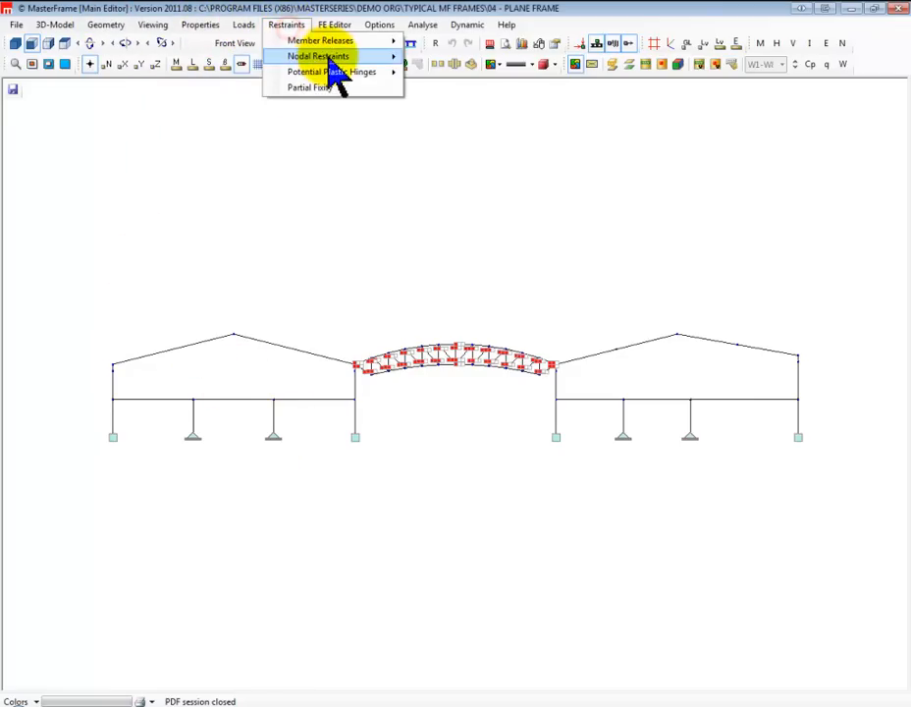
mouse_move(332, 61)
mouse_move(349, 42)
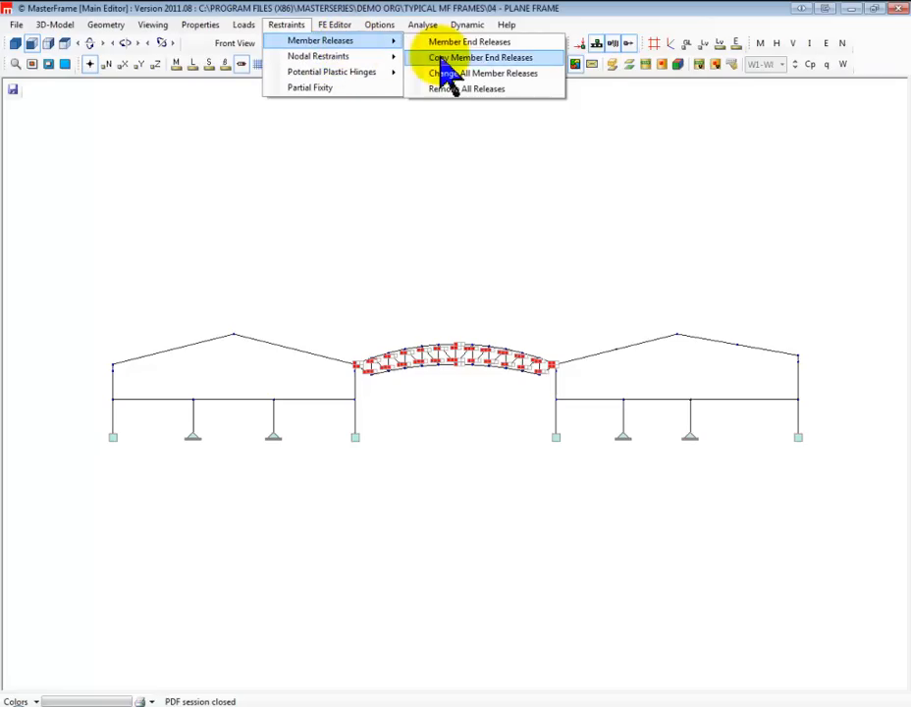
left_click(486, 42)
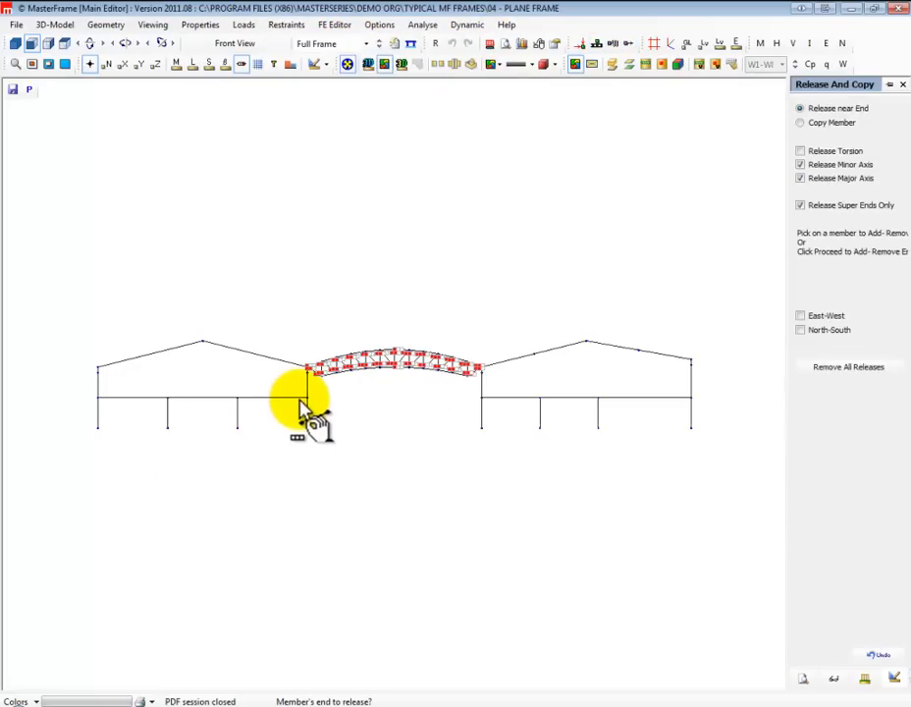
left_click(304, 398)
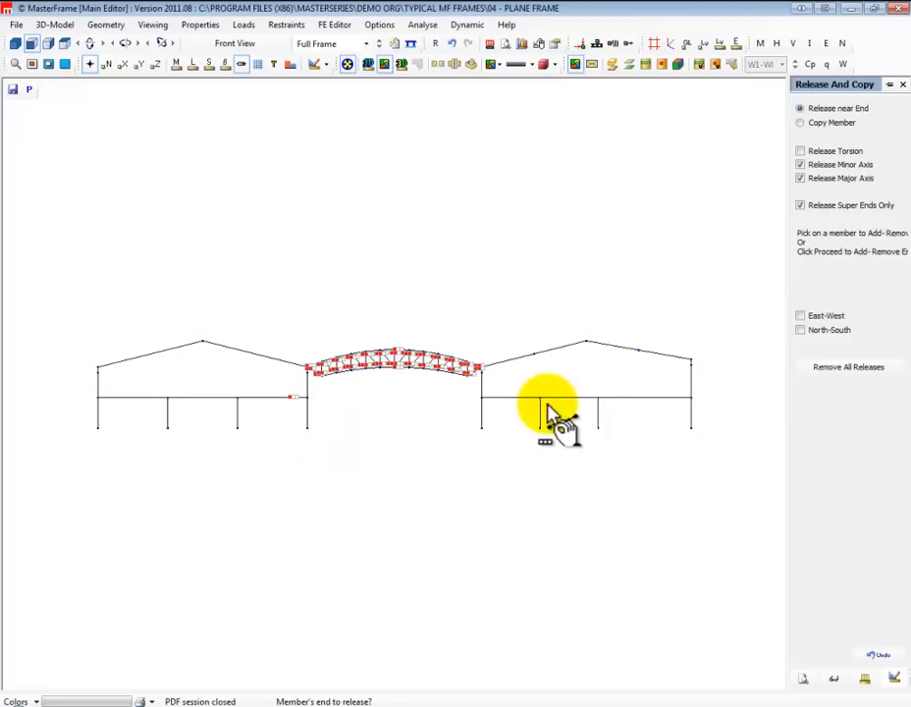
left_click(482, 397)
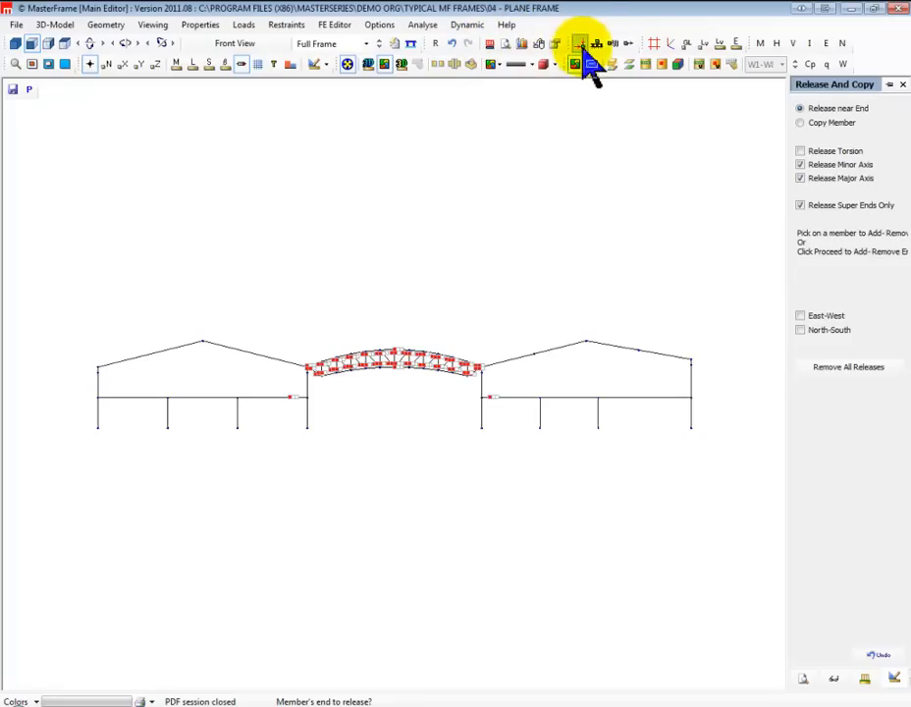
Display the supports and assign member loading PartFix 20.00 +++ --- to M 0010, the left bay's inner column
left_click(597, 44)
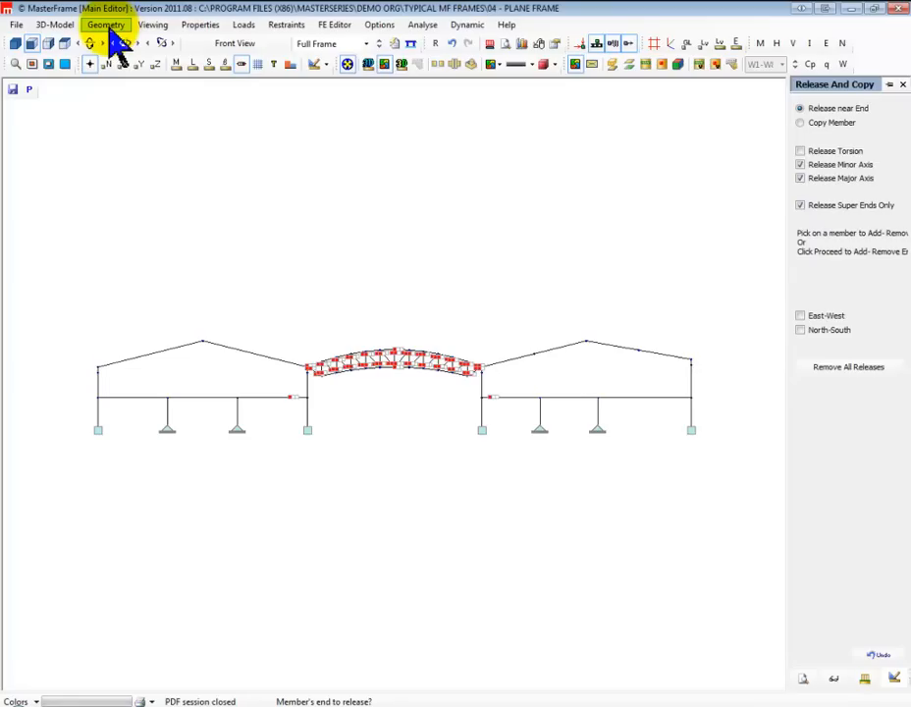
left_click(285, 25)
mouse_move(336, 44)
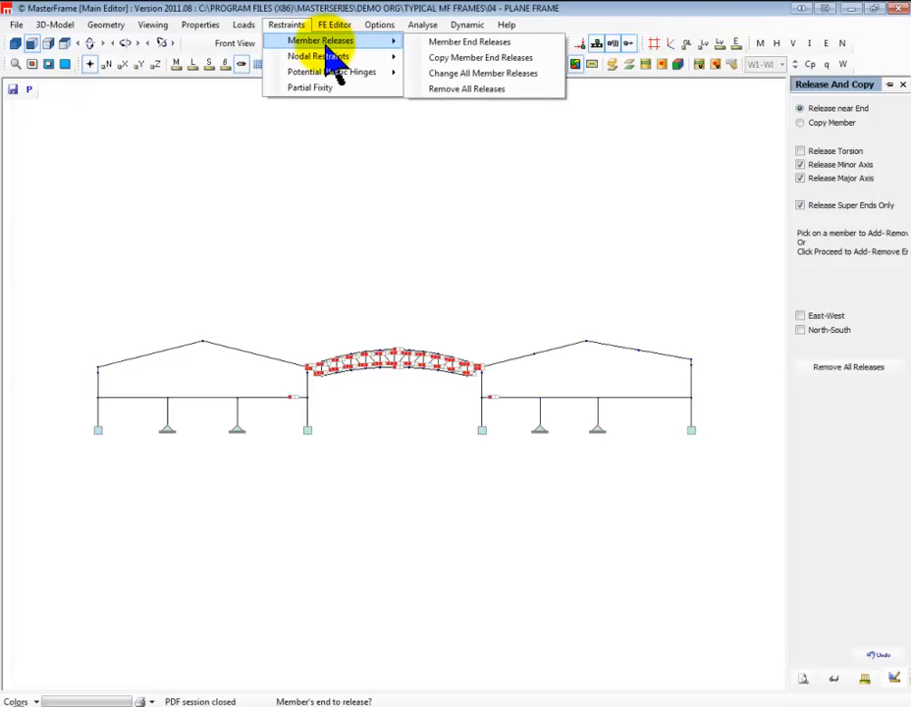
left_click(238, 24)
left_click(238, 25)
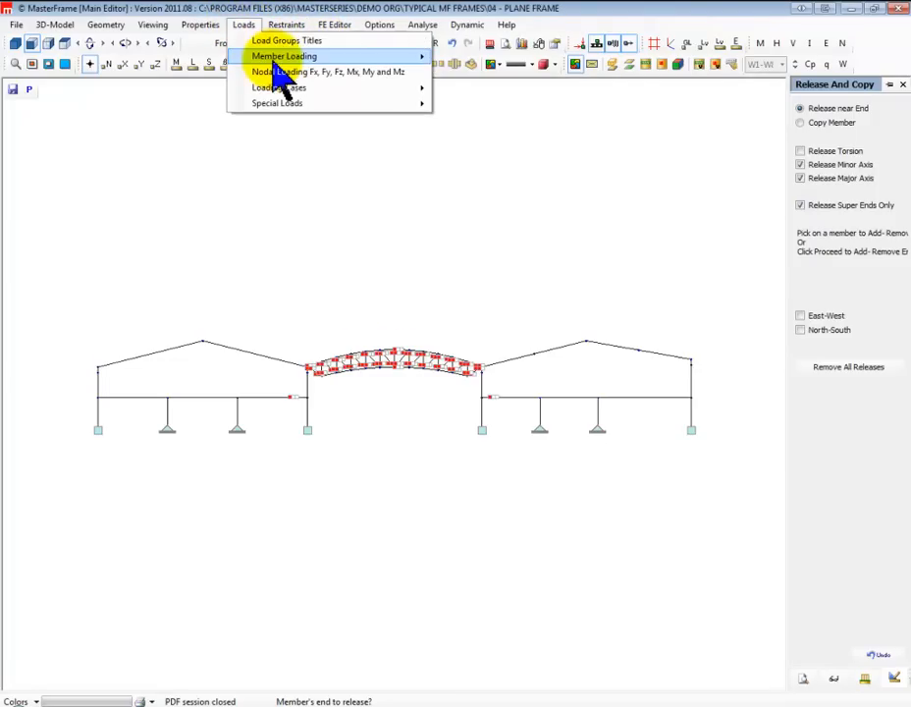
mouse_move(361, 59)
left_click(503, 59)
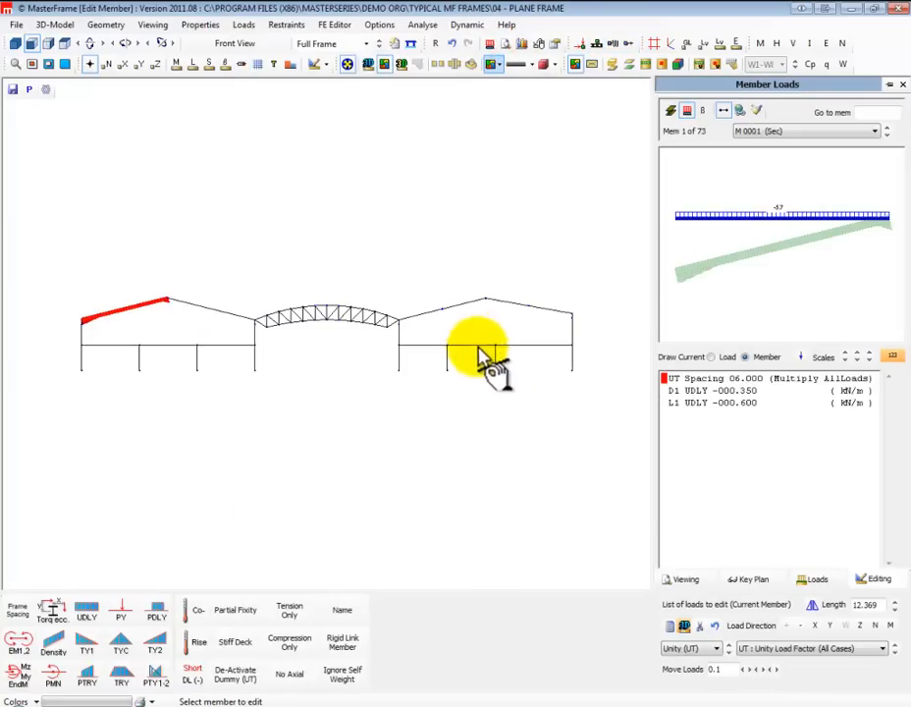
left_click(252, 370)
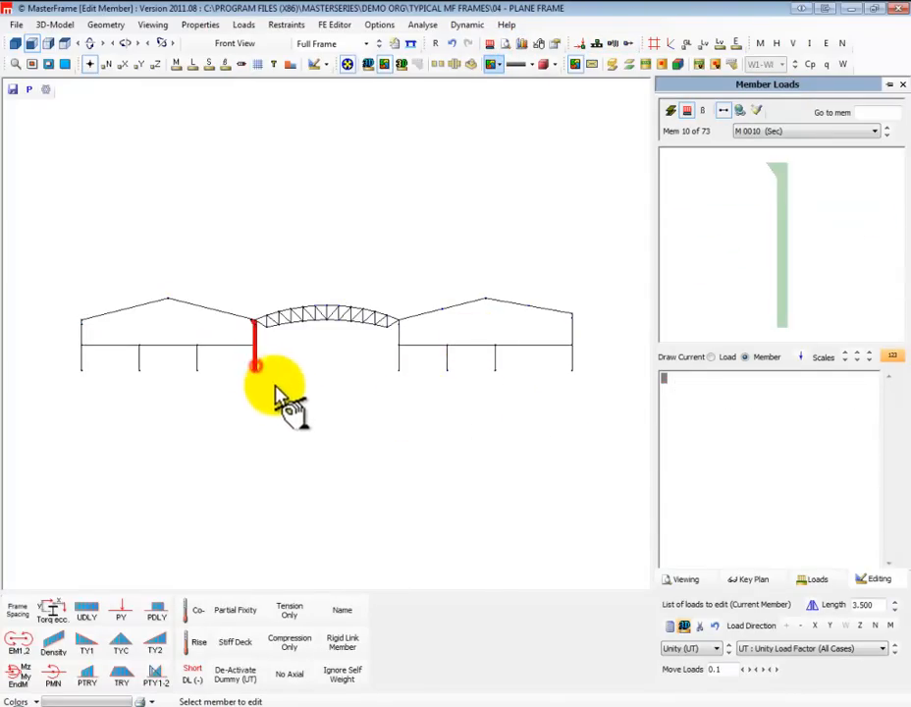
left_click(241, 628)
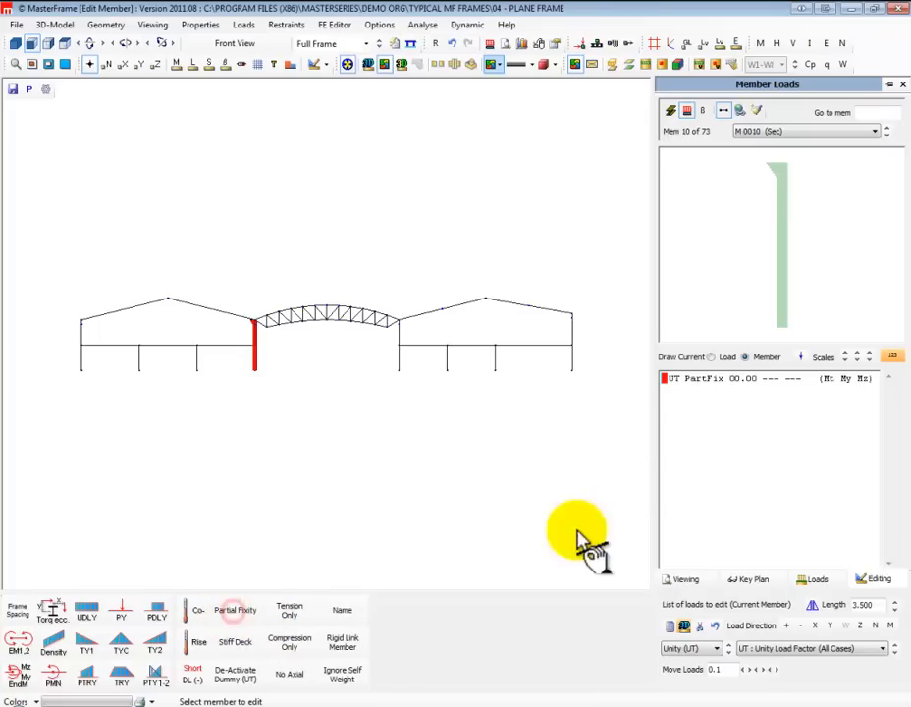
left_click(734, 378)
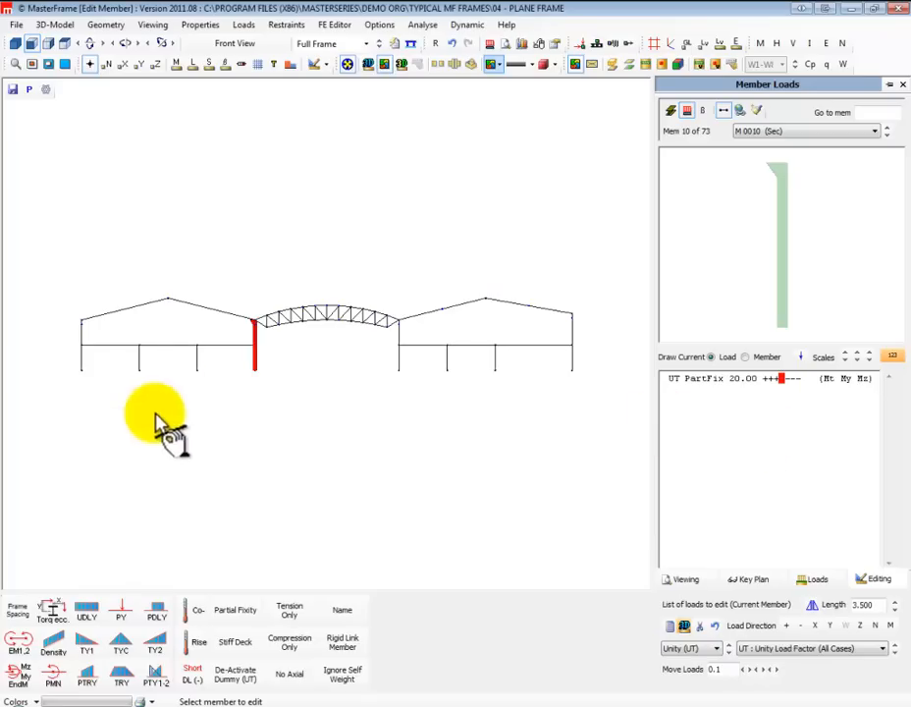
Assign PartFix 50.00 +++ --- to M 0013, the right bay's inner column
left_click(399, 369)
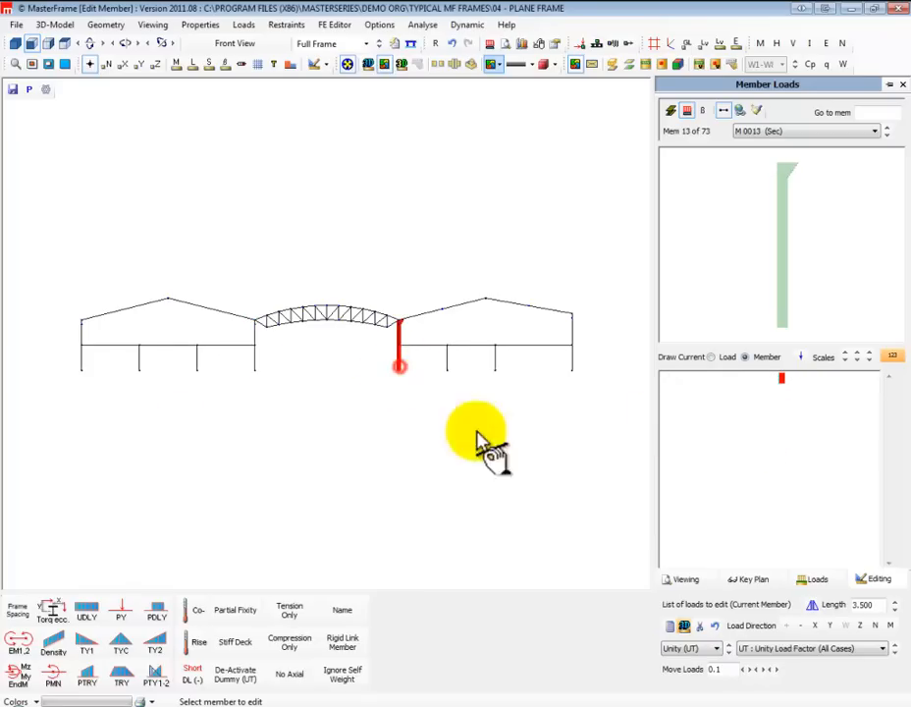
left_click(247, 610)
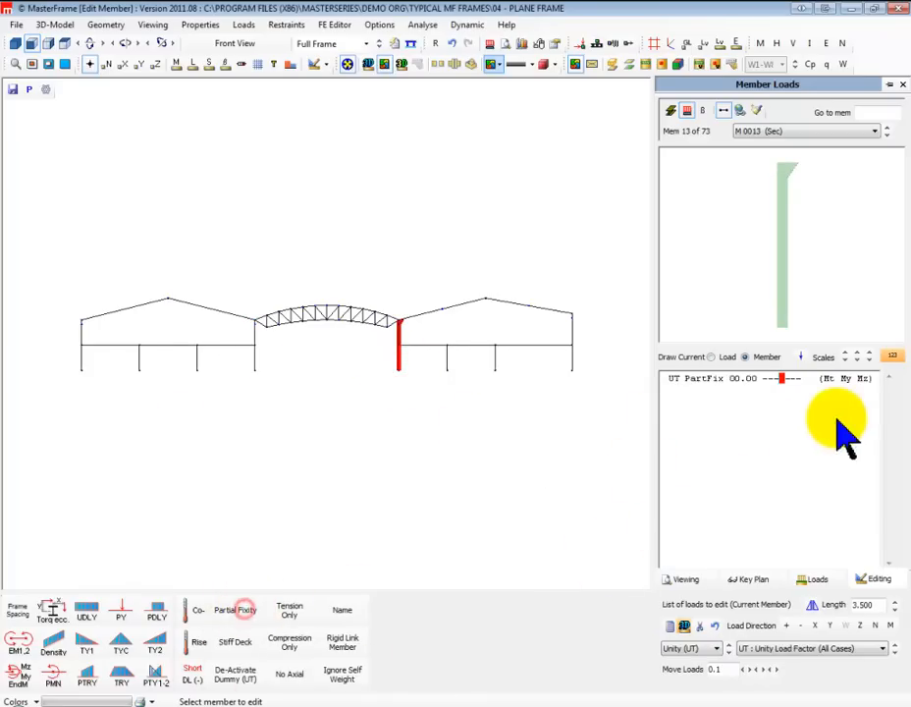
left_click(732, 379)
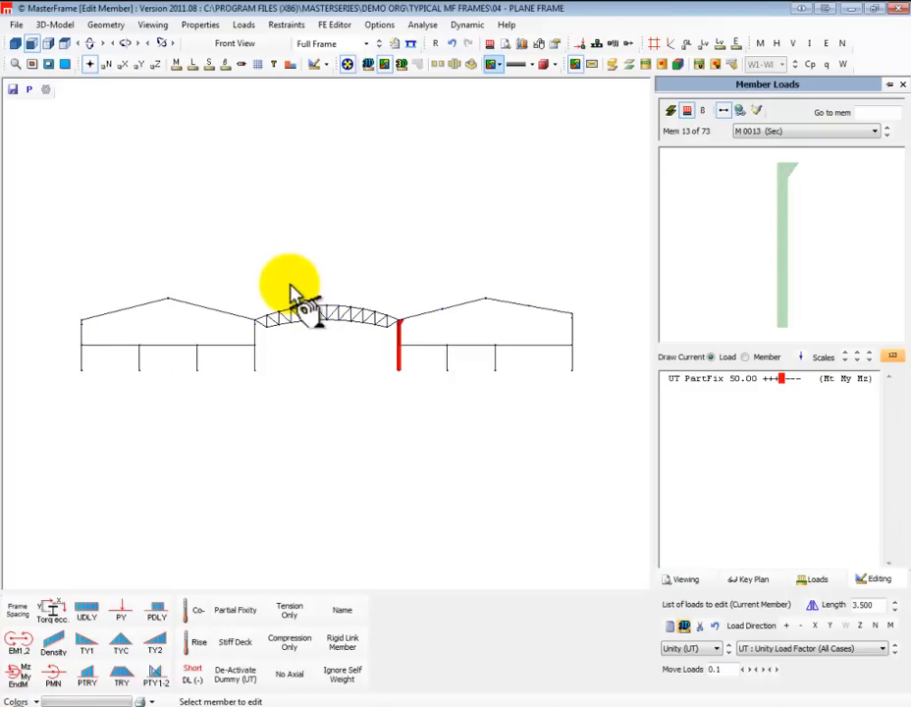
Add potential plastic hinges at the tops of the four main columns
left_click(283, 25)
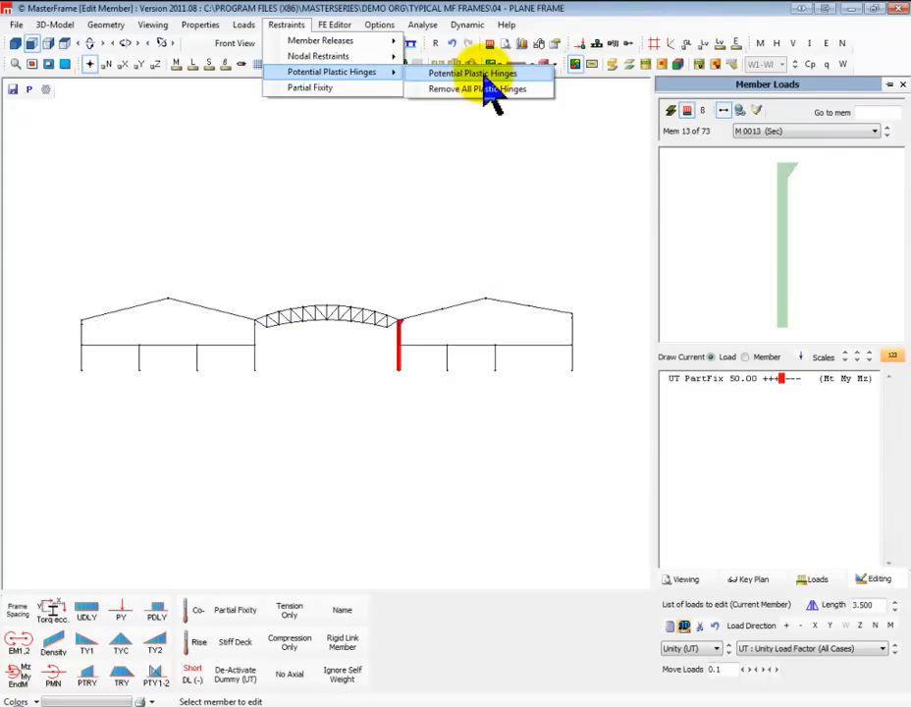
left_click(481, 88)
left_click(286, 25)
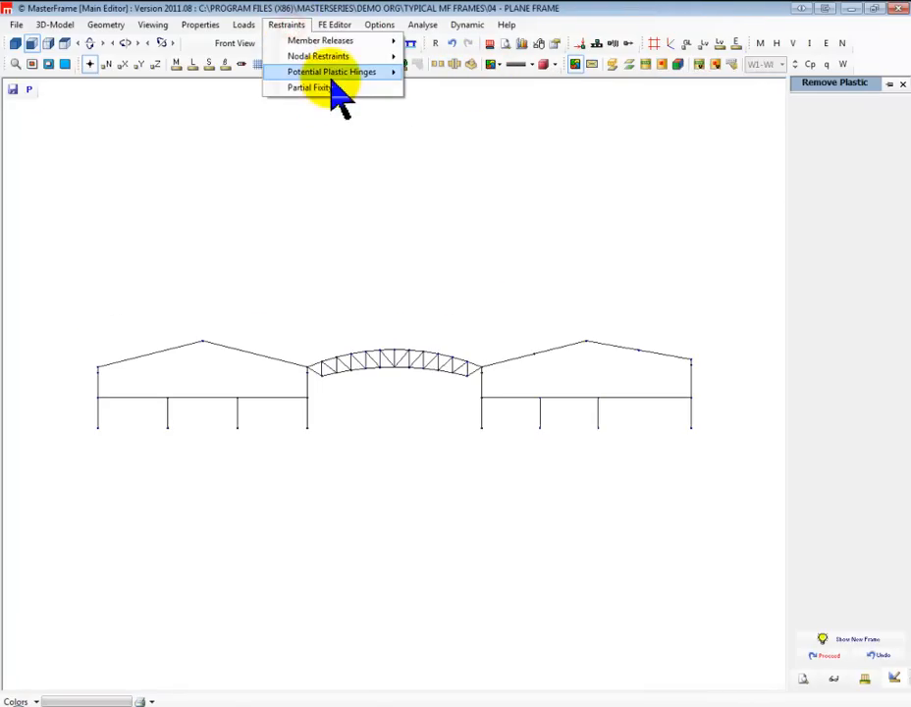
mouse_move(371, 75)
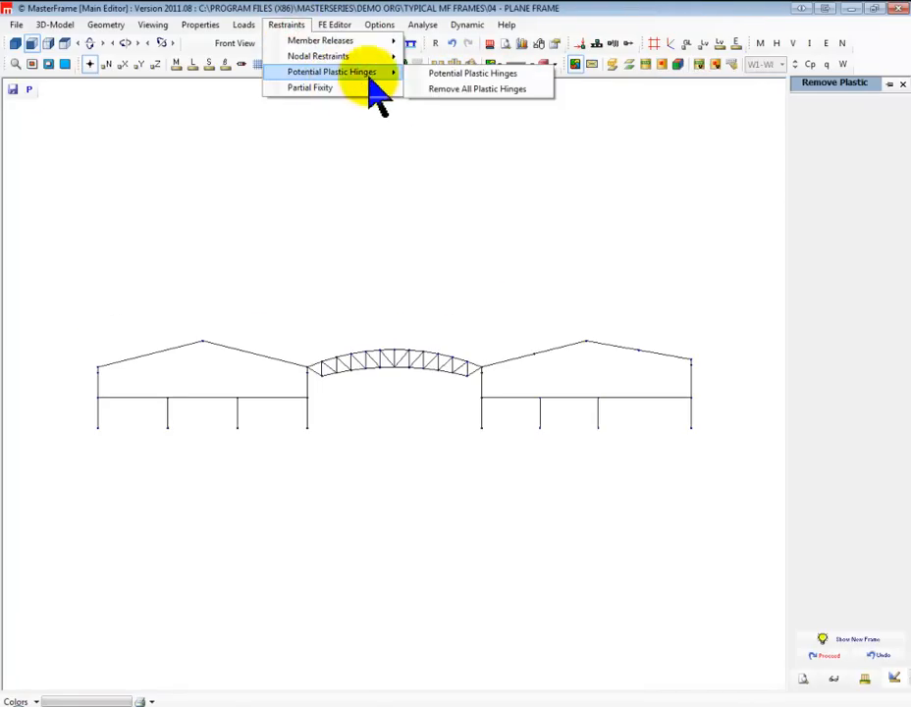
left_click(477, 75)
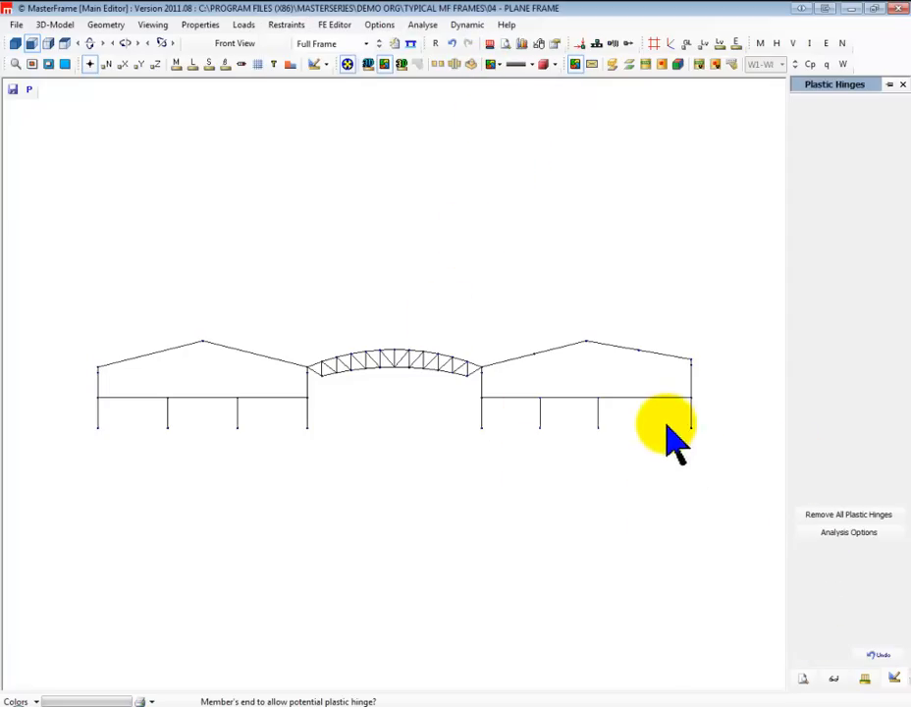
left_click(691, 366)
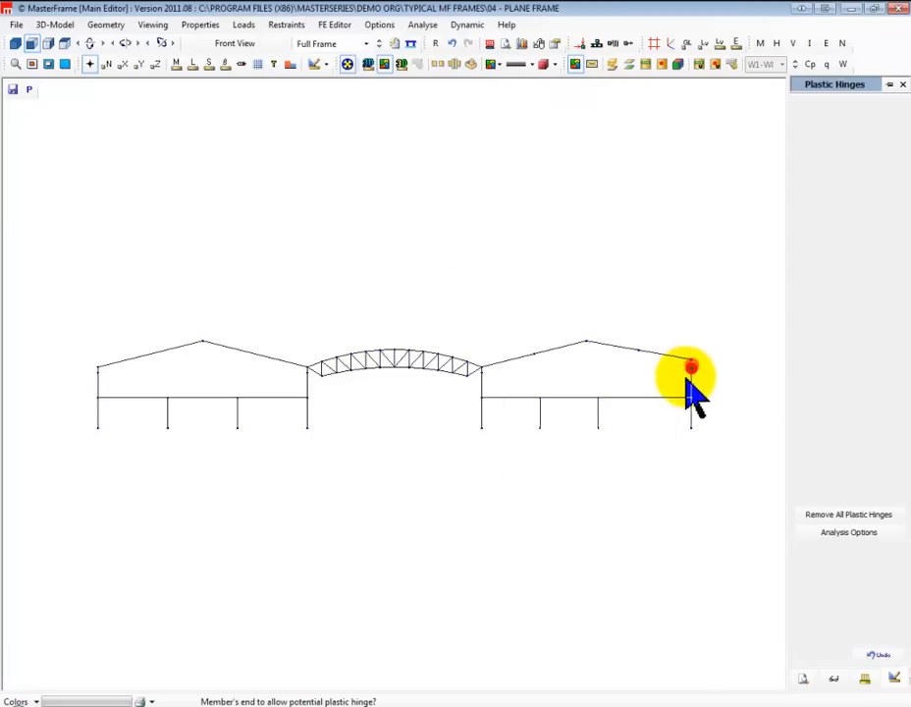
left_click(482, 375)
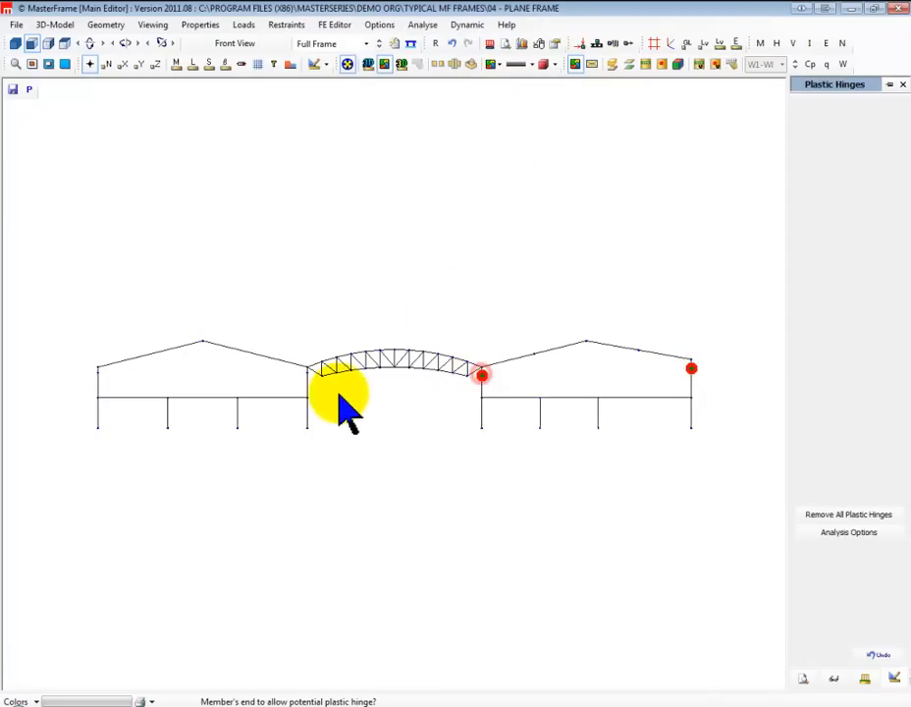
left_click(307, 374)
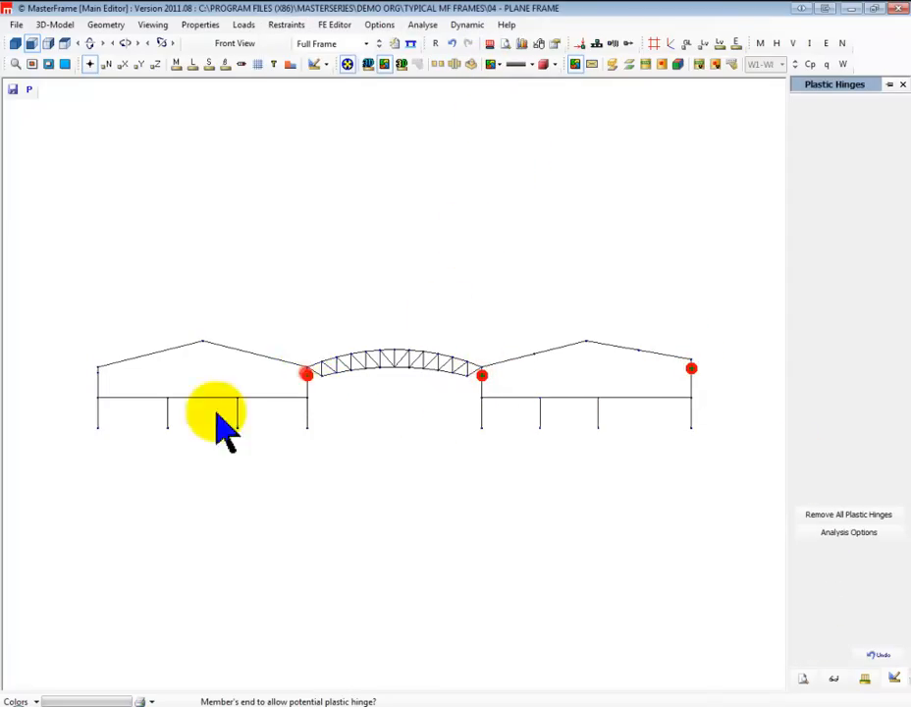
left_click(97, 374)
Add potential plastic hinges at both ends of each of the three floor beam spans in the left bay
left_click(116, 400)
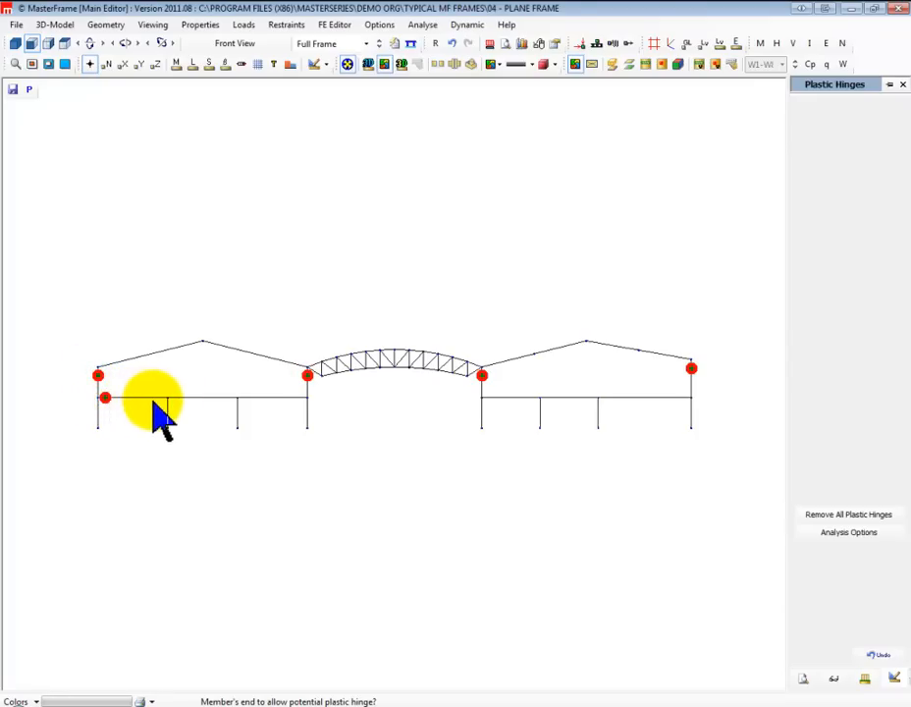
left_click(161, 397)
left_click(175, 398)
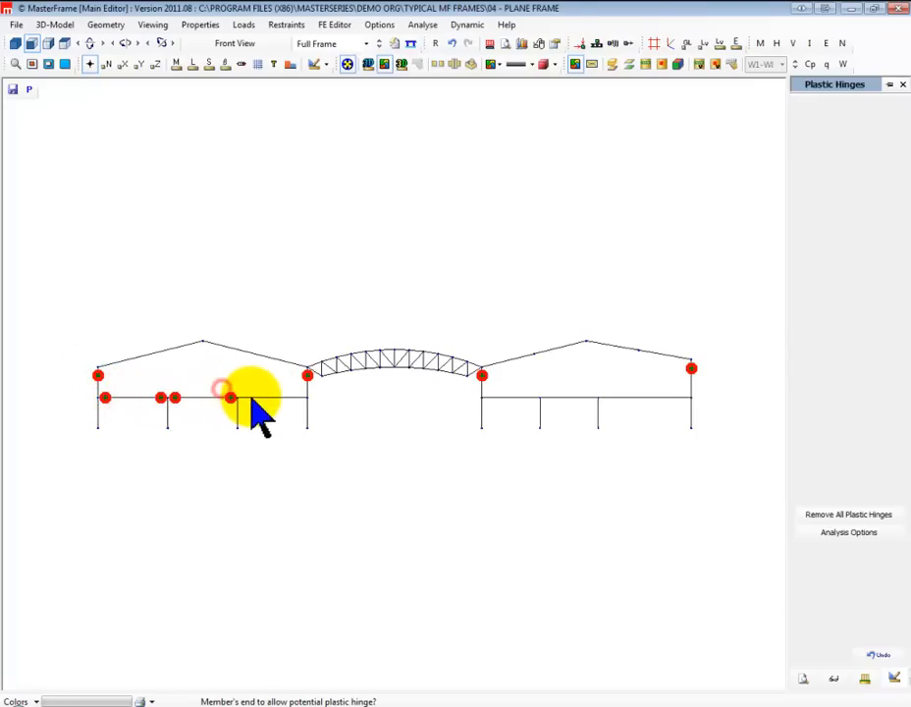
left_click(231, 398)
left_click(244, 398)
left_click(301, 398)
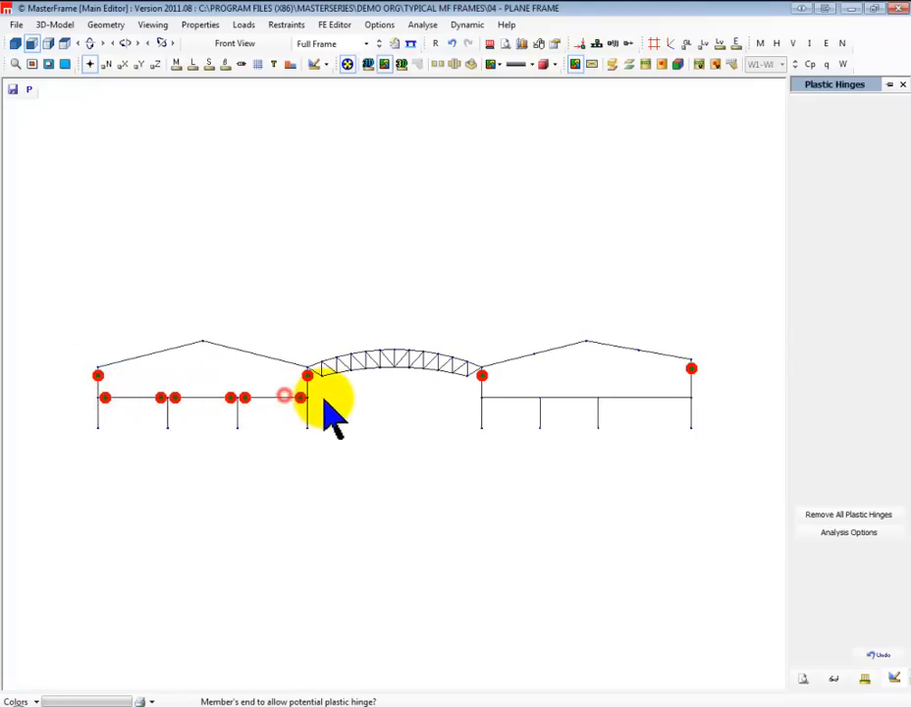
Add potential plastic hinges at both ends of each of the three floor beam spans in the right bay
left_click(488, 397)
left_click(533, 398)
left_click(547, 398)
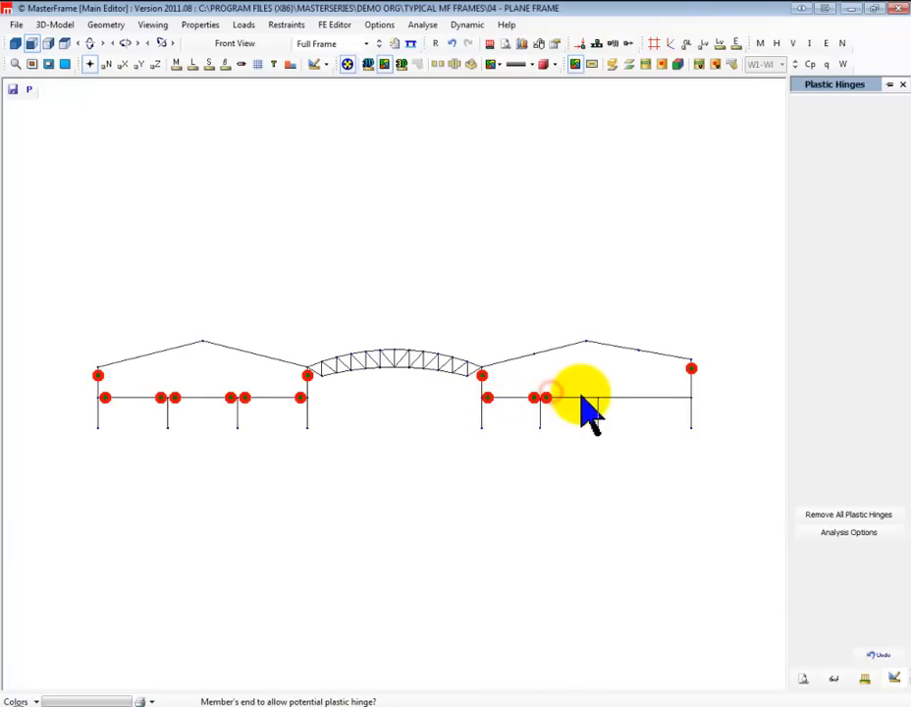
left_click(594, 398)
left_click(607, 398)
left_click(682, 397)
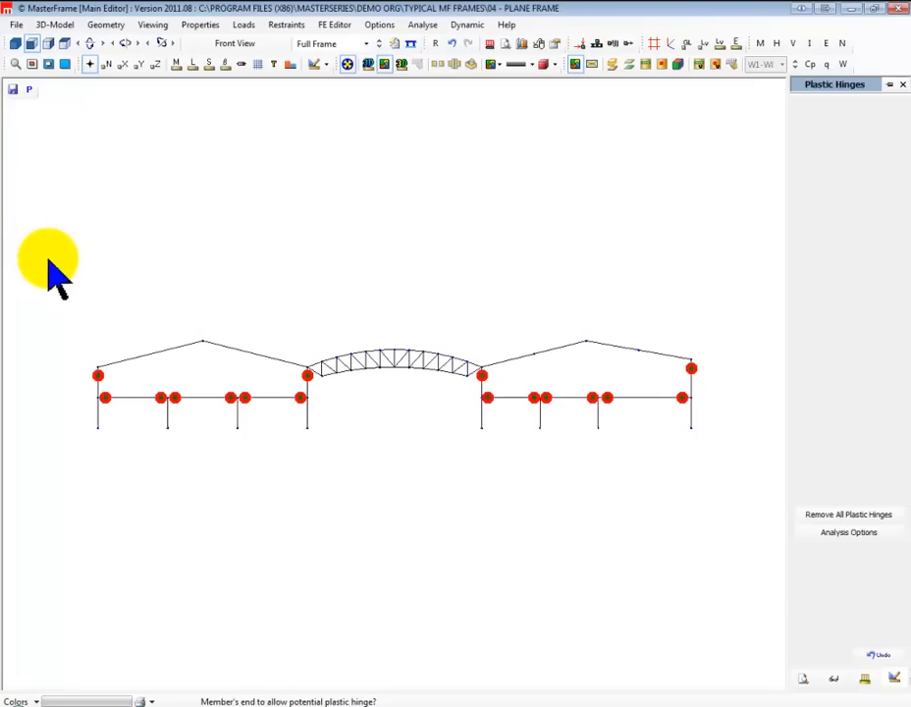
Run a Plane Frame analysis and view the tabular nodal deflections
left_click(423, 26)
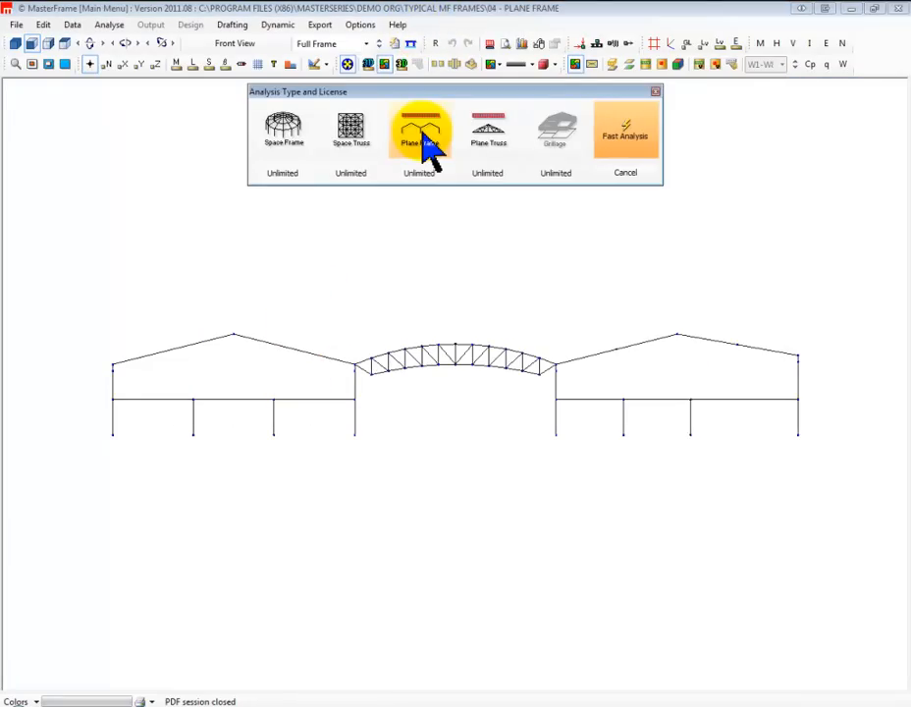
left_click(424, 135)
left_click(150, 24)
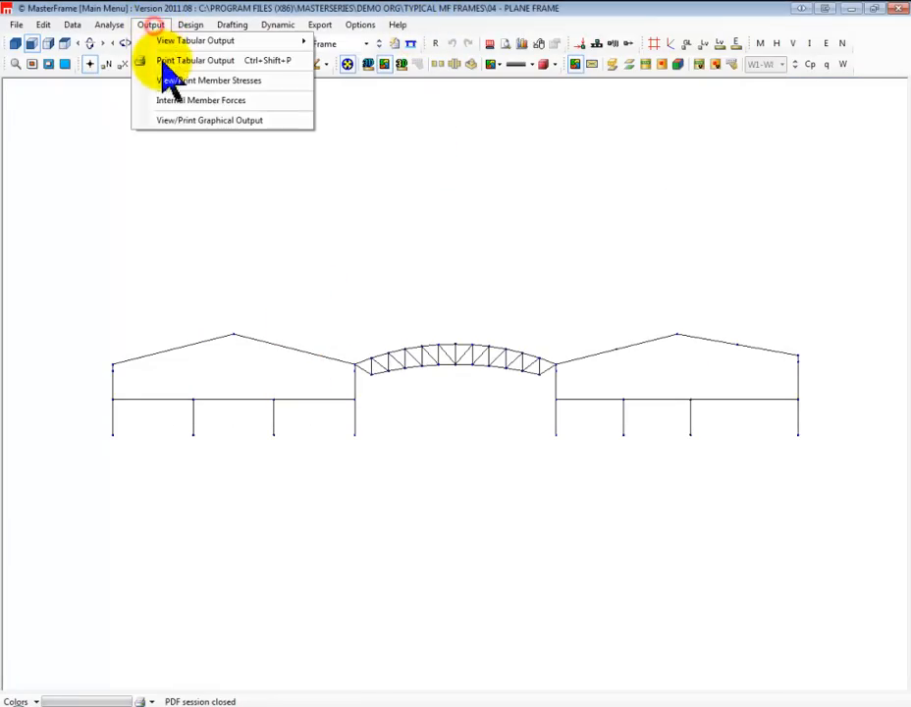
mouse_move(202, 45)
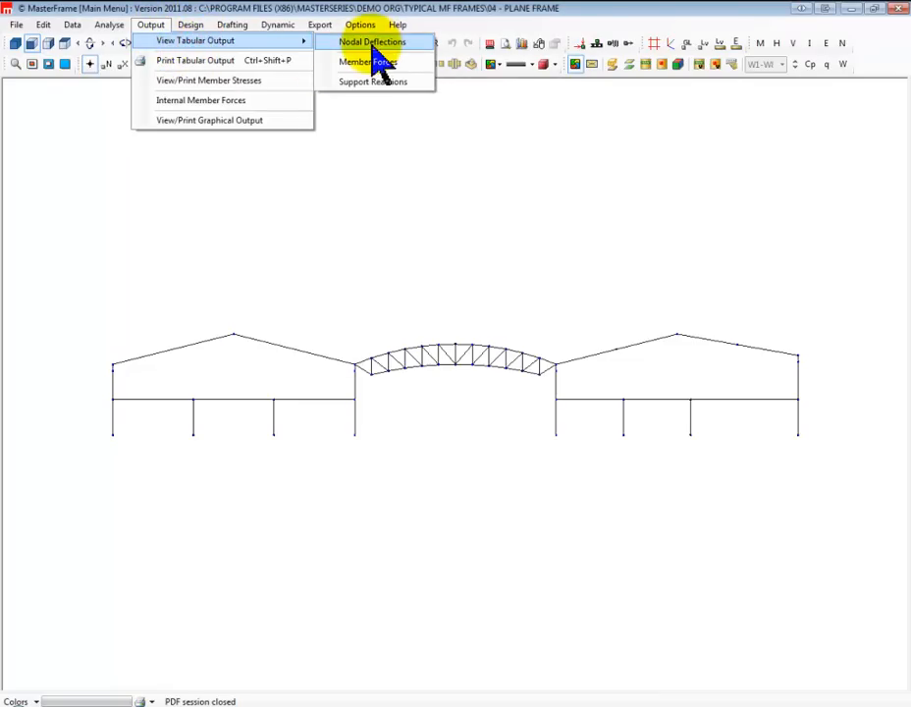
left_click(372, 41)
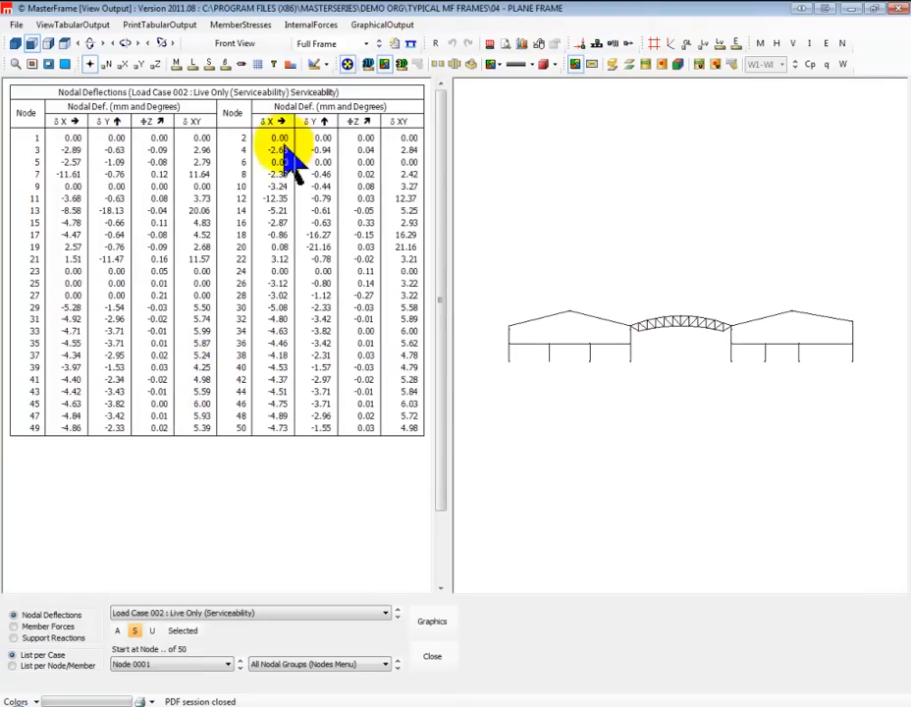
Exclude the left portal's apex node from the nodal deflections table for Load Case 002 and inspect the available load cases
left_click(545, 320)
left_click(591, 319)
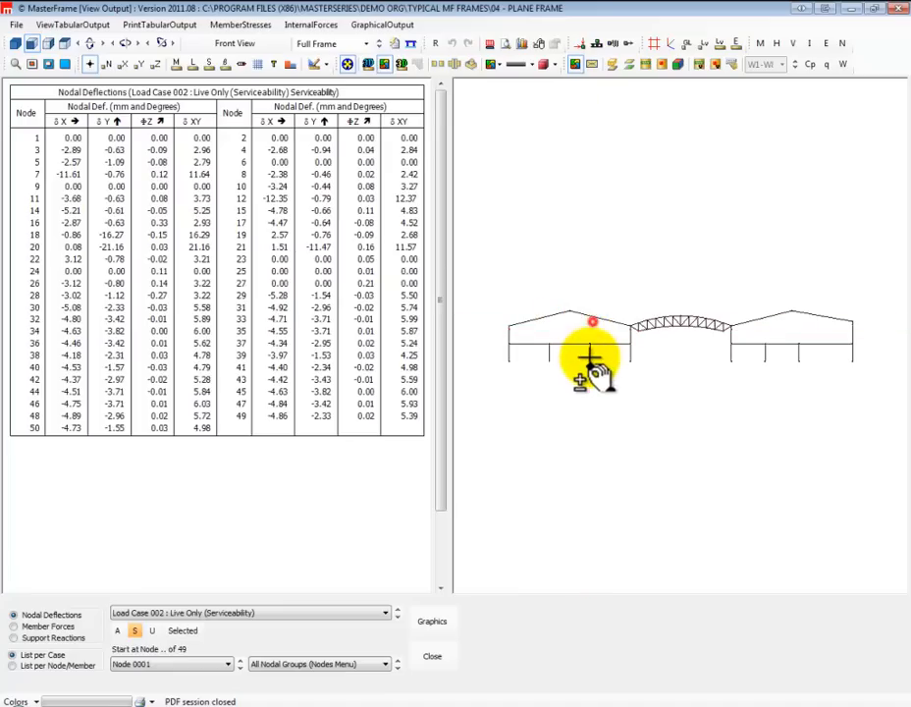
left_click(574, 346)
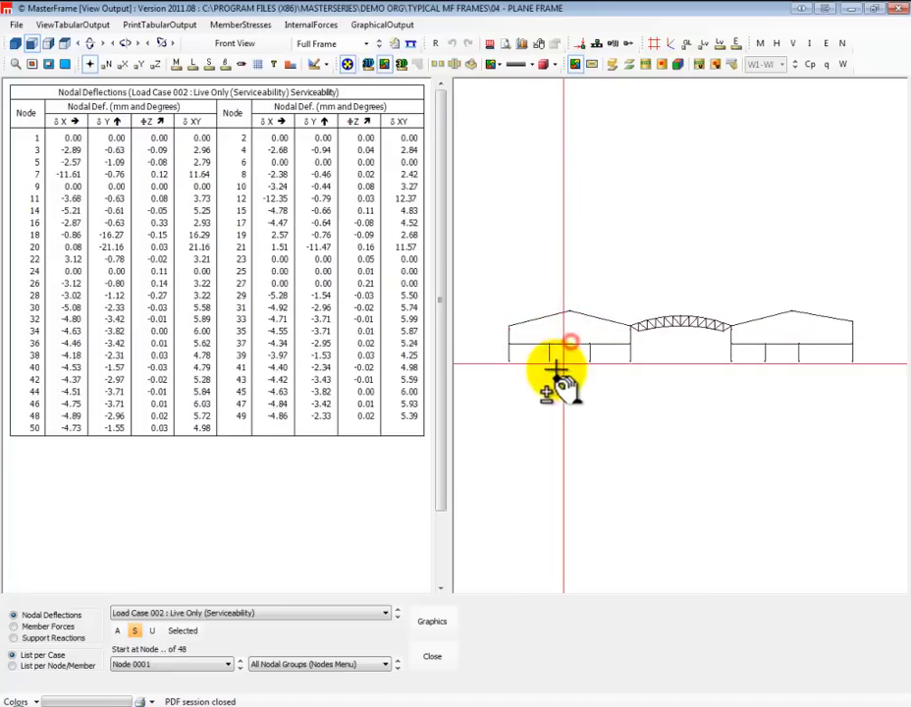
left_click(201, 614)
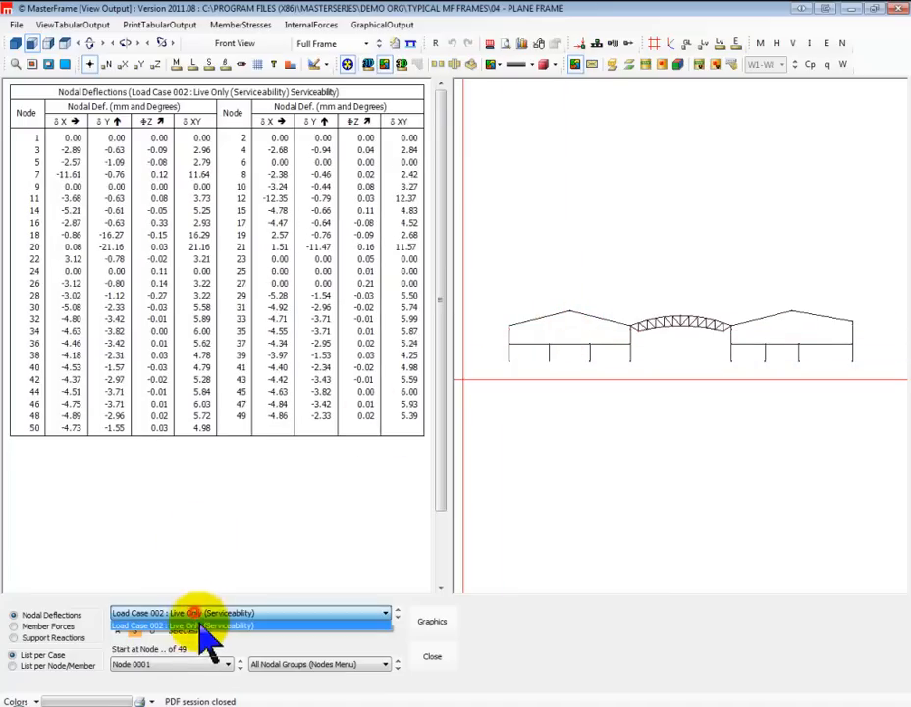
List the member forces for Load Case 001, clearing the full member selection and picking only the left portal's rafters
left_click(37, 626)
left_click(37, 627)
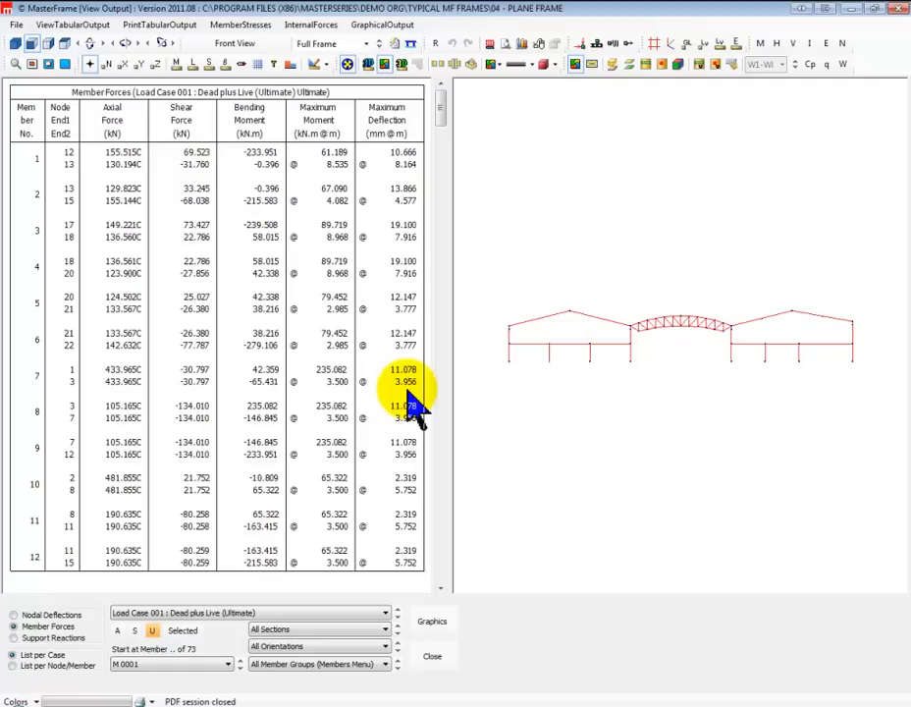
left_click(494, 406)
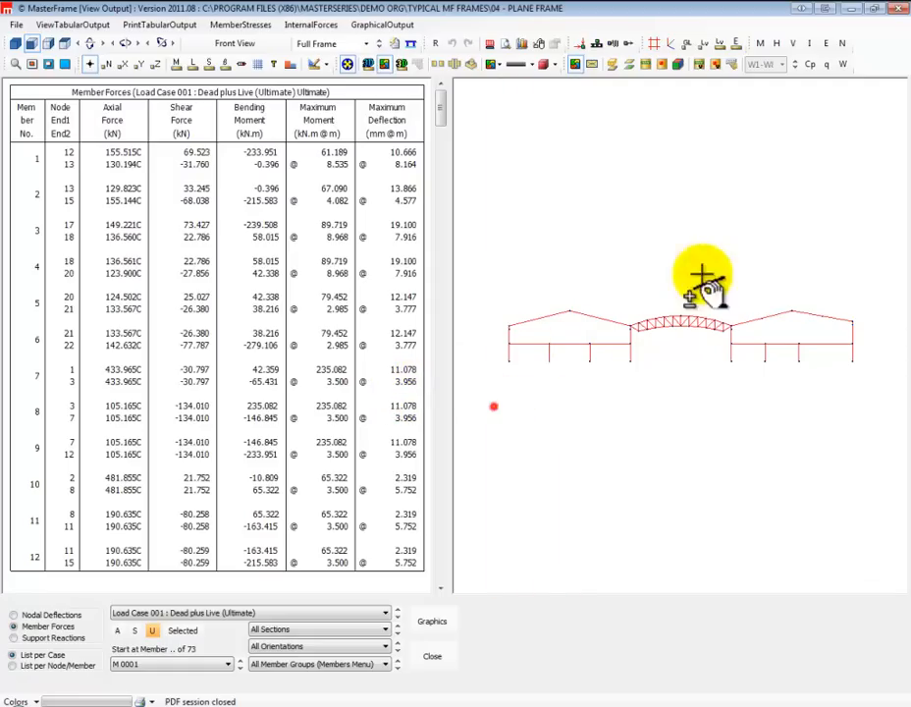
left_click(868, 239)
left_click(551, 314)
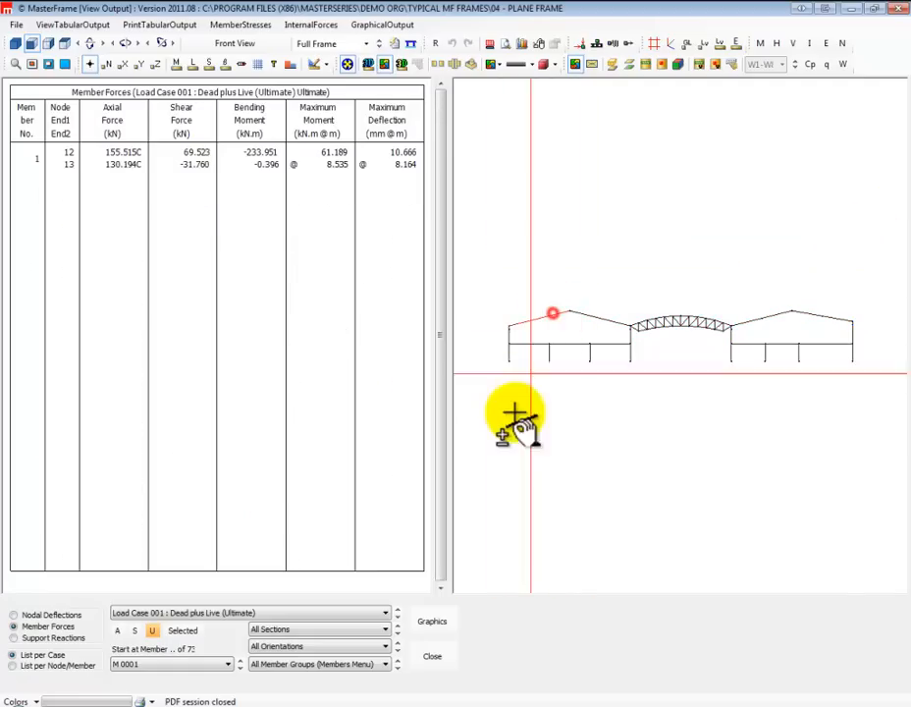
left_click(598, 321)
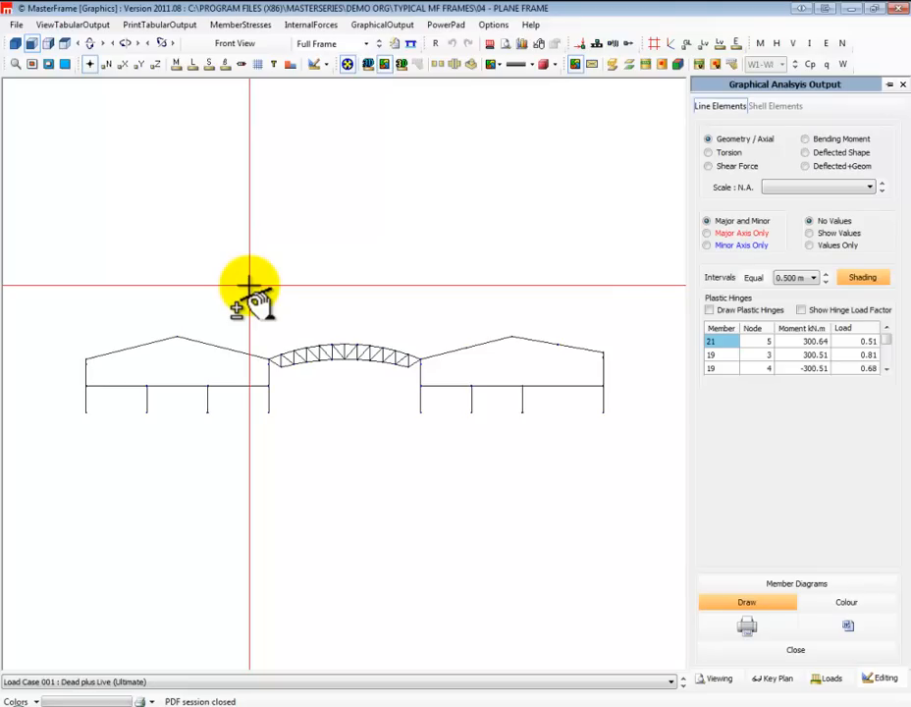
Display the bending moment diagram of the full frame at a scale of 200
left_click(828, 143)
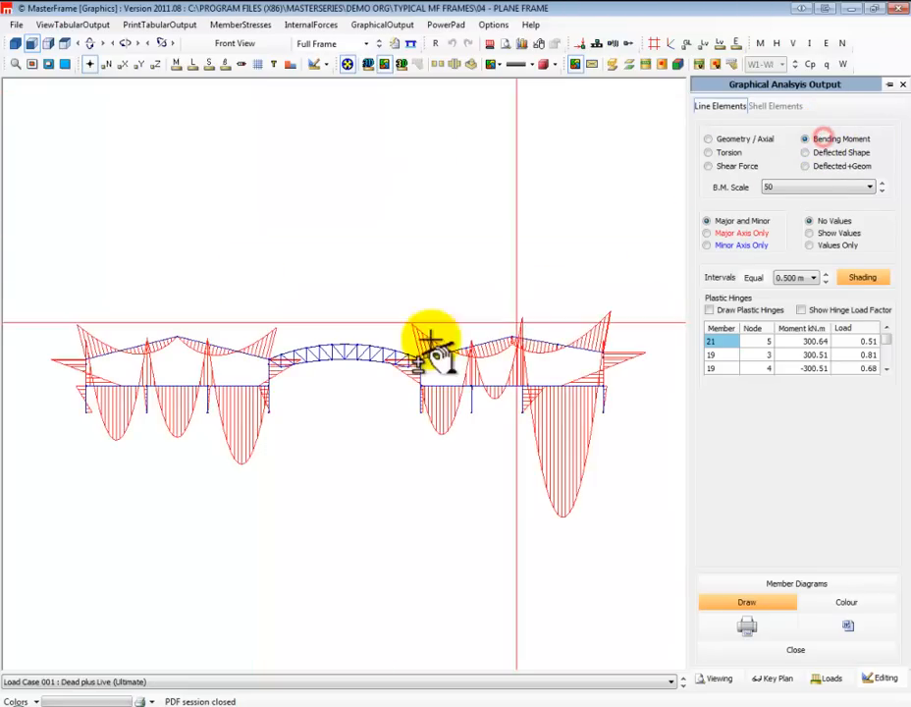
left_click(883, 185)
left_click(883, 186)
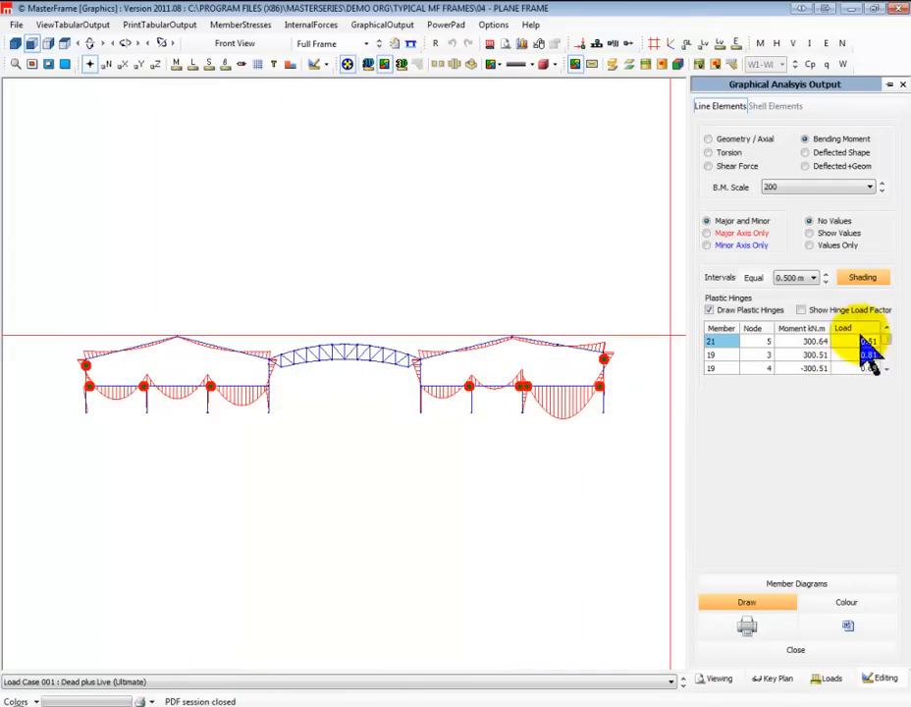
Show the hinge load factors at the plastic hinges and compare Load Case 002 with Load Case 001
left_click(800, 310)
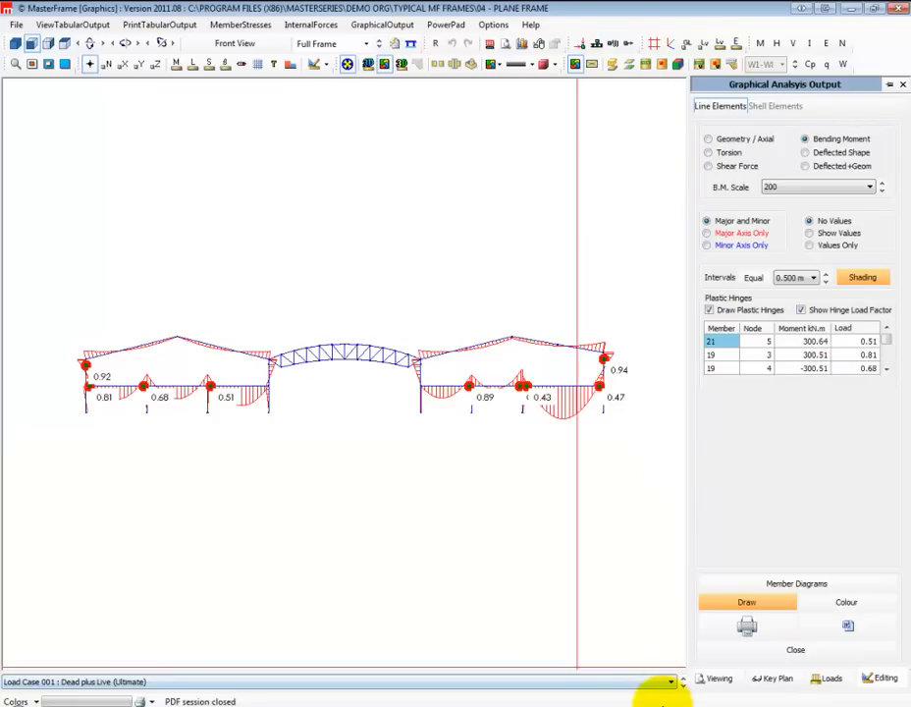
left_click(685, 684)
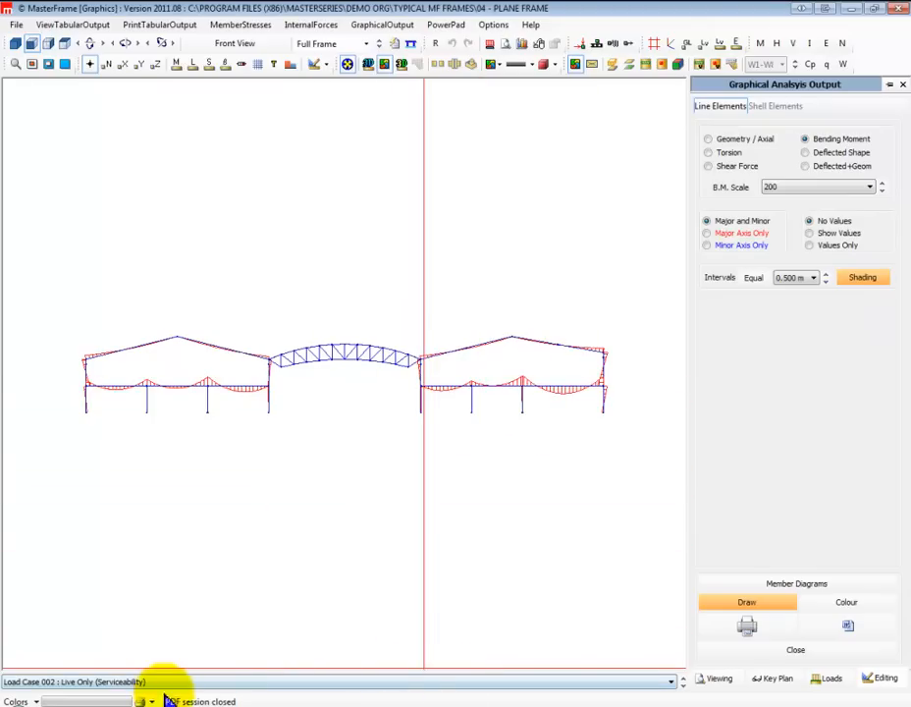
left_click(674, 685)
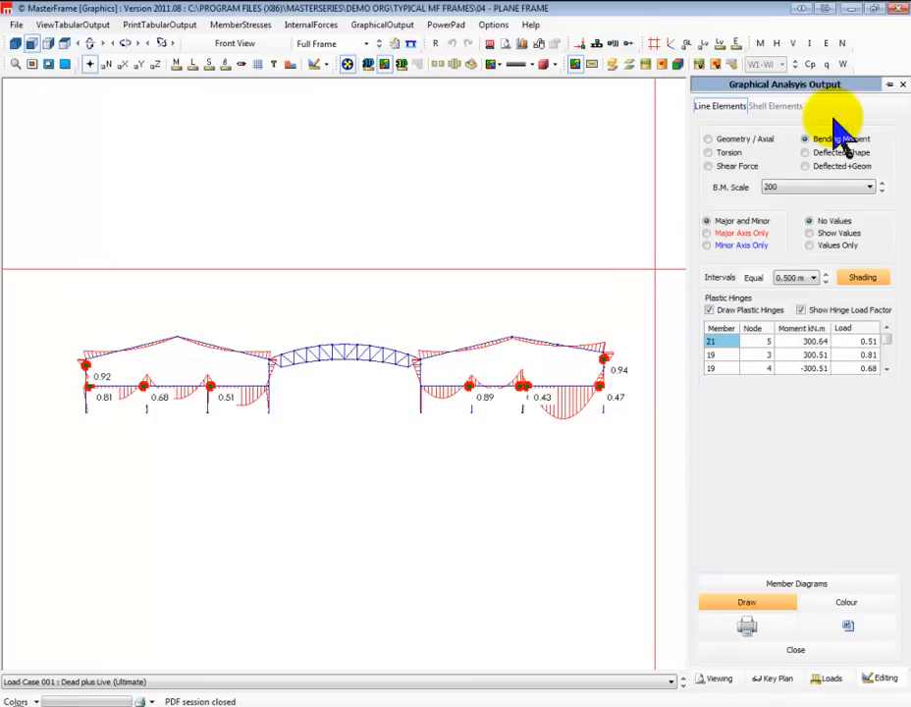
Display the deflected shape together with the undeformed geometry, with the plastic hinges hidden
left_click(806, 153)
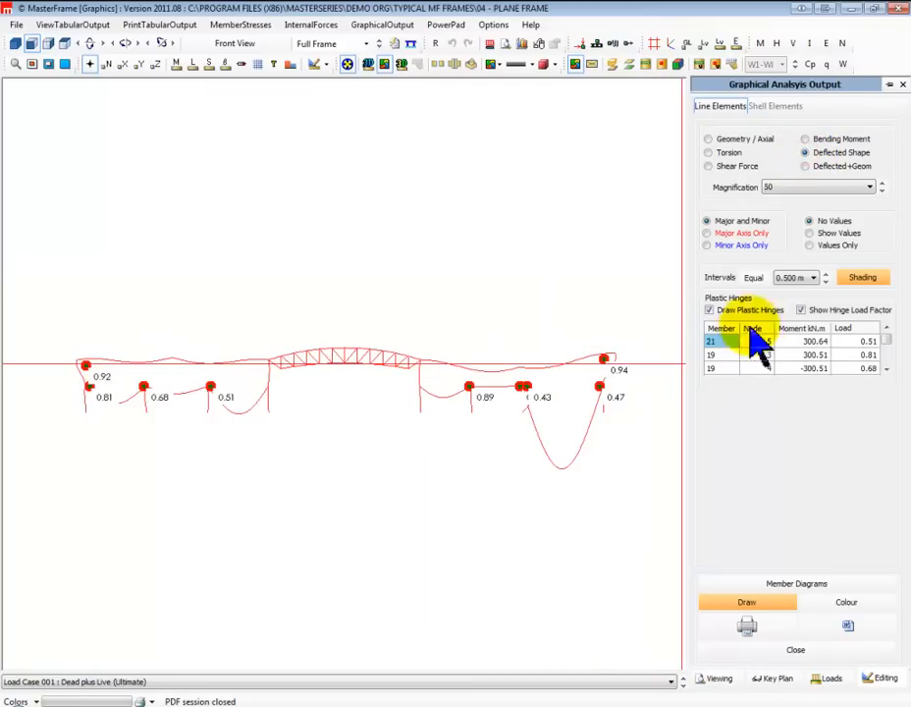
left_click(709, 310)
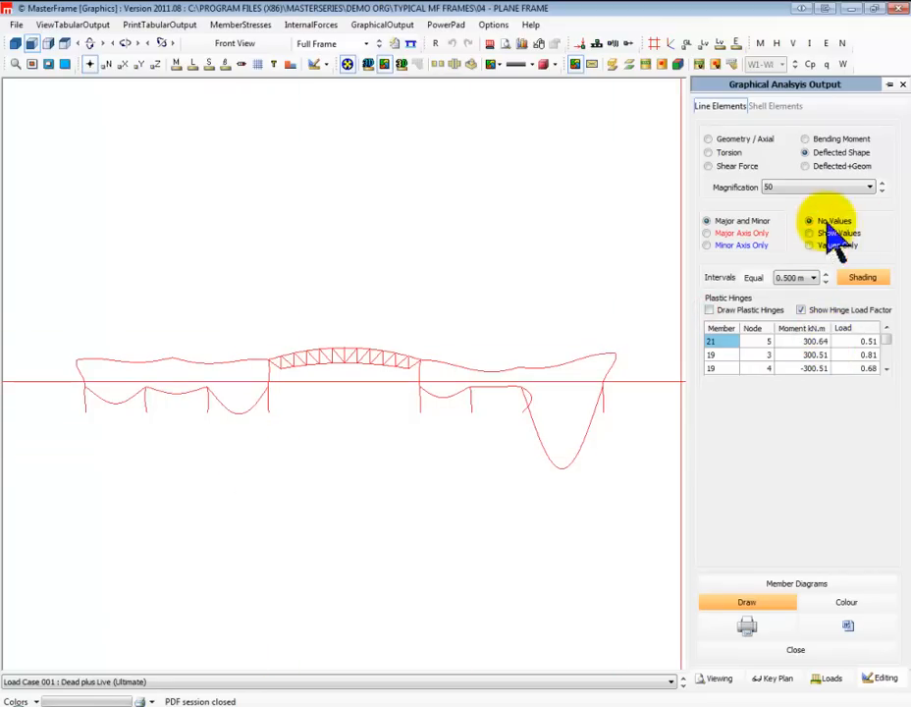
left_click(822, 167)
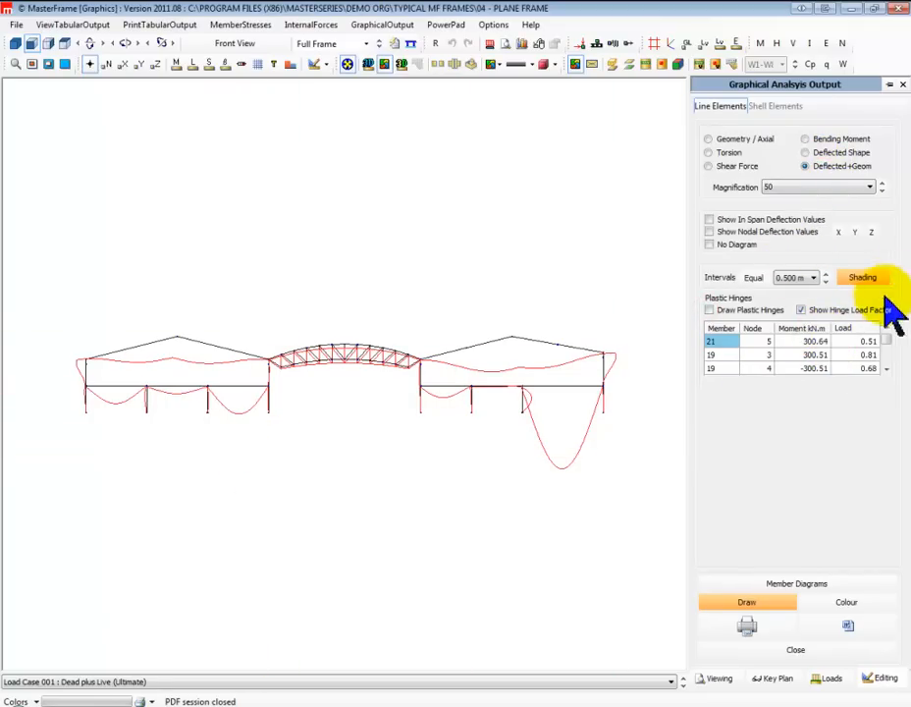
Set the deflected shape's magnification to 2
left_click(883, 190)
left_click(883, 189)
left_click(885, 184)
left_click(885, 184)
left_click(886, 184)
left_click(886, 184)
left_click(886, 185)
left_click(883, 190)
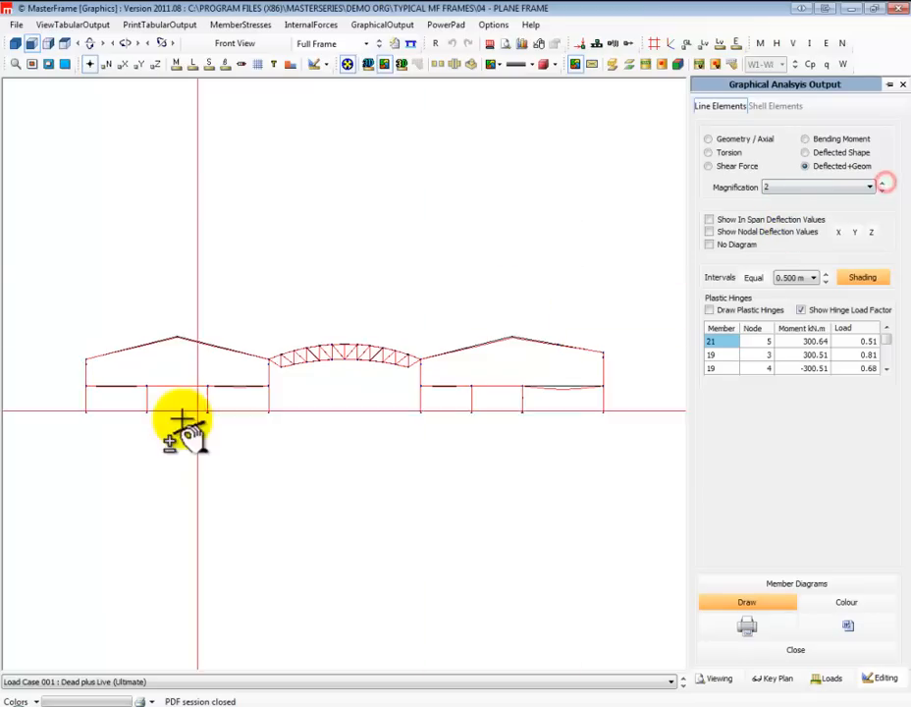
Isolate the left portal and show its nodal deflection values in the X direction only
left_click(15, 64)
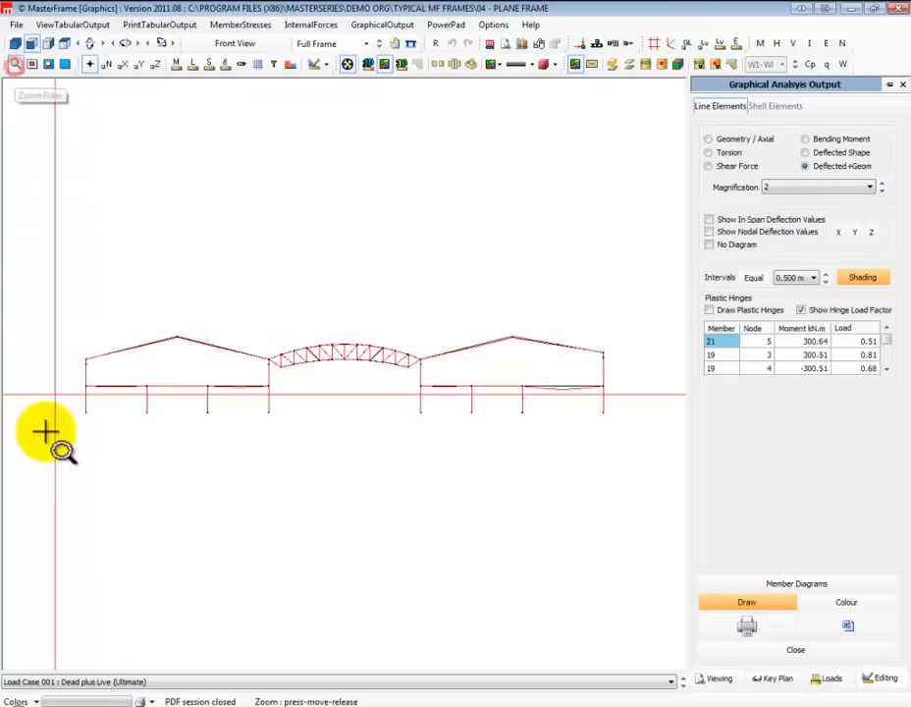
left_click_drag(65, 441, 280, 300)
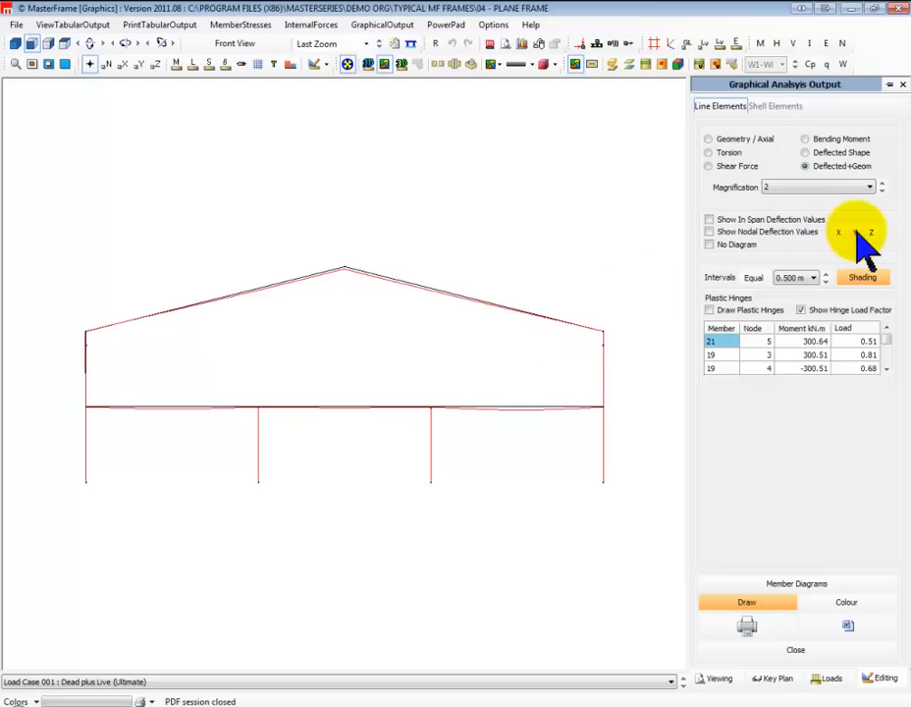
left_click(715, 233)
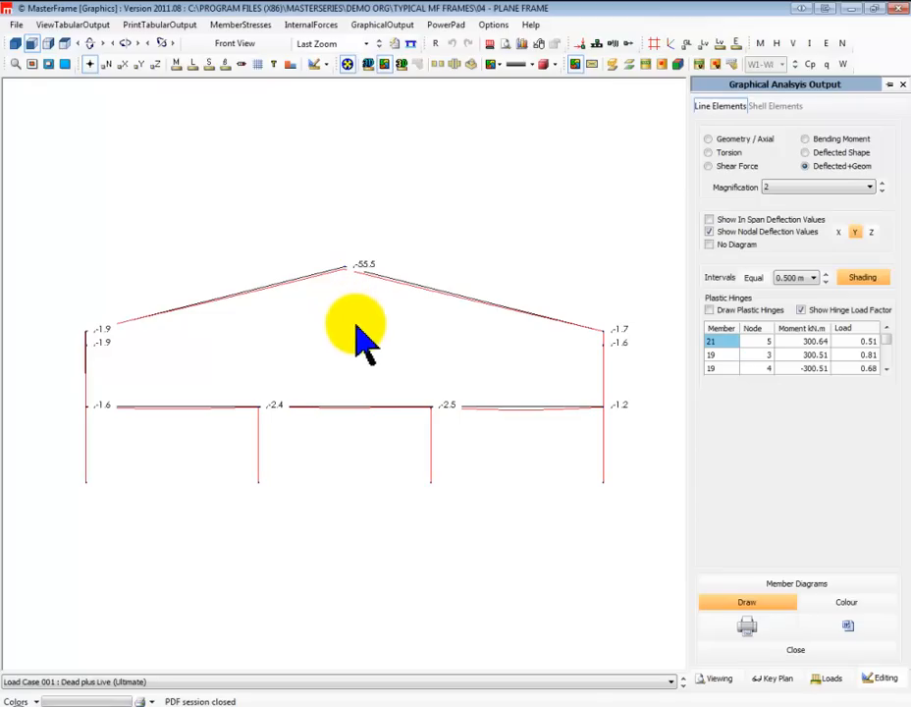
left_click(838, 232)
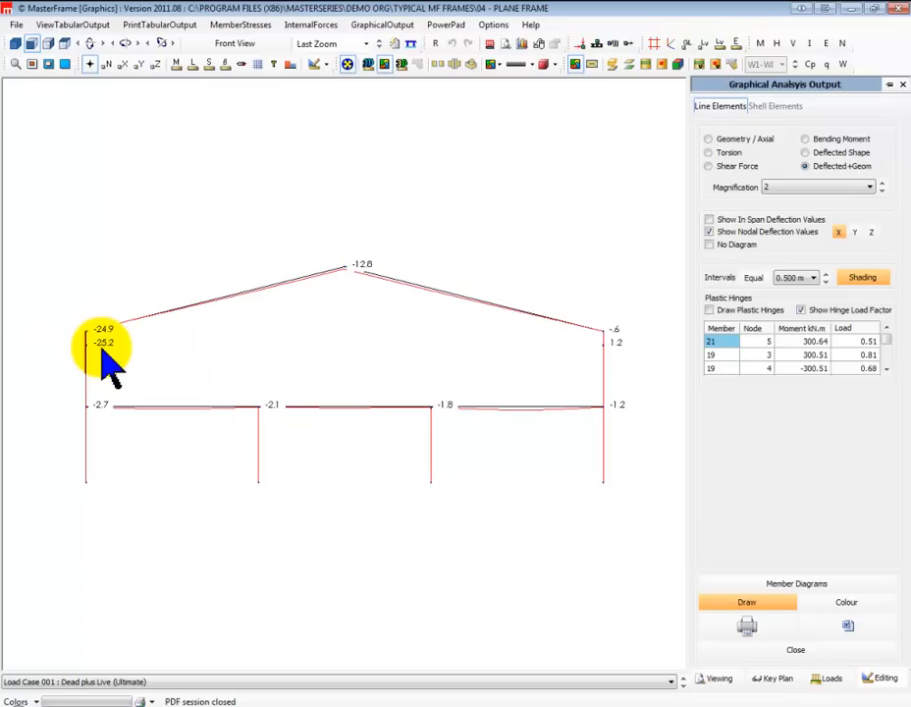
View the deflections for Load Case 002 : Live Only (Serviceability), including the in-span deflection values
left_click(106, 682)
left_click(123, 650)
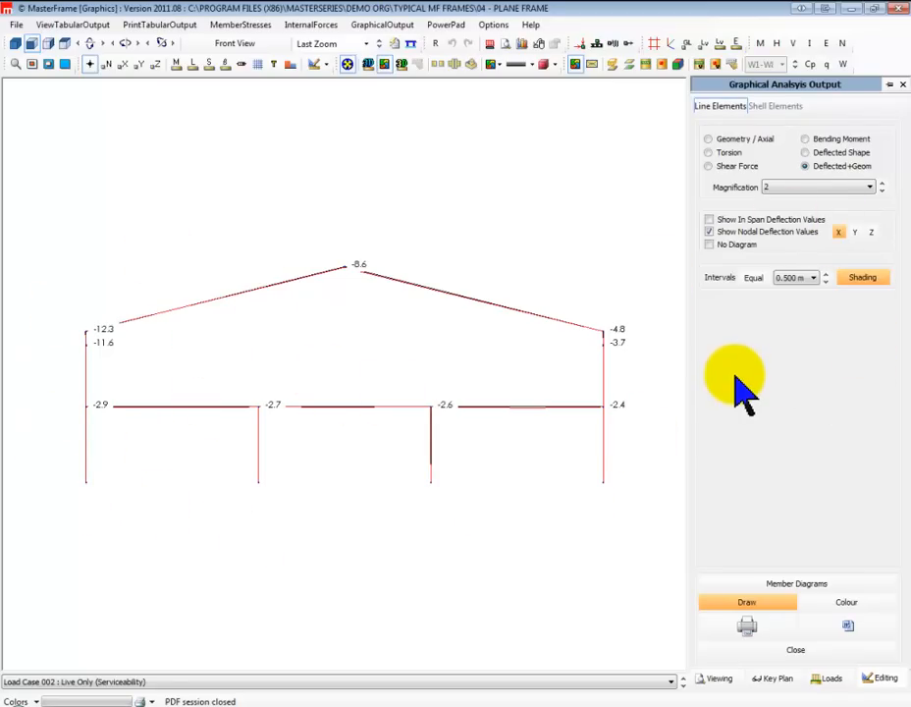
left_click(709, 219)
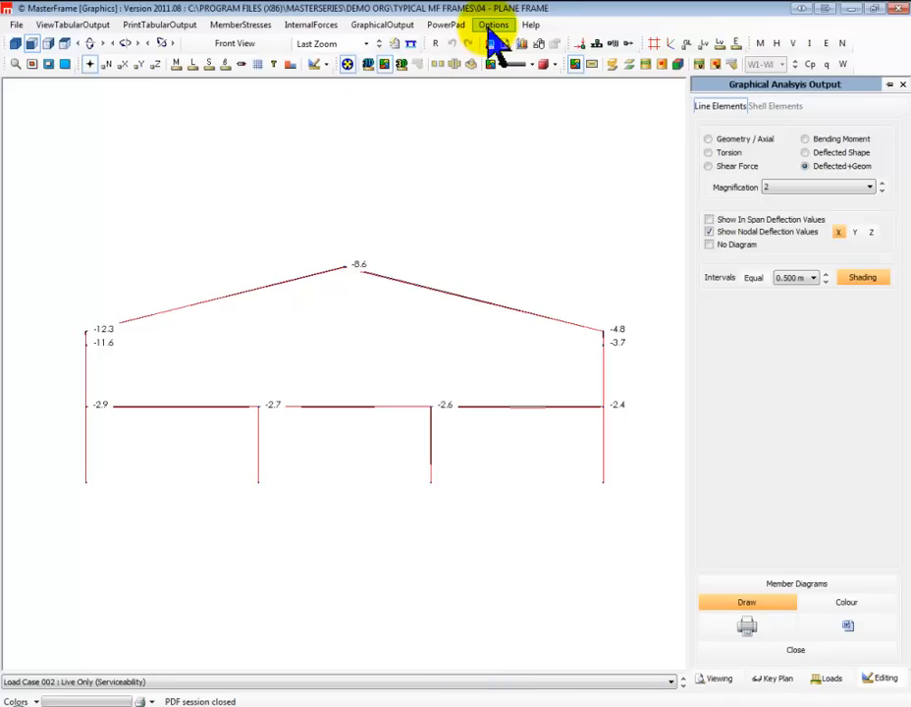
Open the tabular print output and draw the left portal's members as full profiles with section size labels
left_click(161, 25)
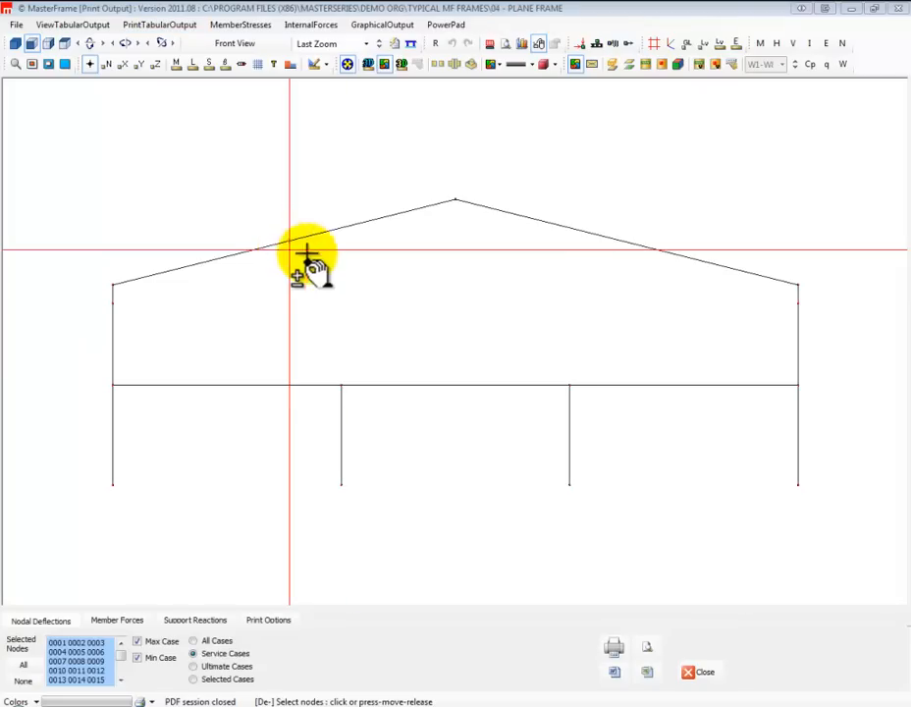
right_click(446, 296)
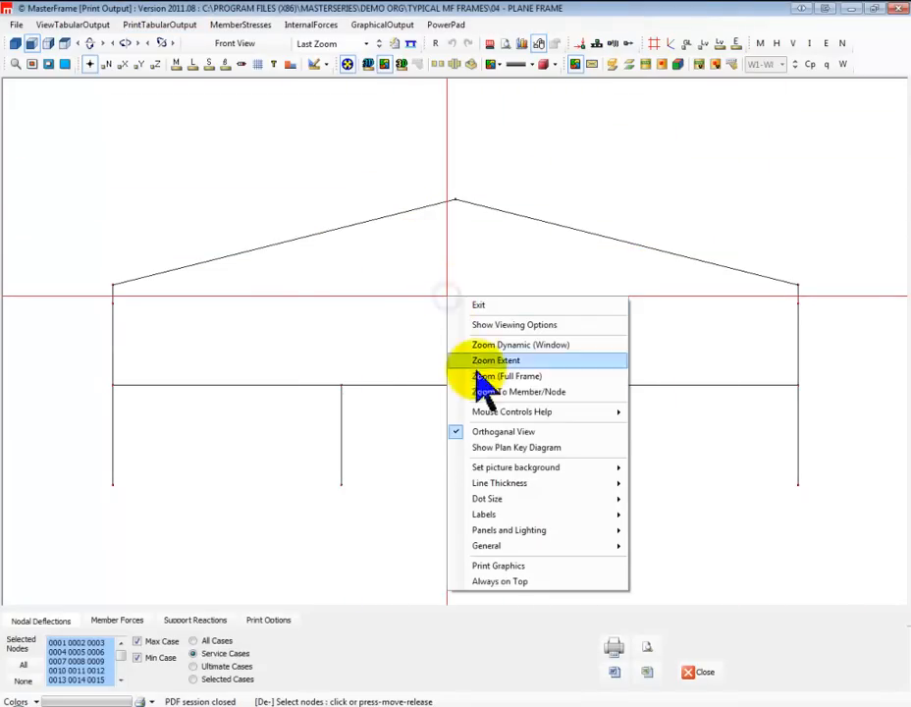
mouse_move(457, 531)
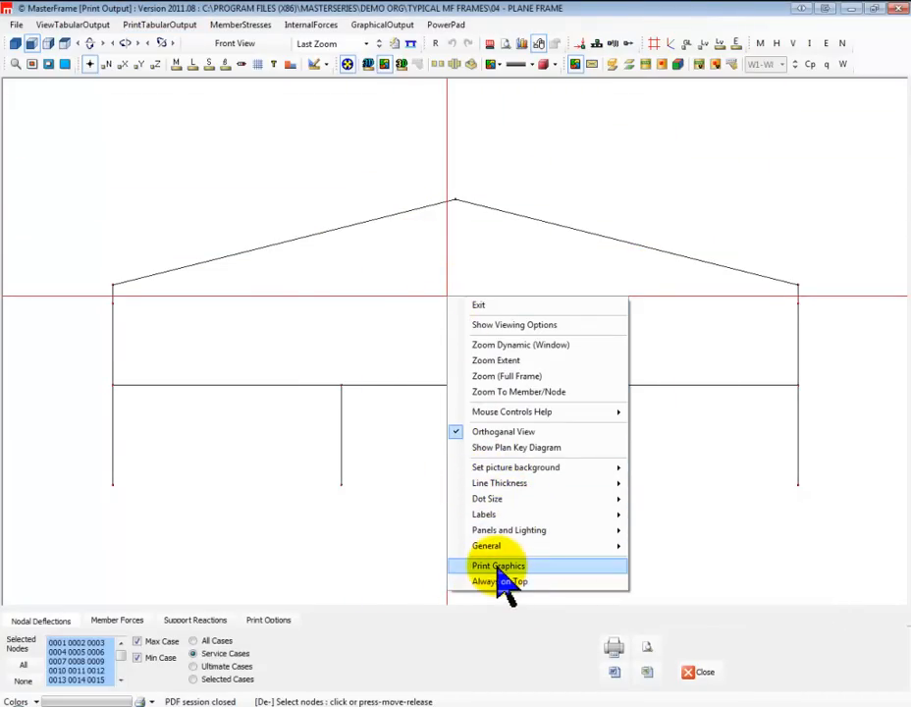
left_click(370, 63)
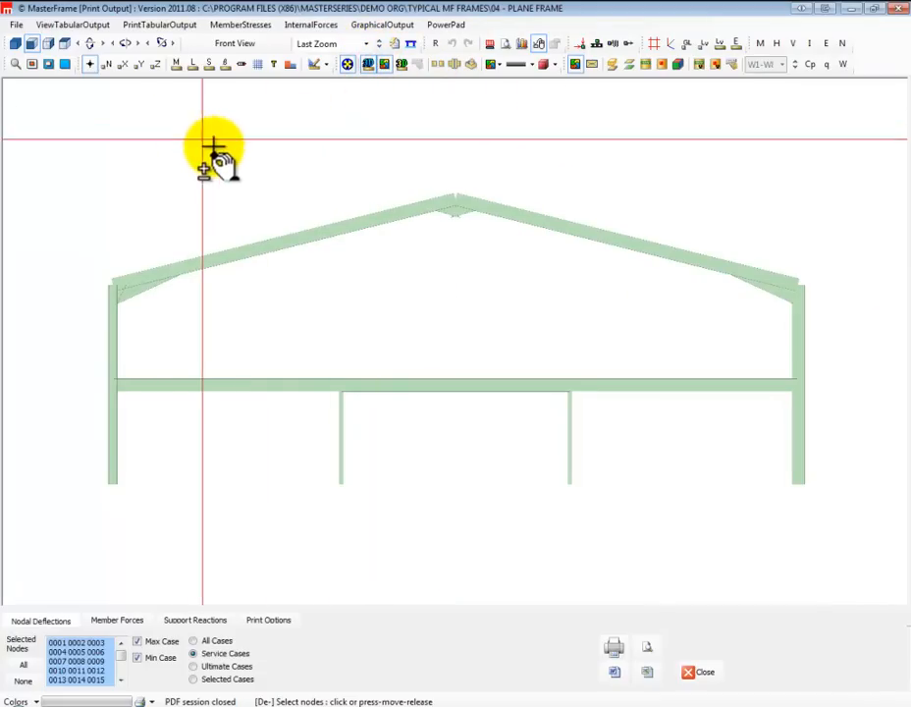
left_click(208, 64)
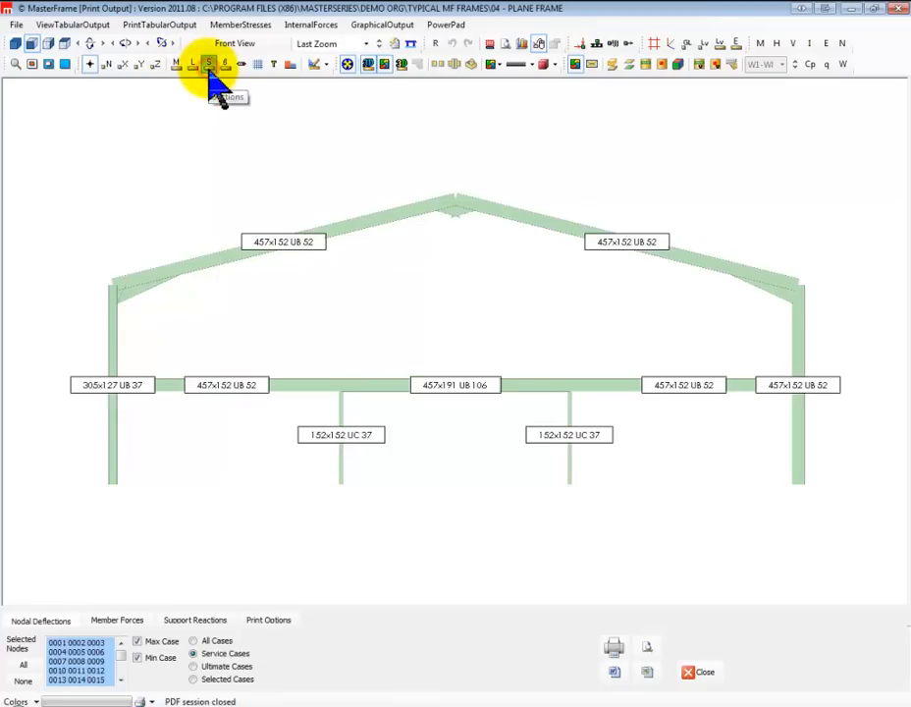
Send the frame graphics and the tabular output to PDF with PDFCreator on A4 portrait, and leave the print output
right_click(420, 286)
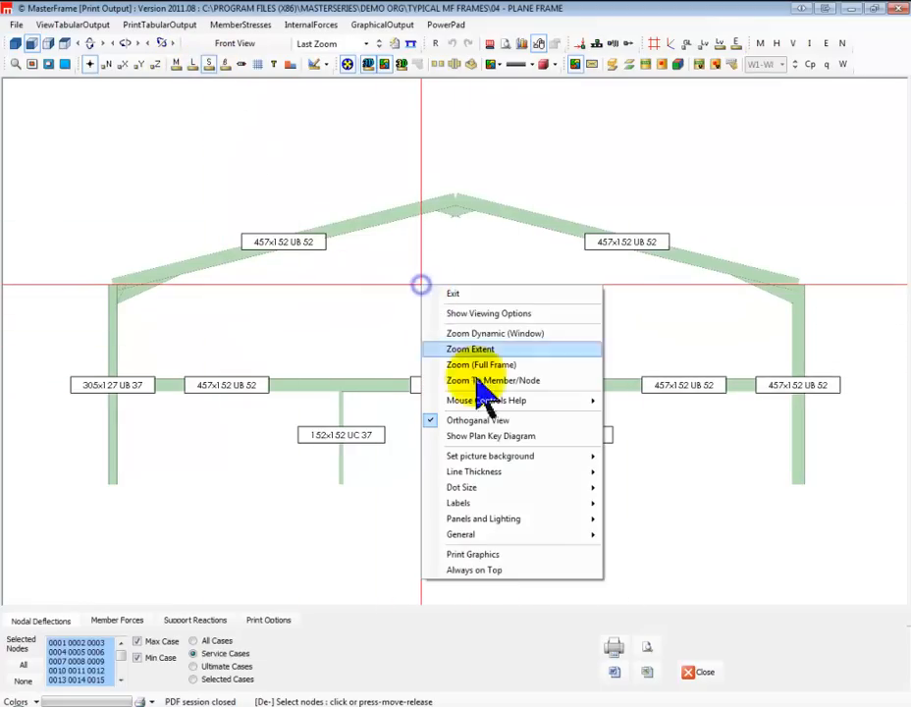
left_click(481, 556)
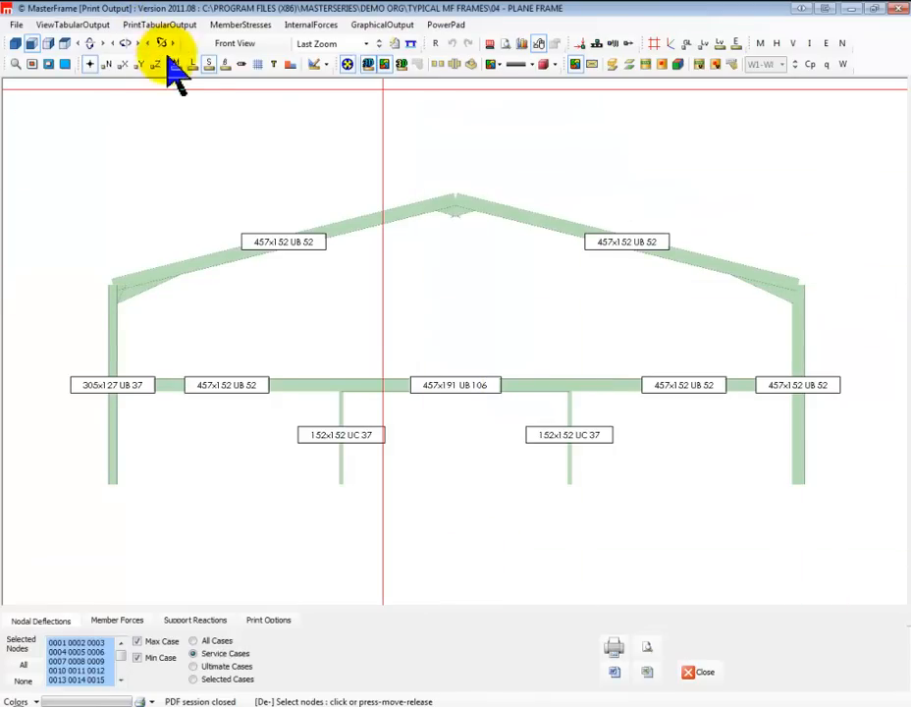
left_click(613, 648)
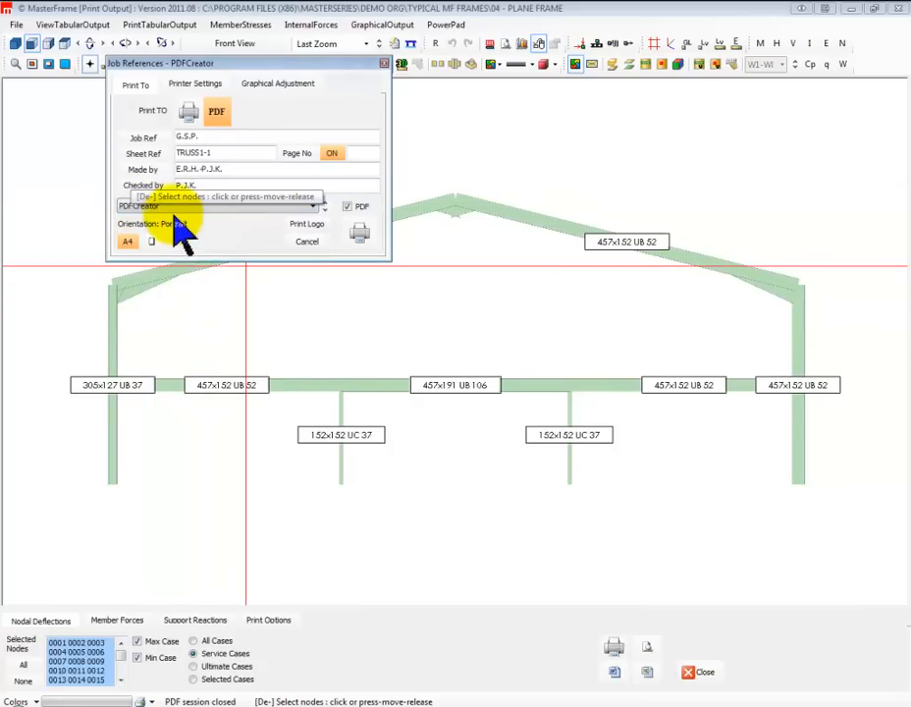
left_click(360, 233)
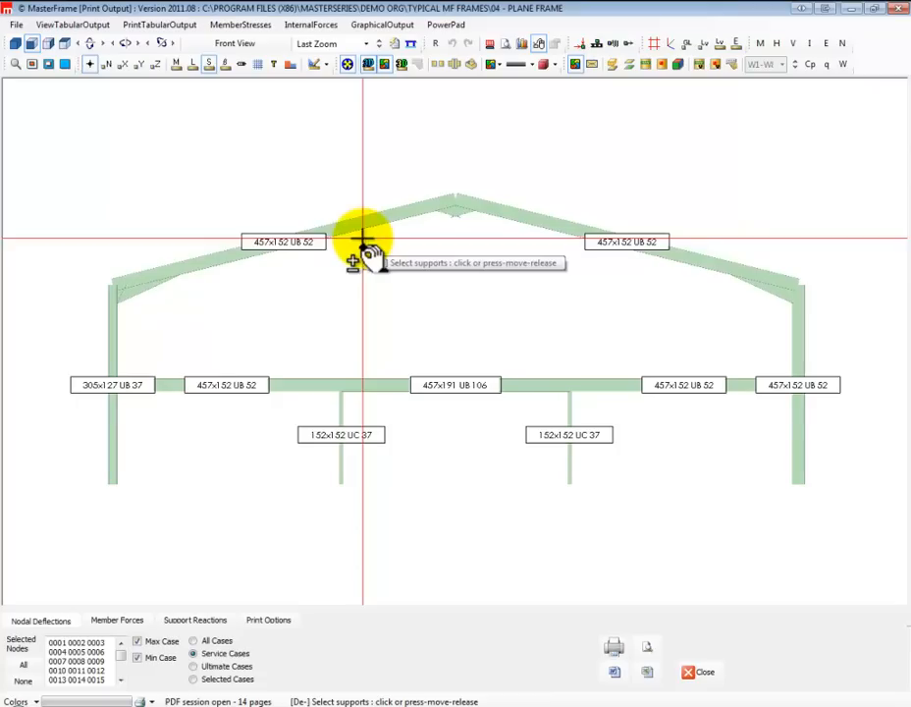
left_click(700, 674)
Send the left portal's frame graphics with section size labels to PDF with PDFCreator on A4 landscape
right_click(435, 370)
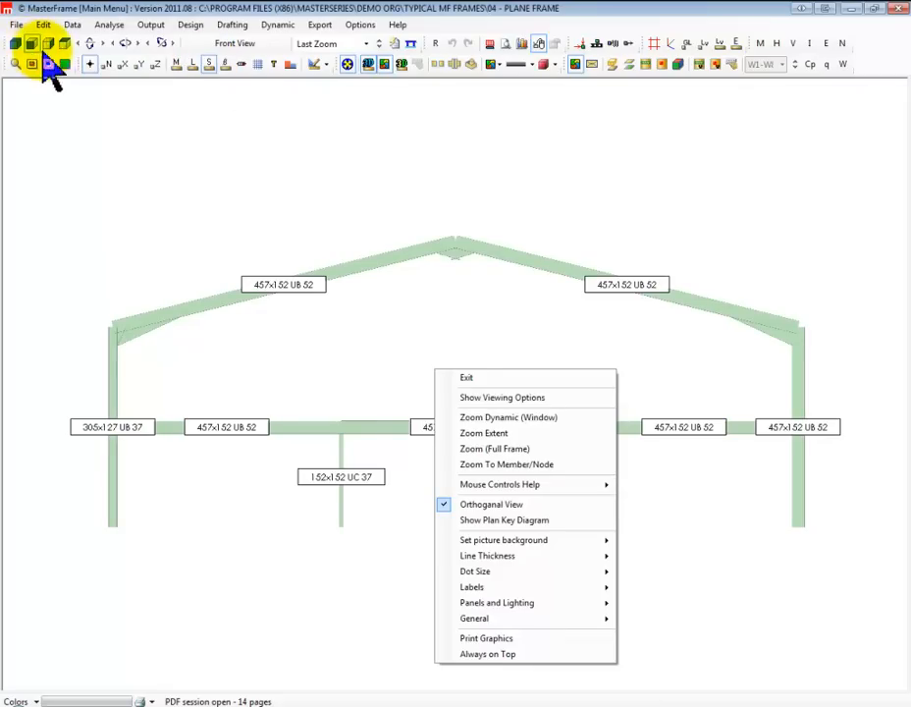
left_click(64, 66)
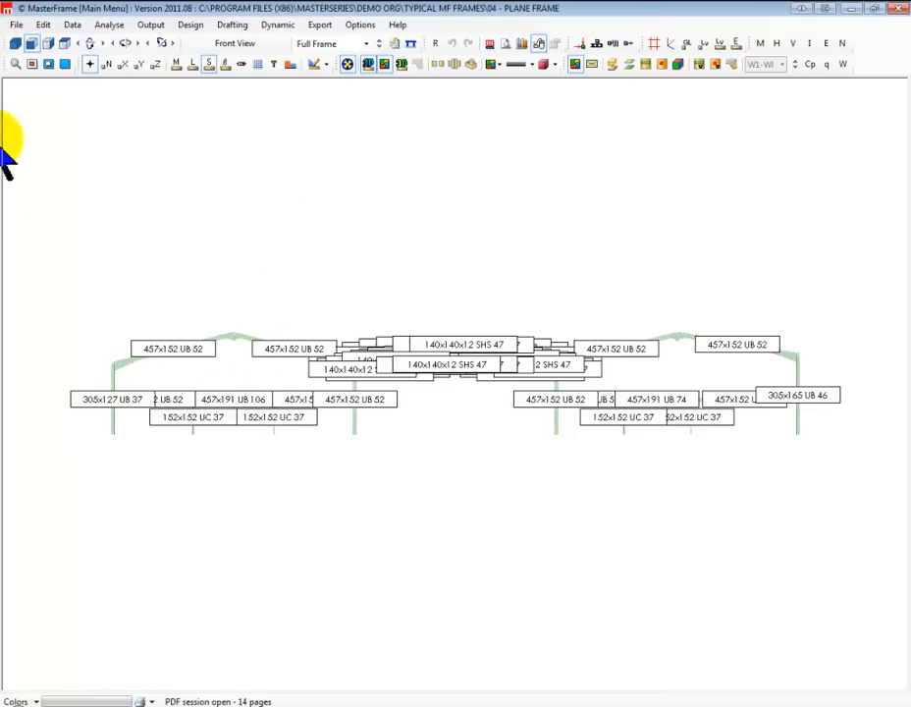
left_click(15, 64)
left_click_drag(83, 455, 466, 281)
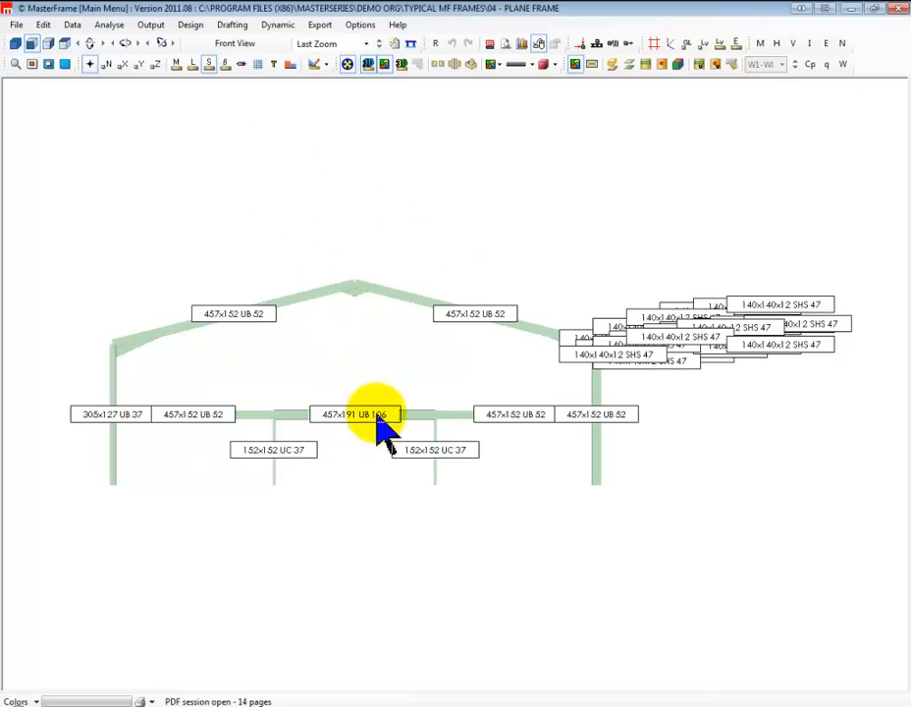
left_click(15, 64)
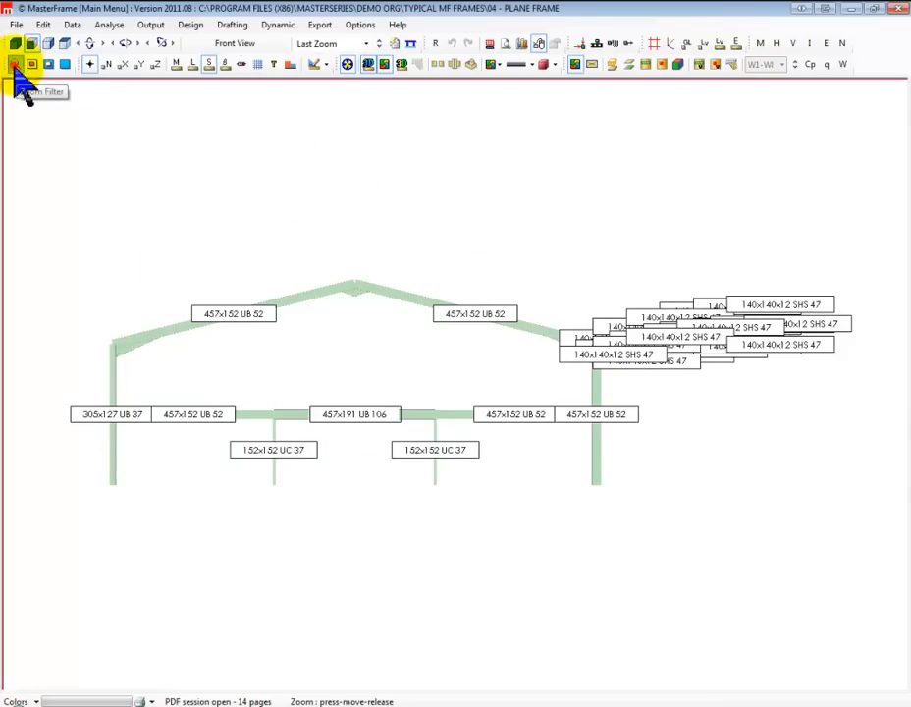
left_click_drag(95, 505, 610, 220)
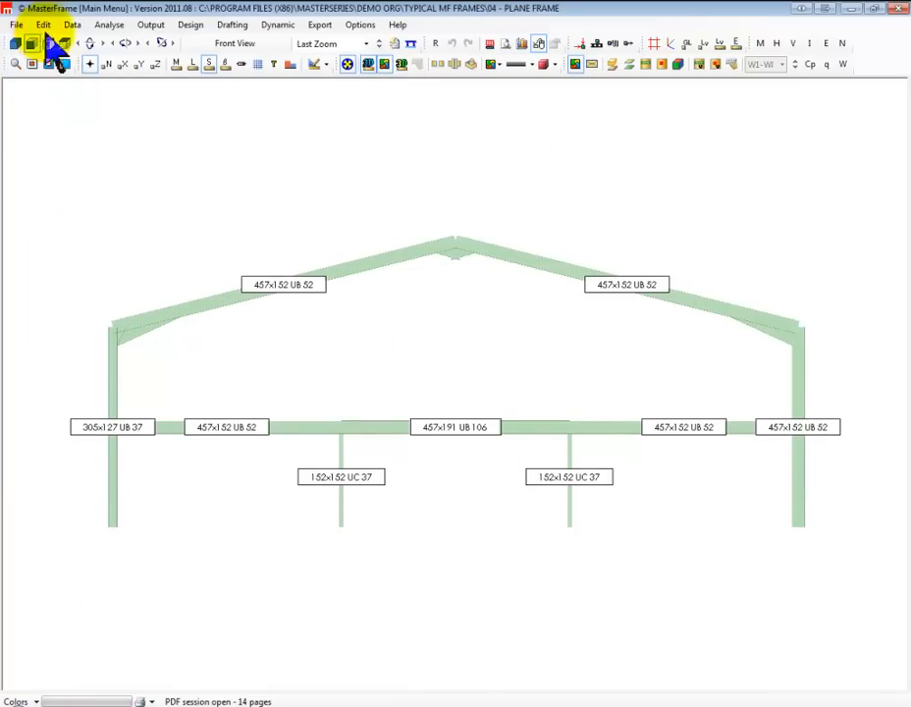
left_click(72, 25)
left_click(104, 82)
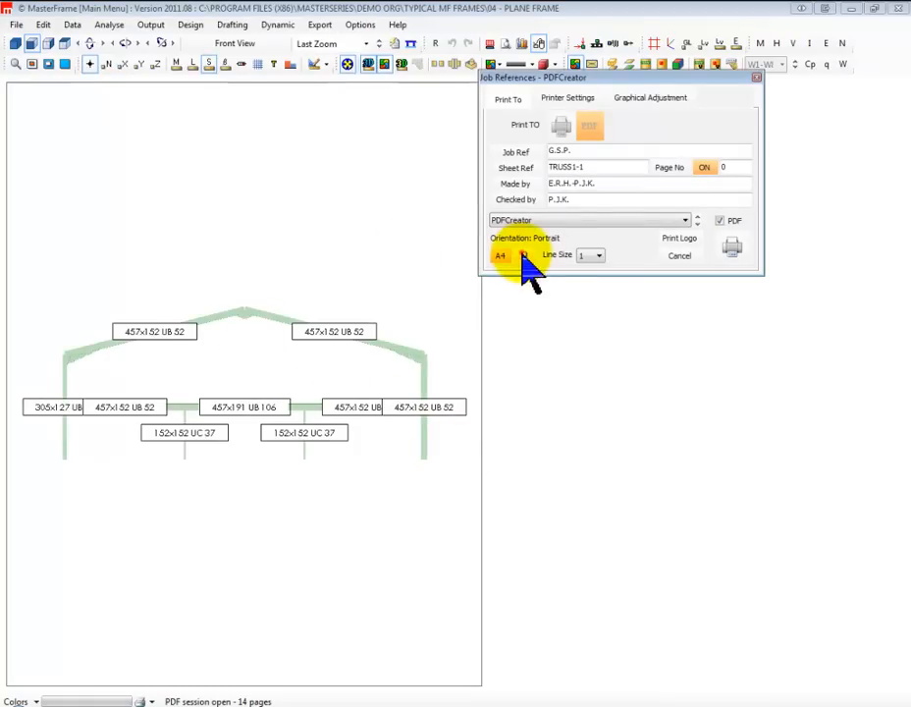
left_click(523, 256)
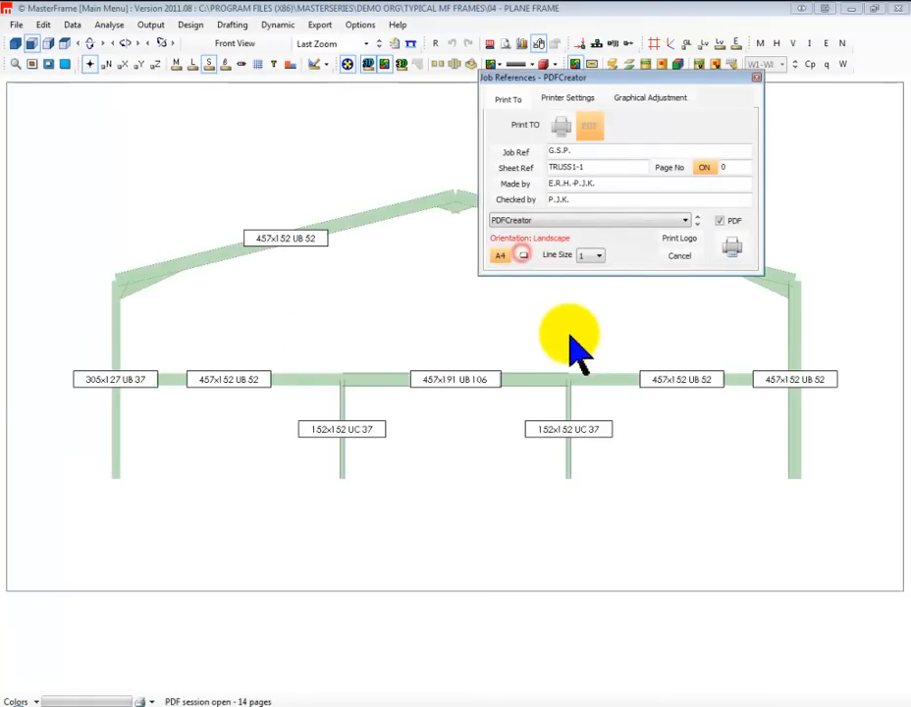
left_click(733, 248)
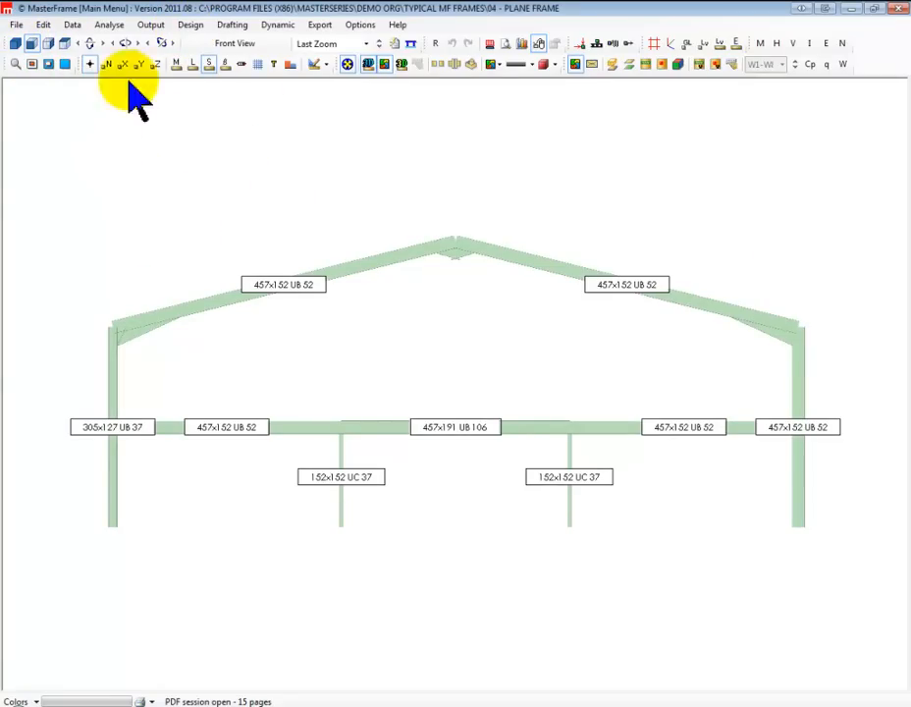
Replace the section size labels with nodal X coordinates on the full frame and send its graphics to PDF on A4 landscape
left_click(208, 66)
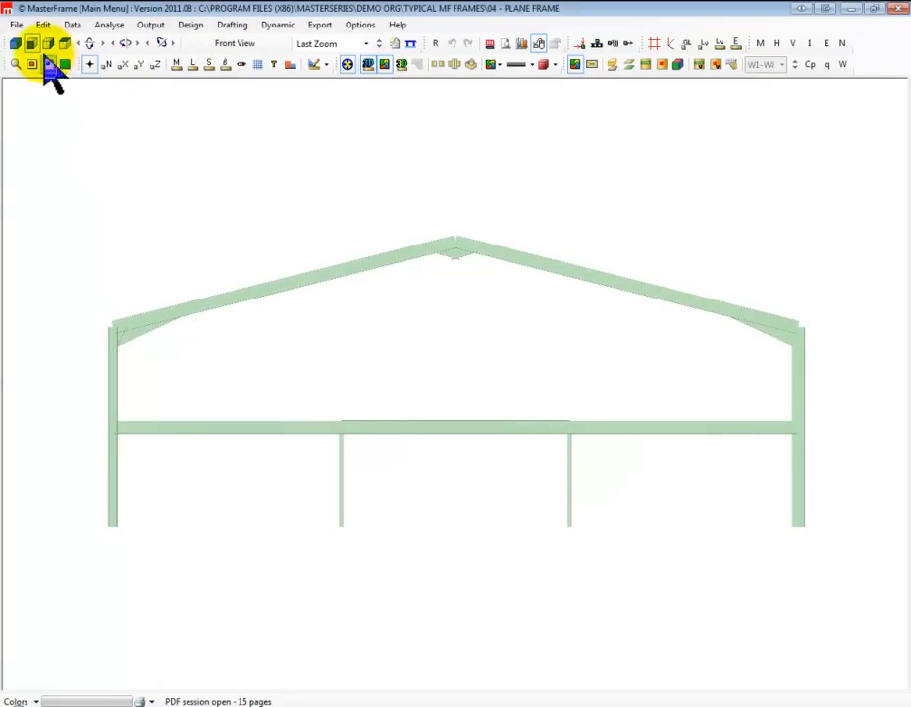
left_click(63, 65)
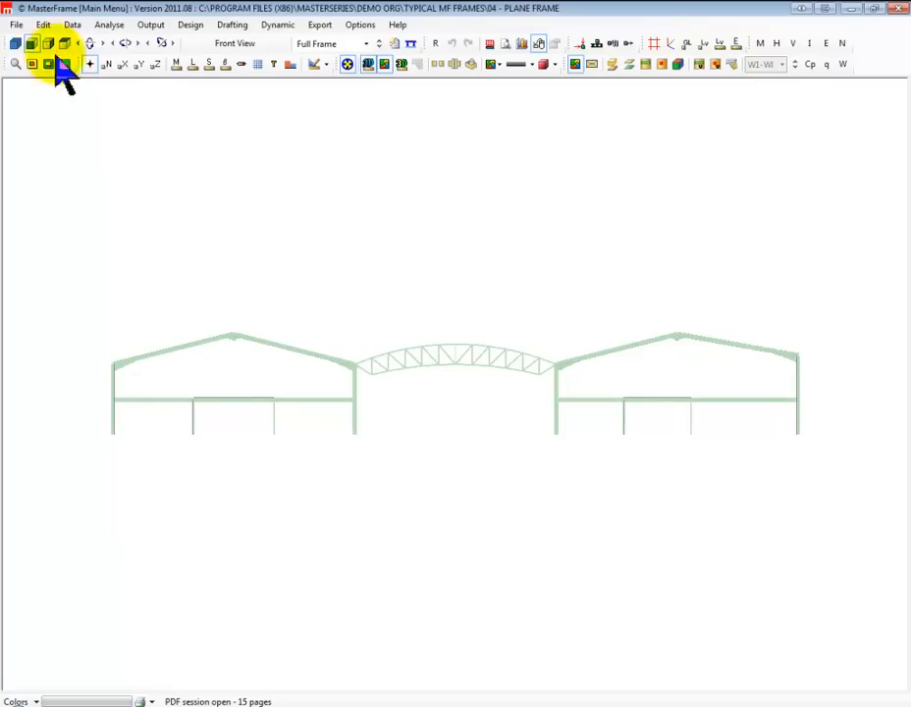
left_click(122, 66)
left_click(142, 67)
left_click(141, 67)
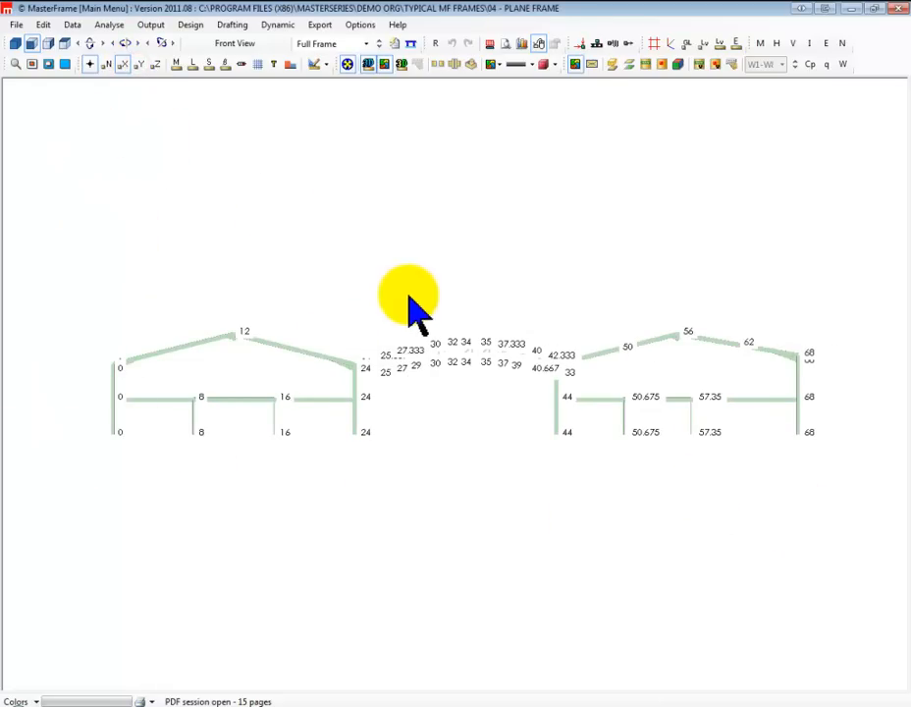
left_click(75, 25)
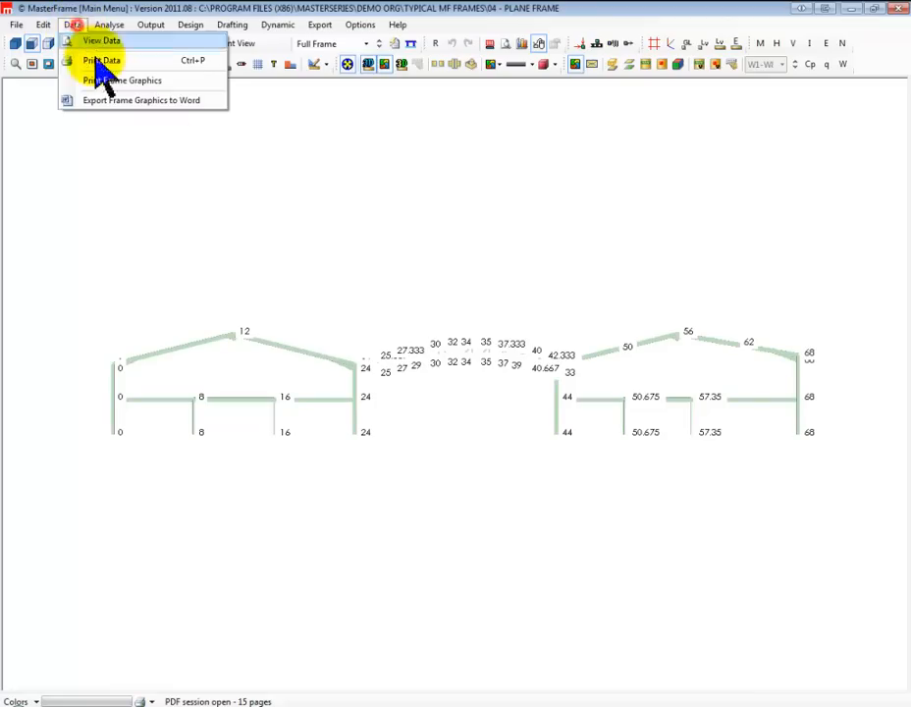
left_click(132, 81)
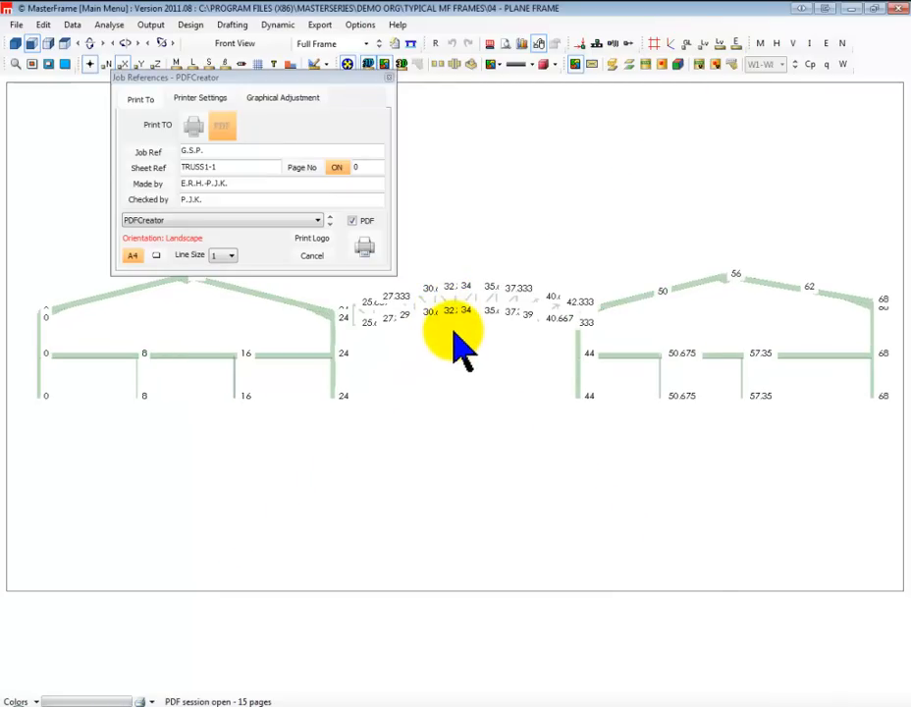
left_click(366, 253)
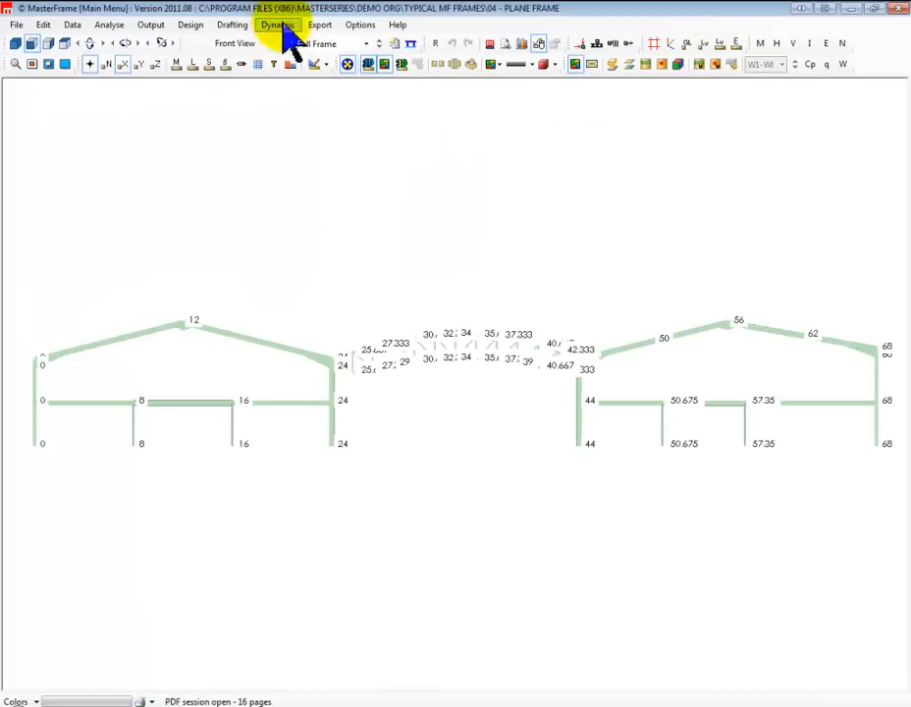
Show the full frame's bending moment diagram with line members and no X coordinates, and send it to PDF on A4 landscape
left_click(154, 27)
left_click(217, 120)
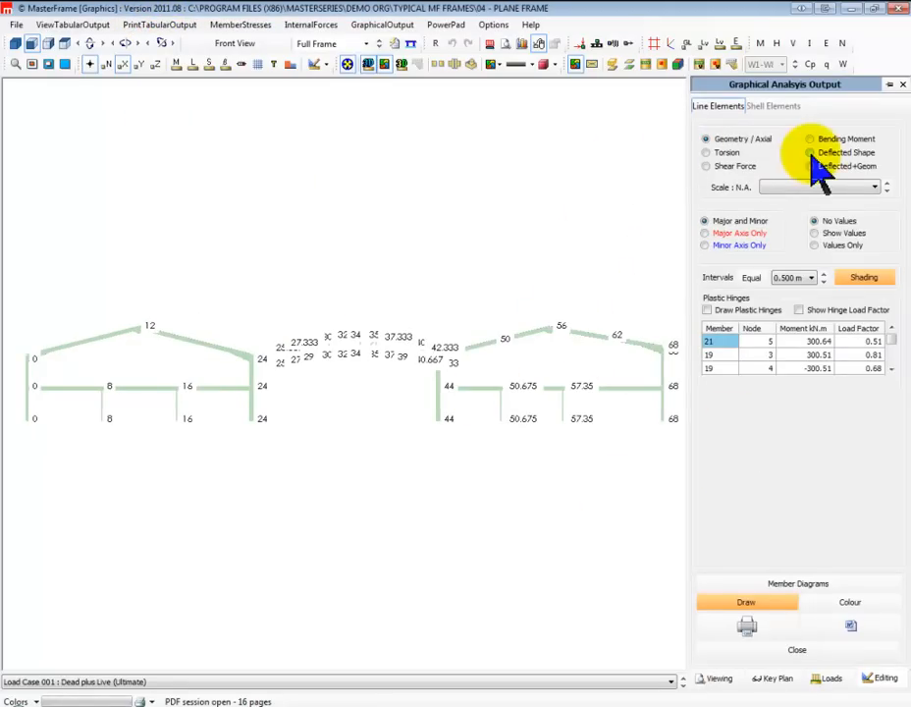
left_click(811, 139)
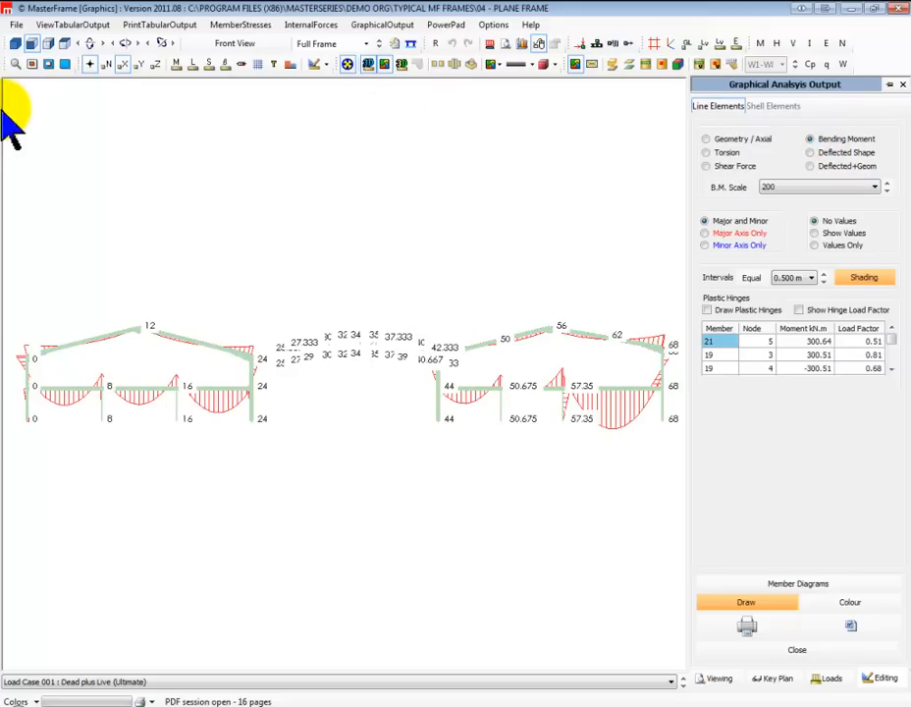
left_click(122, 67)
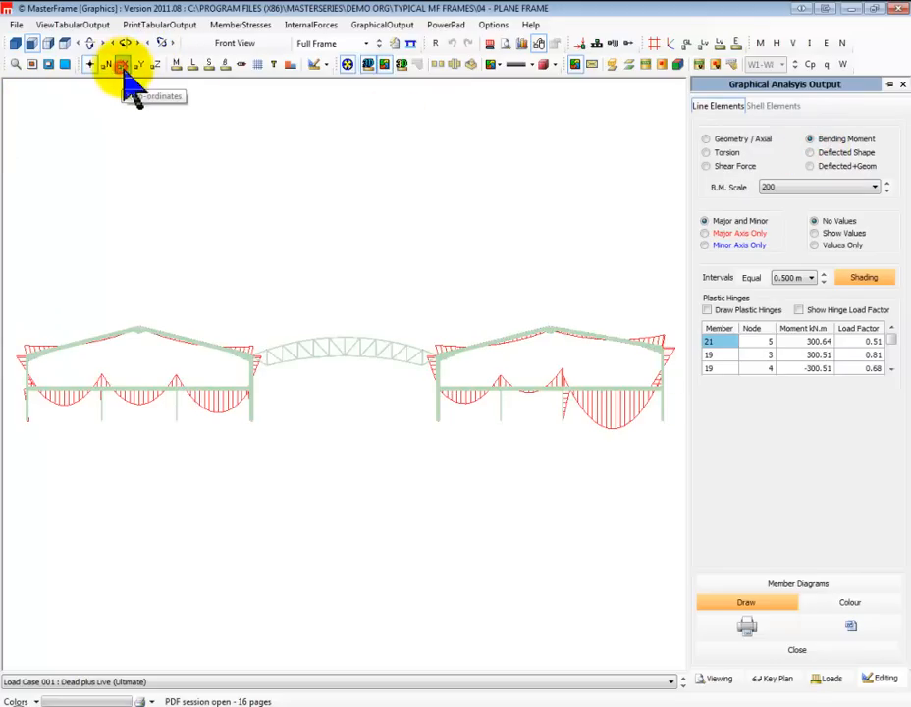
left_click(367, 65)
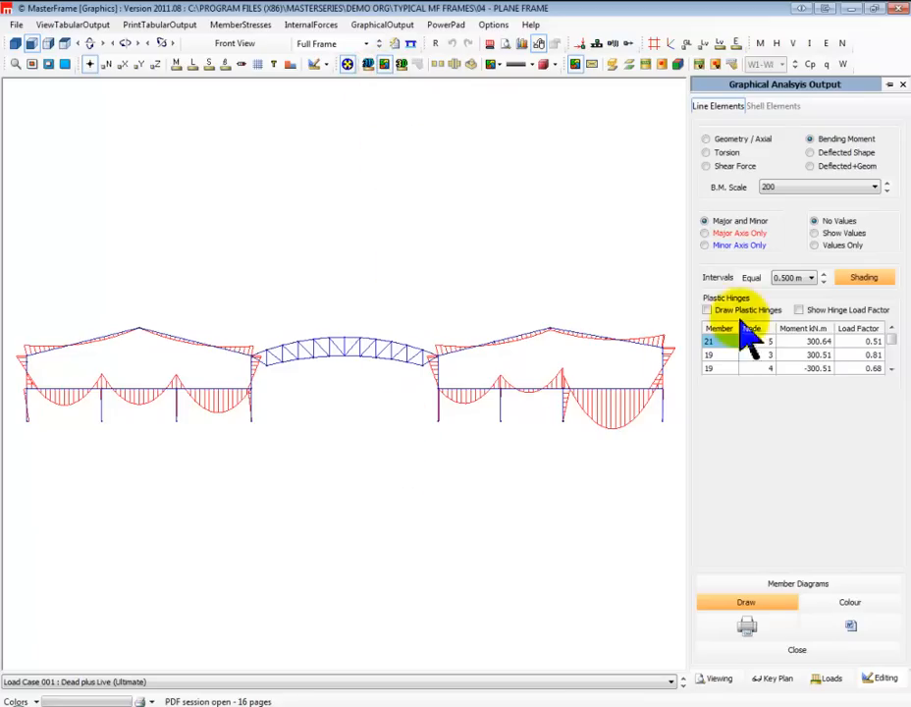
left_click(751, 633)
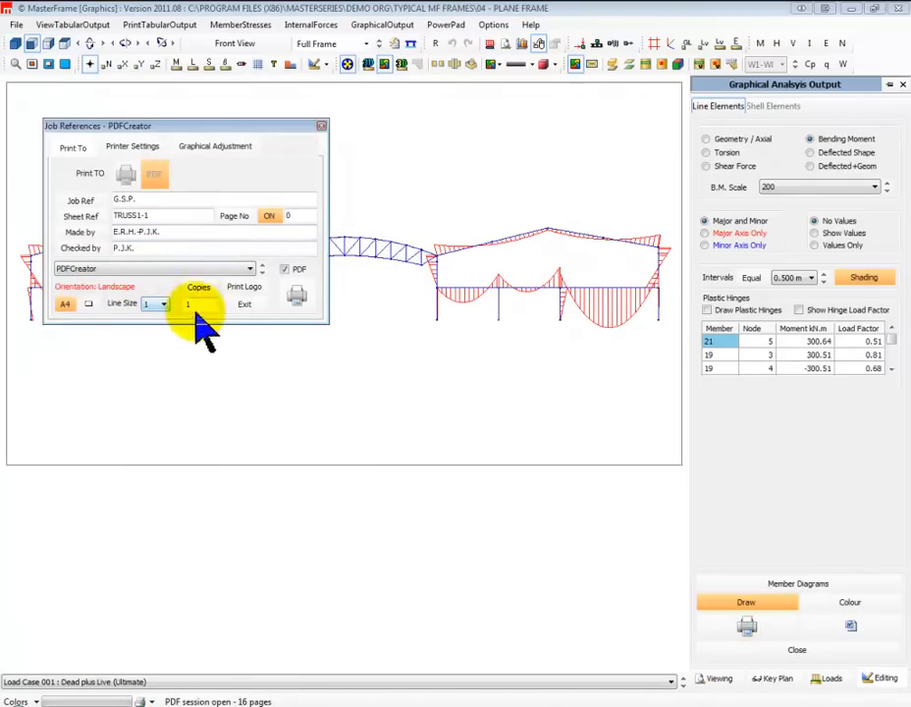
left_click(297, 297)
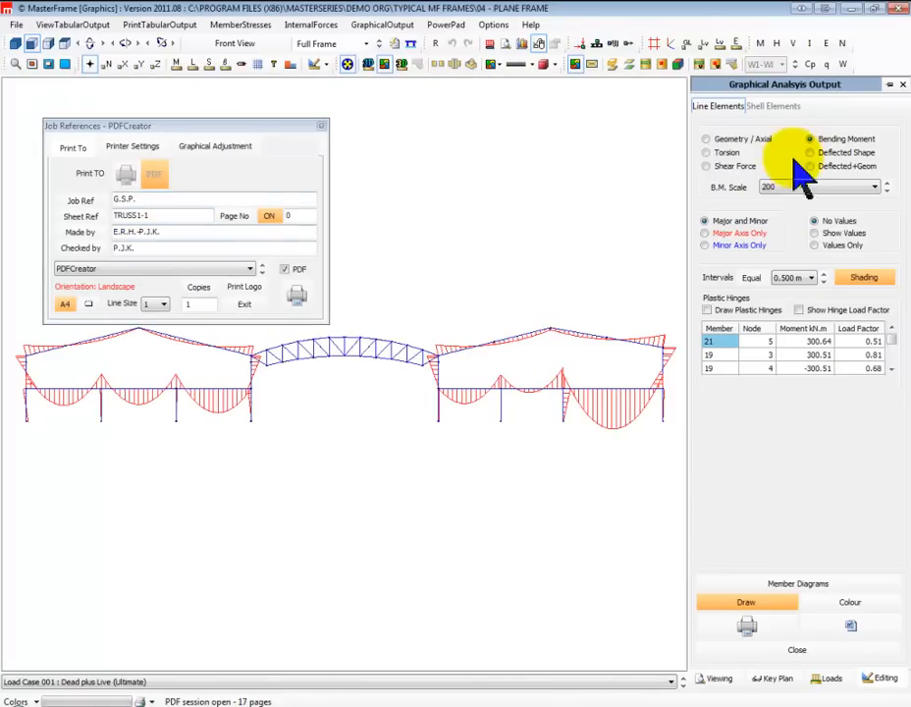
Show the axial force values on the central truss for Load Case 001, with the label font size set to 9
left_click(731, 138)
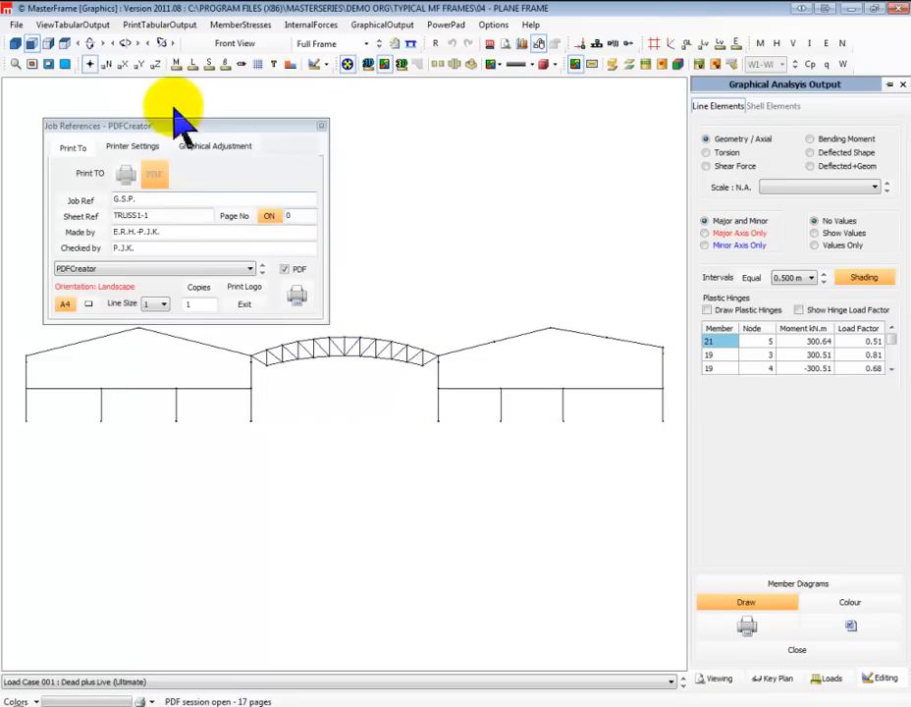
left_click(321, 128)
scroll(291, 312, "up", 6)
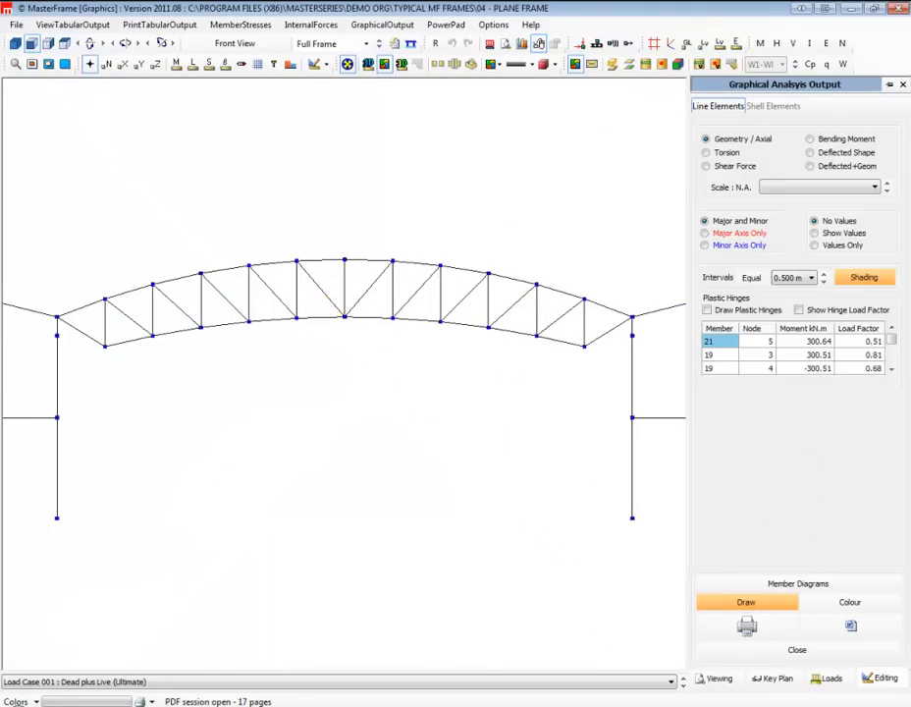
left_click(816, 233)
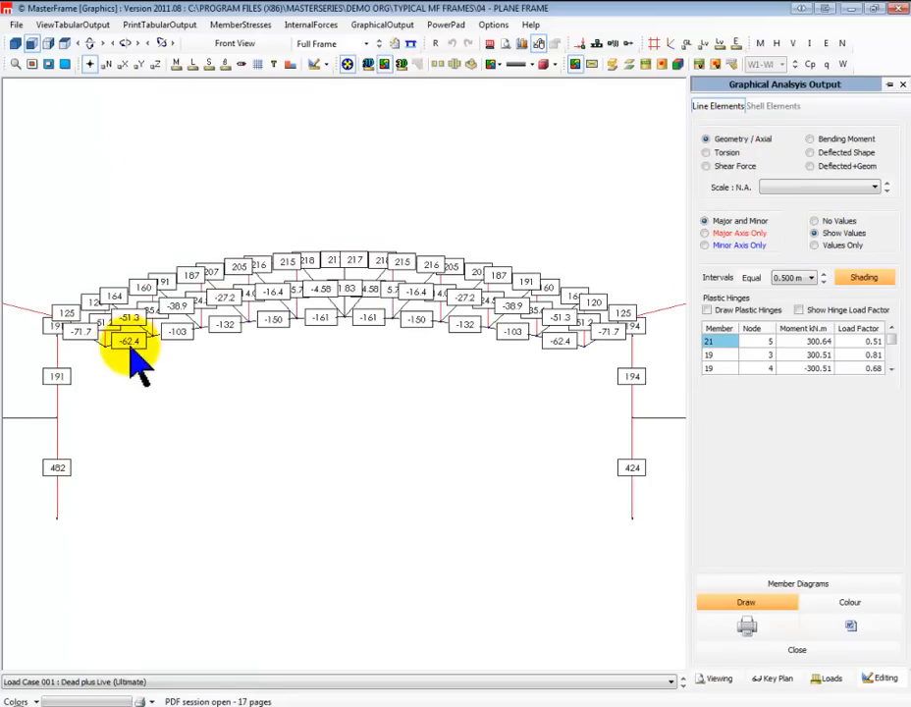
left_click(328, 66)
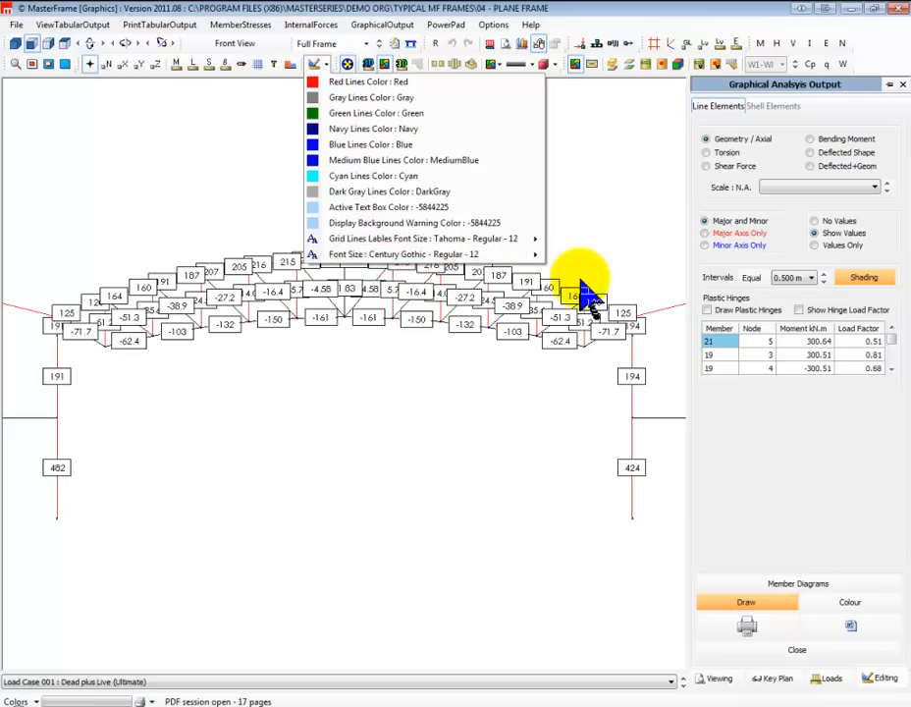
mouse_move(535, 254)
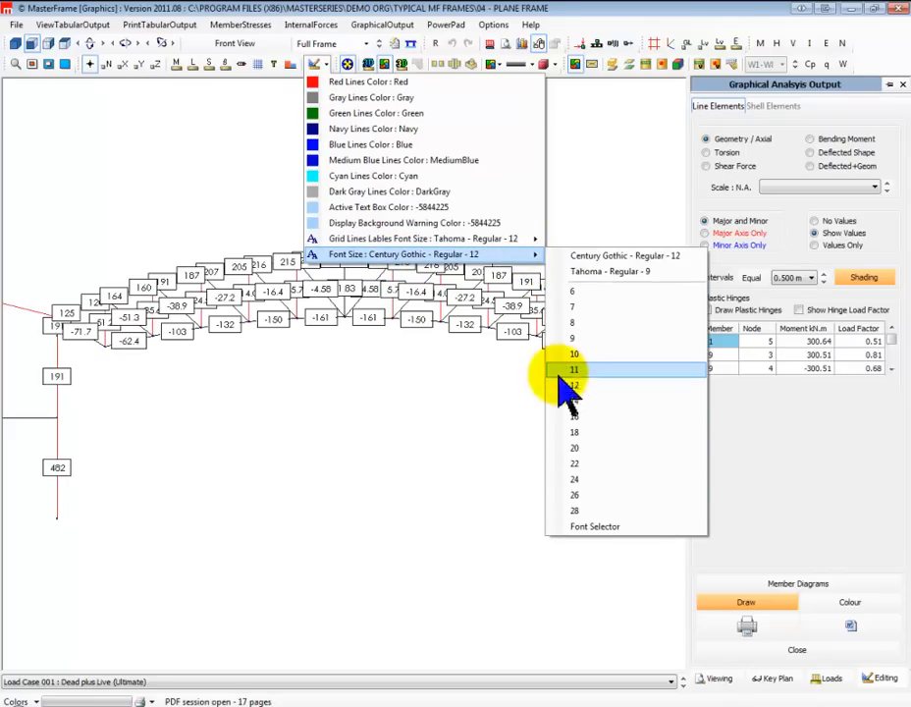
left_click(578, 339)
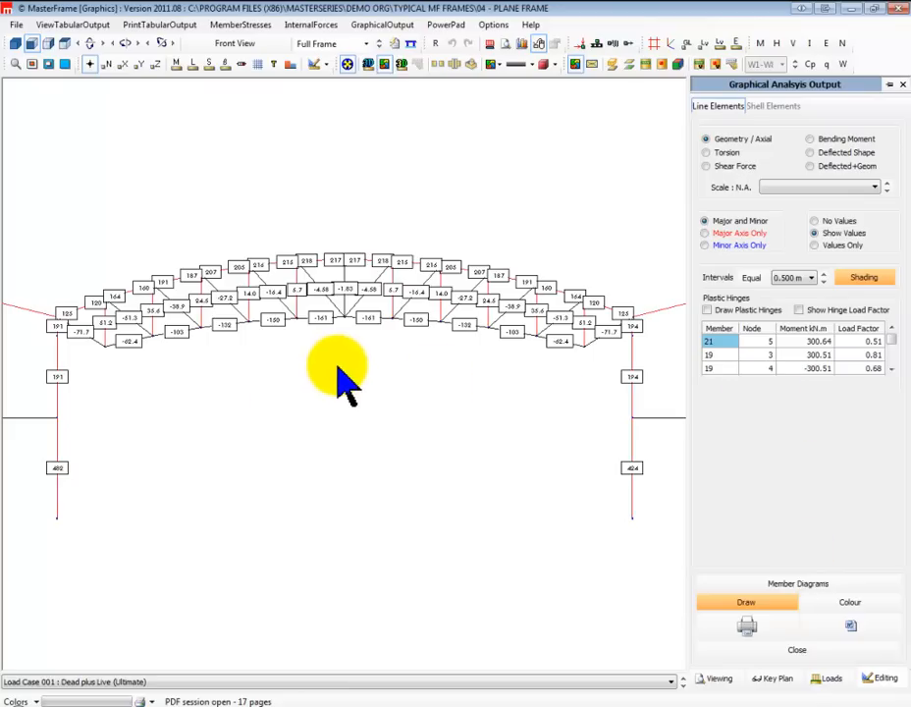
Send the central truss's axial force diagram to PDF on A4 landscape and close the print settings
scroll(338, 368, "up", 1)
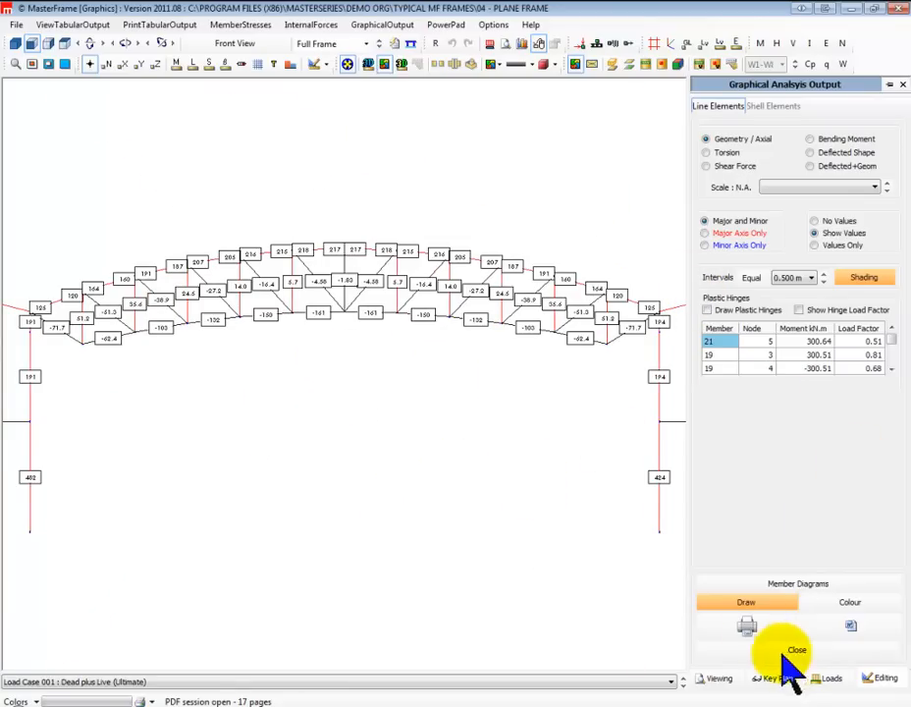
left_click(746, 625)
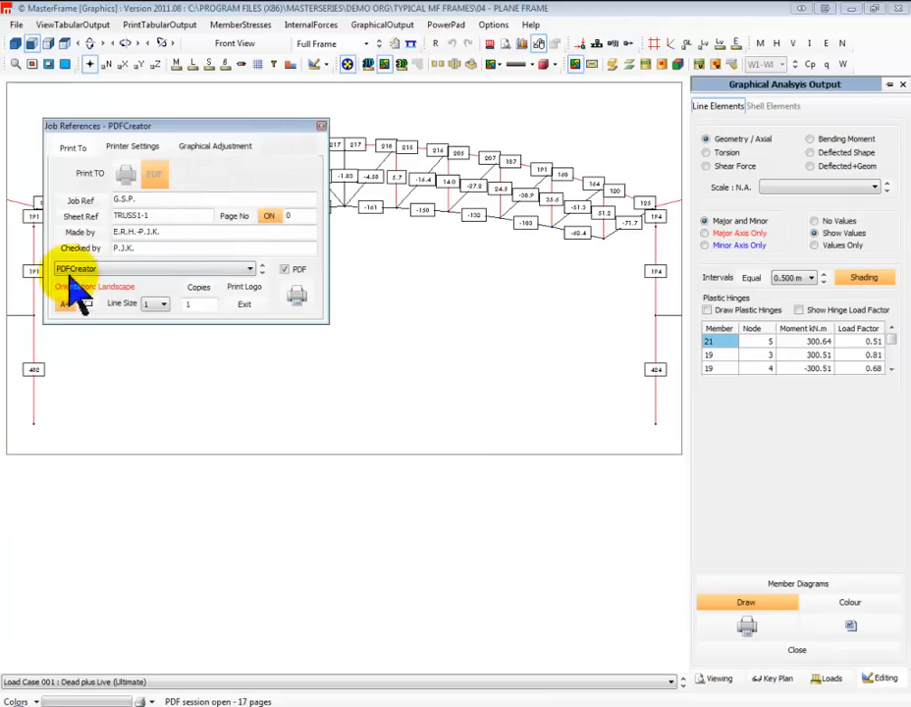
left_click(297, 295)
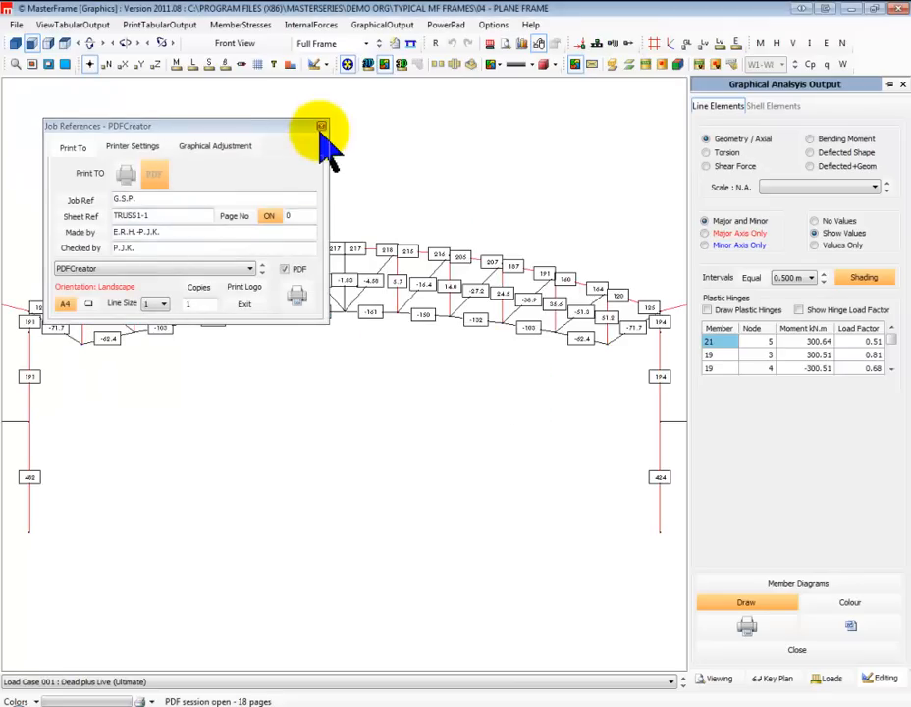
left_click(321, 126)
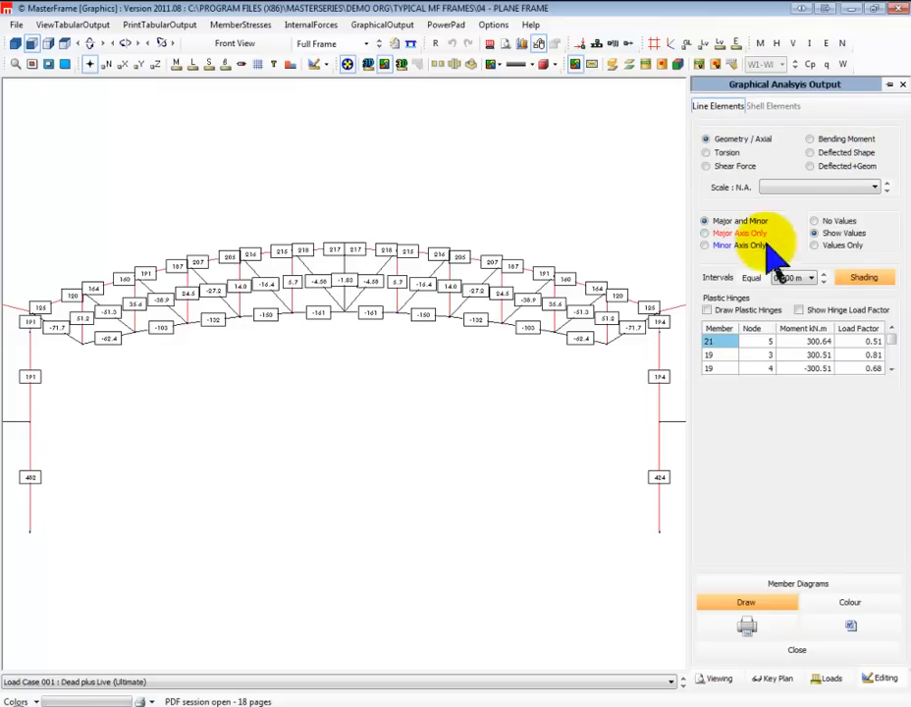
Hide the axial force values and draw the plastic hinges with their load factors on the full frame
left_click(707, 310)
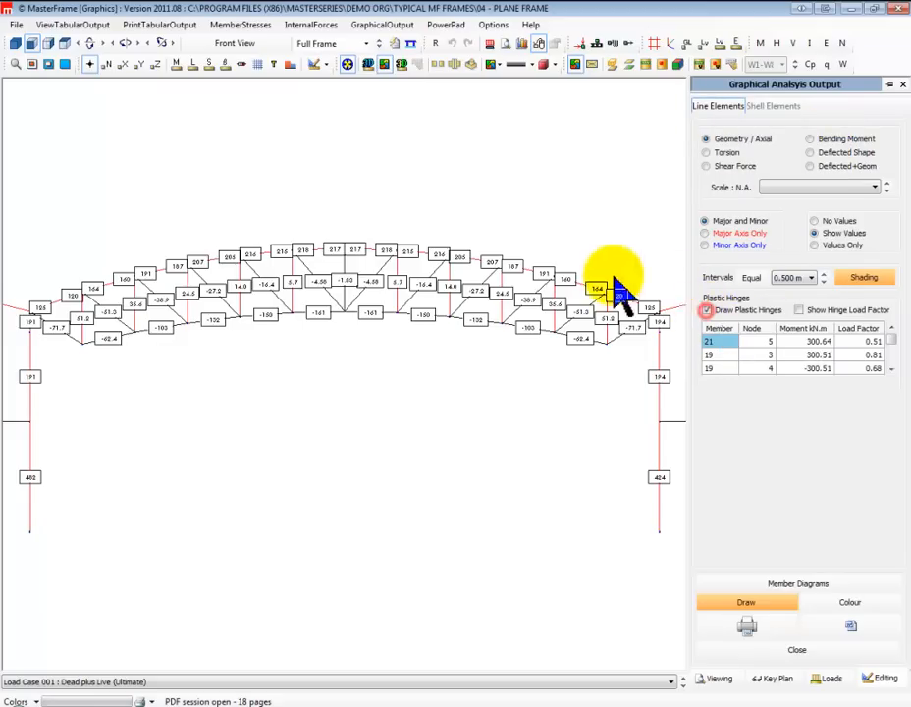
left_click(814, 222)
scroll(334, 580, "down", 2)
scroll(330, 571, "down", 4)
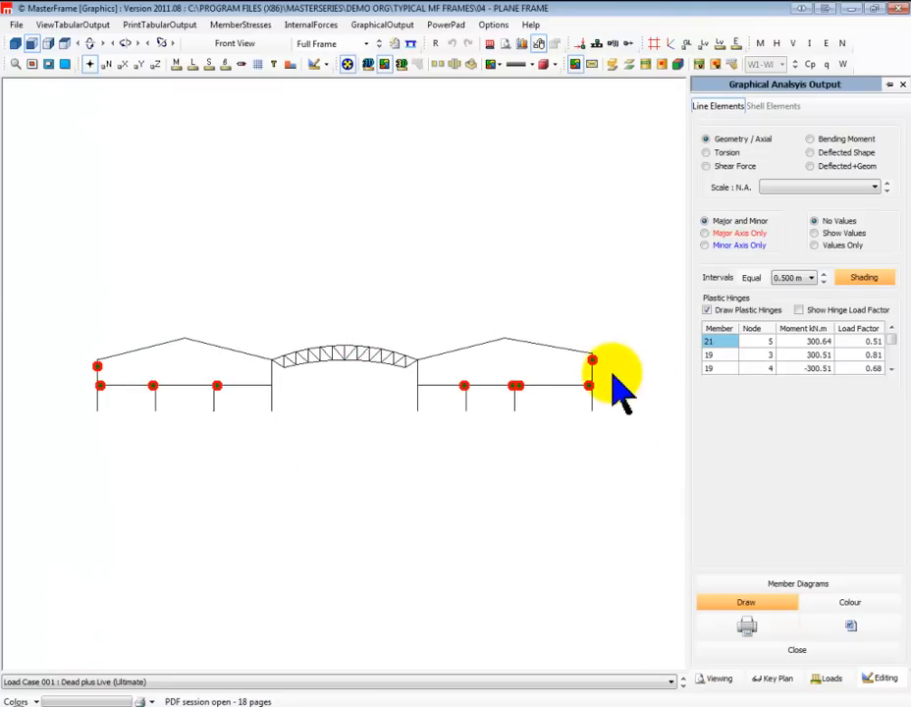
scroll(329, 362, "up", 1)
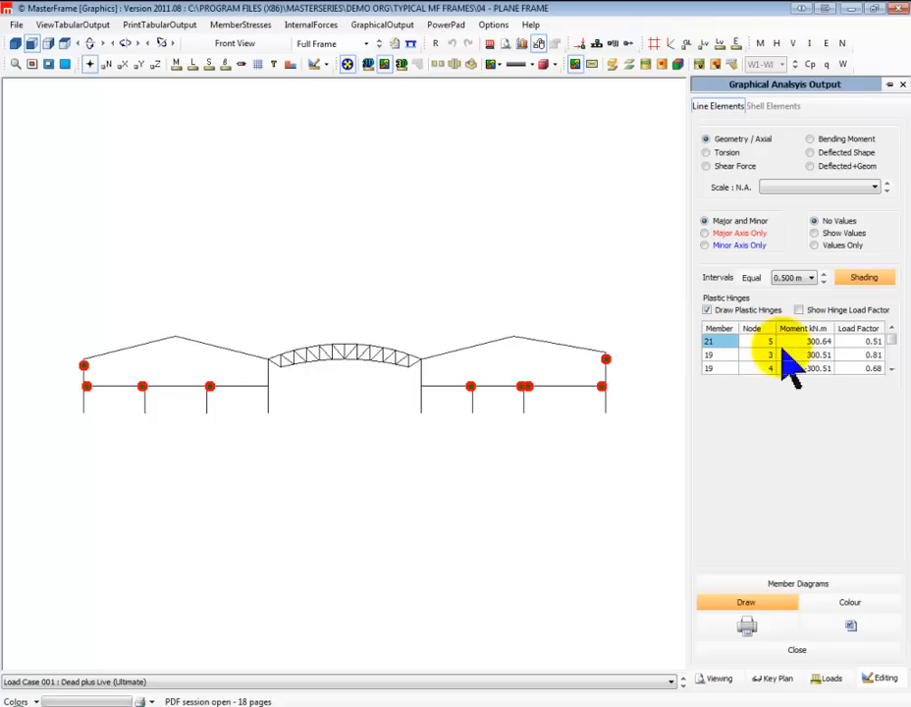
left_click(799, 310)
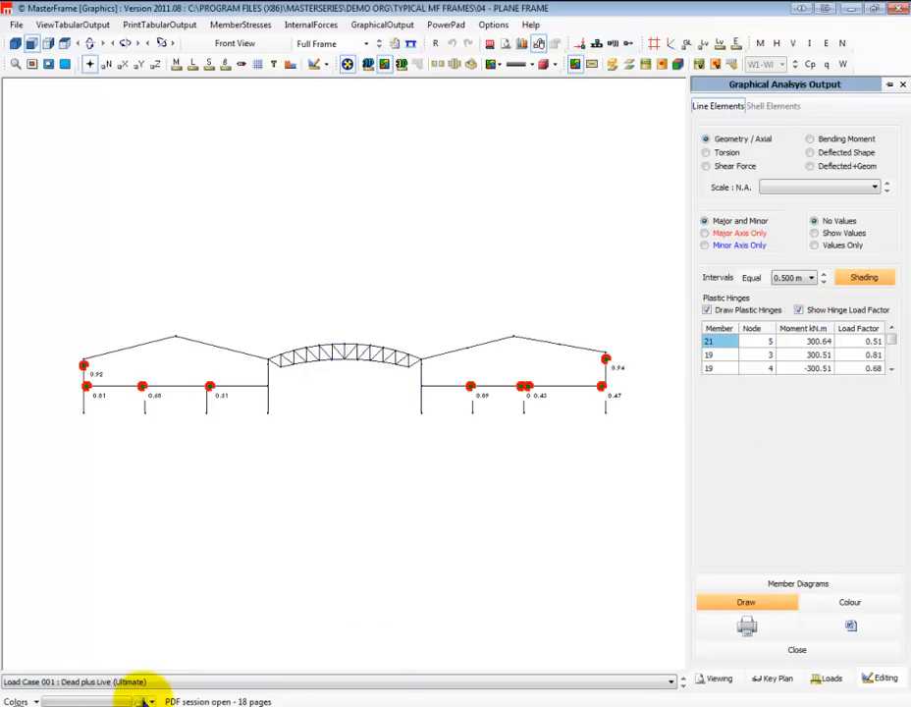
Close the open PDF print session
left_click(145, 702)
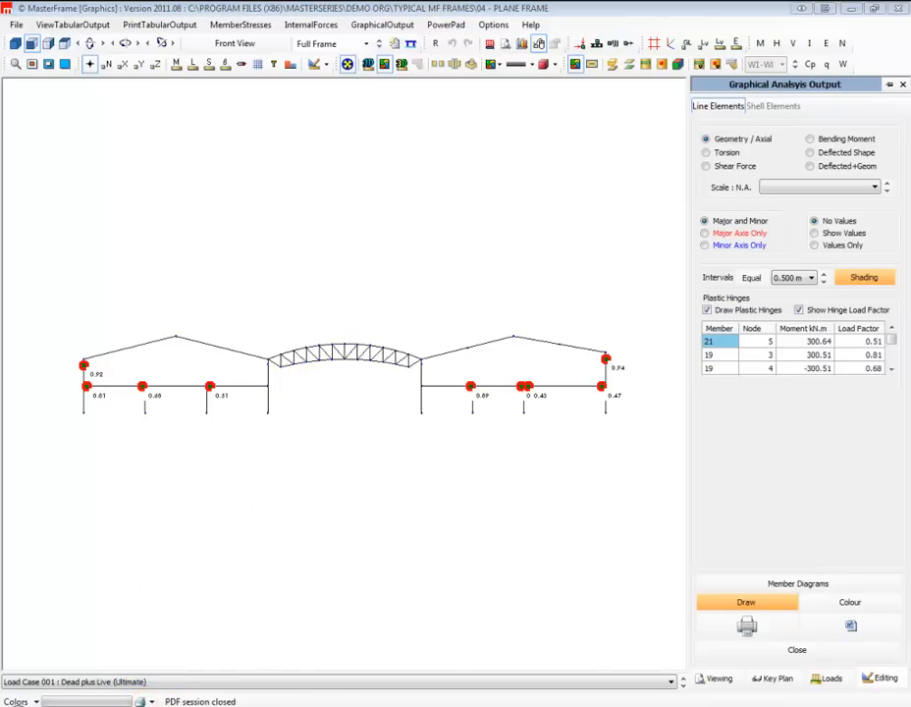
Switch to the compiled PDF in Adobe Reader and examine the nodal deflection, ultimate member force and support reaction tables
left_click_drag(910, 8, 554, 16)
scroll(444, 324, "down", 5)
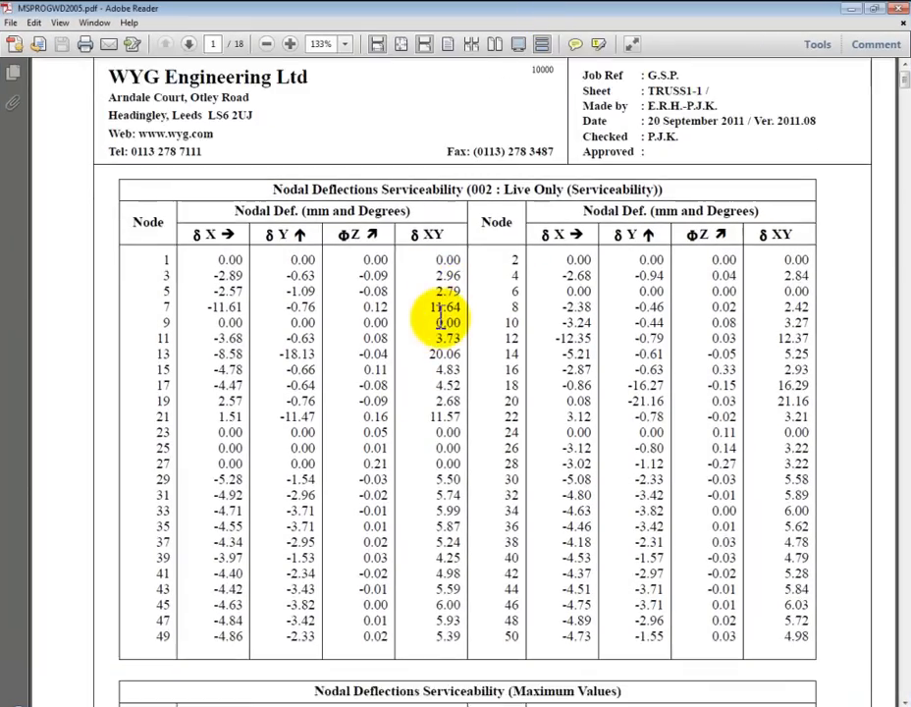
scroll(442, 316, "down", 7)
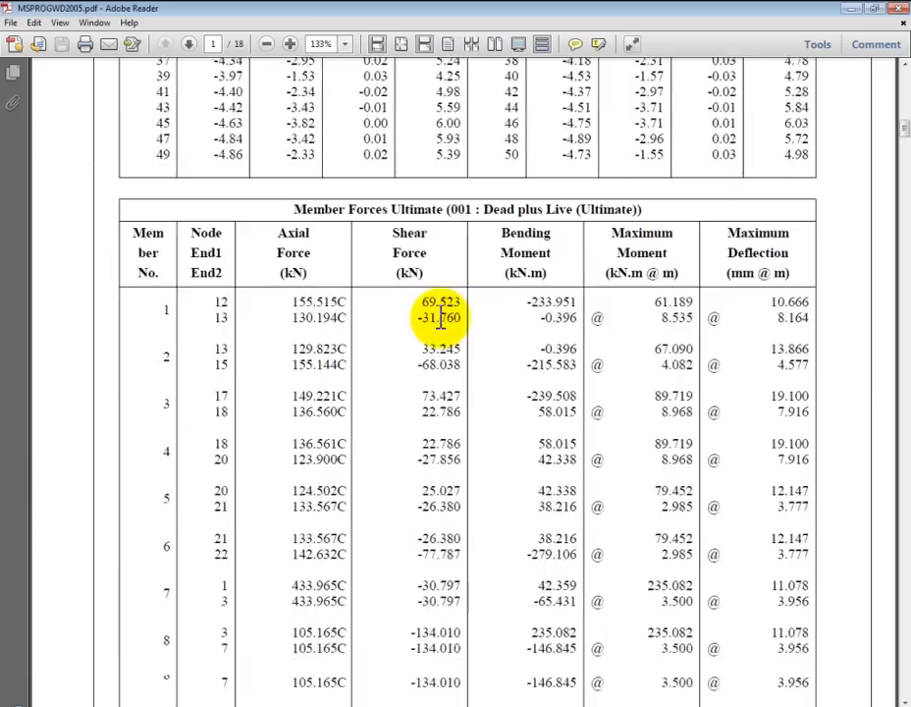
scroll(442, 314, "down", 19)
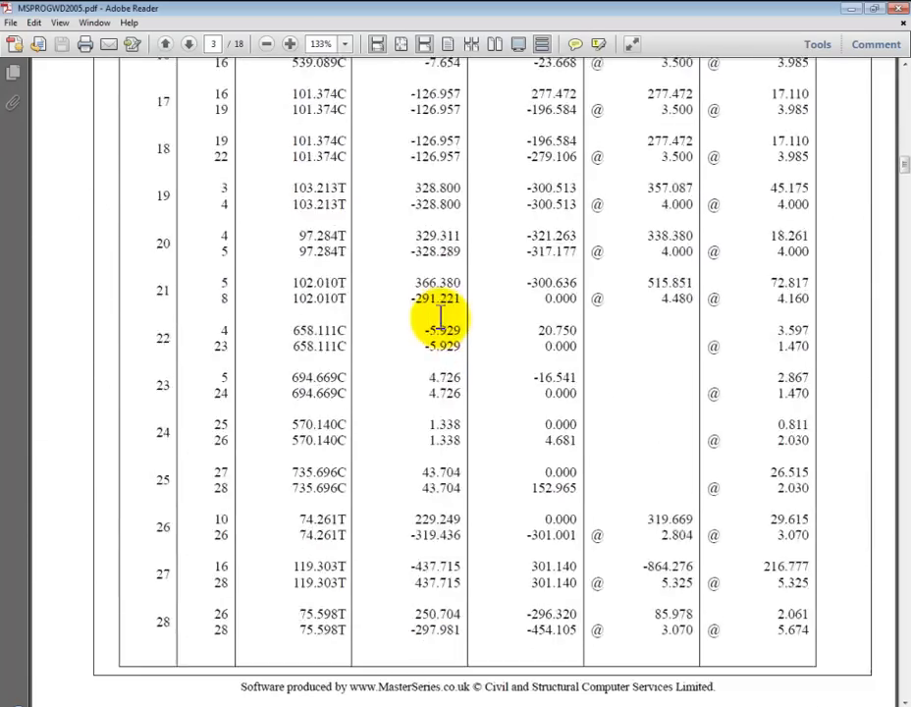
scroll(441, 316, "down", 20)
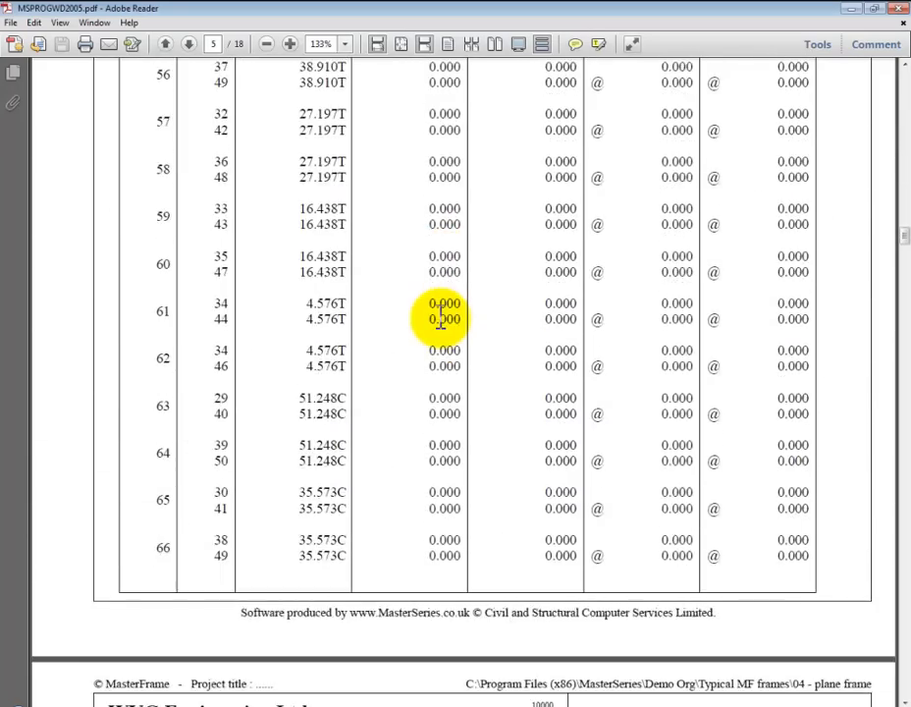
scroll(441, 316, "down", 18)
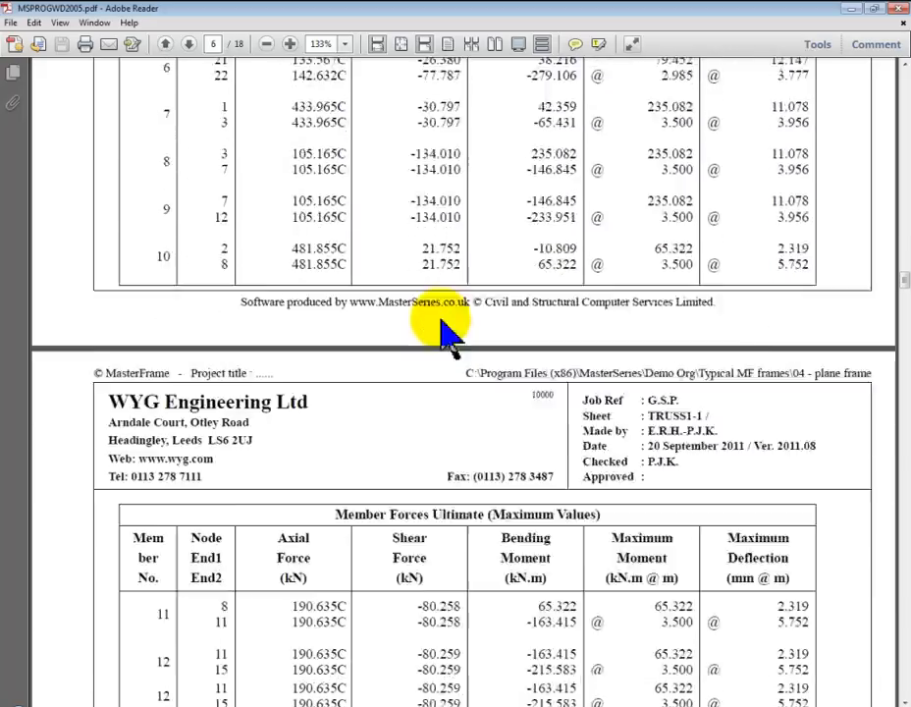
scroll(441, 316, "down", 8)
scroll(441, 316, "down", 13)
scroll(441, 319, "down", 9)
scroll(441, 316, "down", 10)
scroll(440, 319, "down", 15)
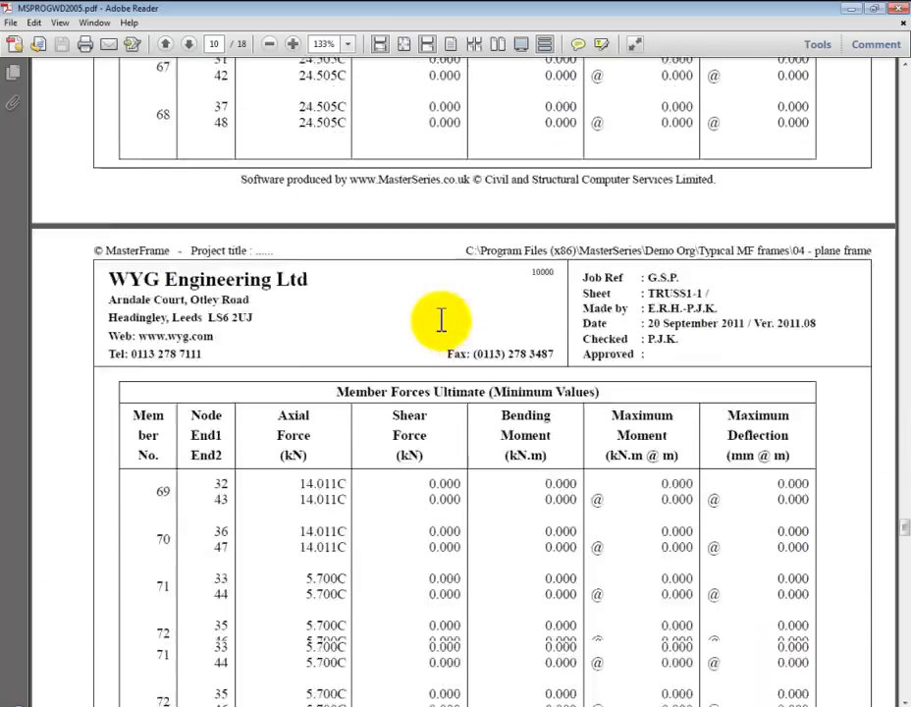
scroll(441, 319, "down", 10)
Examine the frame geometry, bending moment and axial force diagram pages, and highlight the "Axial Force (kN) - Compression Positive" caption
scroll(441, 320, "up", 1)
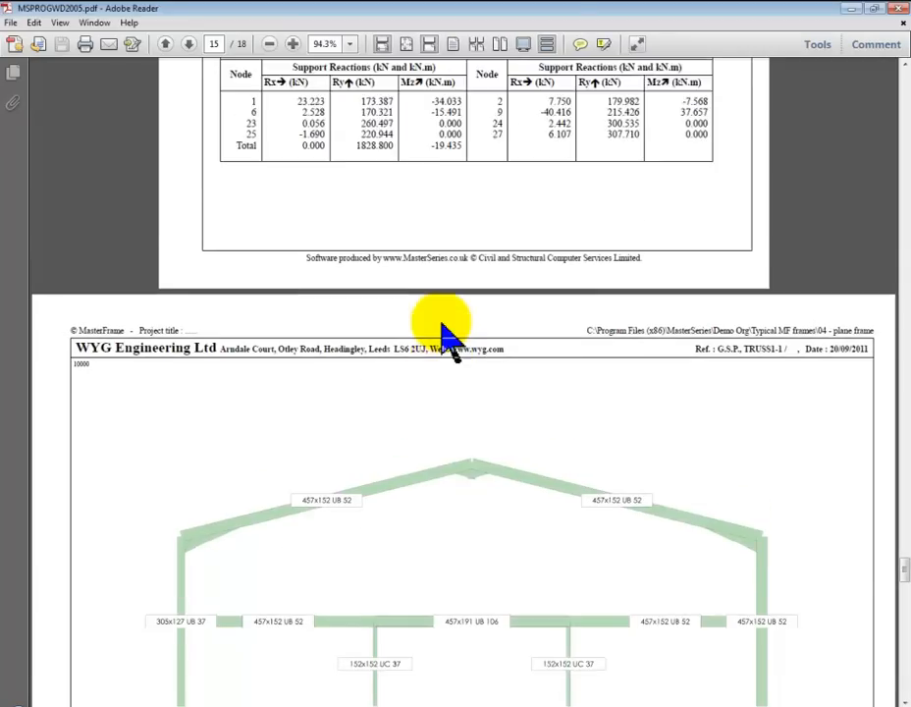
scroll(441, 319, "down", 4)
scroll(441, 324, "down", 16)
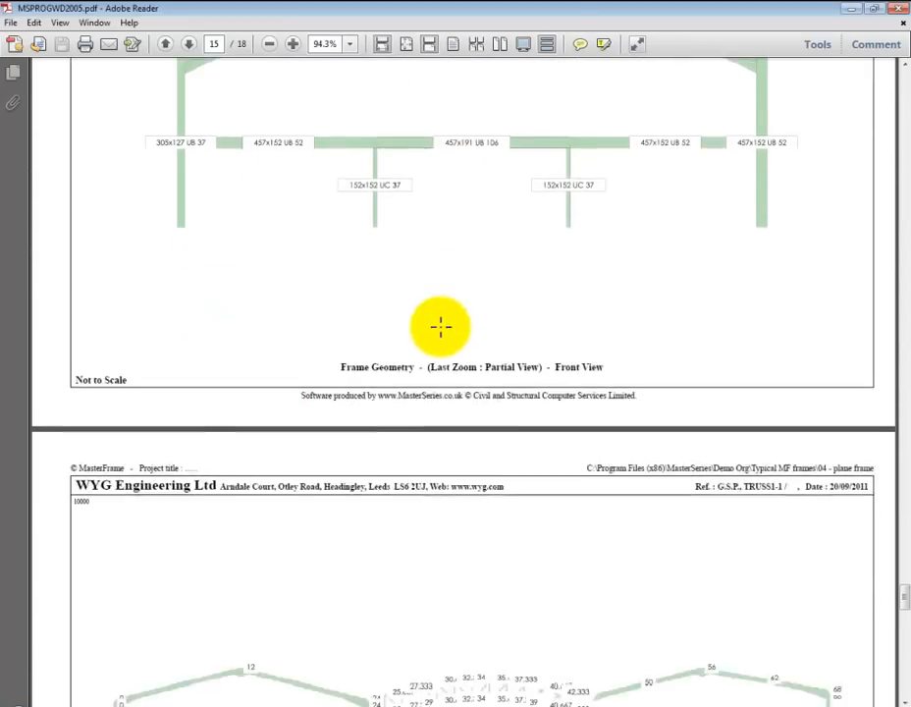
scroll(441, 328, "down", 9)
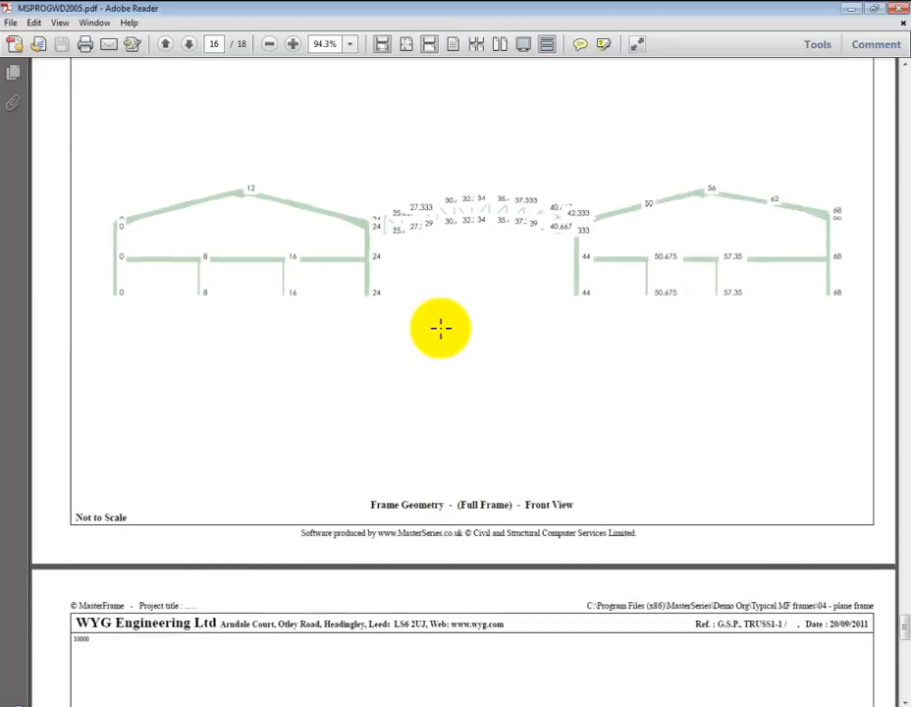
scroll(441, 331, "down", 10)
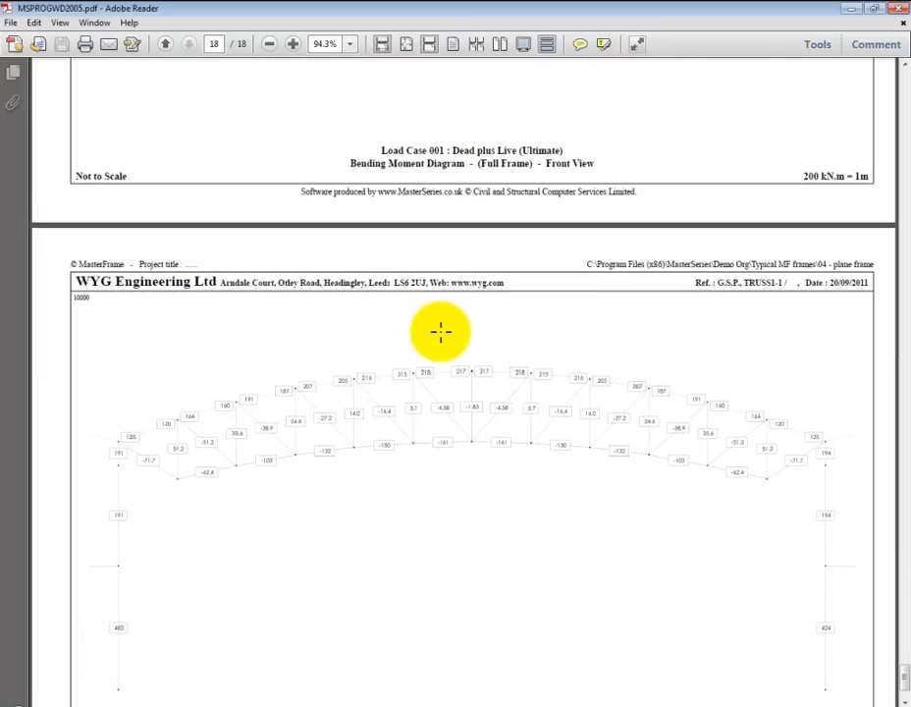
scroll(441, 331, "down", 3)
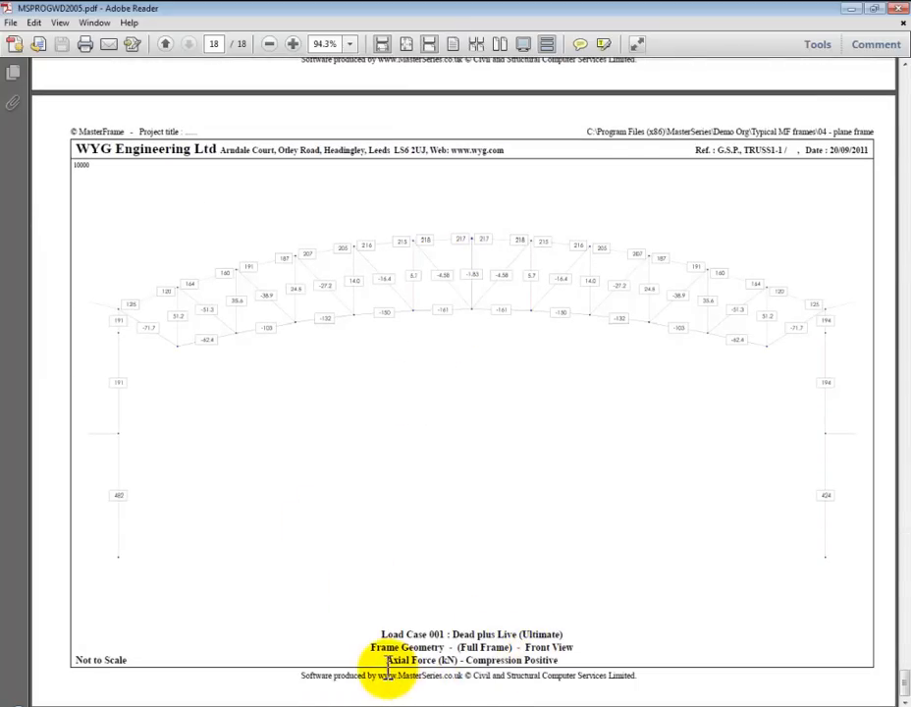
left_click_drag(387, 661, 553, 666)
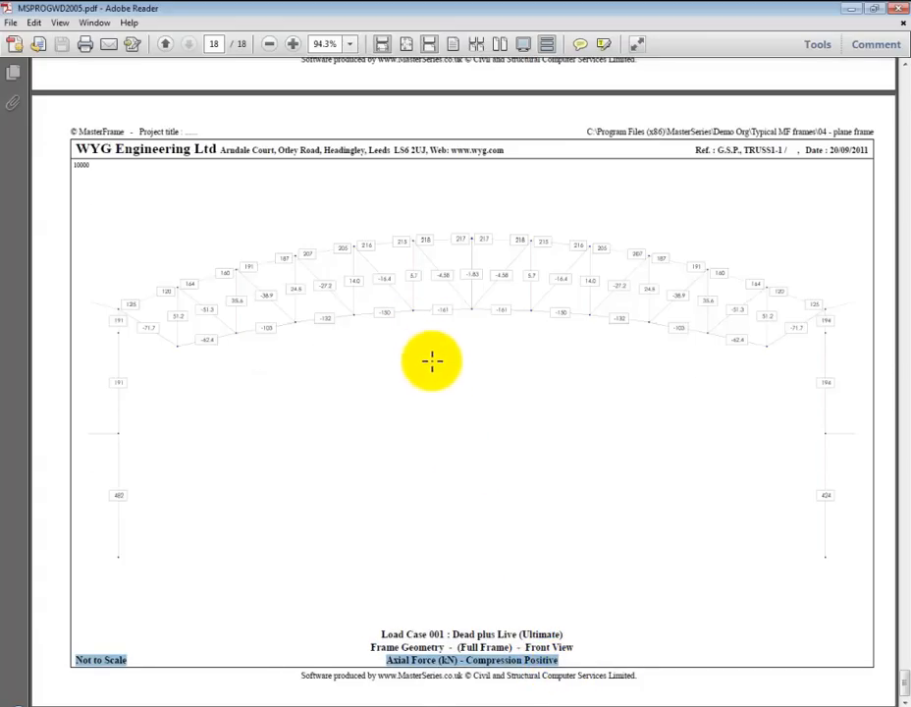
Return to the maximum member force table in the report and minimise both the PDF and MasterFrame windows
scroll(432, 361, "up", 20)
scroll(435, 365, "up", 20)
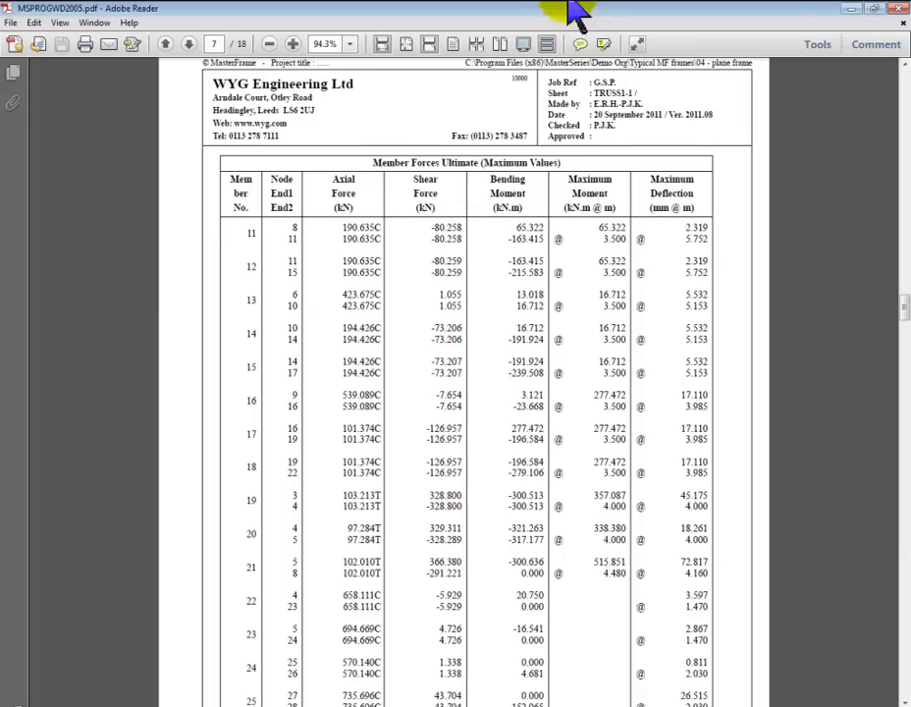
left_click(853, 9)
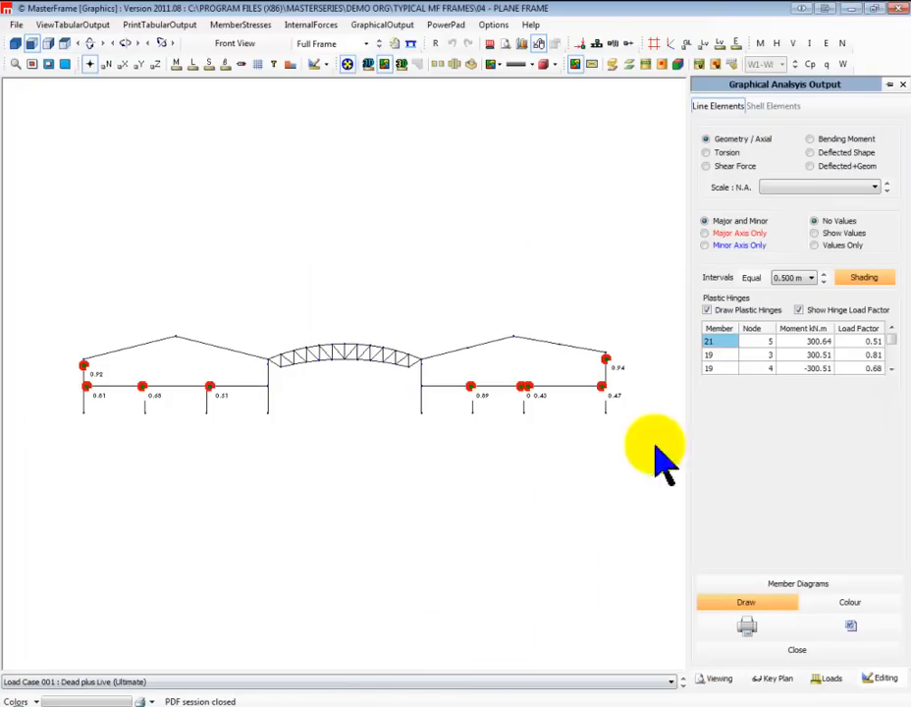
left_click(852, 10)
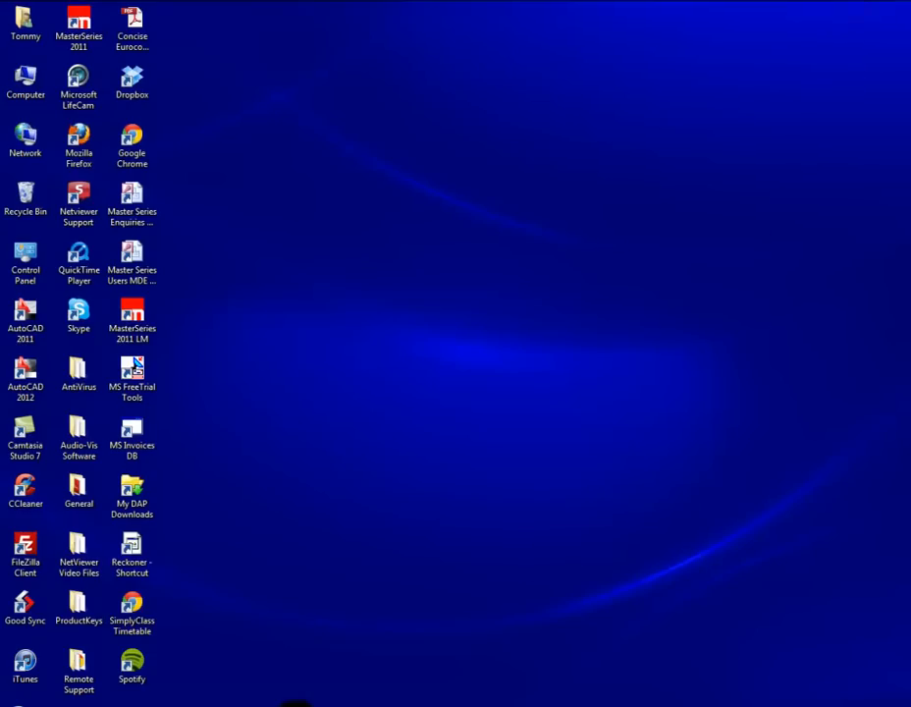
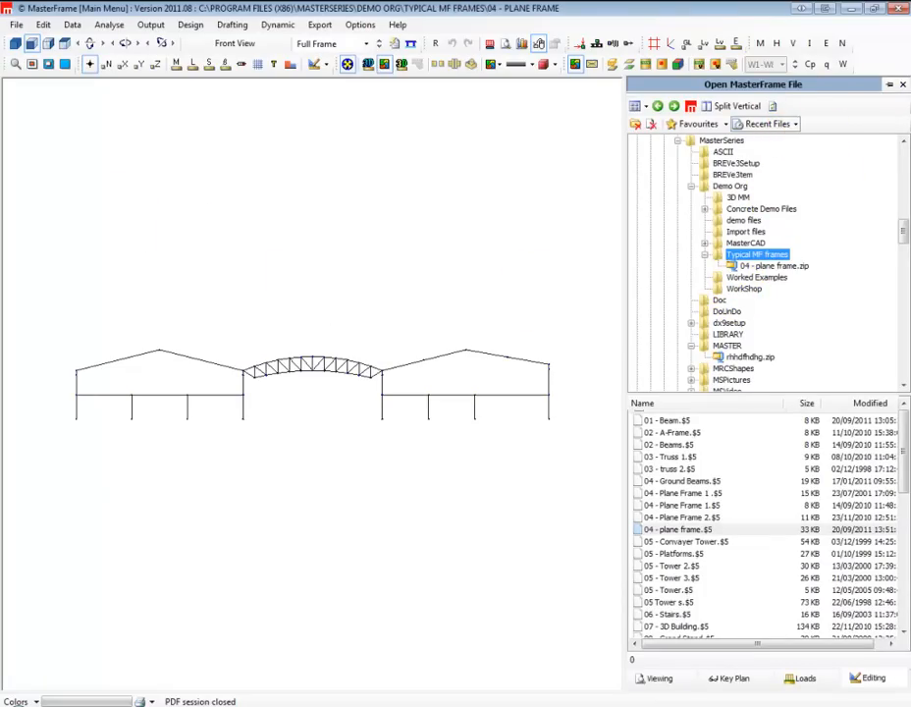
Open the Steel-Concrete-Composite-FE-Timber-Model from the demo files folder, and display it full-screen with solid rendered members
left_click(743, 220)
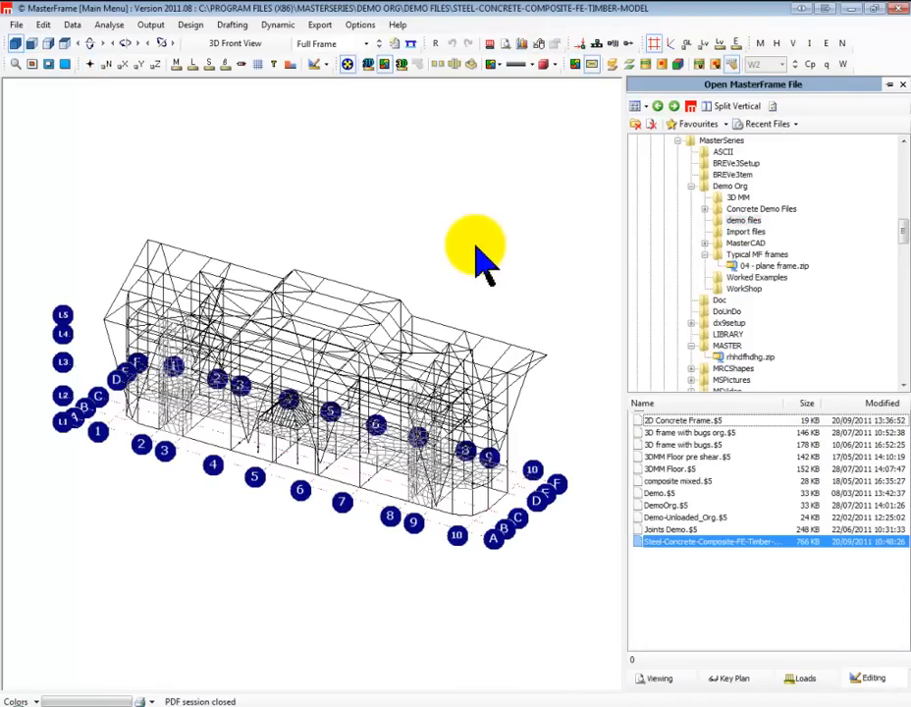
left_click(896, 83)
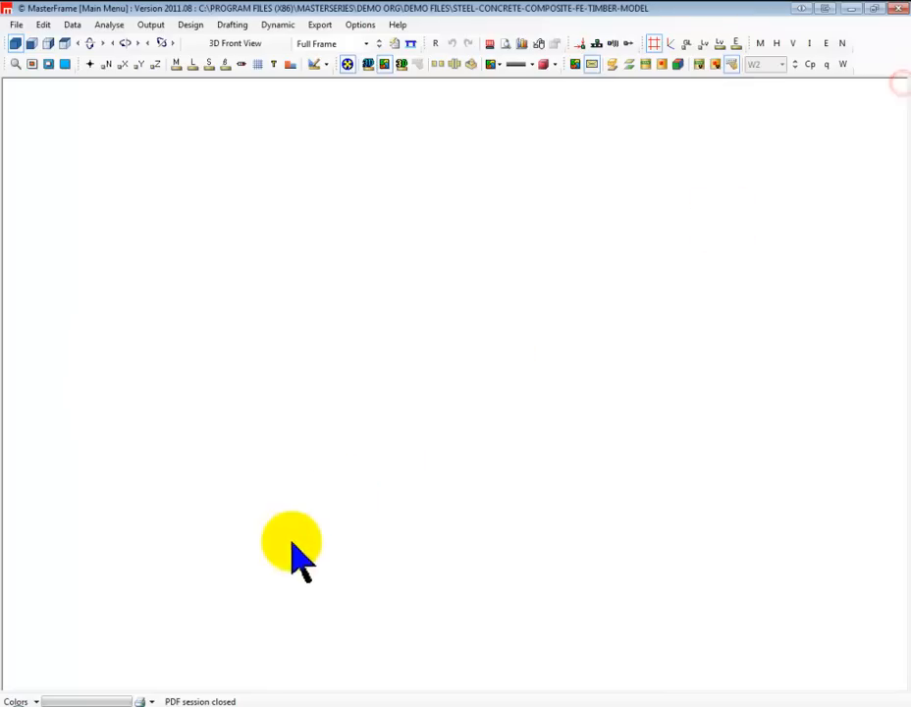
scroll(435, 293, "up", 6)
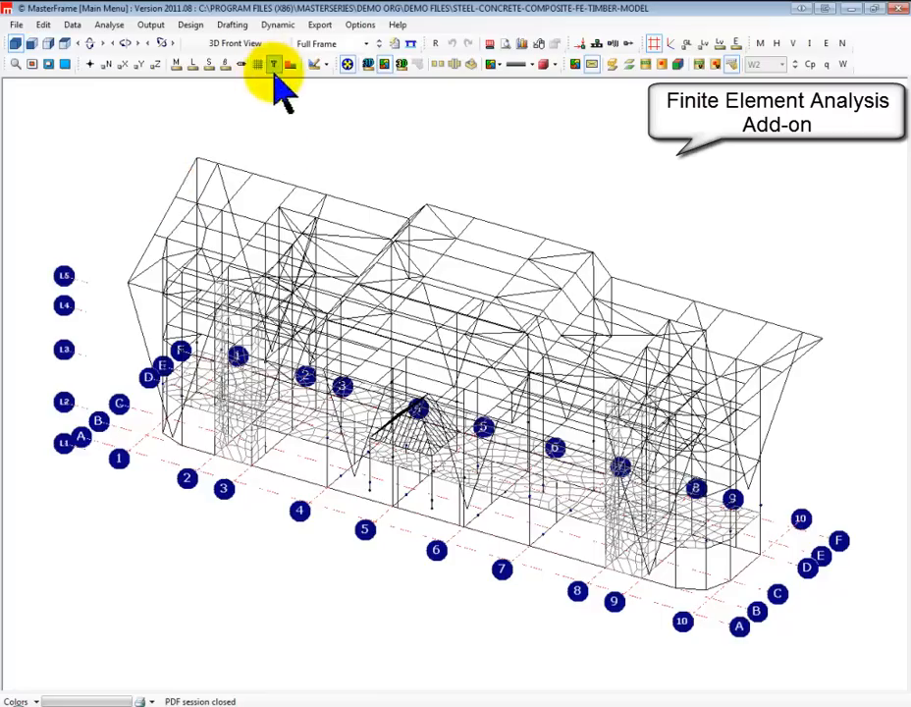
left_click(369, 65)
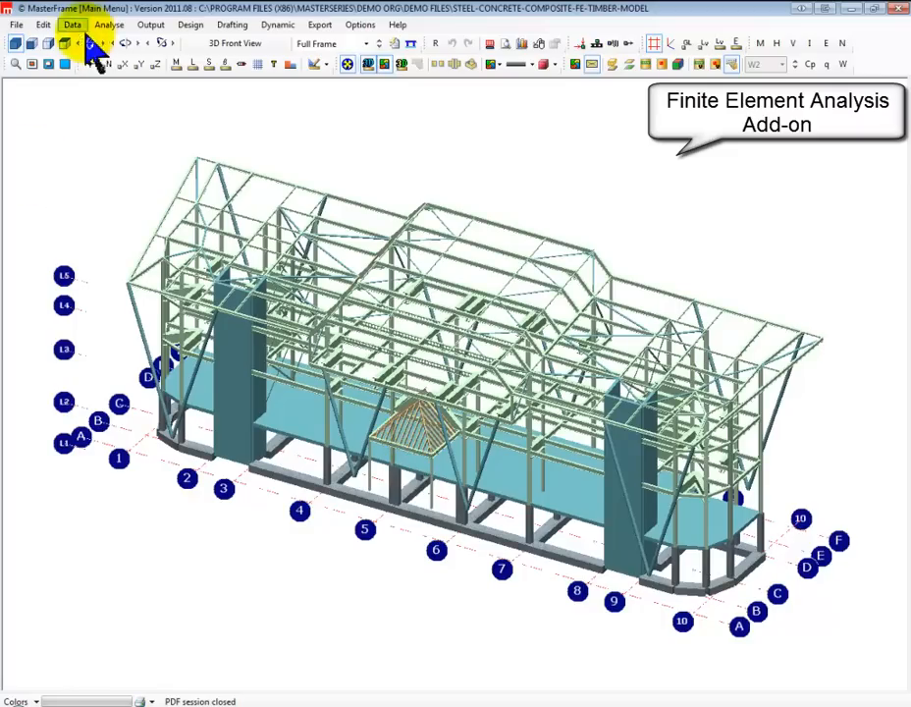
Start the Steel Design module for the full building model
left_click(191, 26)
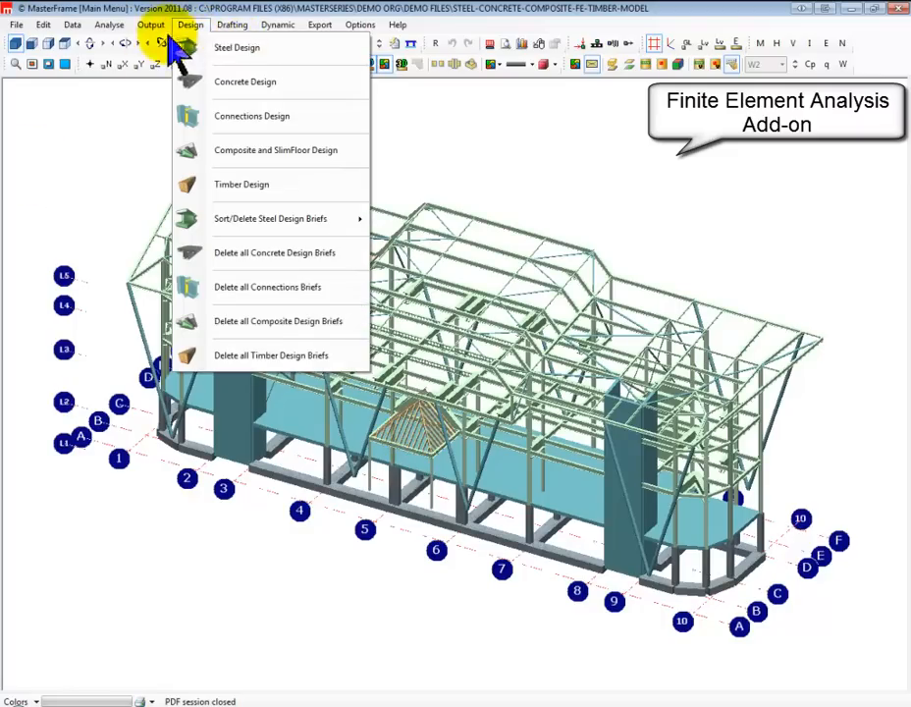
left_click(232, 59)
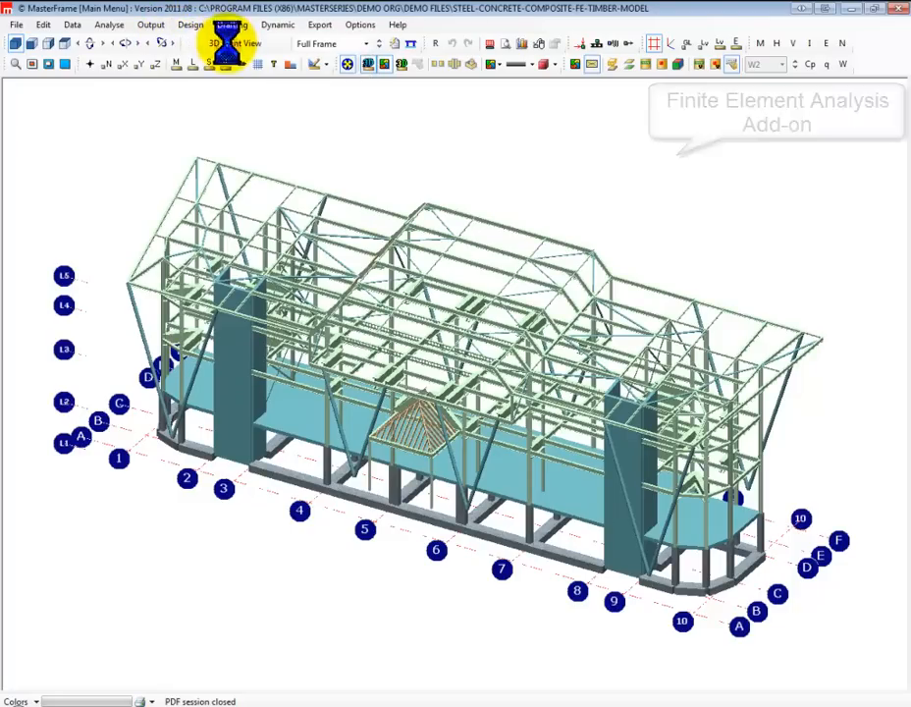
left_click(228, 478)
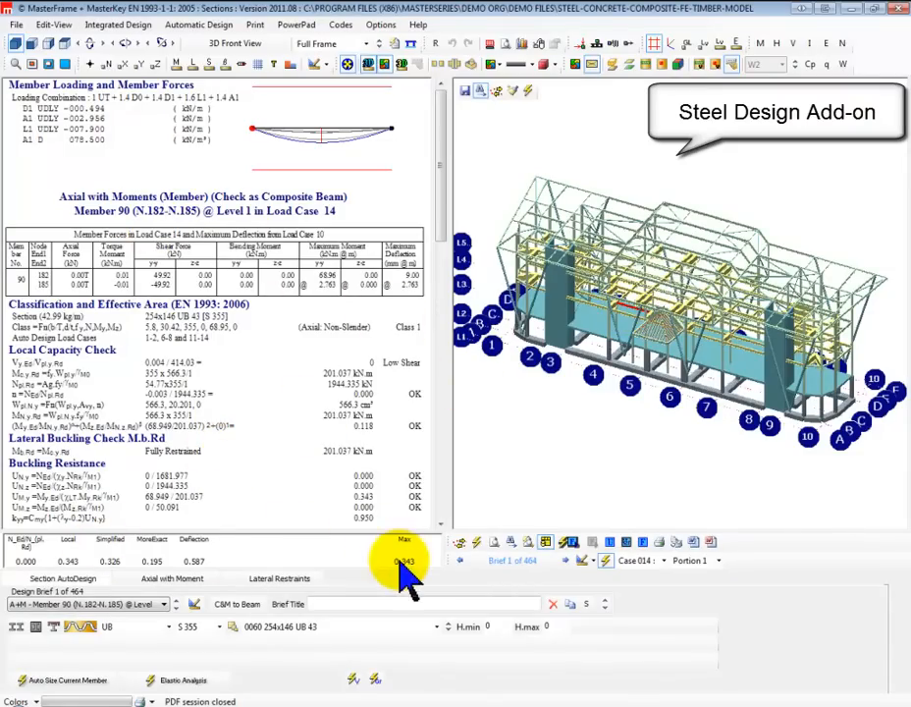
Display the steel design brief for column Member 654 (D9) @ Transfer Slab
left_click(165, 605)
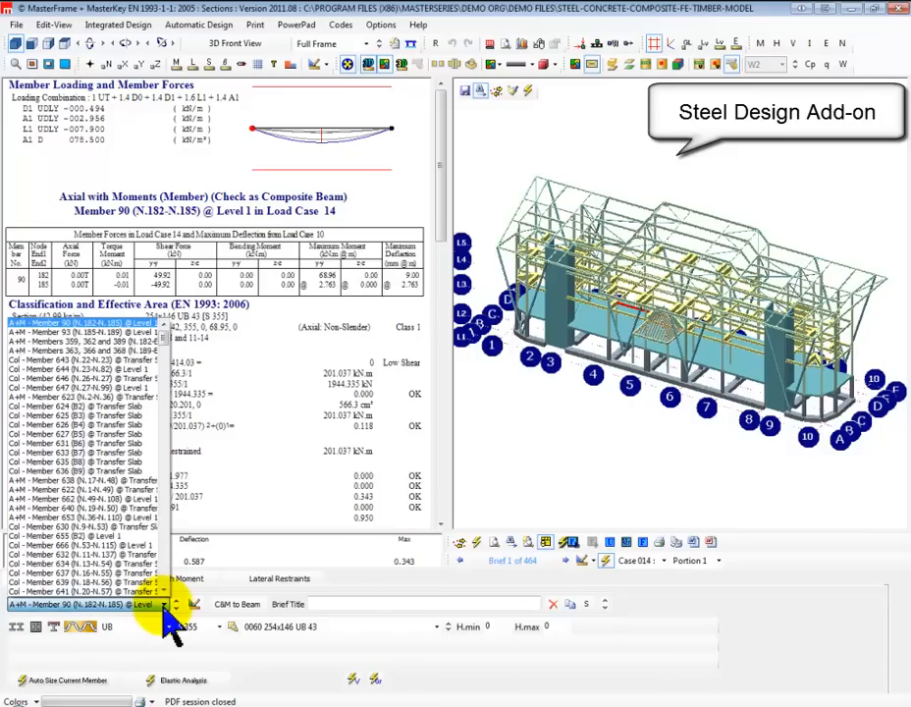
scroll(111, 499, "down", 1)
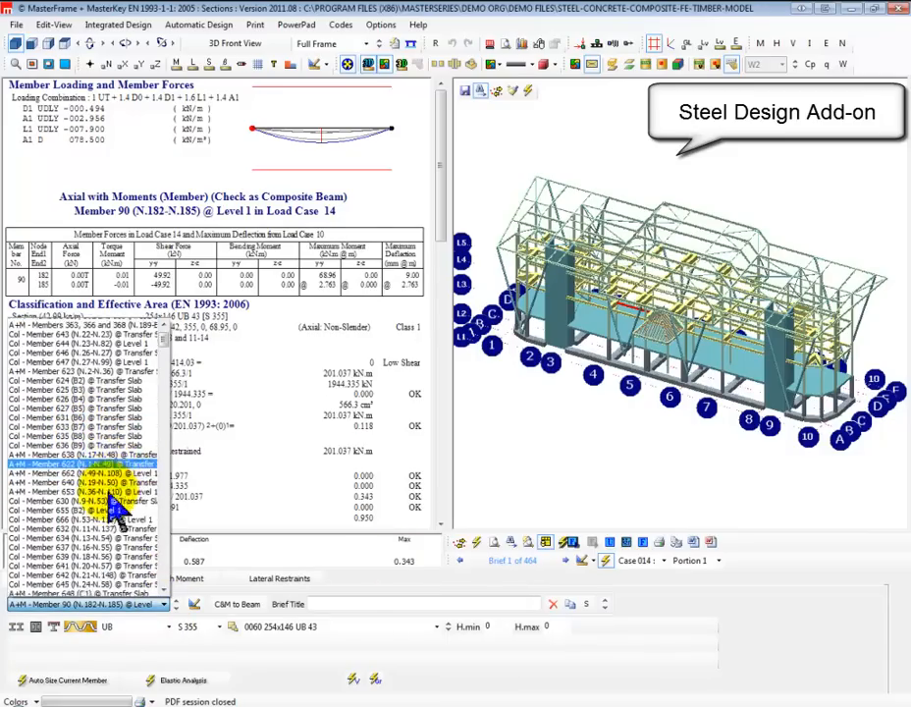
left_click(74, 515)
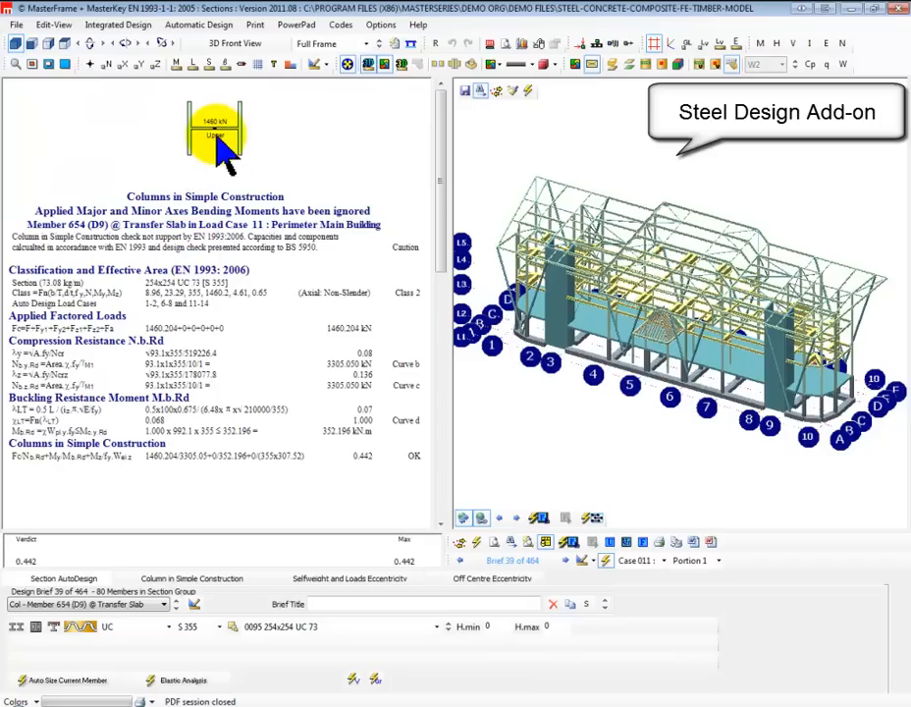
Switch the model to wireframe, display the design check of raking column Member 621, and leave Steel Design without saving
left_click(367, 65)
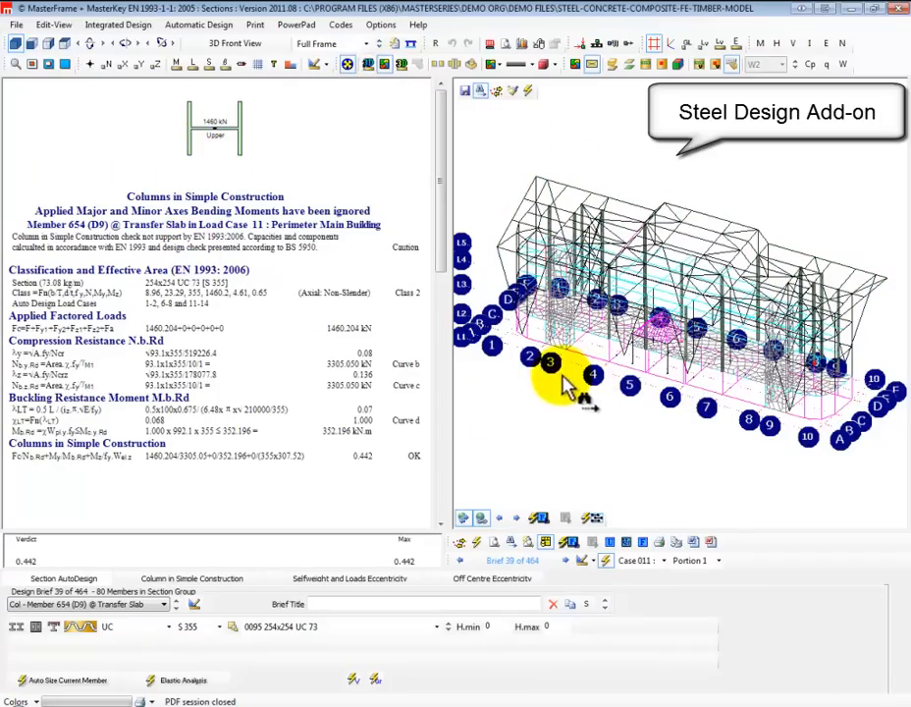
right_click_drag(873, 306, 873, 306)
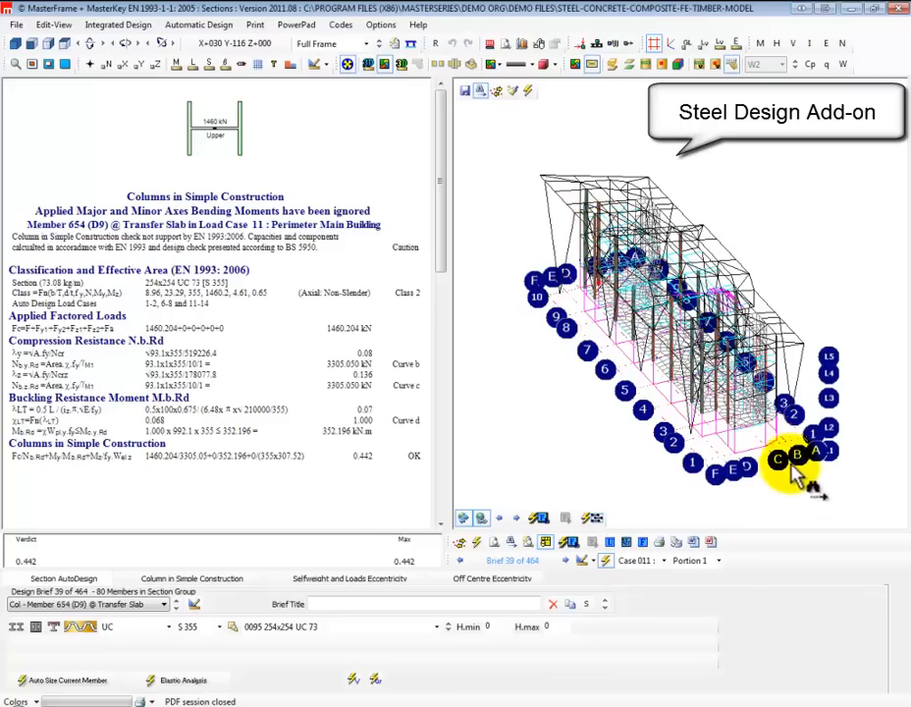
scroll(458, 381, "up", 1)
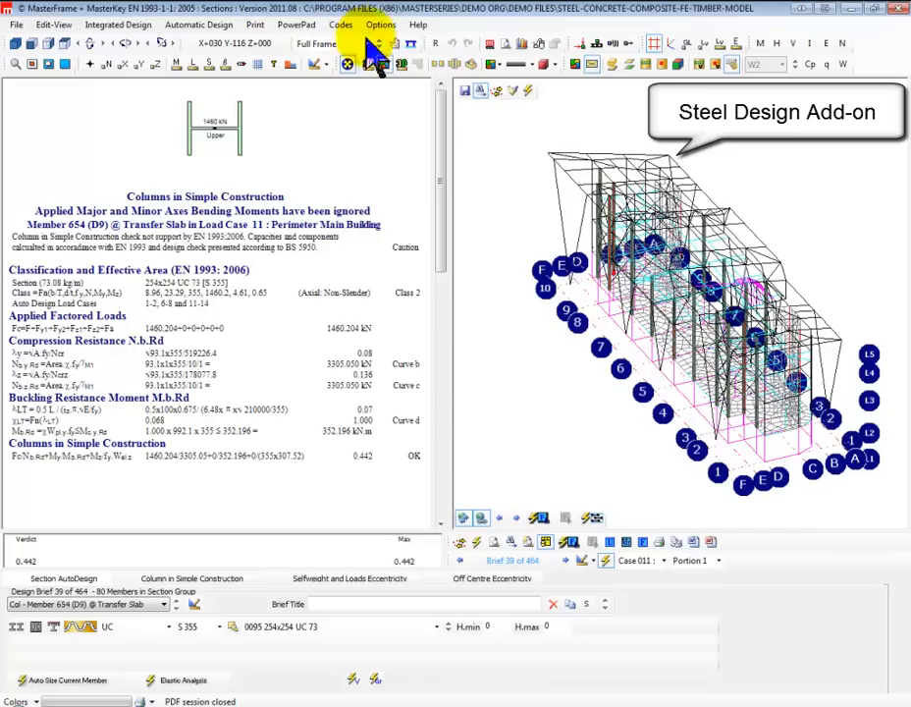
left_click(553, 212)
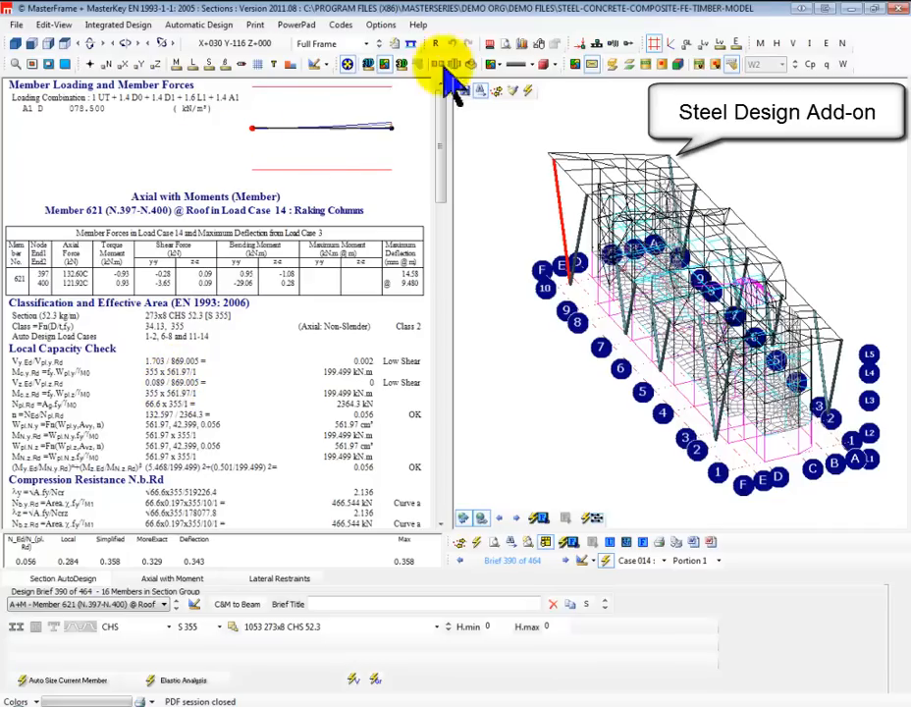
left_click(901, 10)
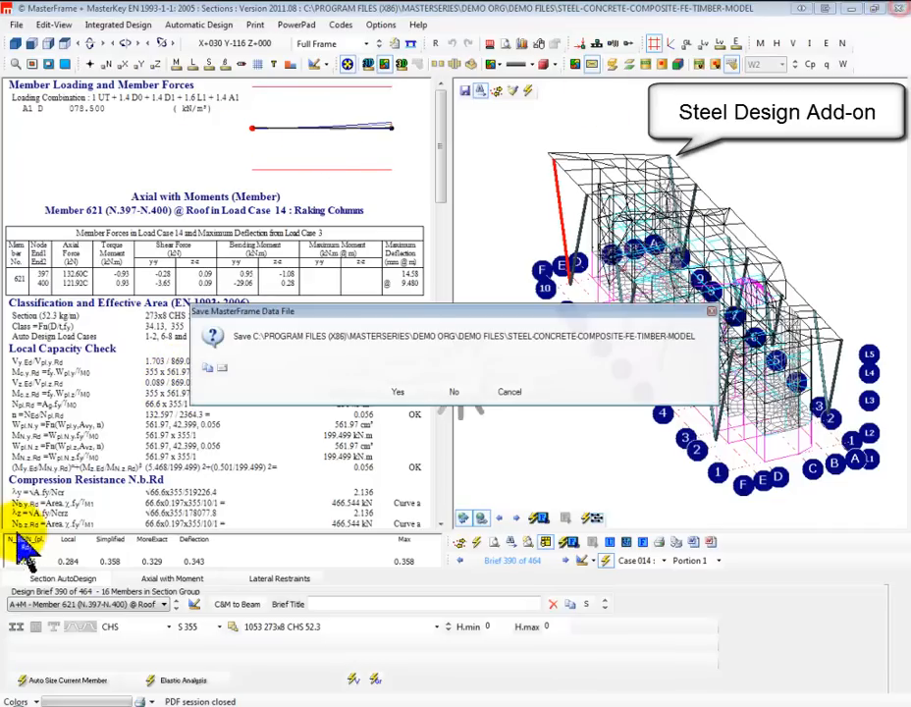
left_click(452, 390)
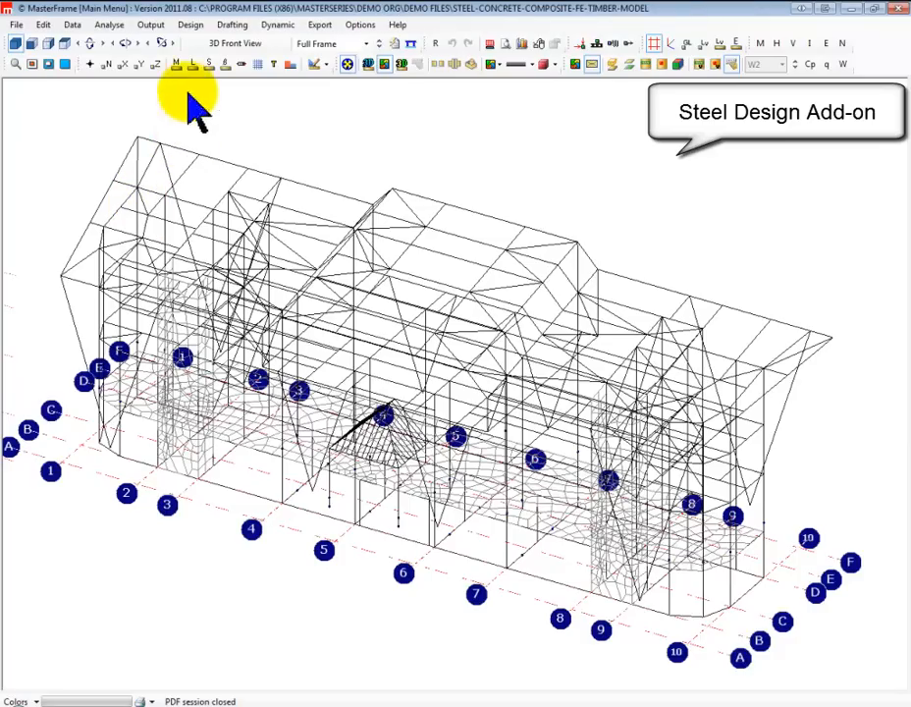
Start Concrete Design with approximate service cases for the unmatched ultimate cases, decline deleting the short bar, and accept the basic data defaults
left_click(191, 27)
left_click(247, 78)
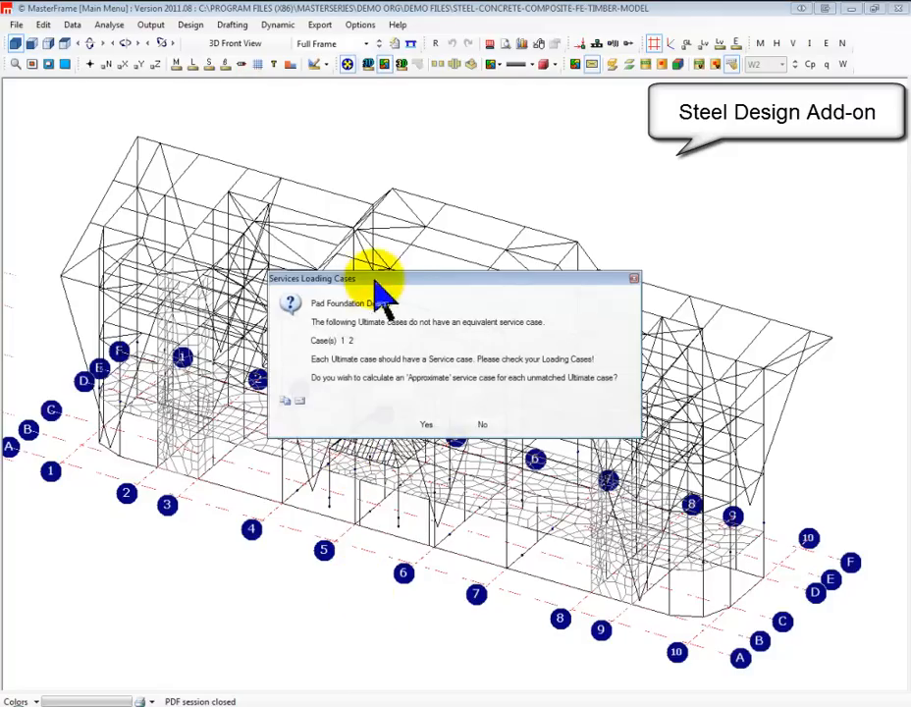
left_click(428, 427)
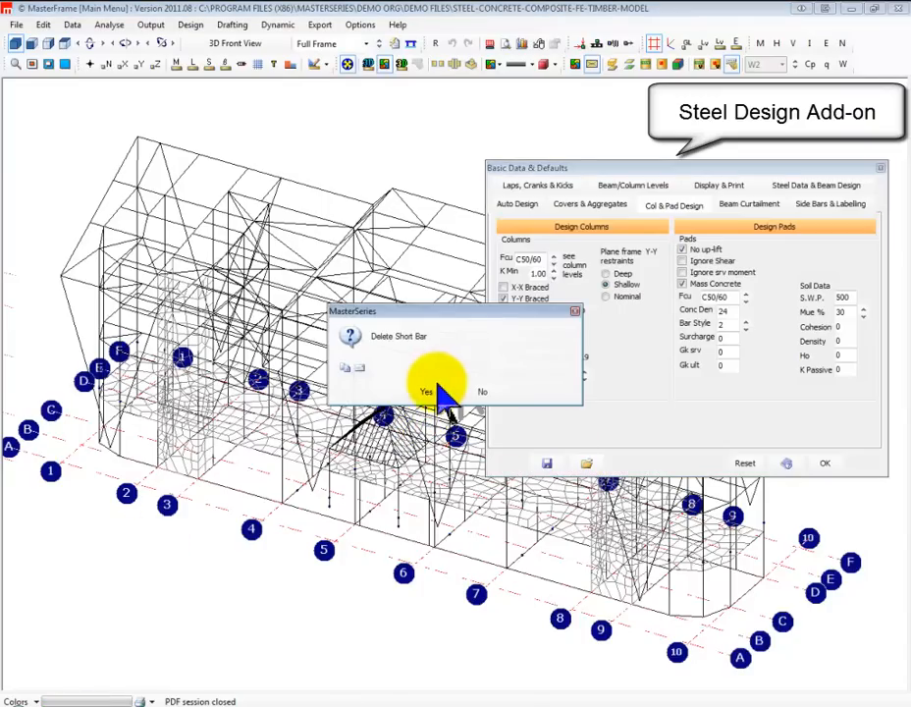
left_click(482, 391)
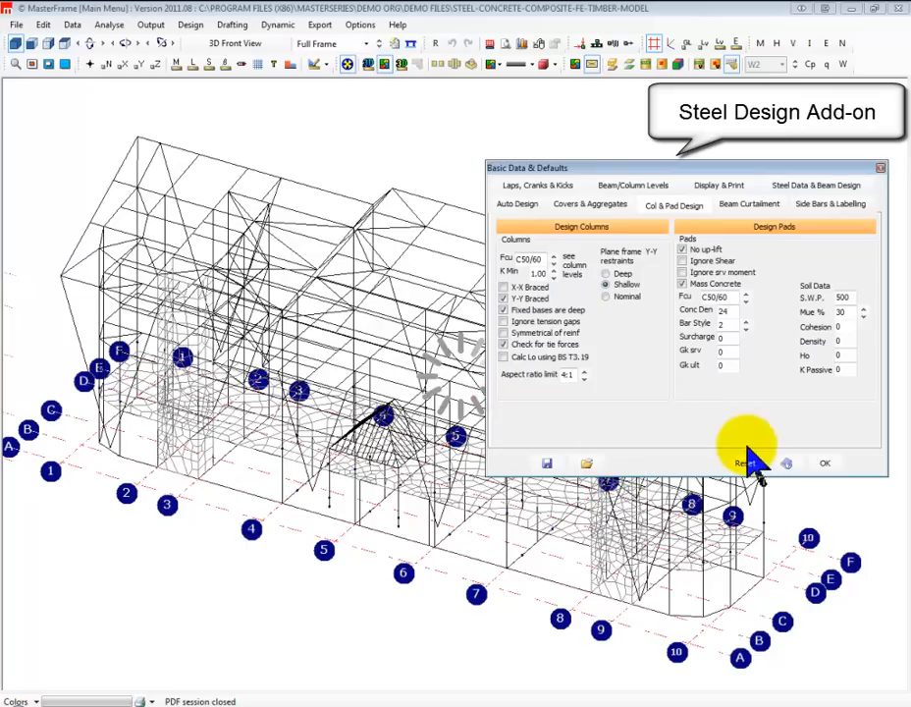
left_click(826, 464)
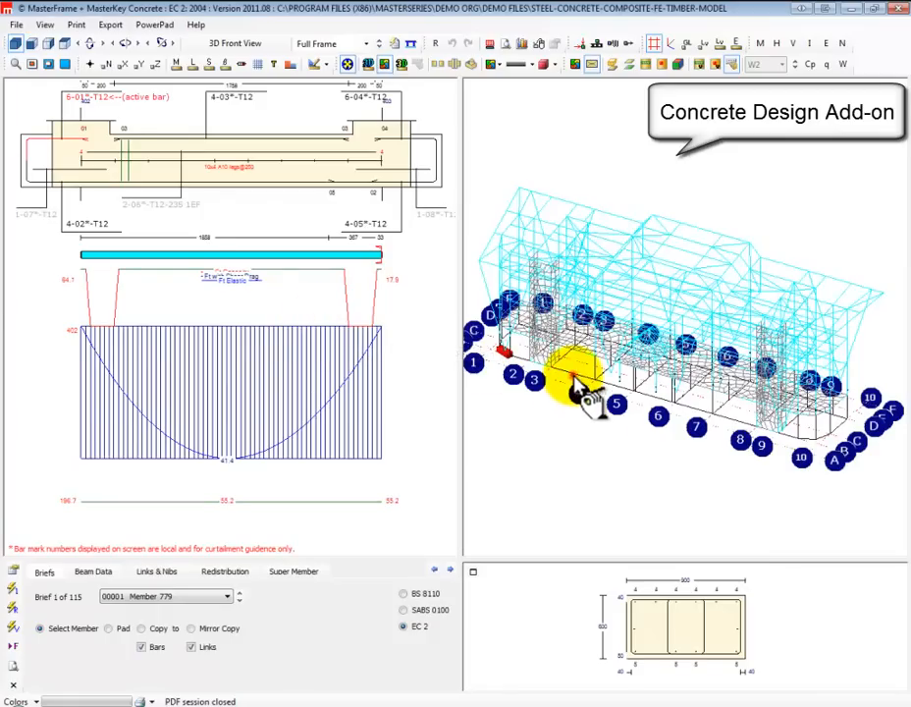
Examine the reinforcement and moment diagrams of ground beam Member 782 and the design checks of column Member 846
left_click(577, 383)
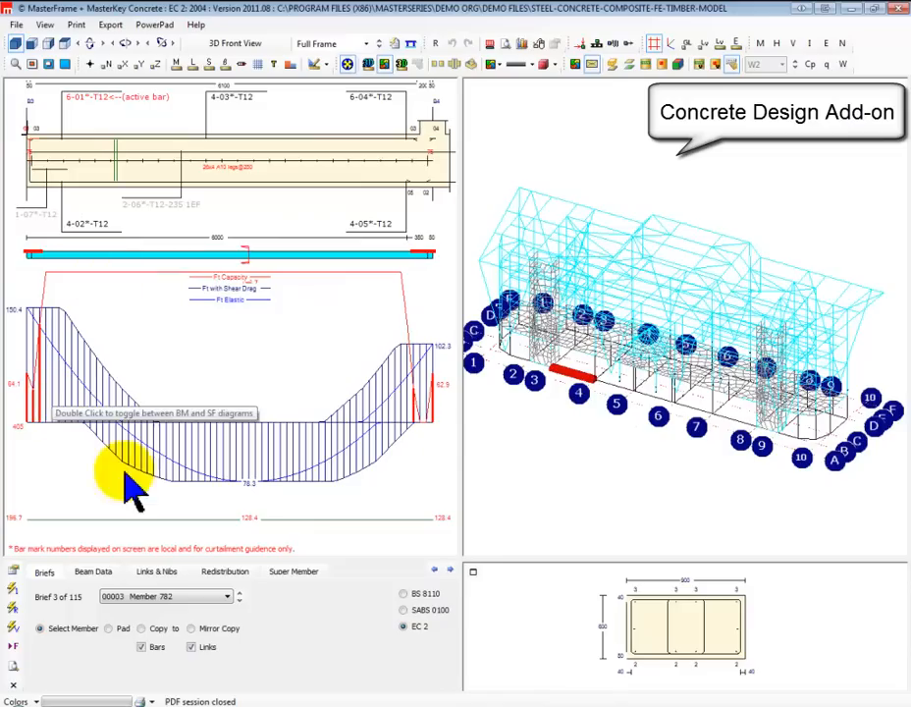
left_click(714, 402)
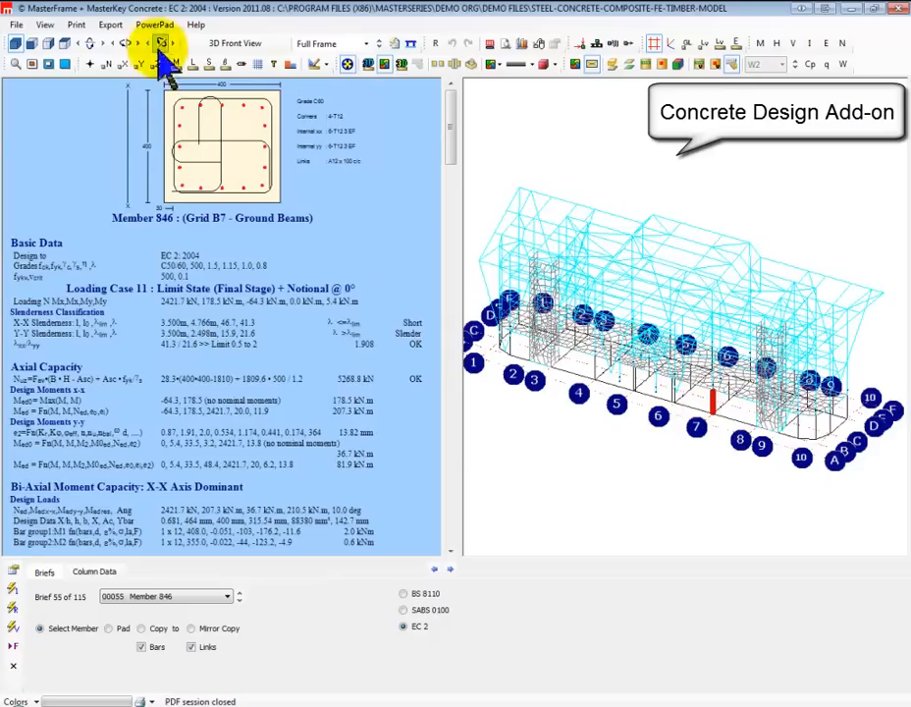
left_click(451, 454)
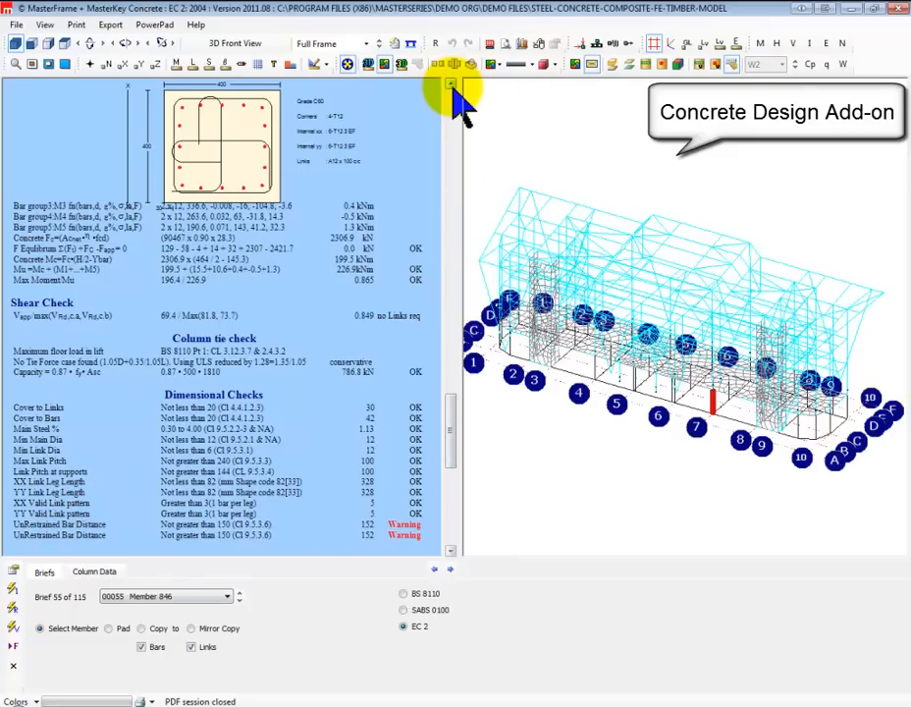
left_click(451, 85)
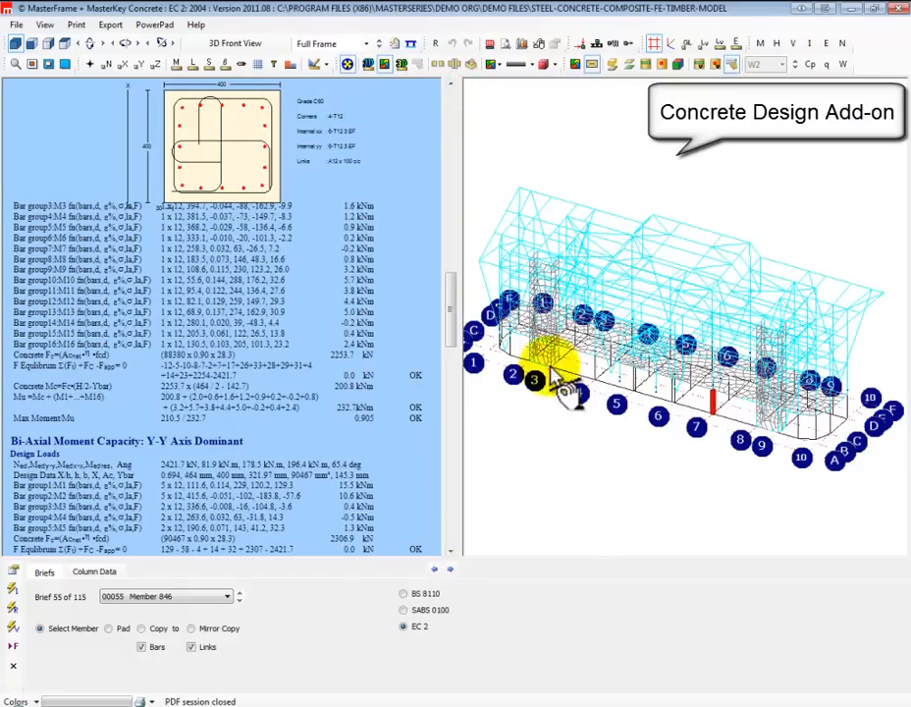
Display the design check of column Member 839, and leave Concrete Design without saving the model
left_click(594, 363)
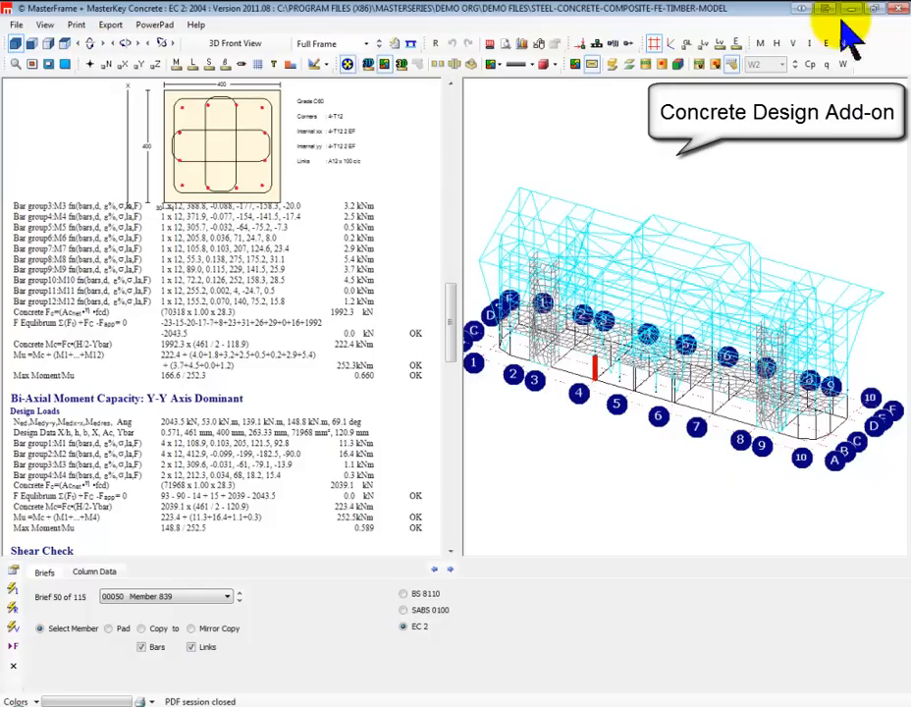
left_click(900, 9)
left_click(453, 393)
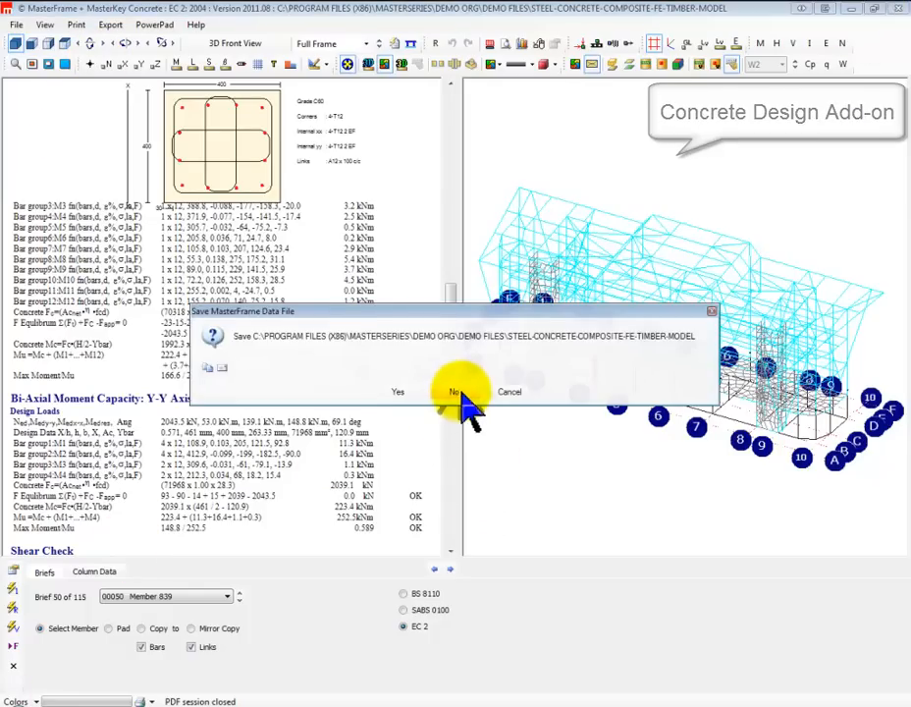
left_click(452, 394)
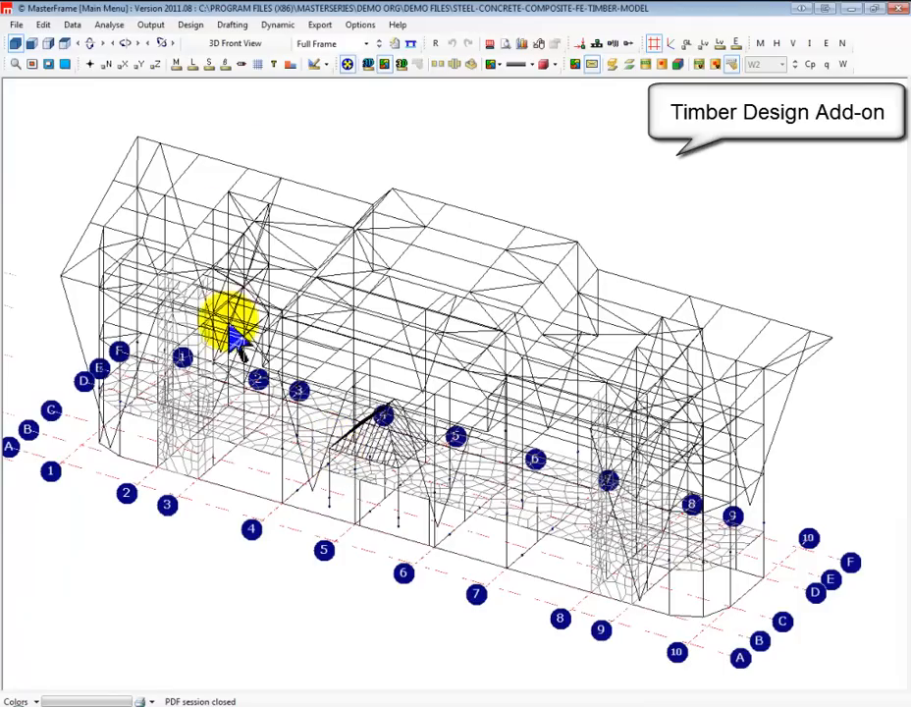
Start Timber Design and select a member in the timber canopy roof near the middle of the building
left_click(191, 26)
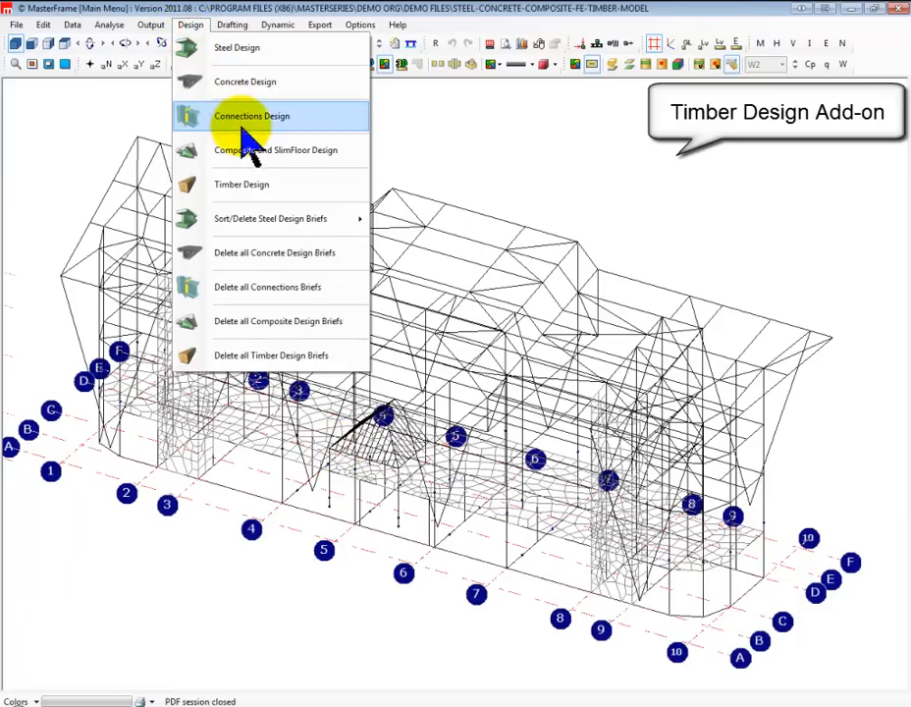
left_click(258, 189)
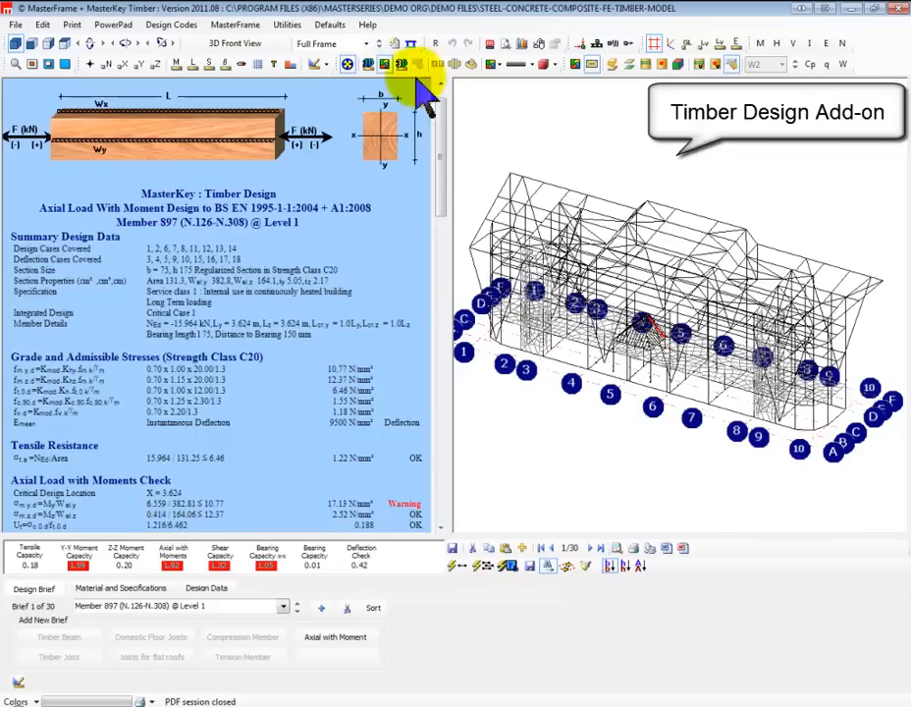
left_click(638, 331)
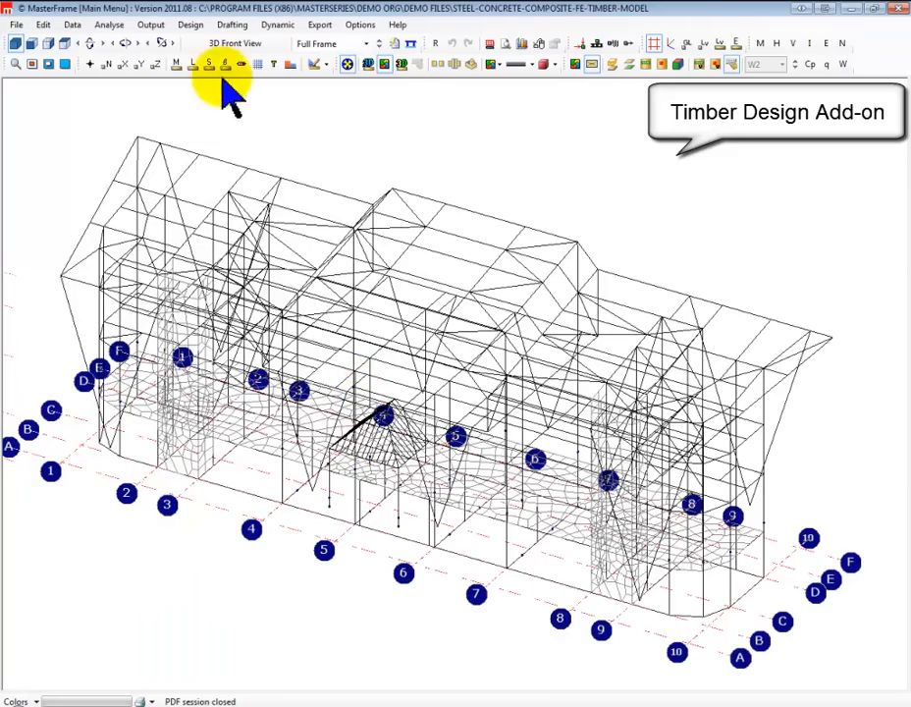
Start Connection Design for the building model and keep the default connection settings
left_click(181, 27)
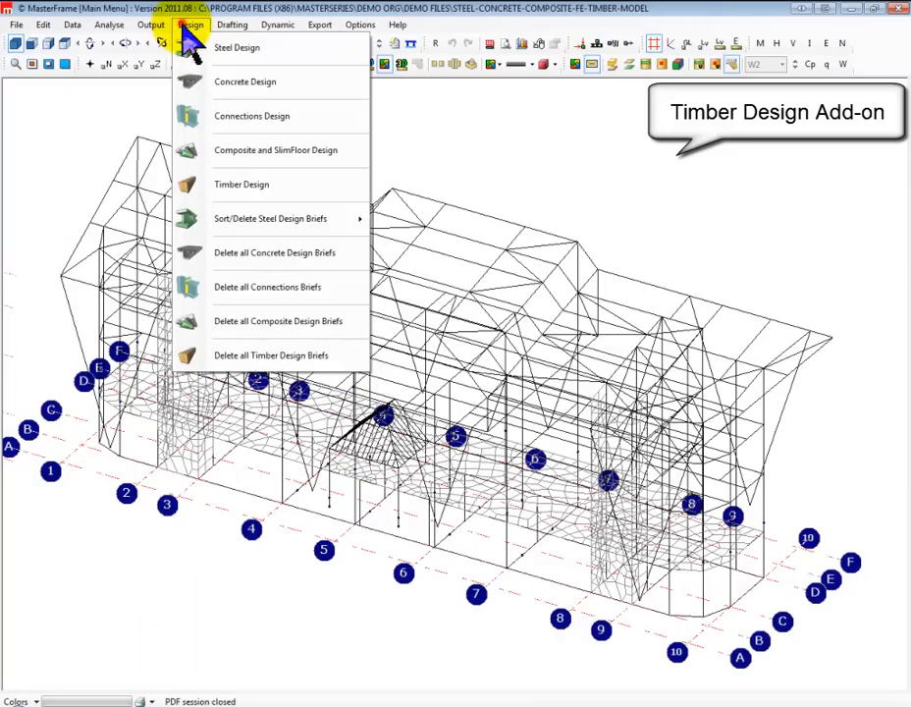
left_click(242, 118)
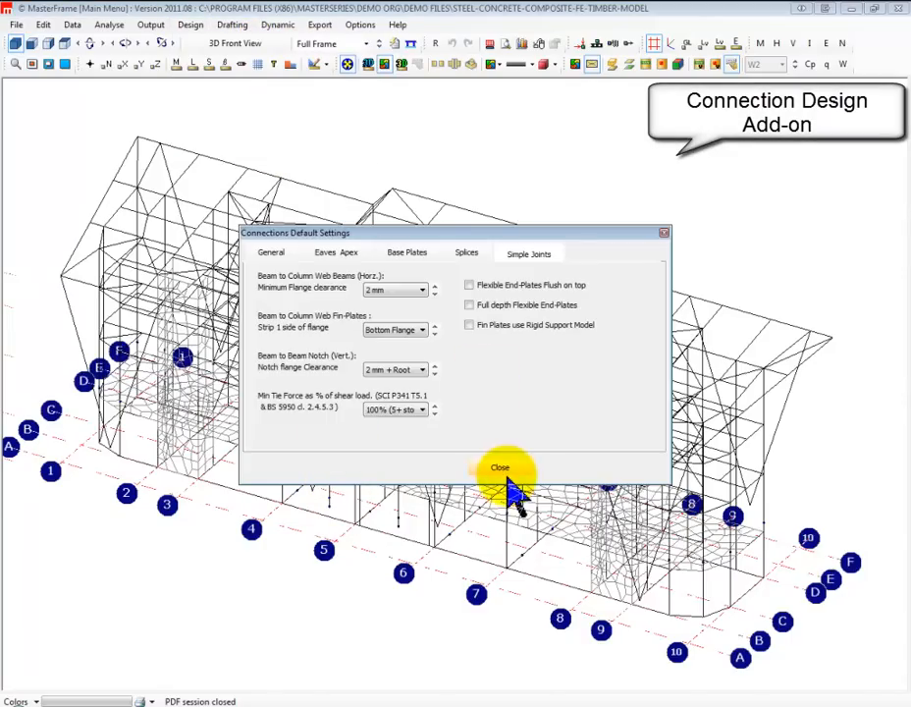
left_click(502, 470)
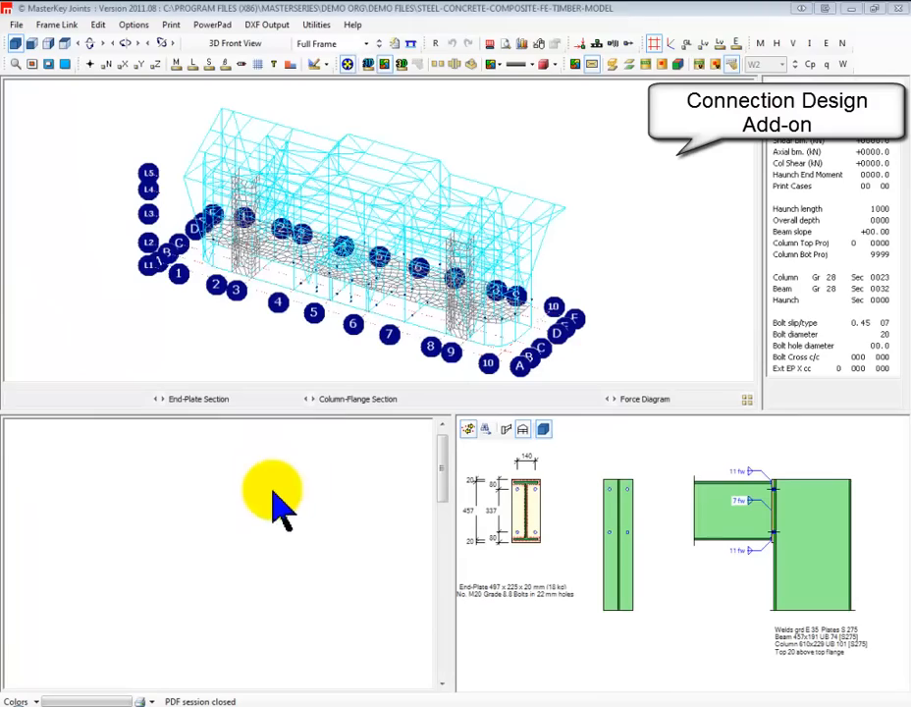
Try to link the joint at node 282 of Member 756 for connection design
mouse_move(391, 234)
left_mouse_down()
mouse_move(458, 155)
mouse_move(404, 182)
mouse_move(545, 209)
mouse_move(258, 258)
mouse_move(386, 210)
left_mouse_up()
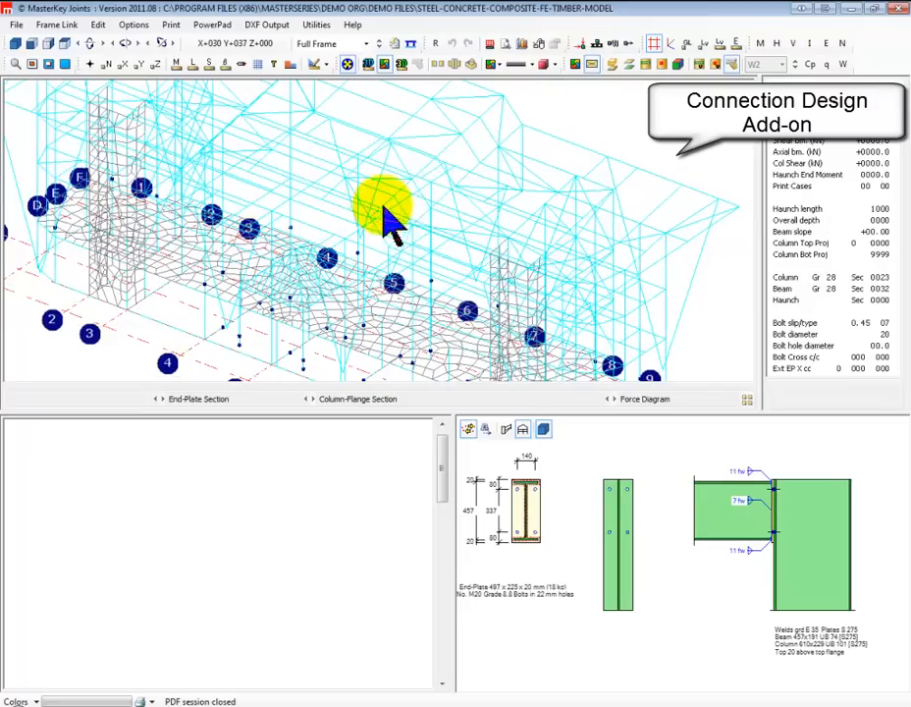
left_click(505, 177)
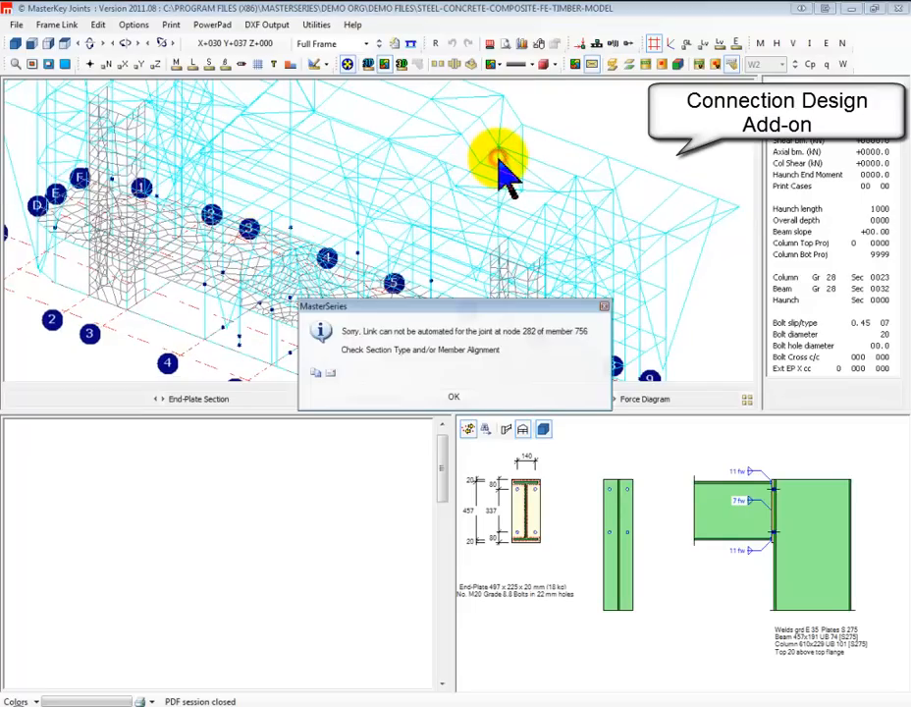
left_click(447, 399)
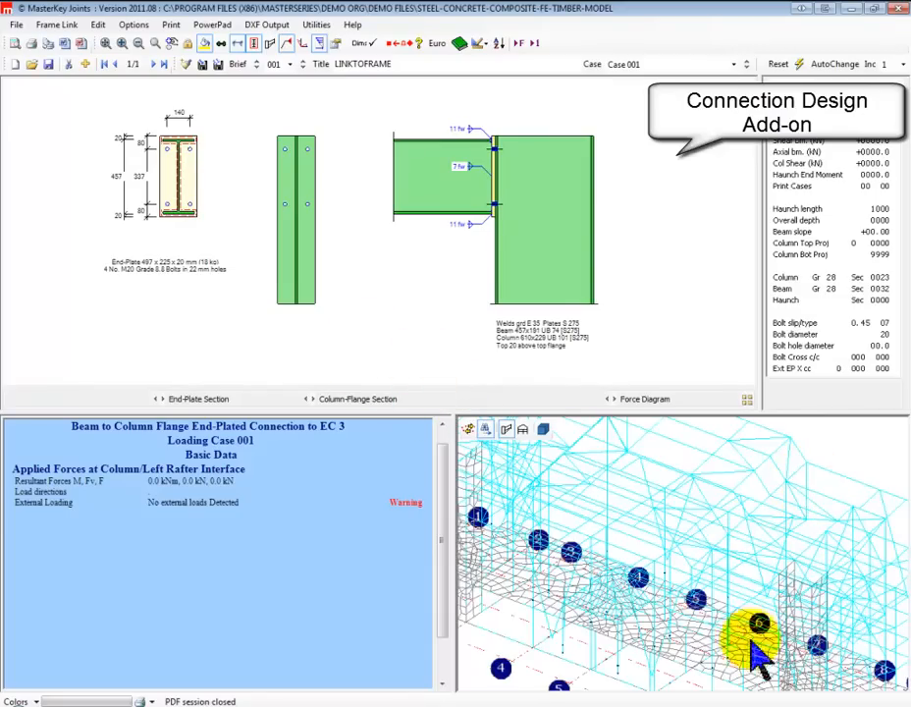
Leave Connection Design and save the joints data file
left_click_drag(738, 546, 773, 537)
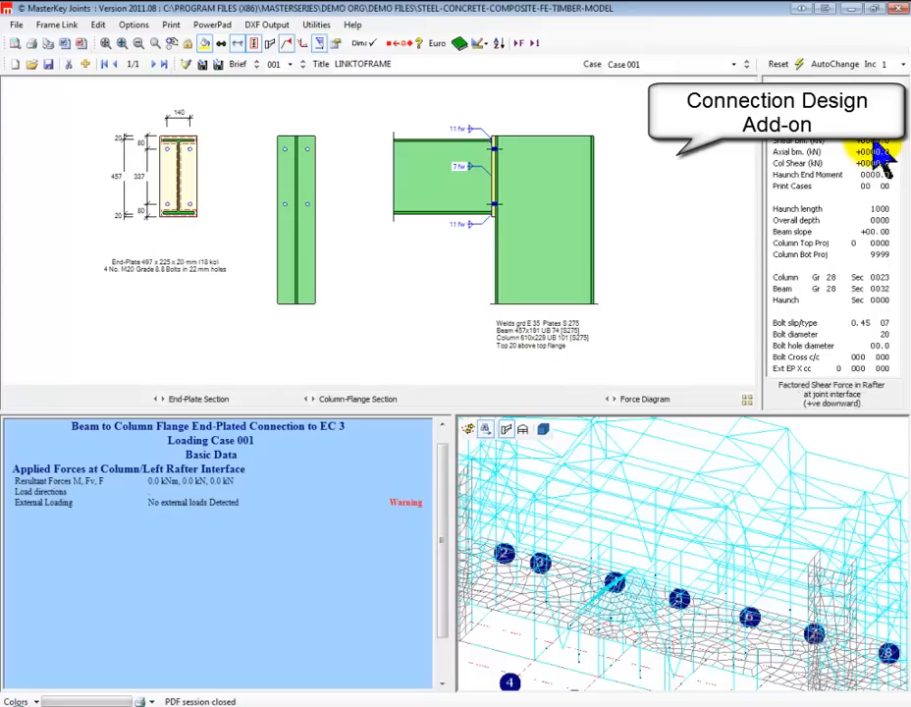
left_click(898, 10)
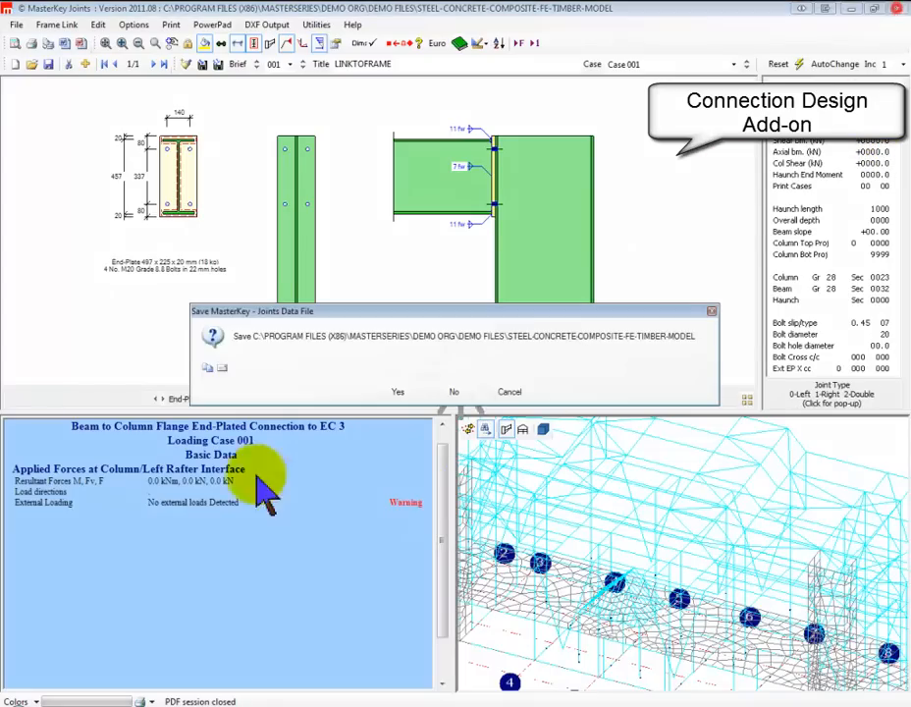
left_click(398, 392)
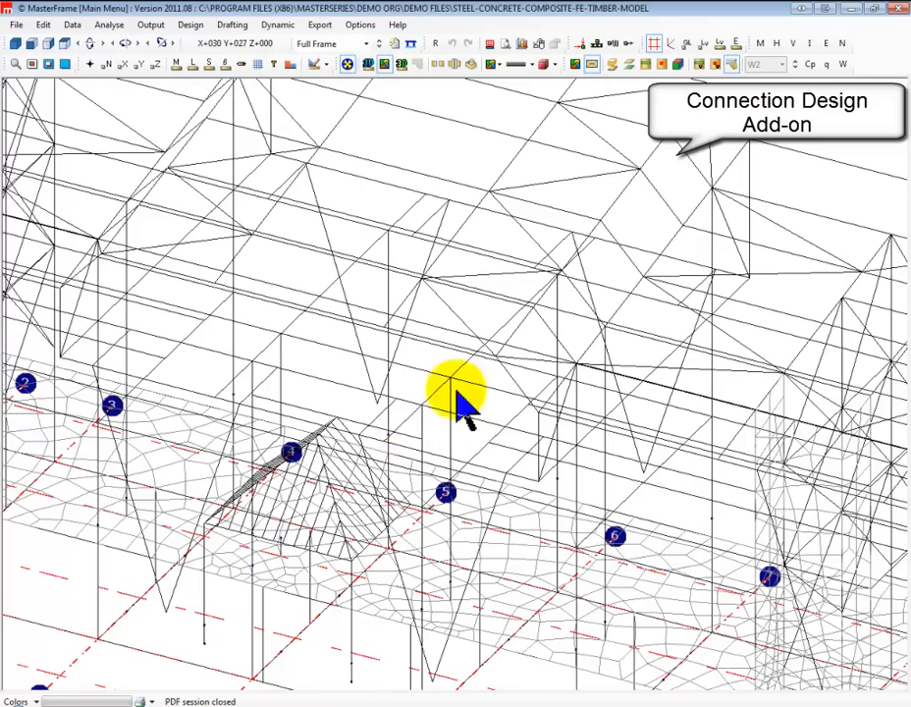
Display the area loading by intensity on the full frame, and examine the roof and floor panels
scroll(432, 683, "down", 4)
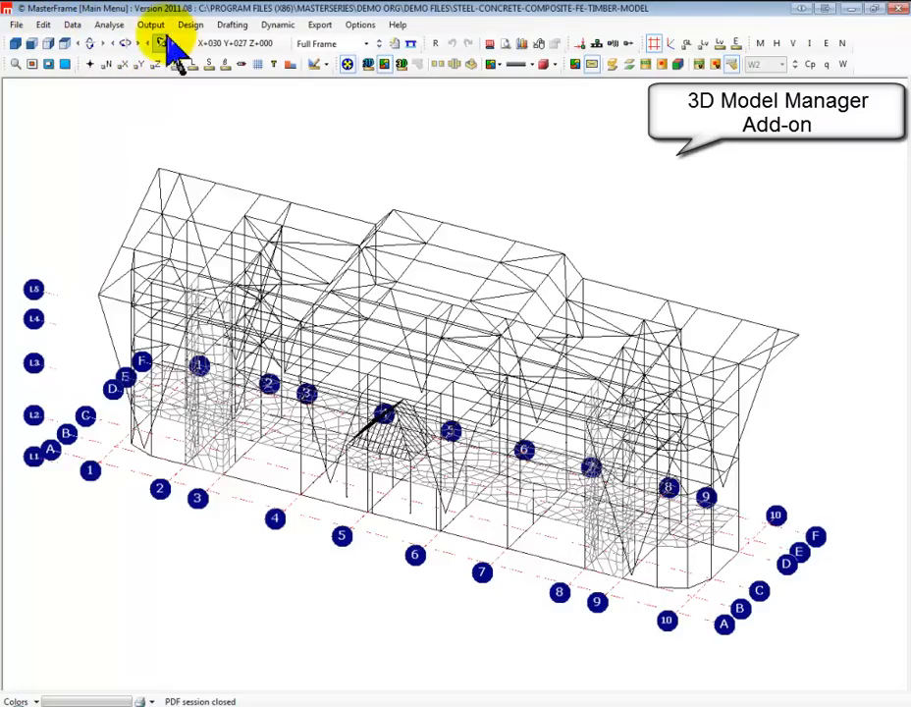
left_click(628, 69)
left_click_drag(457, 530, 186, 434)
scroll(522, 362, "up", 2)
scroll(522, 368, "up", 2)
scroll(484, 306, "up", 2)
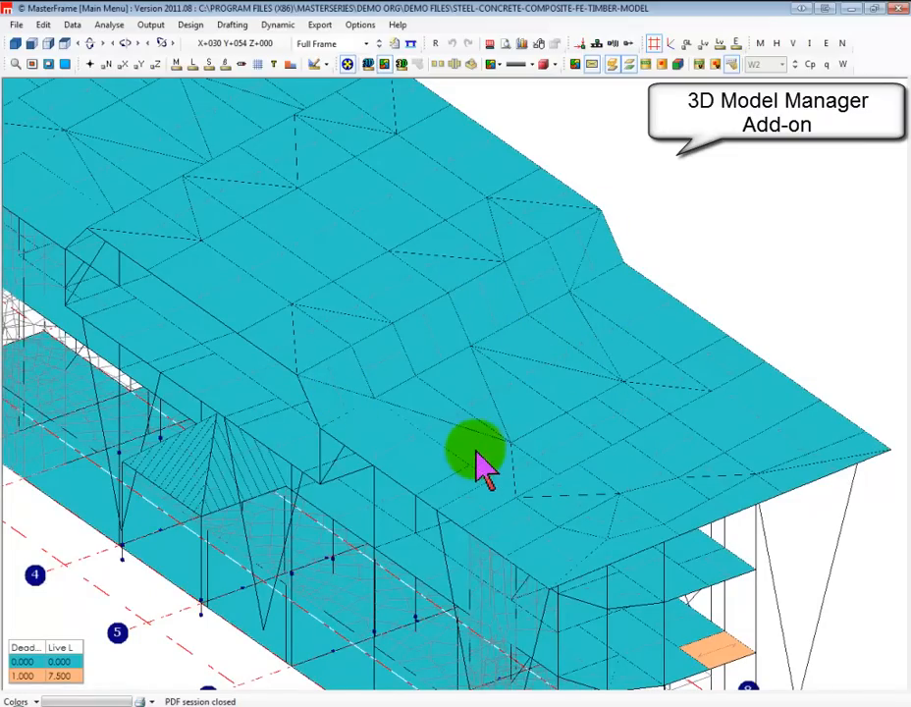
right_click_drag(443, 409, 438, 465)
left_click_drag(683, 339, 336, 220)
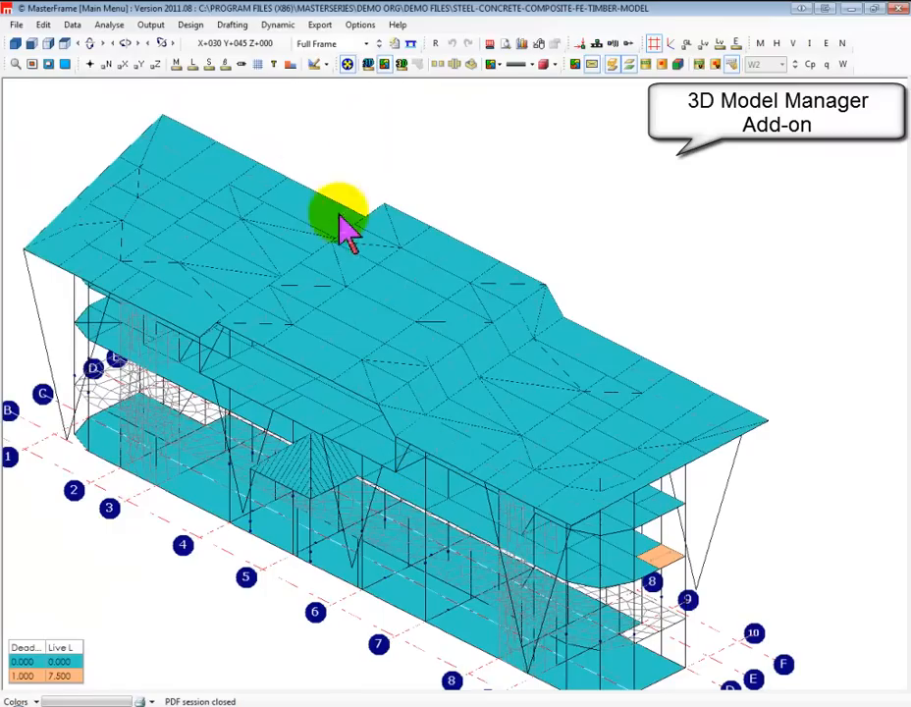
Show only Plan at Level 2 and draw its members as solid sections over the area loading
left_click(366, 43)
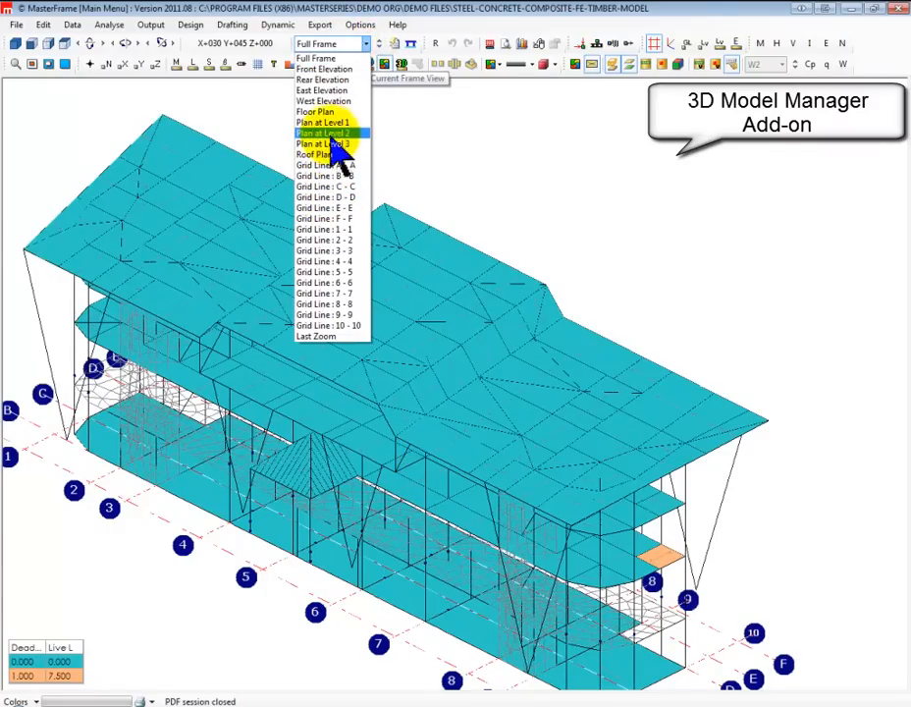
left_click(333, 135)
scroll(279, 417, "up", 3)
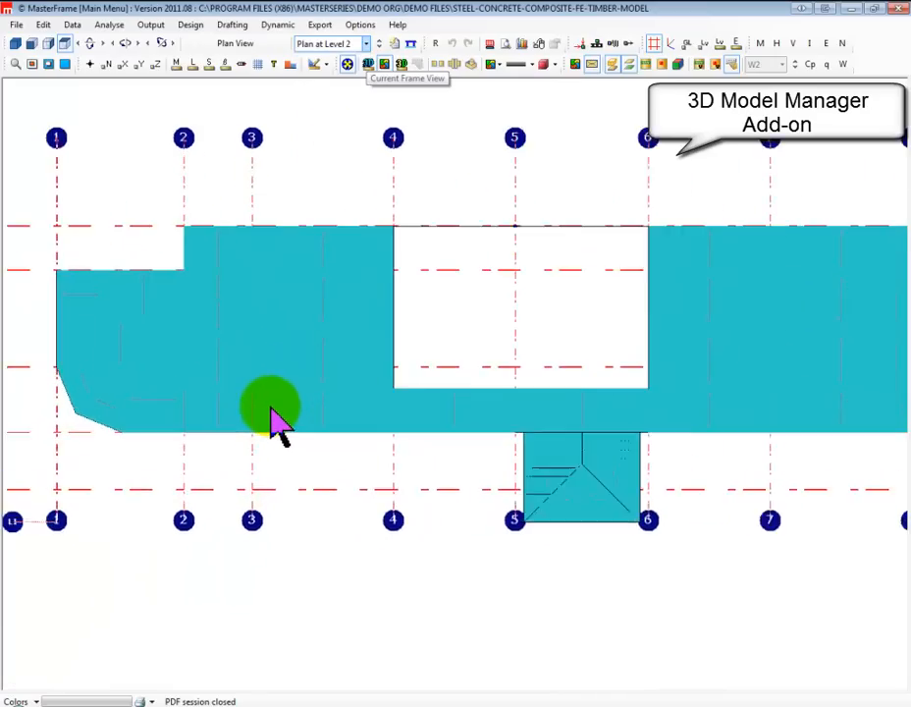
scroll(279, 417, "up", 1)
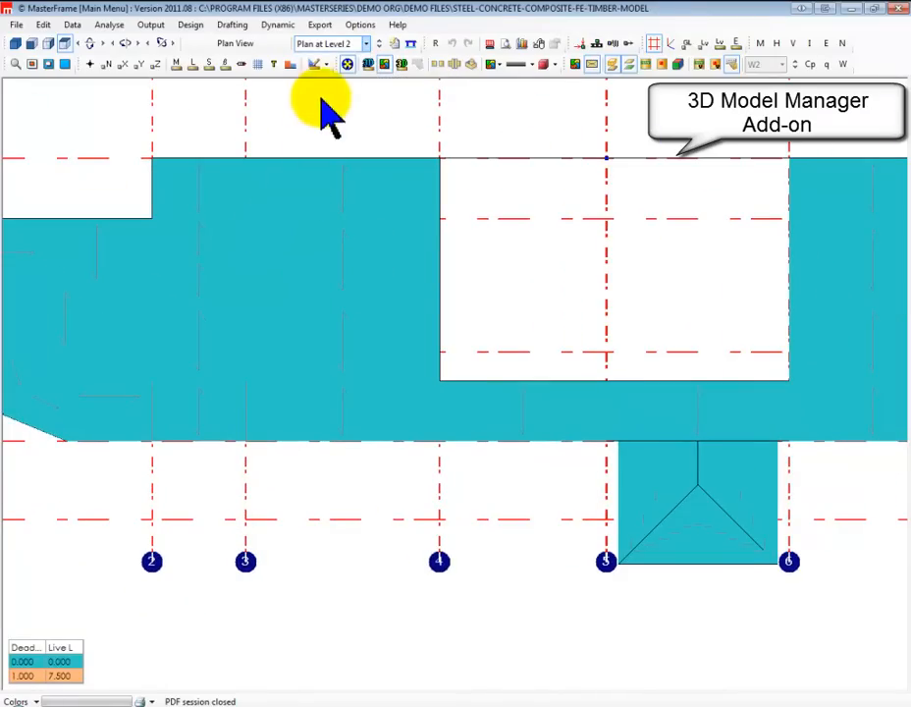
scroll(333, 106, "down", 1)
left_click(372, 72)
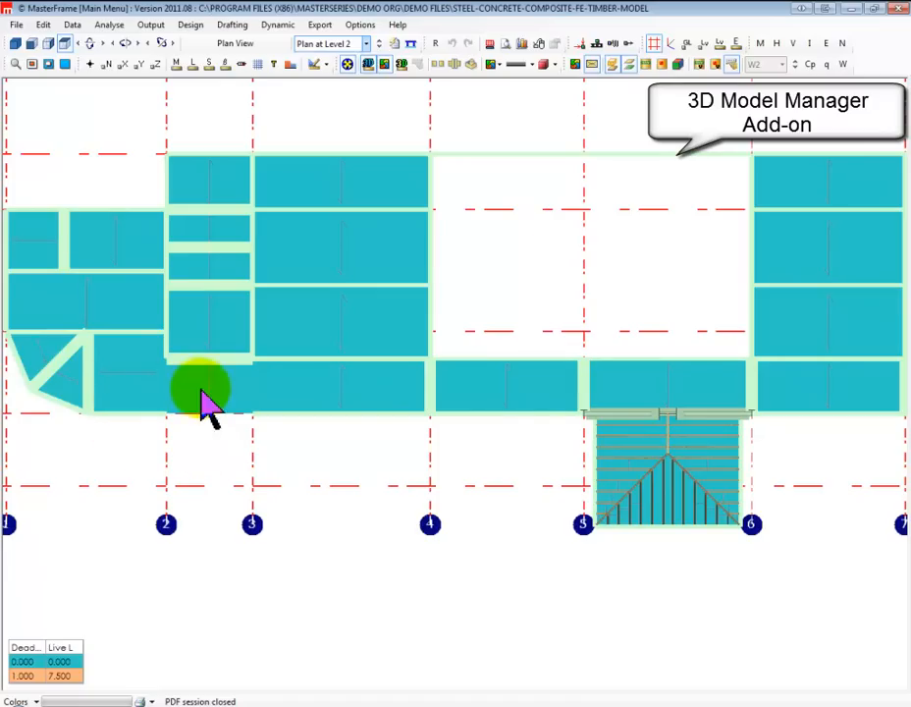
View the Level 2 floor in 3D and restore the Full Frame display
scroll(567, 312, "down", 1)
scroll(567, 313, "down", 1)
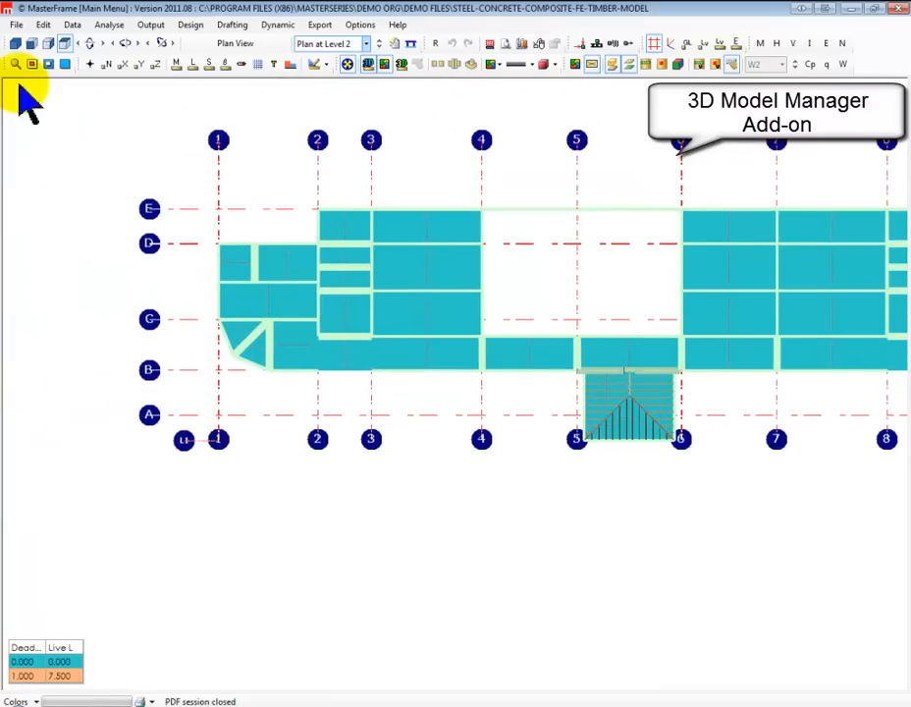
left_click(16, 43)
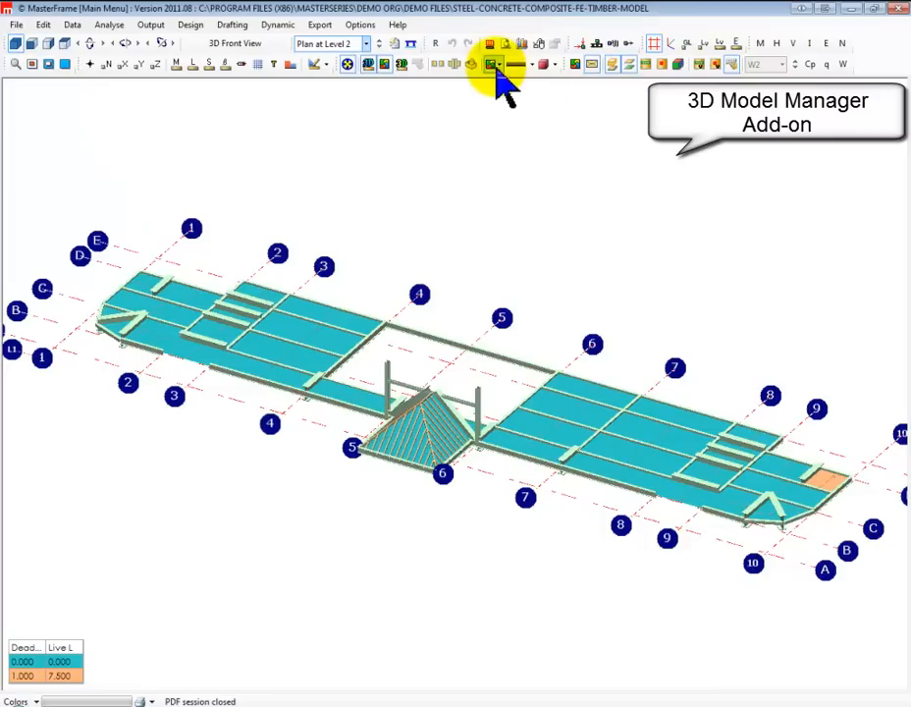
left_click(365, 43)
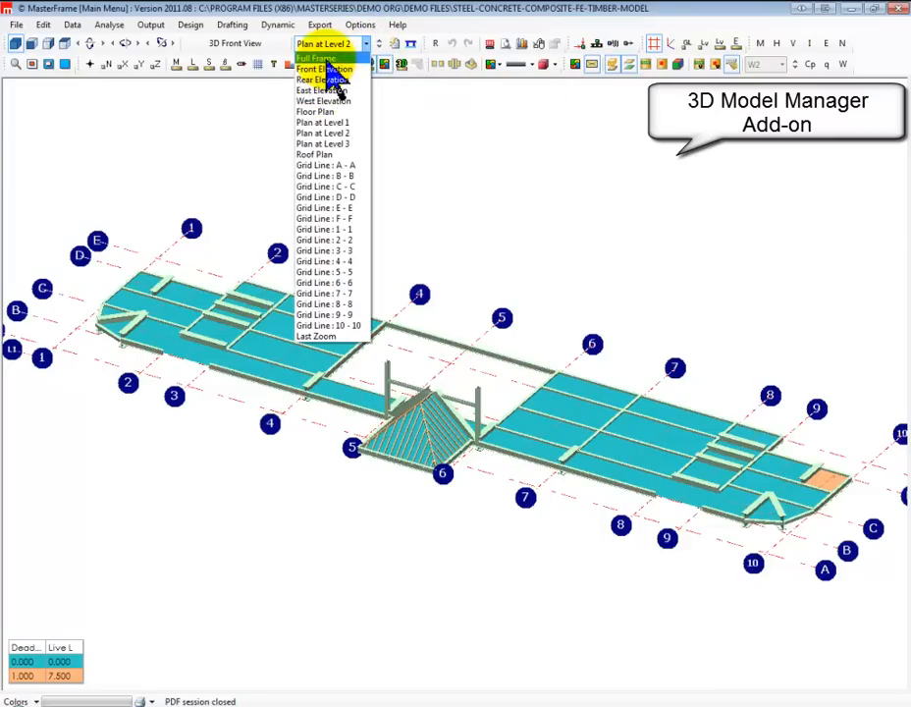
left_click(319, 57)
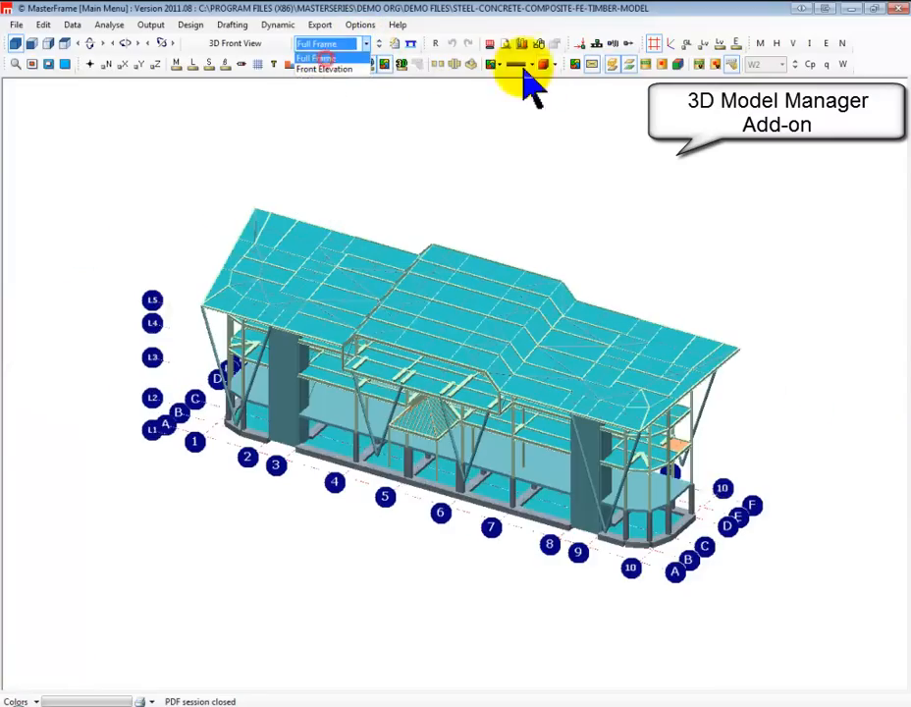
Replace the area loading display with wind case W2 on all surfaces, and examine the building's roof and walls
left_click(611, 66)
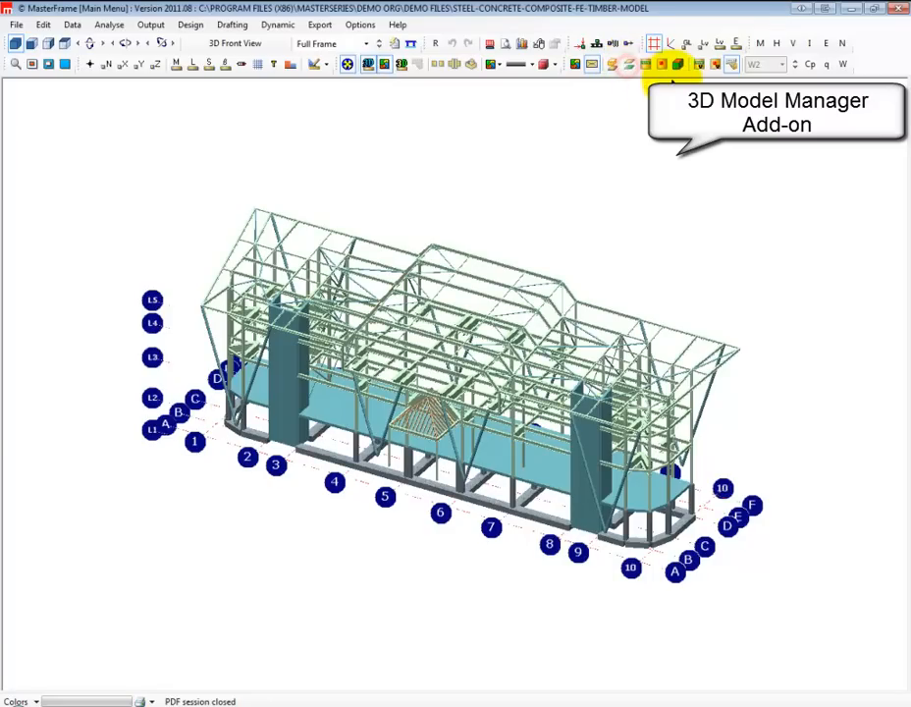
left_click(611, 64)
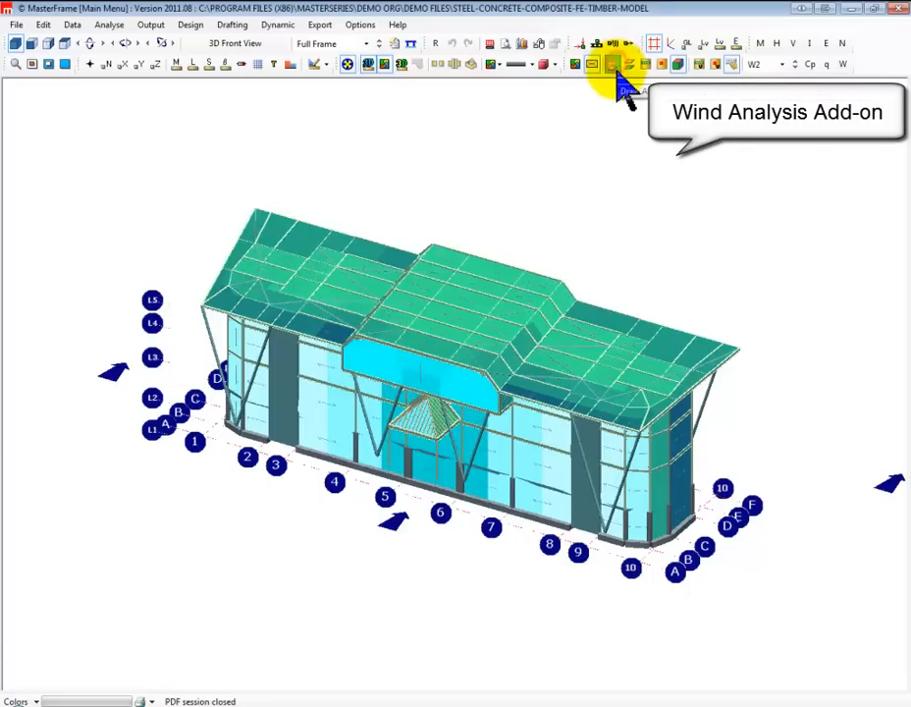
middle_click_drag(416, 463, 201, 433)
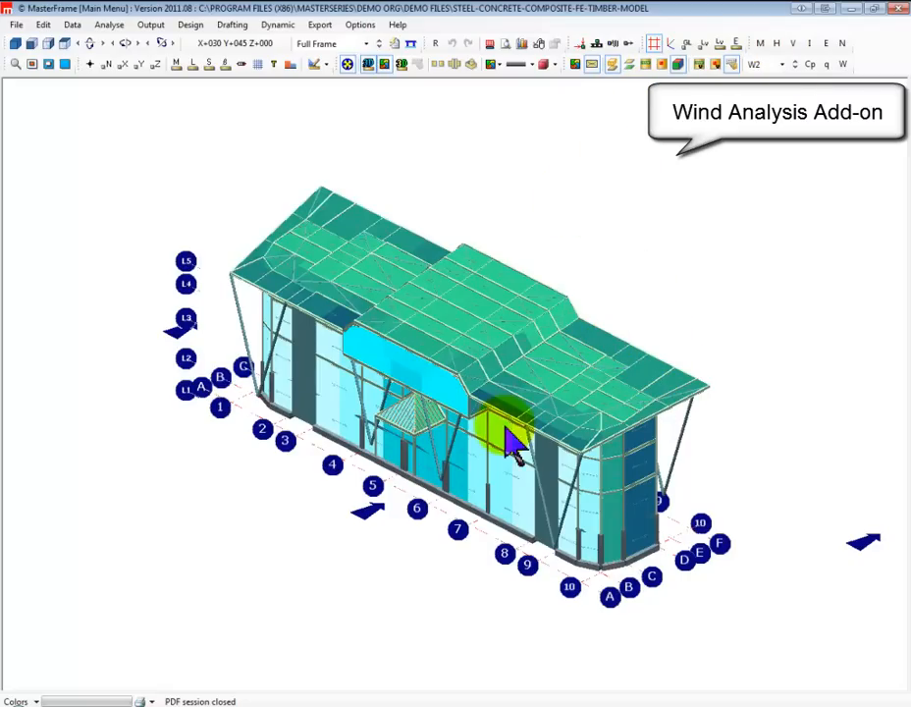
middle_click_drag(266, 454, 265, 460)
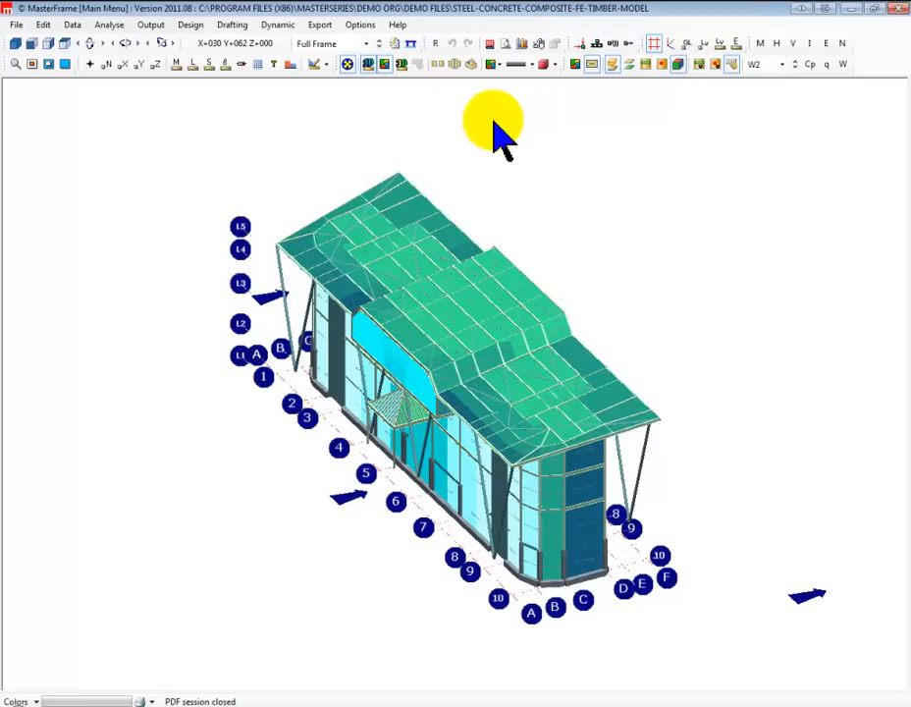
scroll(368, 10, "down", 1)
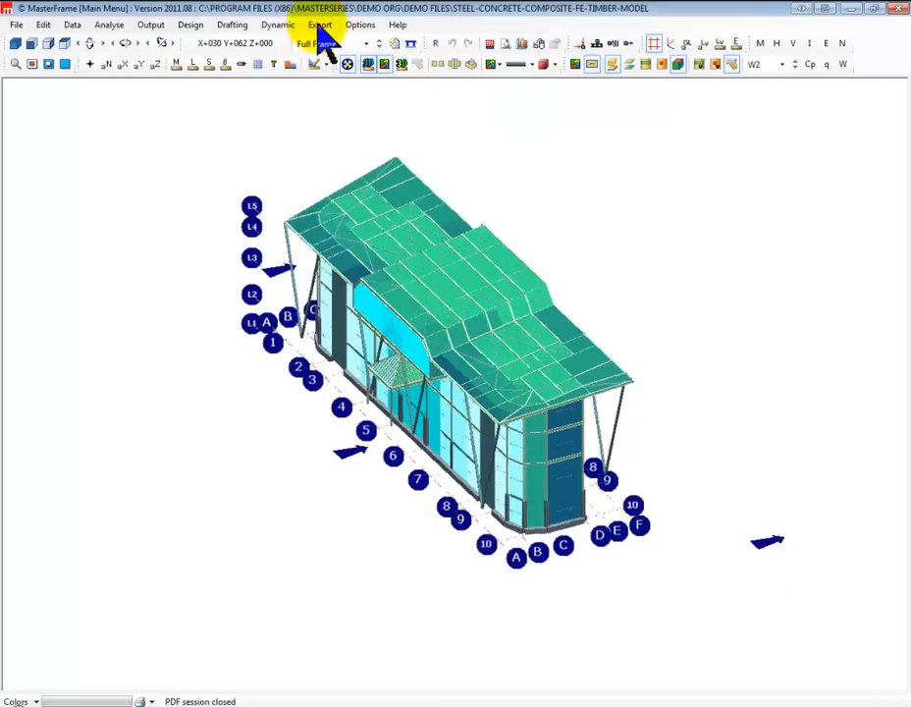
Open the model in the main editor, hide the wind loading surfaces, and show the members as wireframe lines
left_click(44, 25)
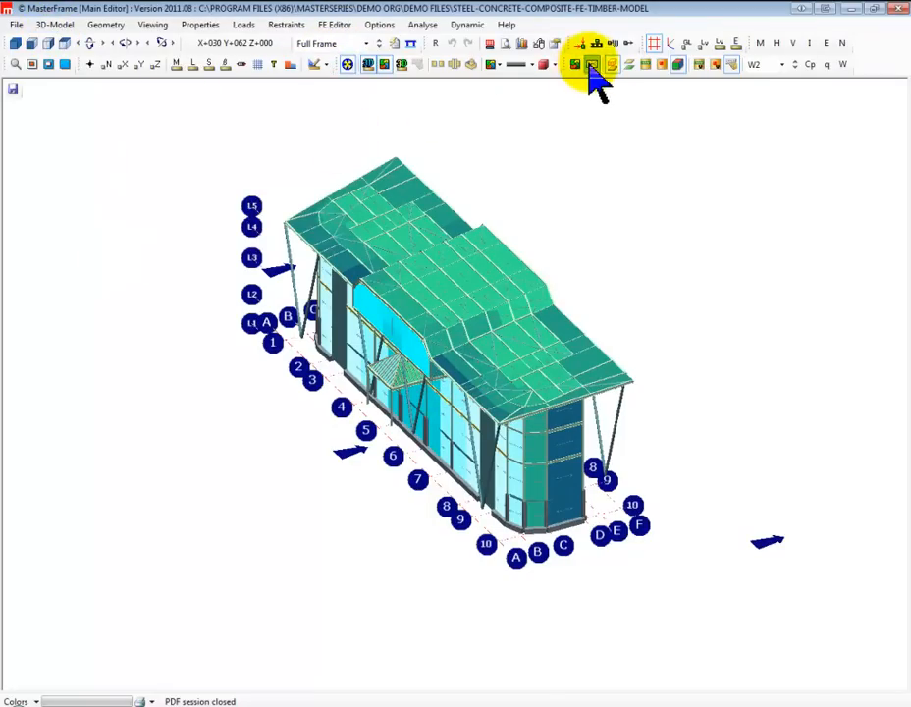
left_click(606, 66)
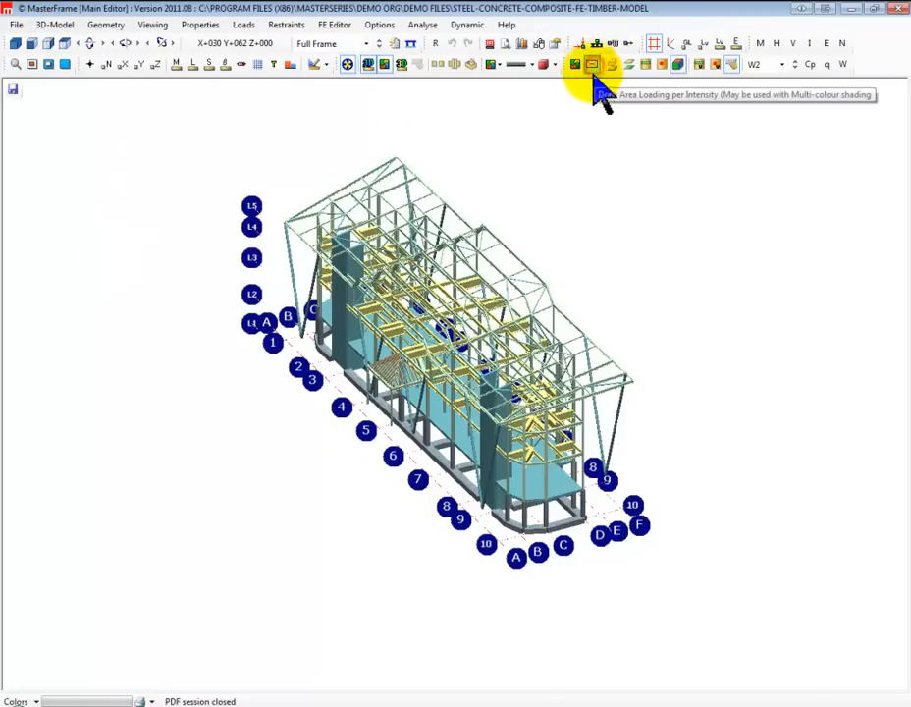
left_click(369, 65)
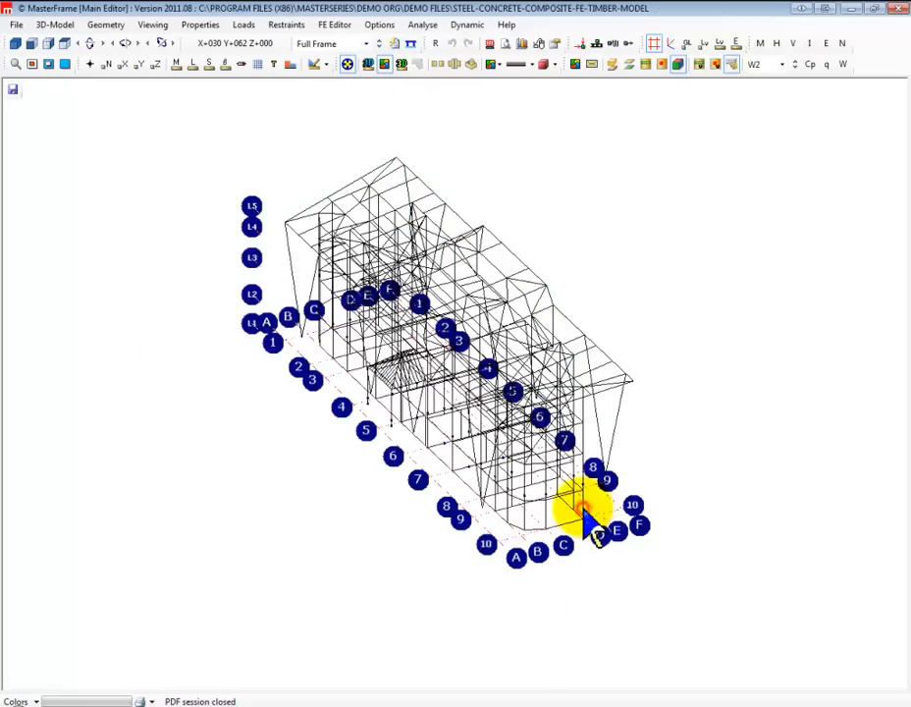
Open member load editing and select ground-floor column Member 866 near grid line 10
left_click(245, 25)
left_click(705, 506)
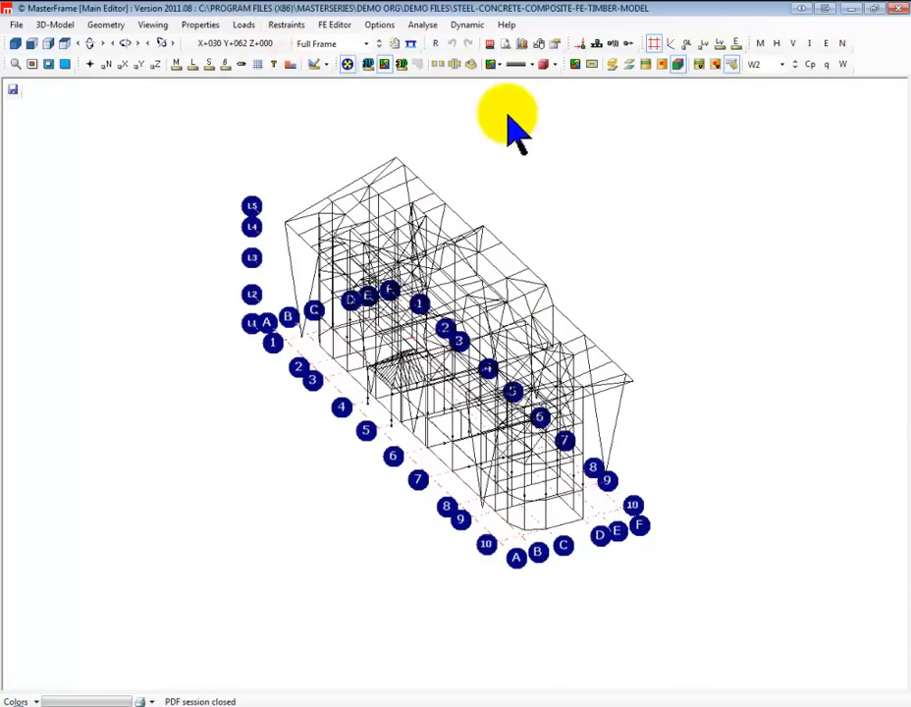
left_click(247, 25)
mouse_move(324, 57)
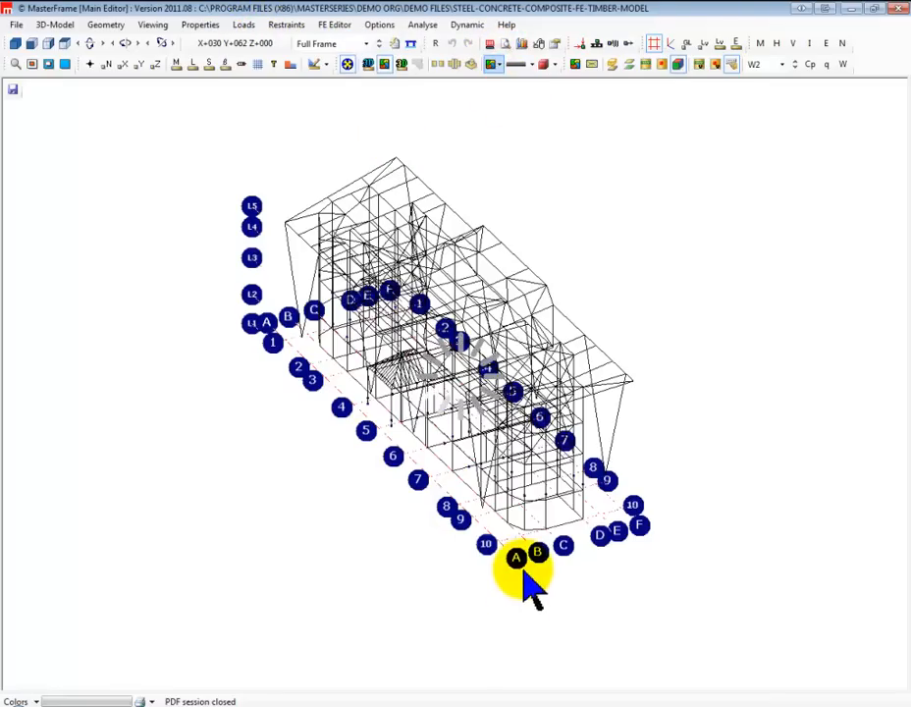
left_click(473, 444)
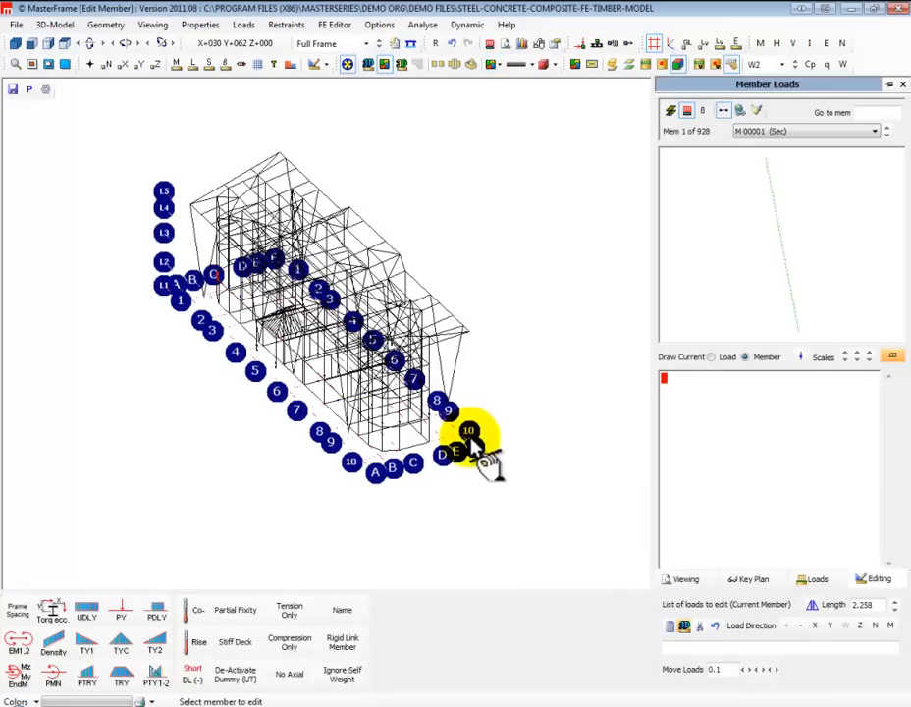
left_click(443, 454)
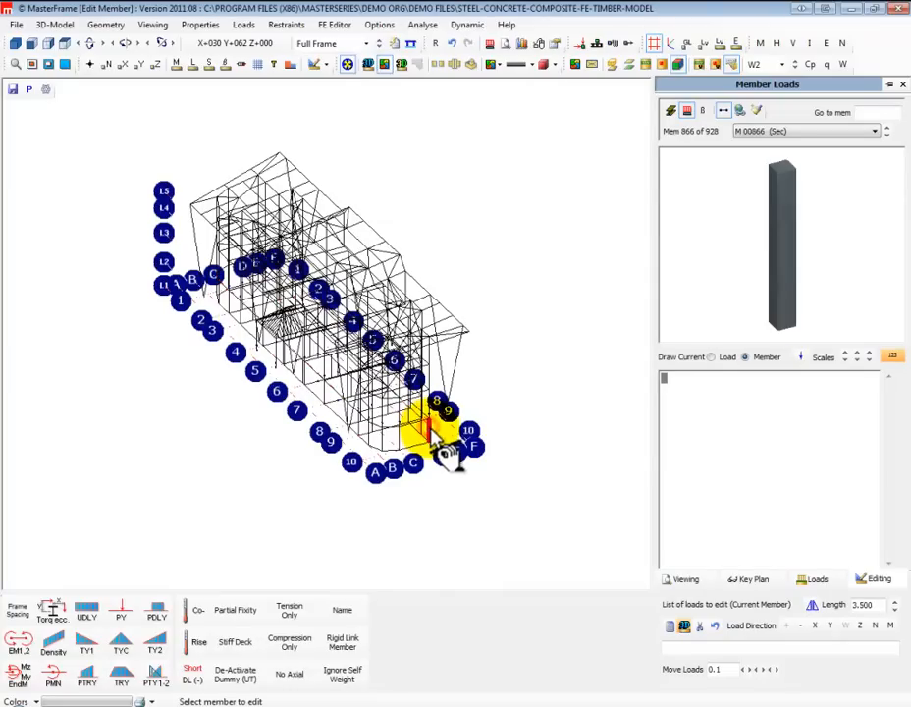
Add a D1 uniformly distributed load to column Member 866, set it to act along X (UDLX), and view the frame in plan
left_click(88, 616)
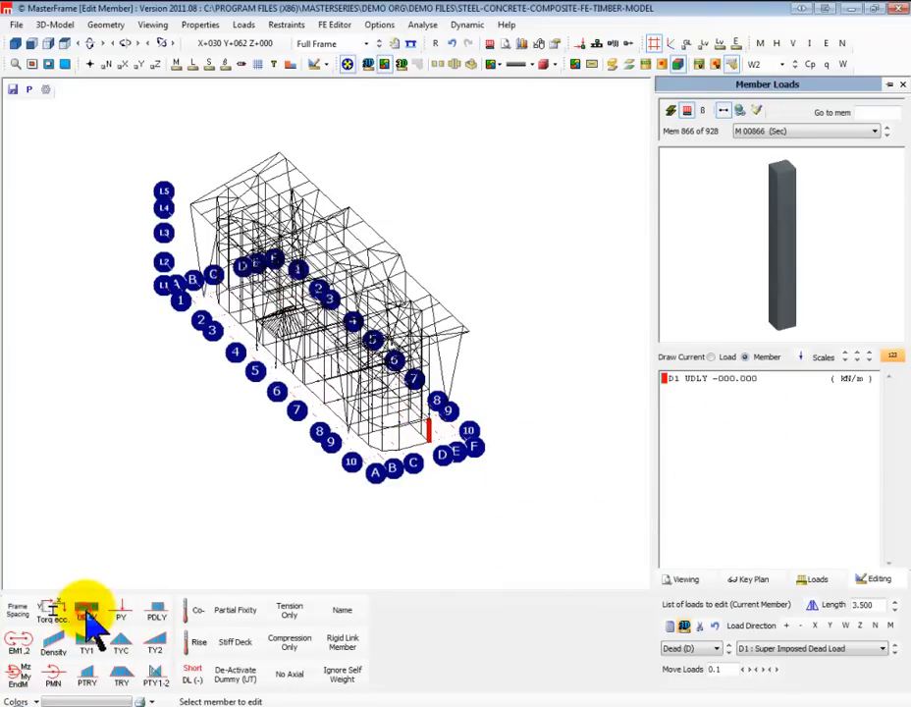
left_click(705, 379)
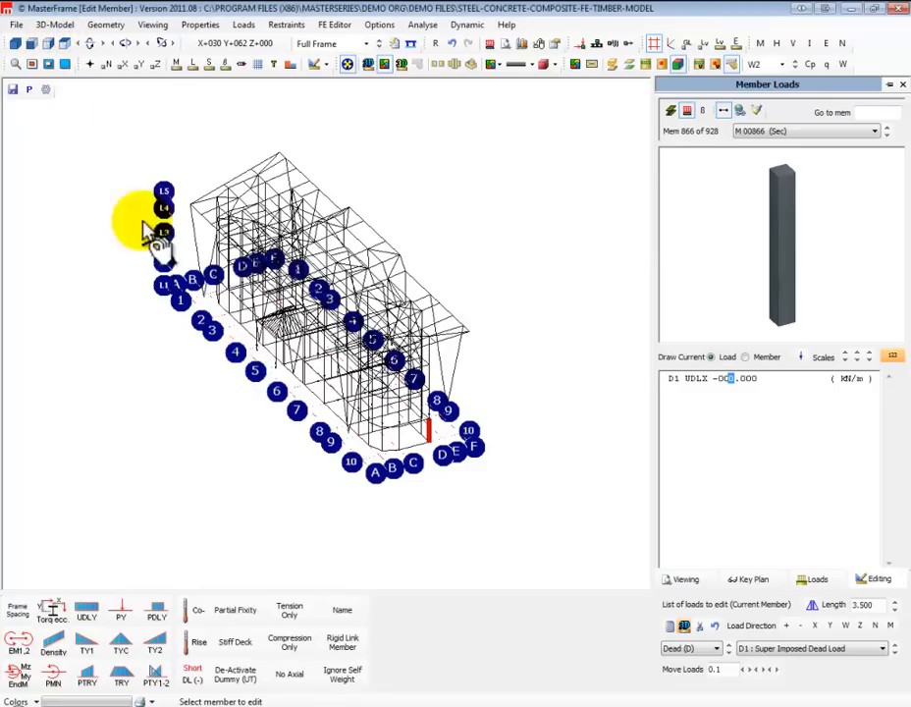
left_click(64, 44)
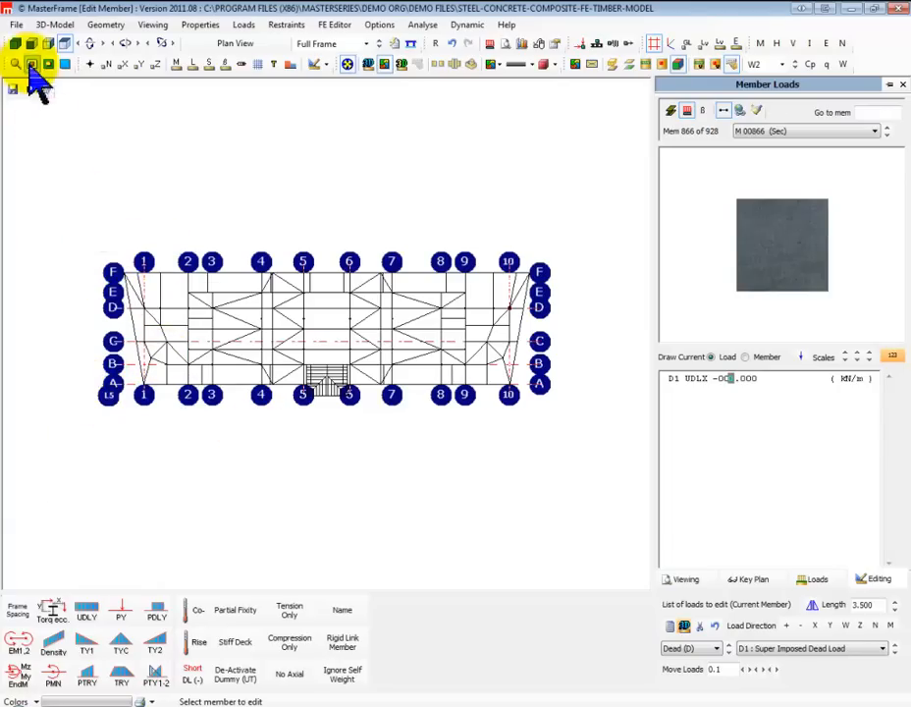
Open the demo file "3D frame with bugs org" and inspect its layout in plan and in the 3D front view
left_click(16, 25)
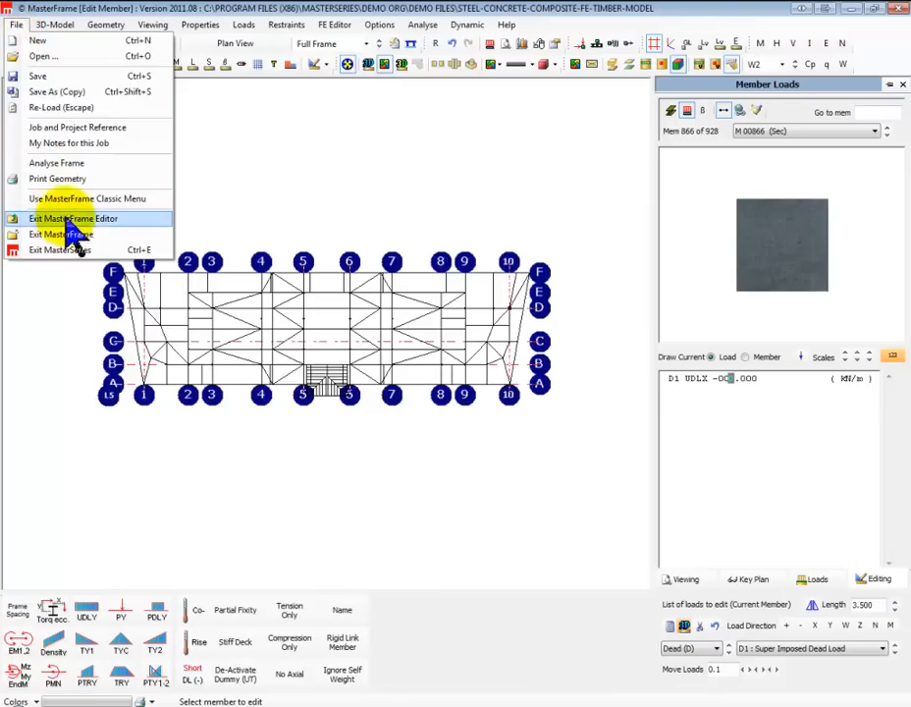
left_click(44, 41)
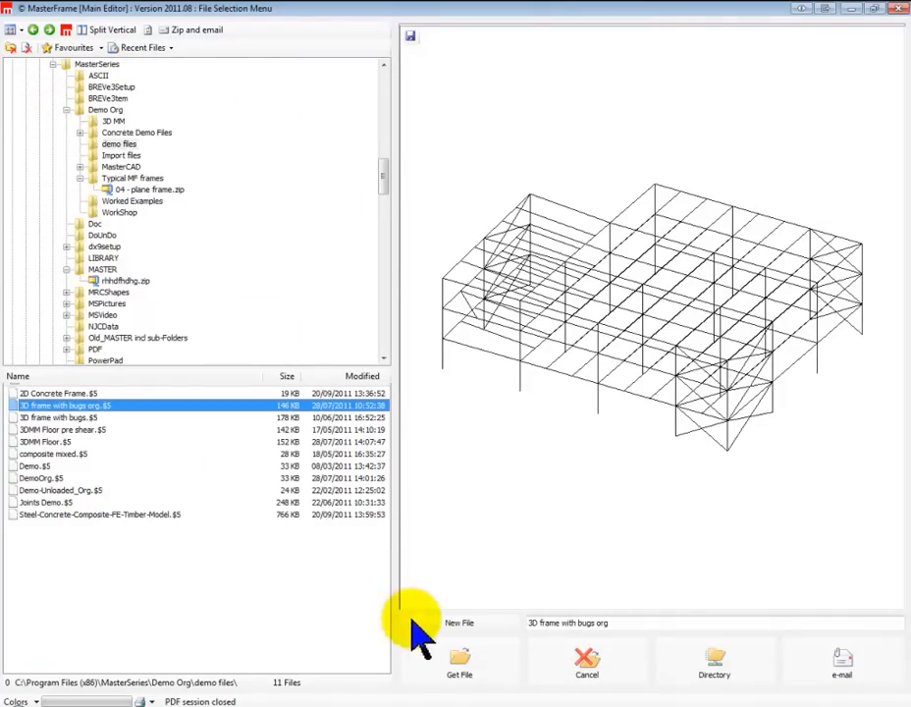
left_click(462, 664)
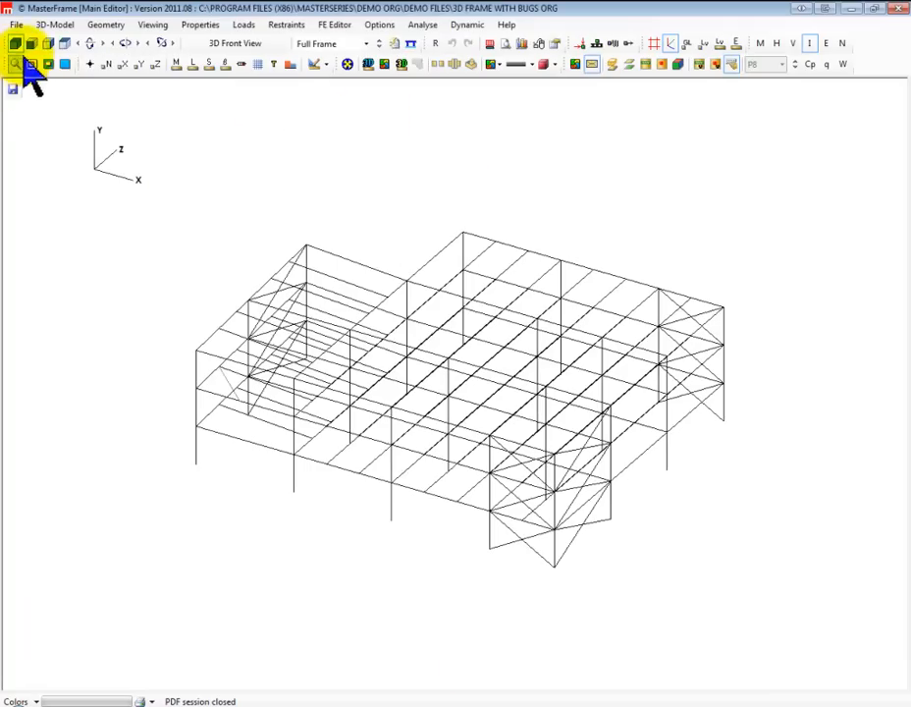
left_click(65, 45)
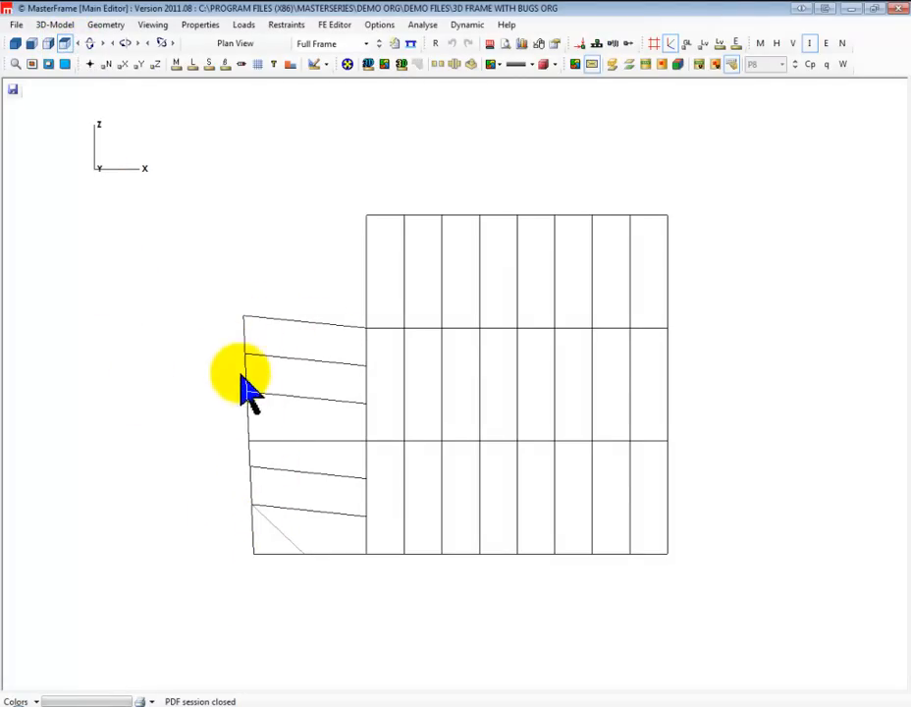
left_click(15, 44)
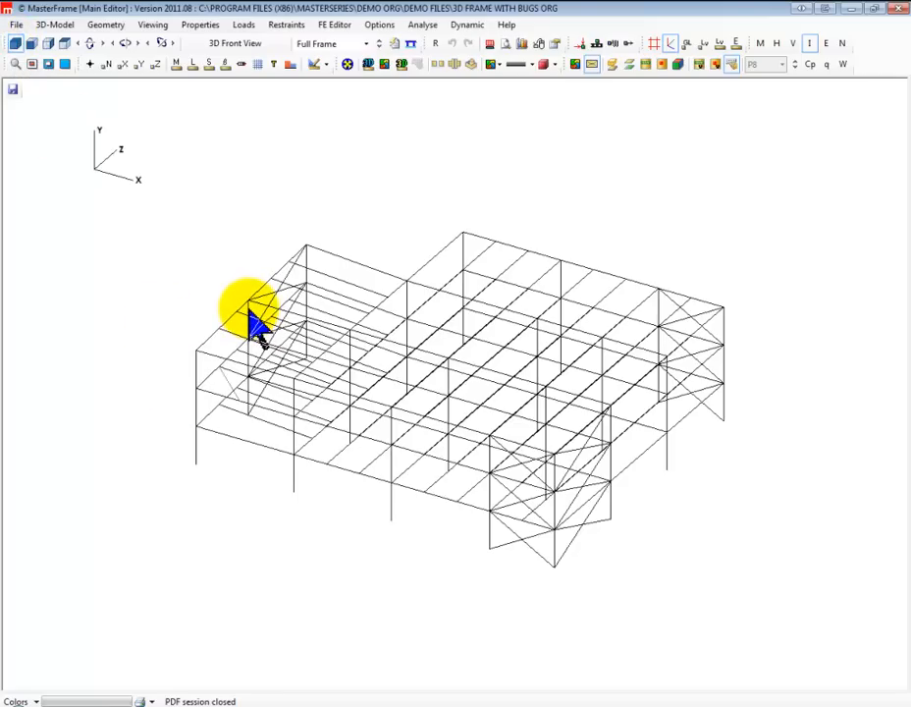
Start member orientation (Beta Angle) editing and isolate the skewed end bay of the frame in plan view
left_click(201, 25)
mouse_move(247, 58)
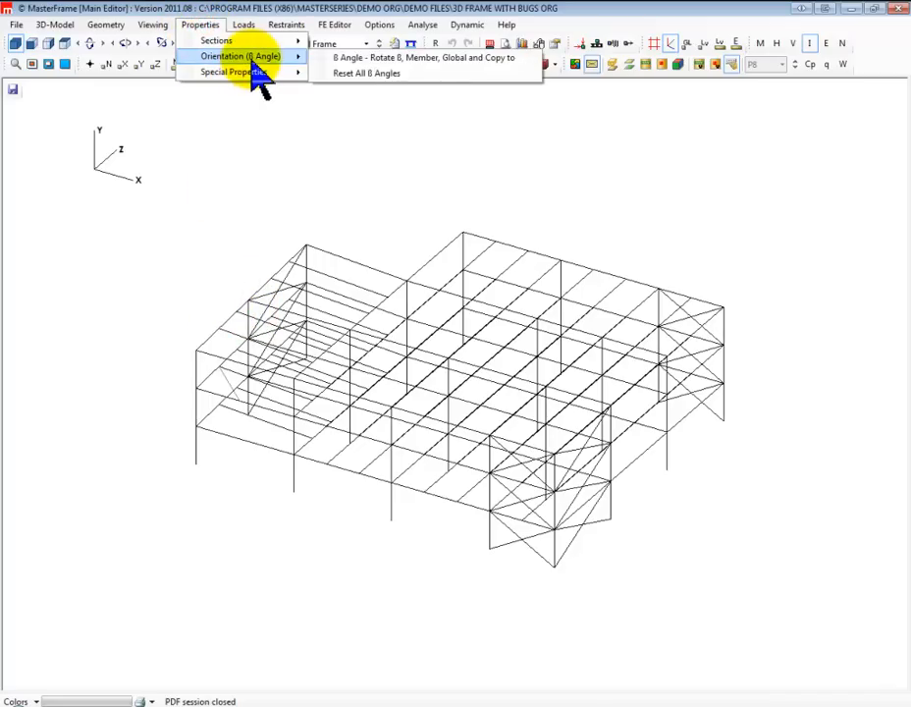
left_click(388, 59)
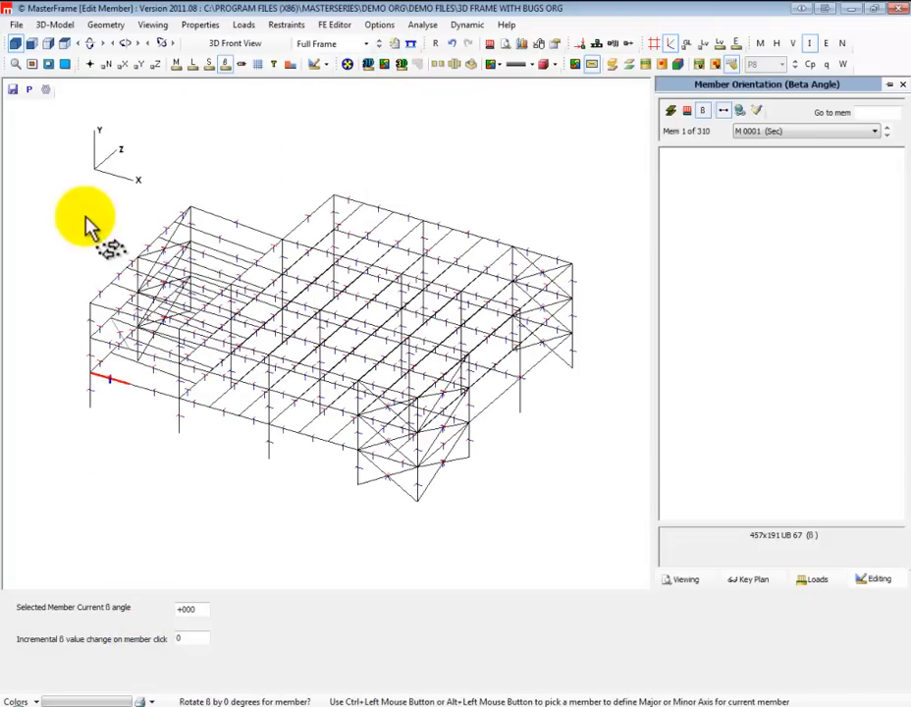
left_click(65, 44)
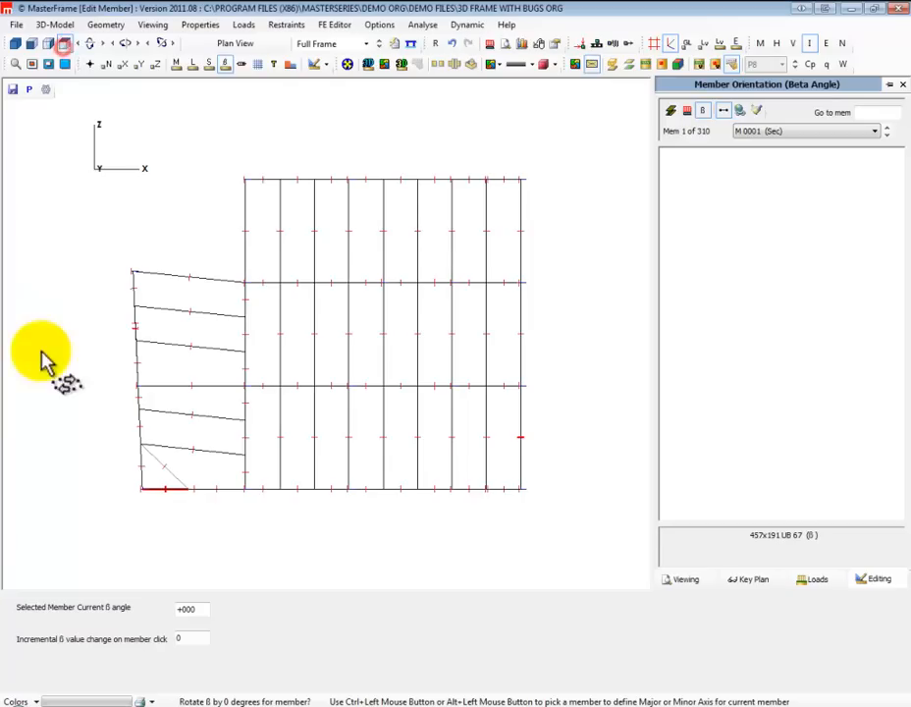
left_click(15, 64)
left_click_drag(99, 520, 260, 265)
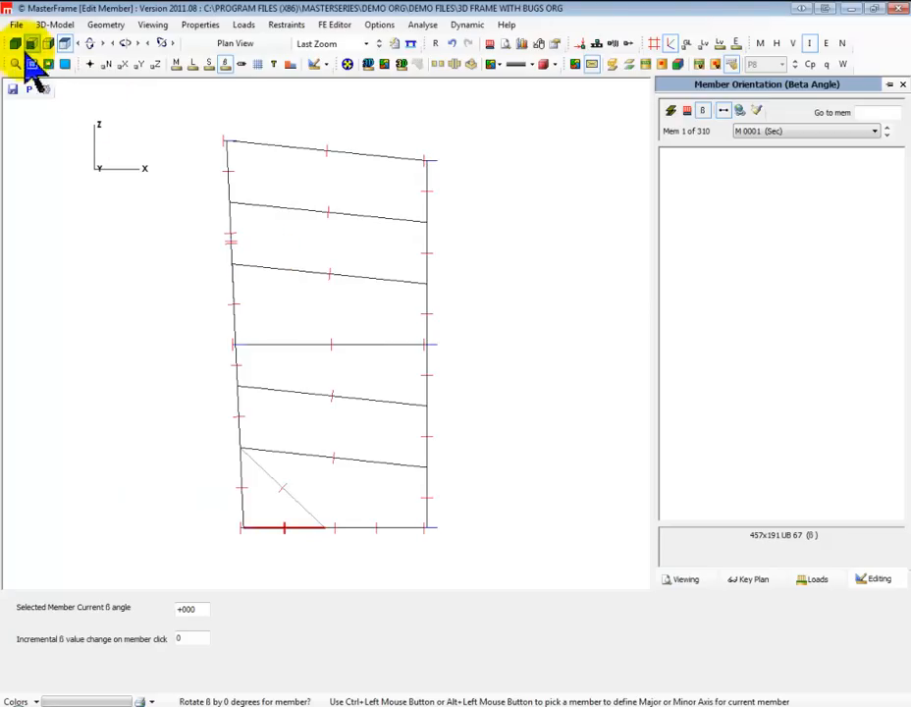
View the skewed bay in 3D and select the upper column Member 259 to check its beta angle
left_click(15, 44)
left_click_drag(163, 386, 236, 280)
left_click(246, 271)
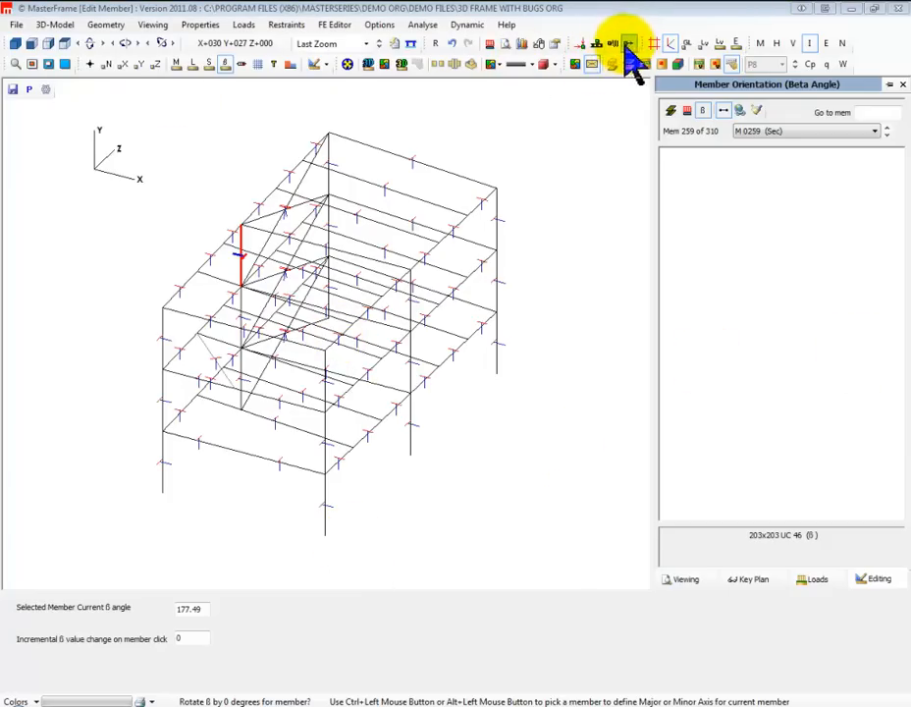
Show the member end releases instead of the beta axes, leave orientation editing, and examine the releases around the skewed bay
left_click(242, 64)
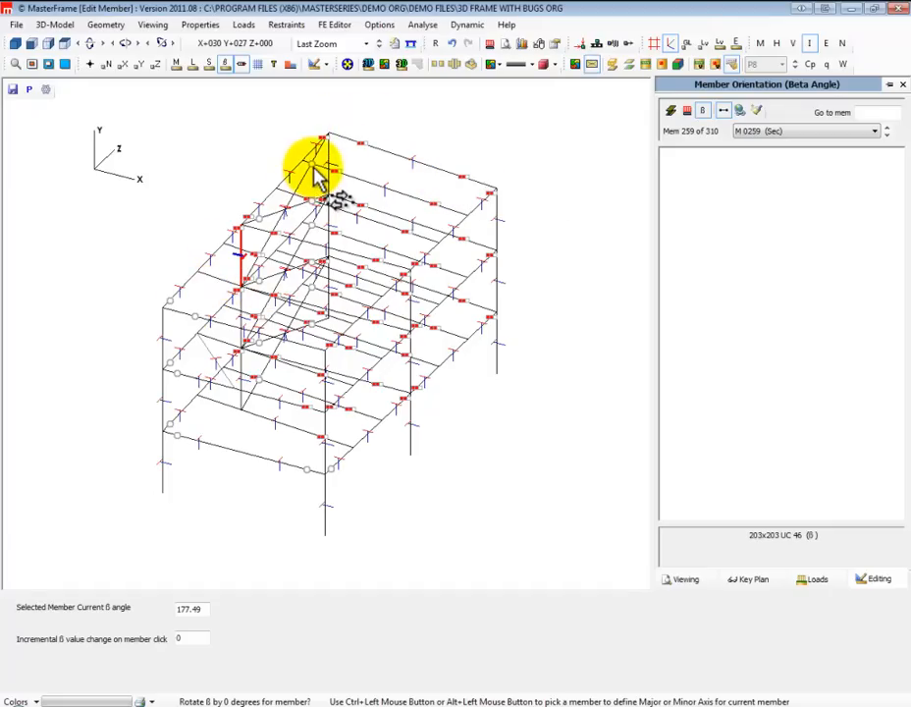
middle_click_drag(362, 332, 852, 242)
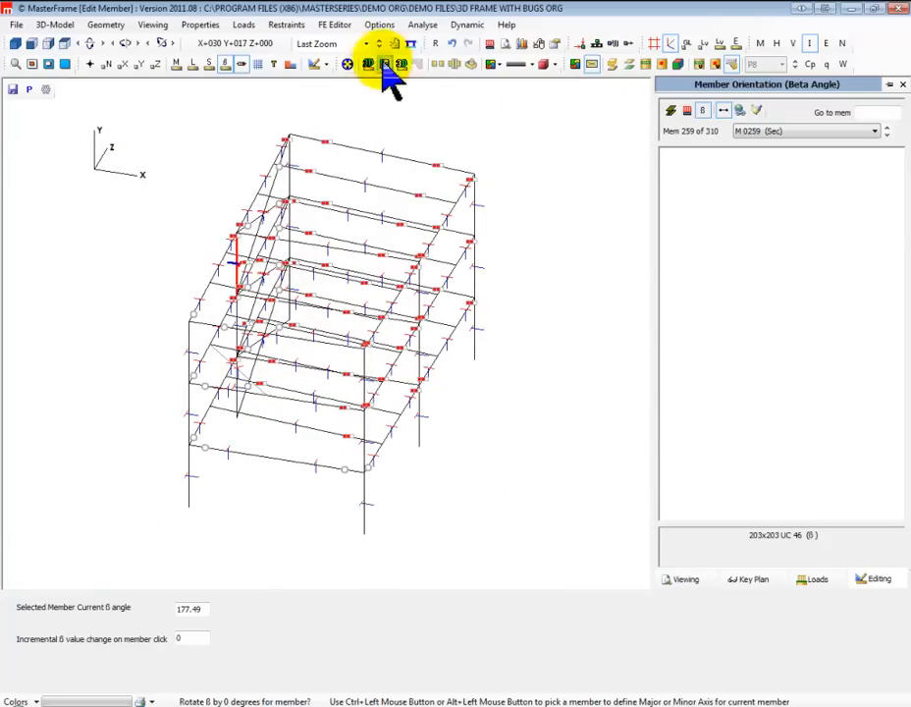
left_click(225, 64)
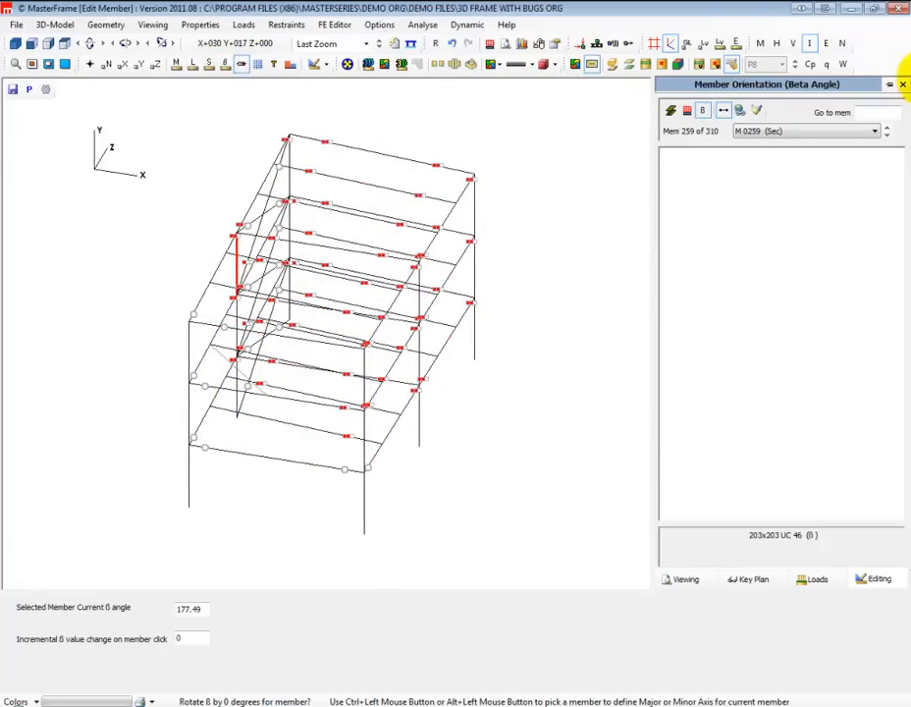
left_click(903, 86)
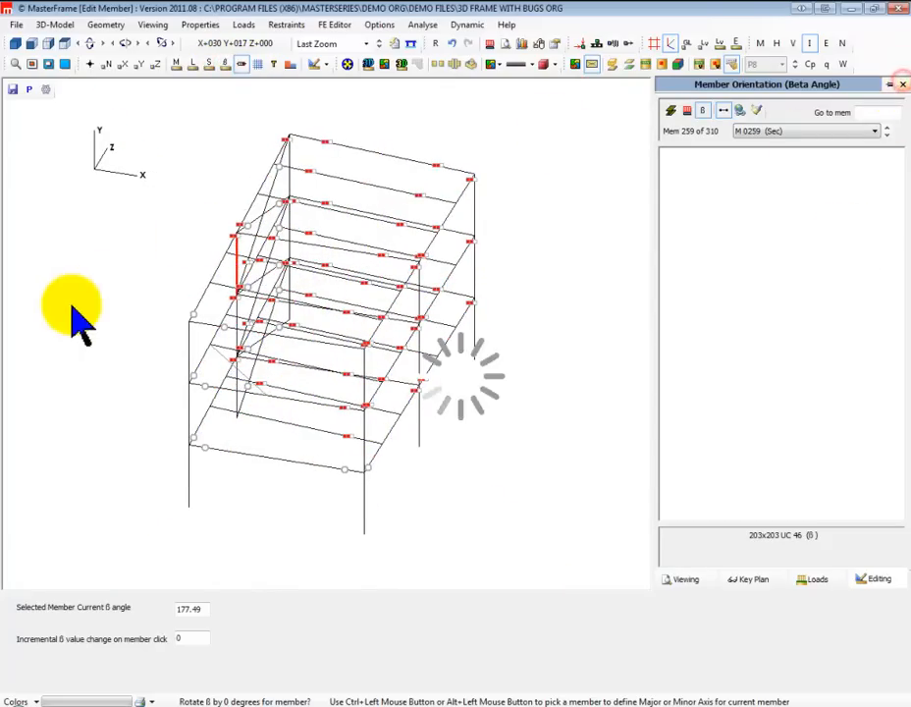
left_click(240, 64)
middle_click_drag(456, 384, 524, 384)
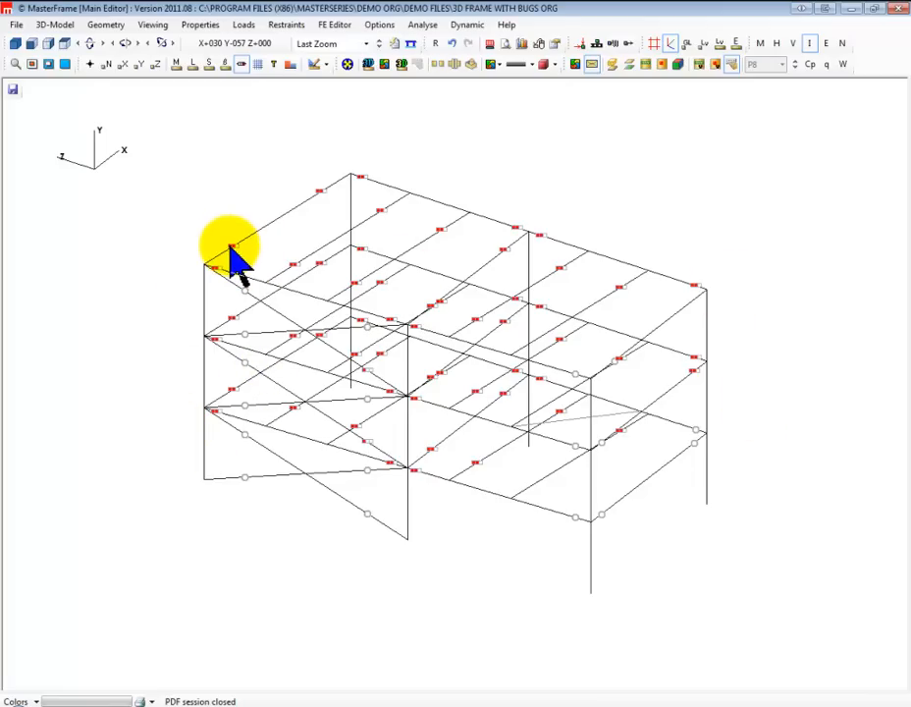
Try toggling the end release of the roof edge beam at the corner column with Release Torsion enabled, and disable Release Torsion again
left_click(286, 24)
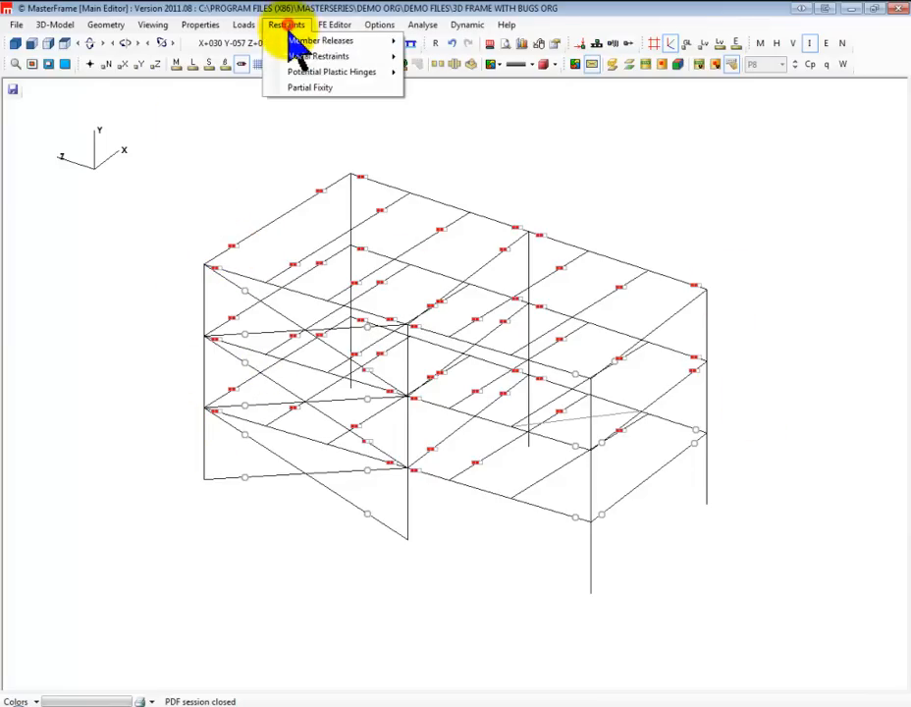
mouse_move(329, 58)
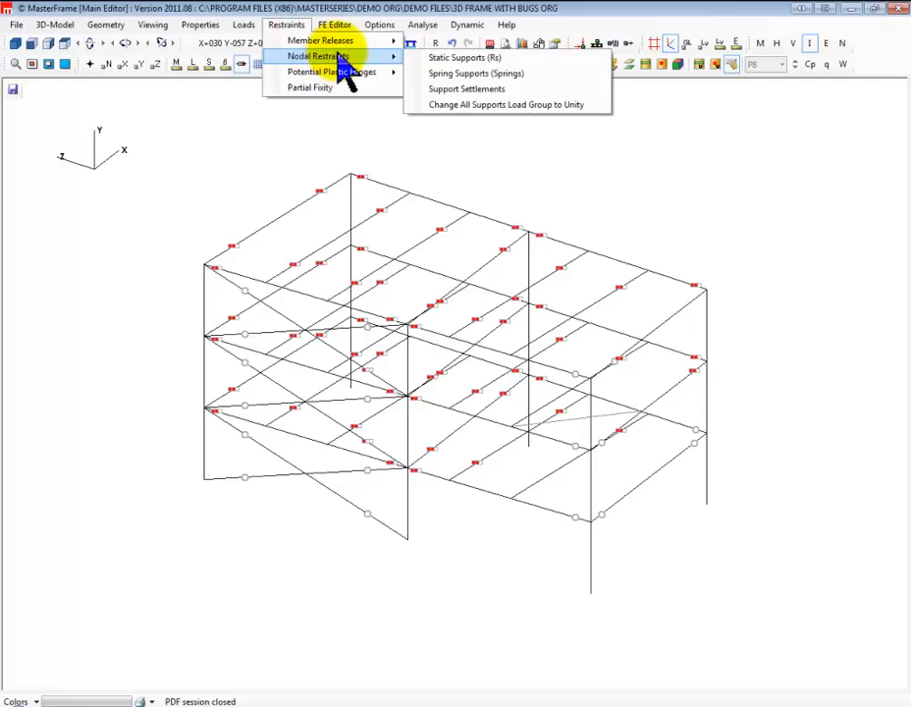
mouse_move(393, 42)
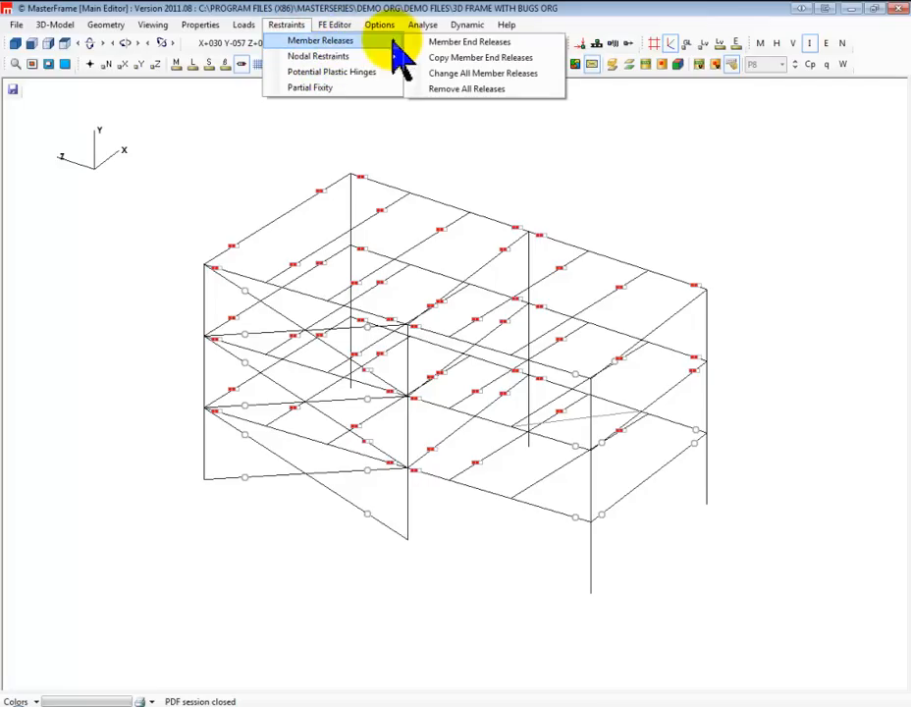
left_click(462, 41)
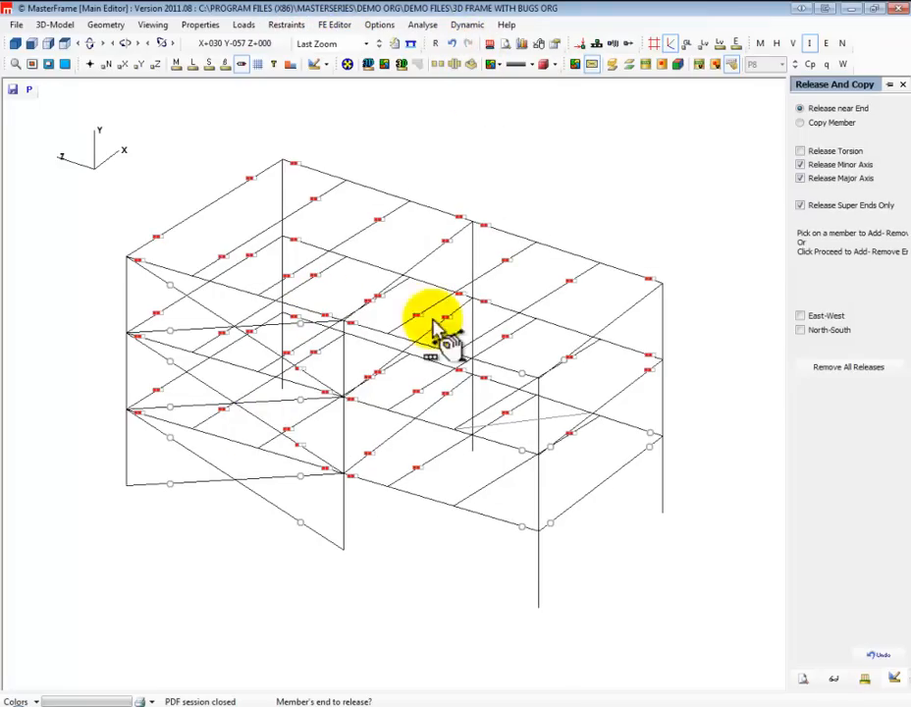
left_click(801, 151)
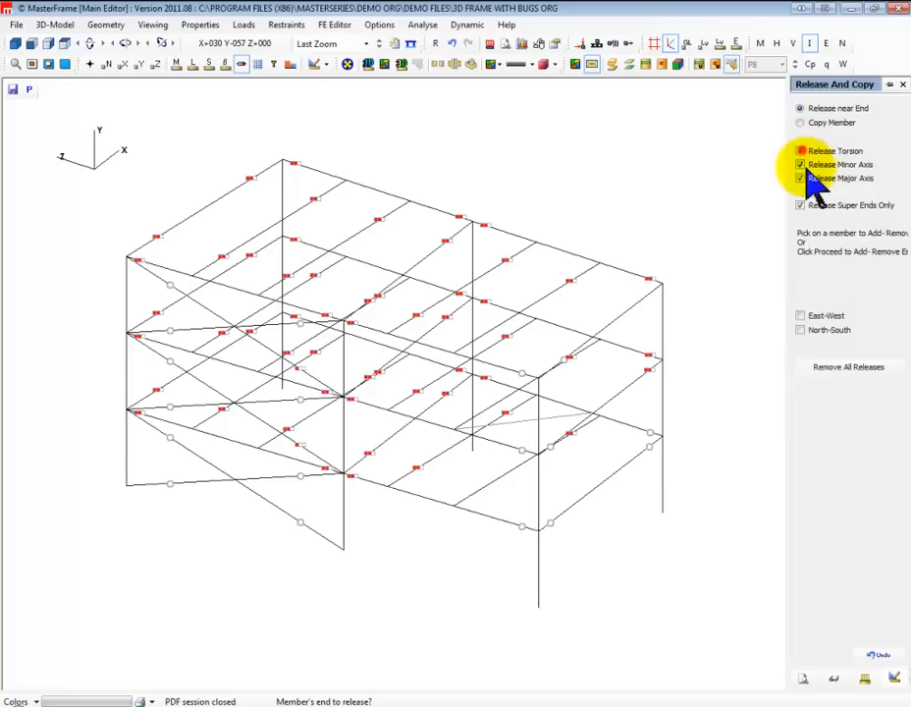
left_click(646, 279)
left_click(649, 280)
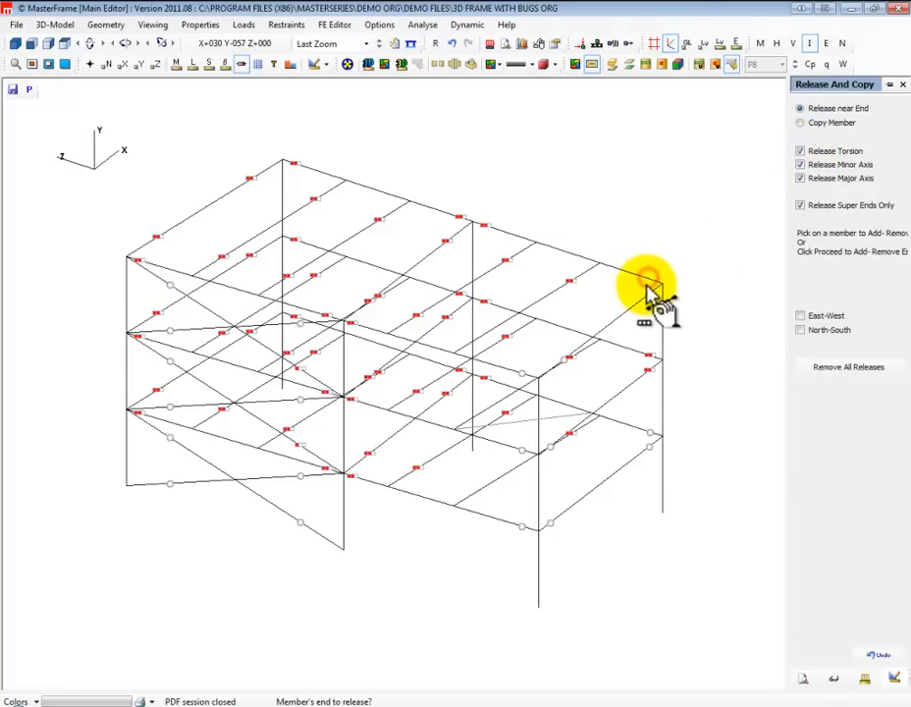
left_click(801, 152)
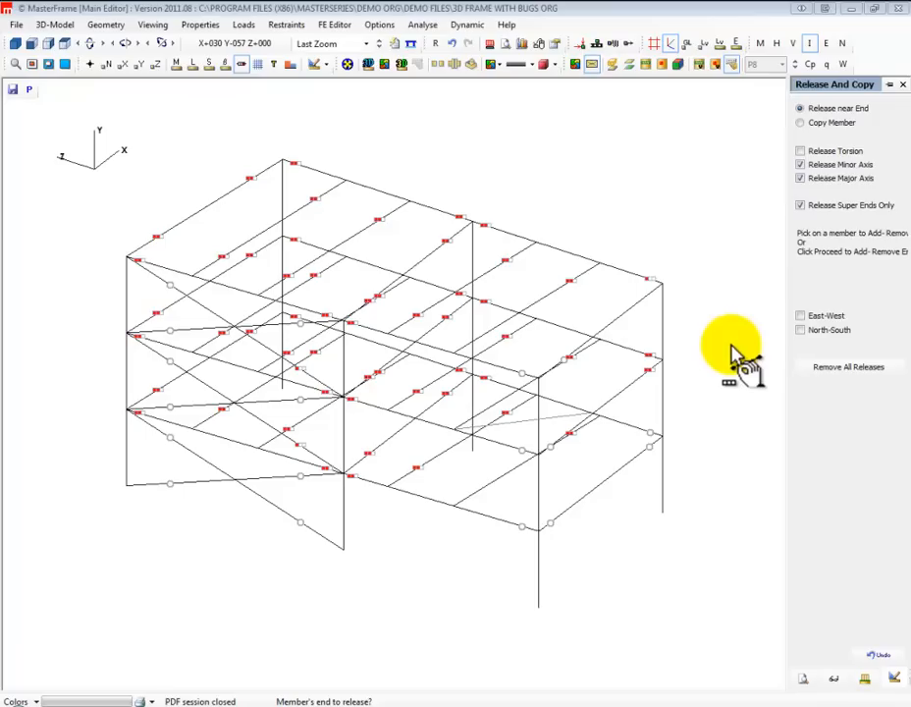
Open the demo file "Joints Demo" without saving the changes to the current frame
left_click(14, 25)
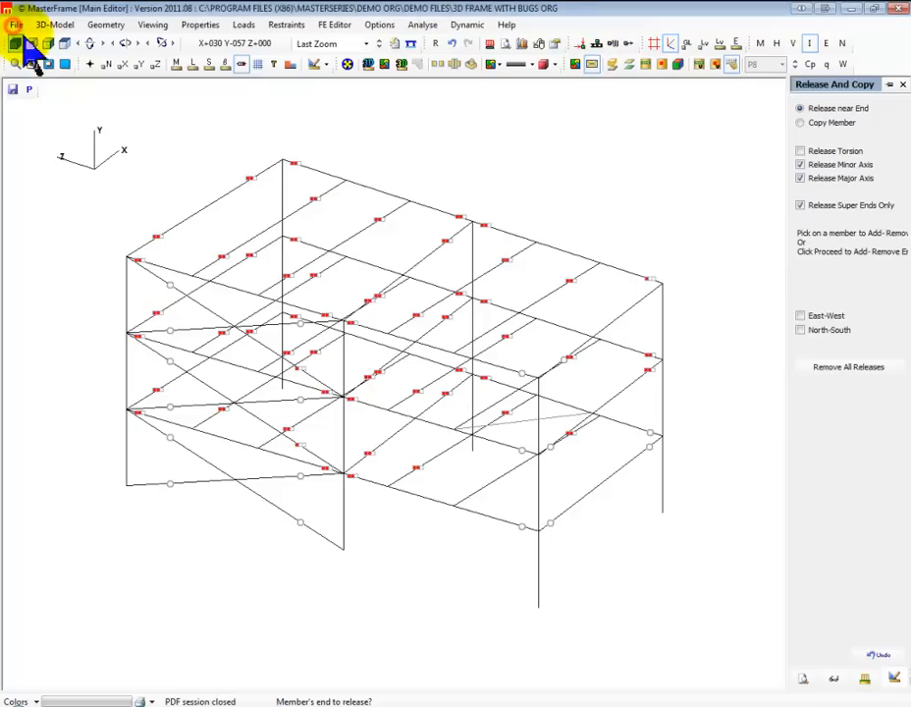
left_click(16, 25)
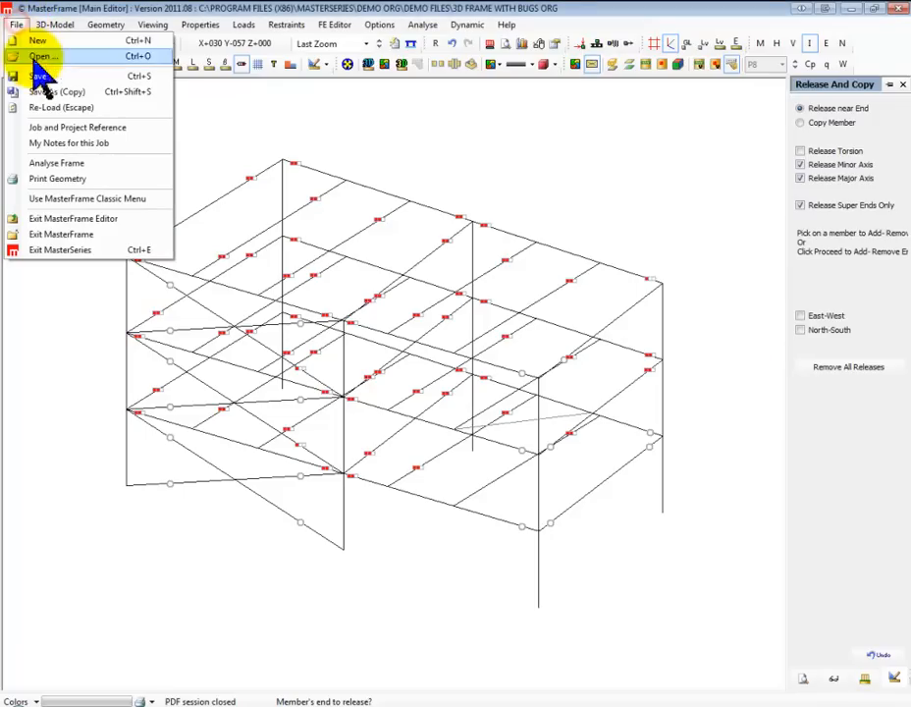
left_click(39, 57)
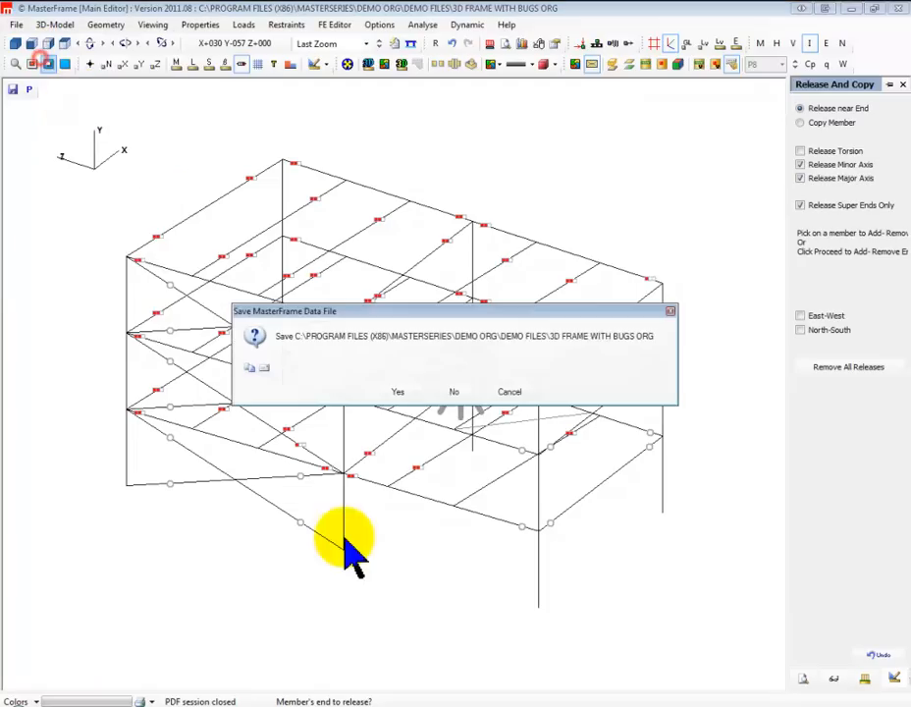
left_click(452, 393)
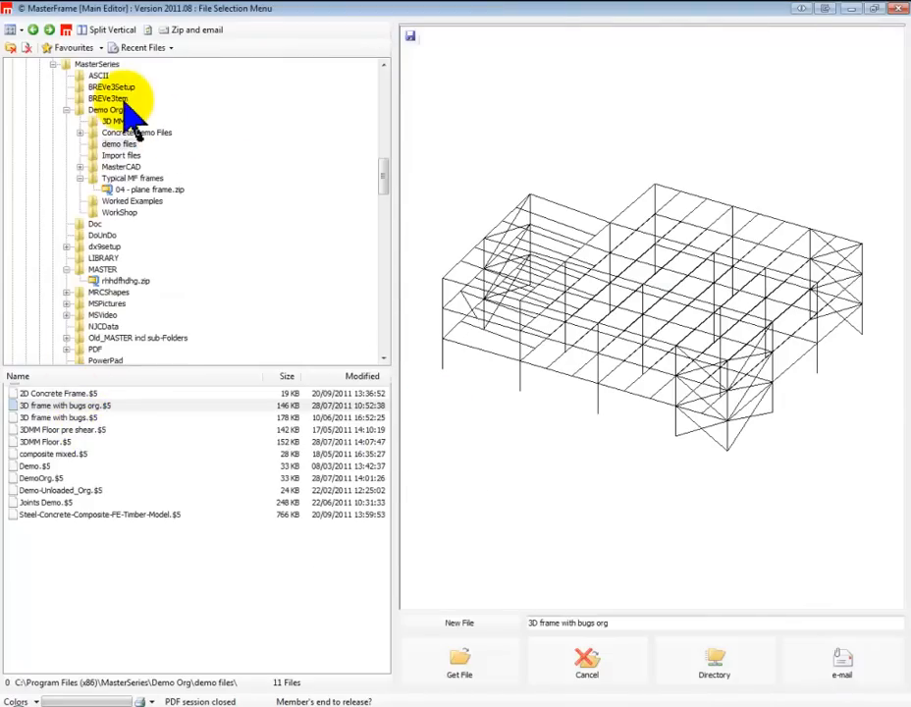
left_click(37, 502)
left_click(137, 489)
left_click(135, 478)
left_click(136, 490)
left_click(258, 502)
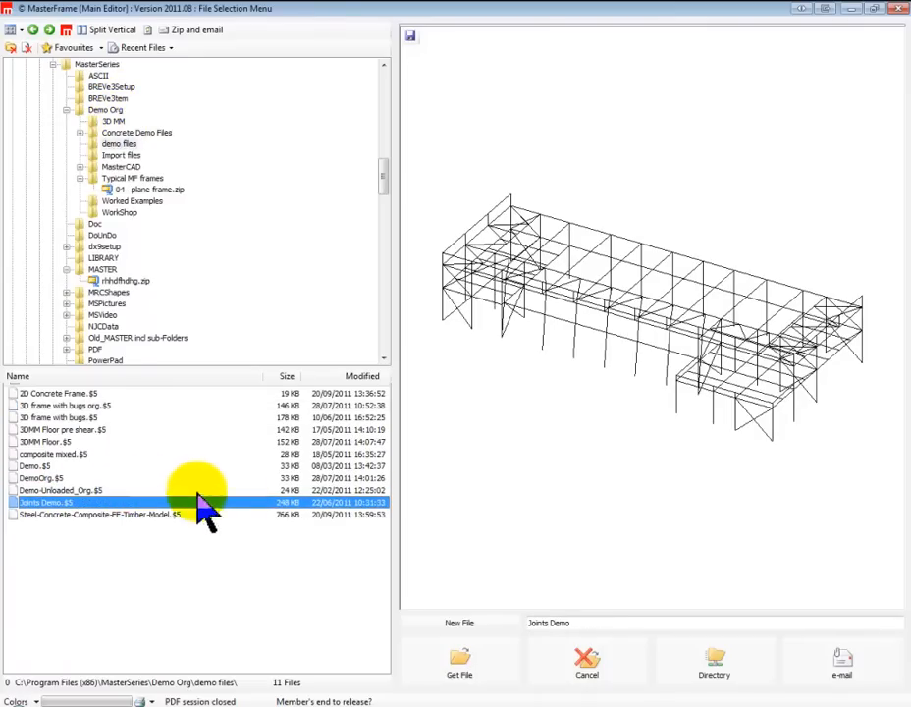
left_click(467, 673)
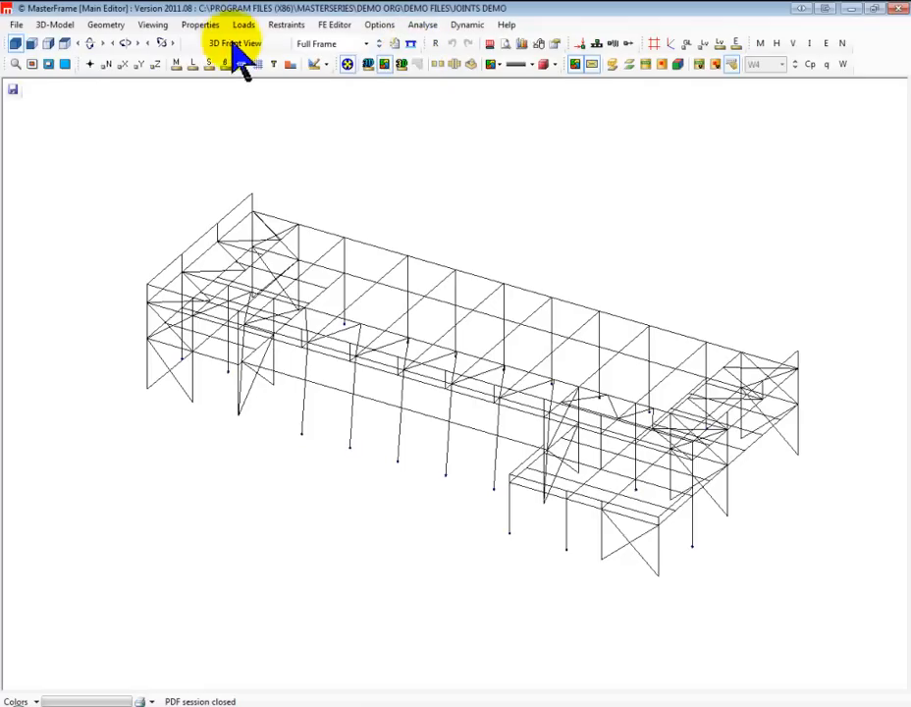
Display the area loads on the roof and floors of the frame, and hide them again to leave only the member lines
left_click(644, 64)
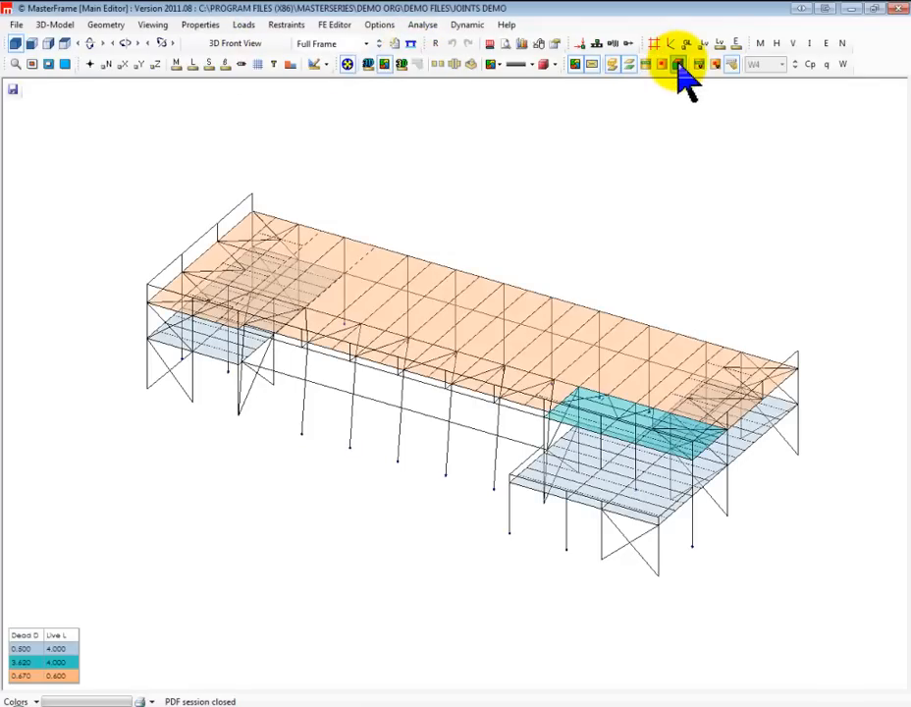
left_click(680, 64)
left_click(679, 64)
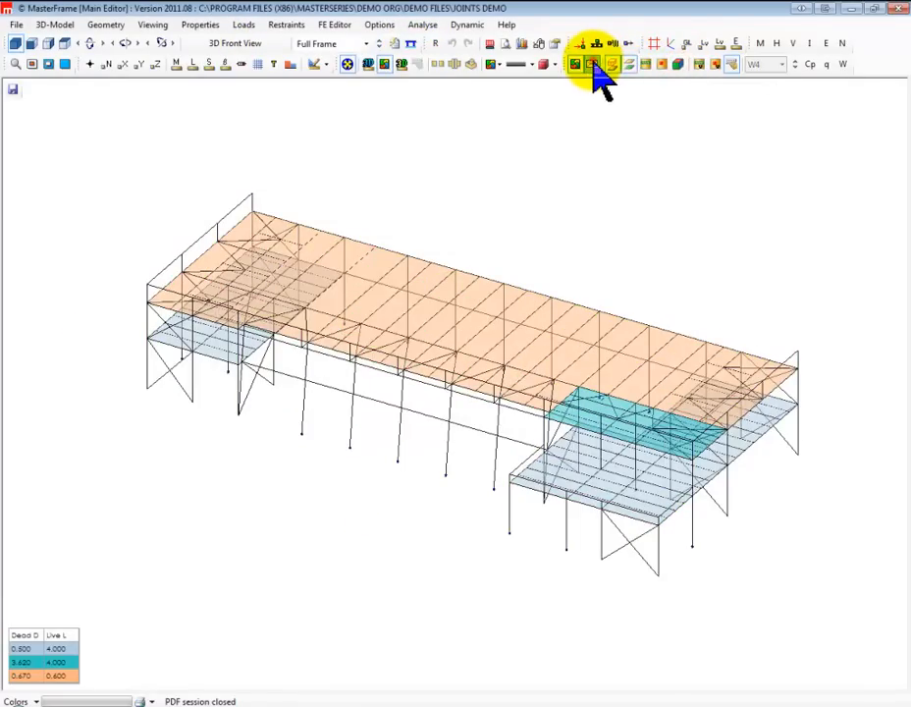
left_click(593, 64)
left_click(613, 68)
left_click(632, 65)
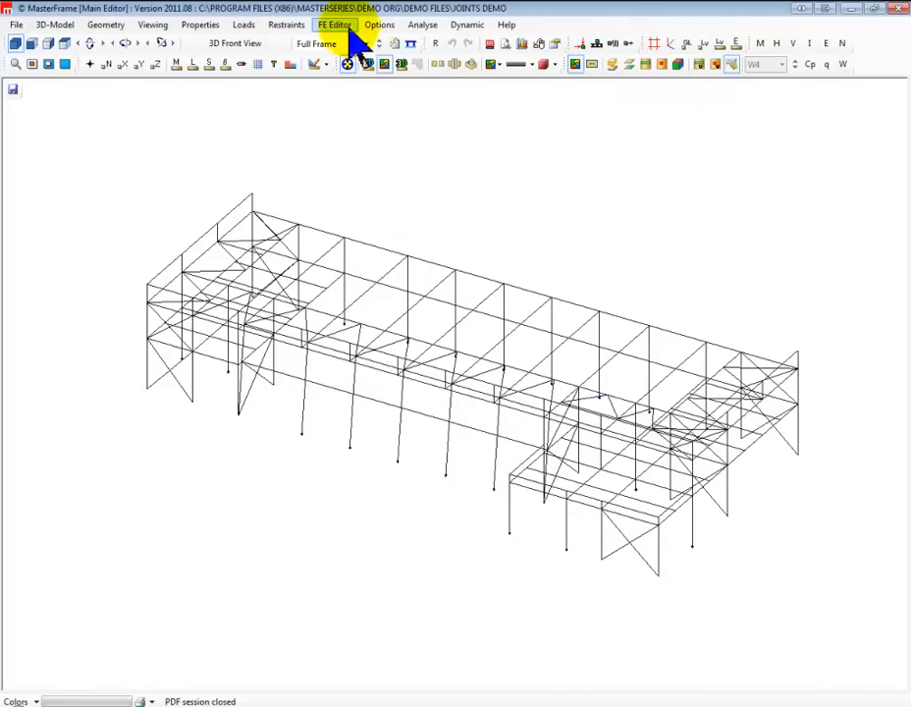
Open the loading combinations and display load case 007, 1.31 Dead + 0.5 Live + 1.0 earthquake (0 deg)
left_click(236, 27)
mouse_move(277, 89)
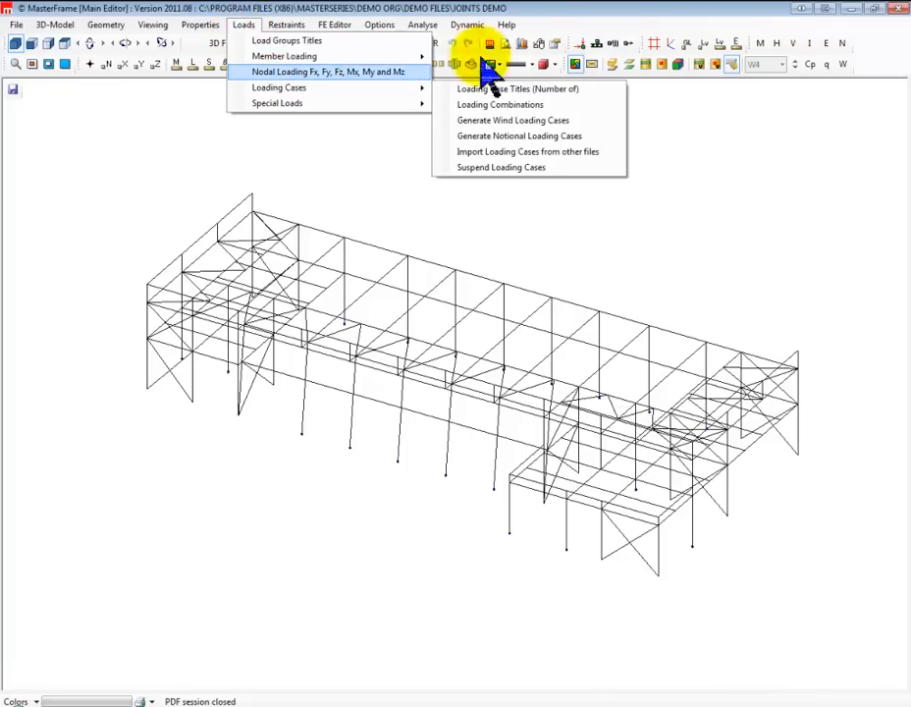
left_click(461, 104)
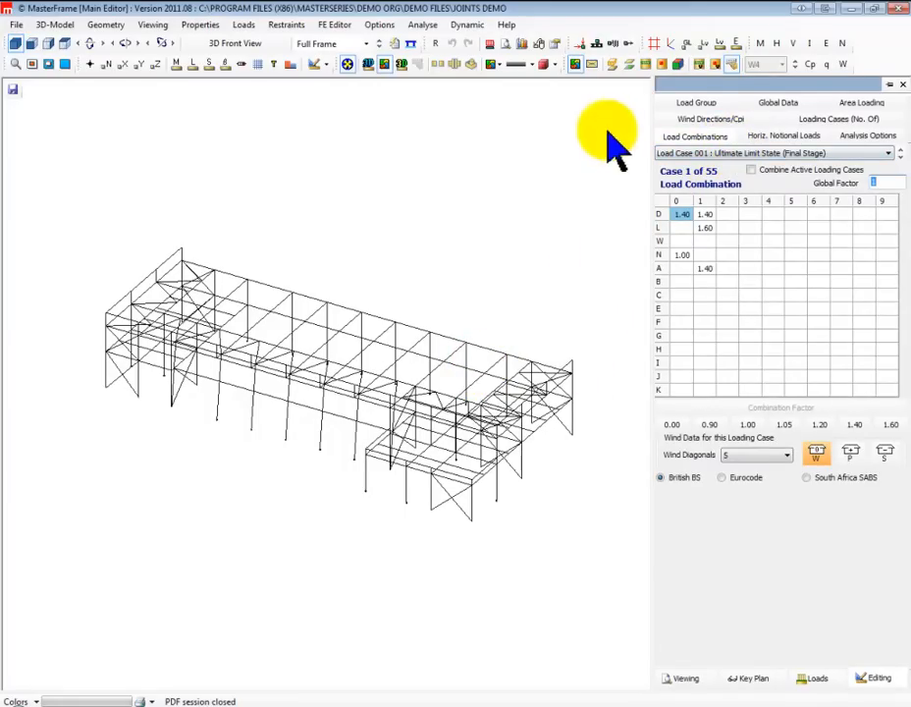
left_click(767, 155)
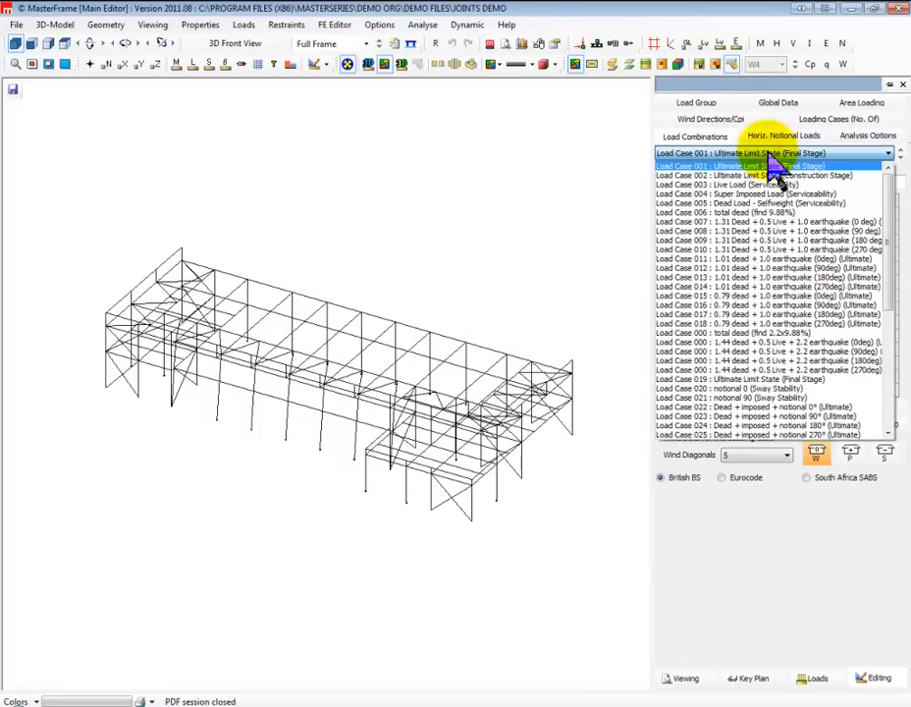
left_click(734, 224)
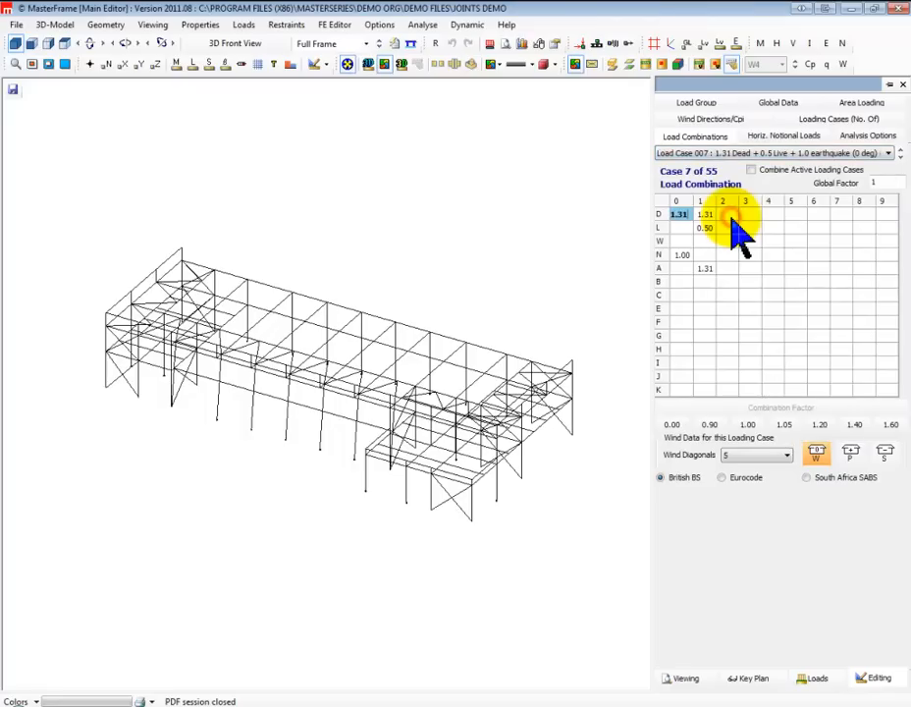
Step through the following earthquake load cases up to case 018, 0.79 dead + 1.0 earthquake (270deg), reviewing their combination factors
left_click(900, 157)
left_click(900, 157)
left_click(900, 157)
left_click(900, 158)
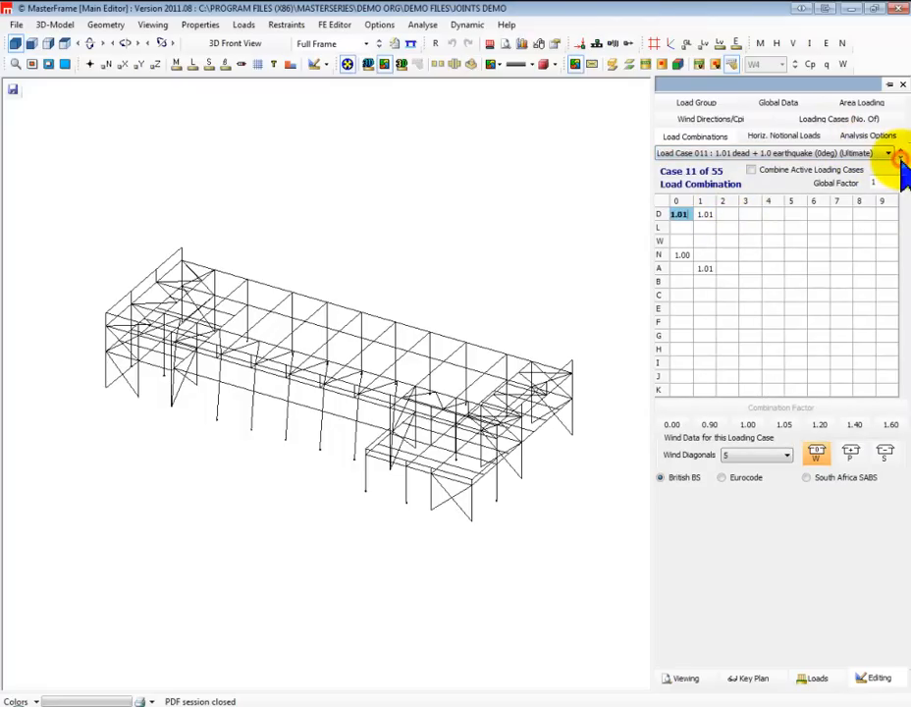
left_click(899, 157)
left_click(900, 157)
left_click(900, 157)
left_click(899, 157)
left_click(899, 157)
left_click(900, 157)
left_click(899, 157)
Examine the combination factors of load case 029, dead + wind 0°, and of load case 039, Dead + Imposed + wind 270°
left_click(887, 153)
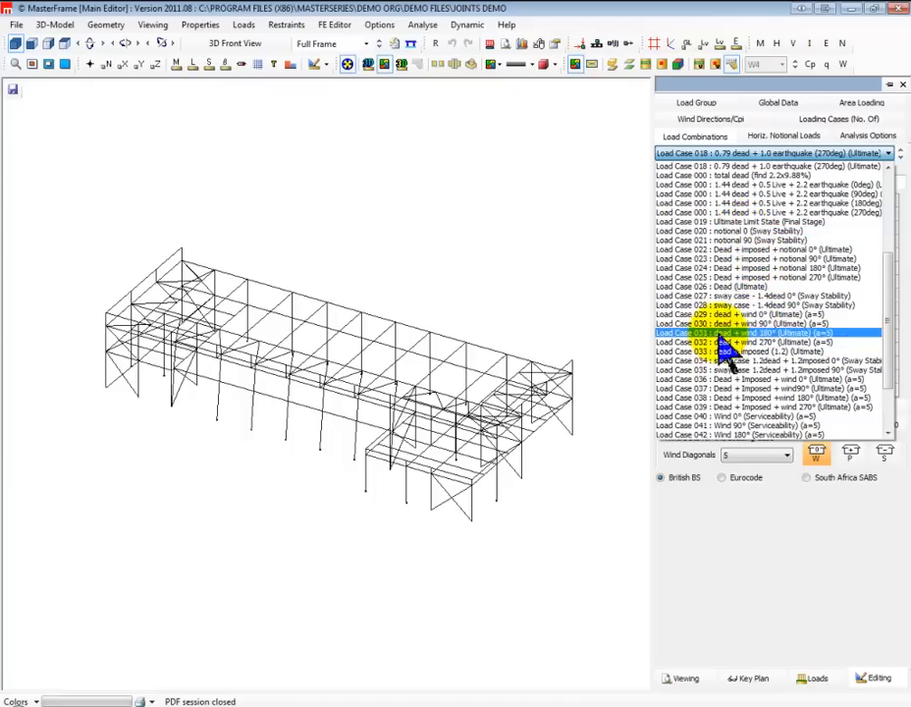
left_click(727, 316)
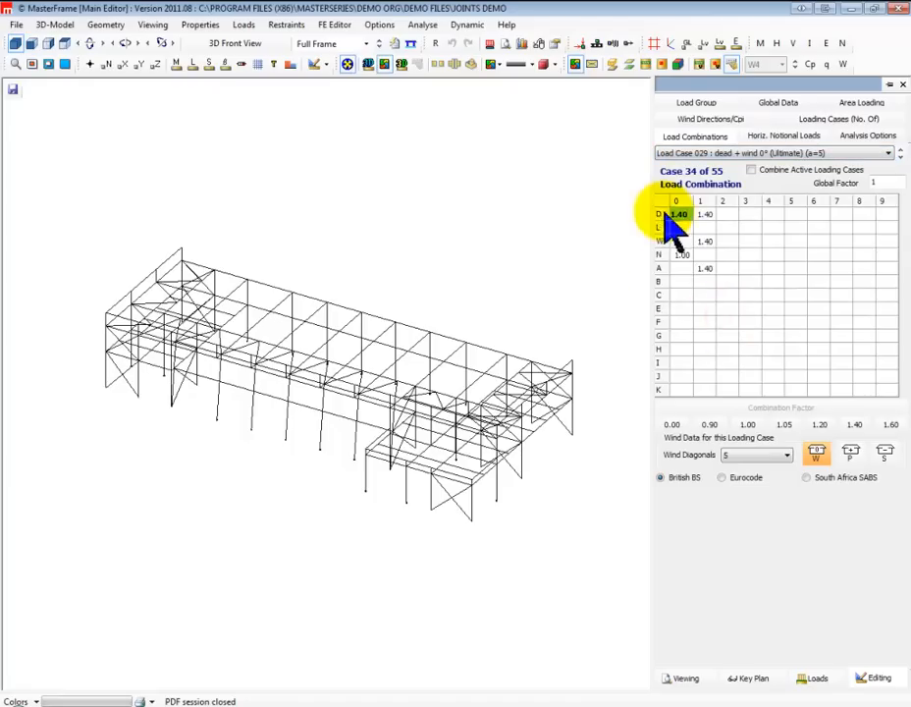
left_click(705, 241)
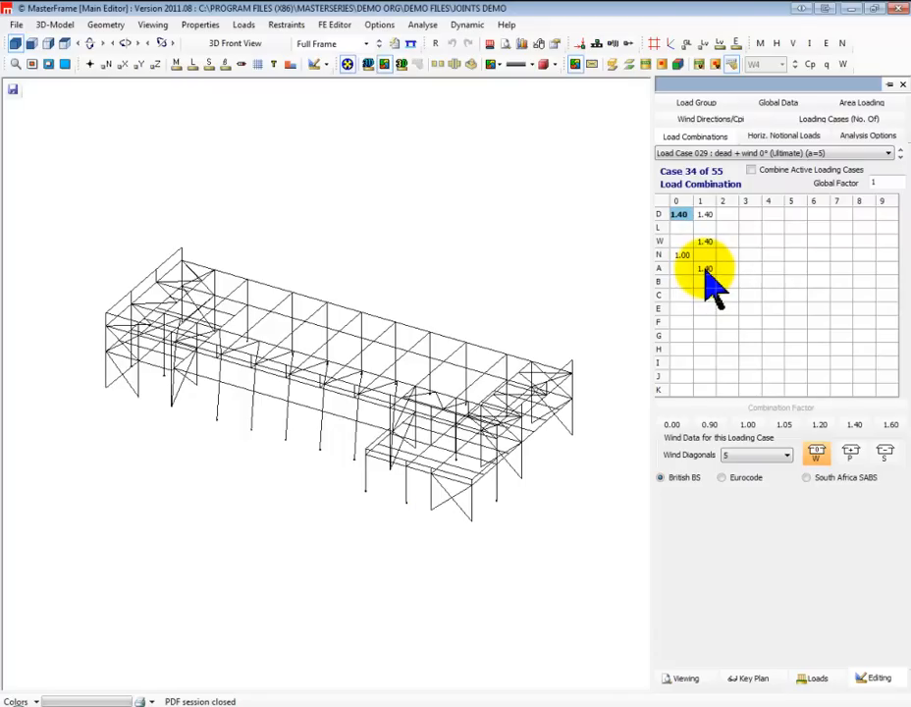
left_click(886, 154)
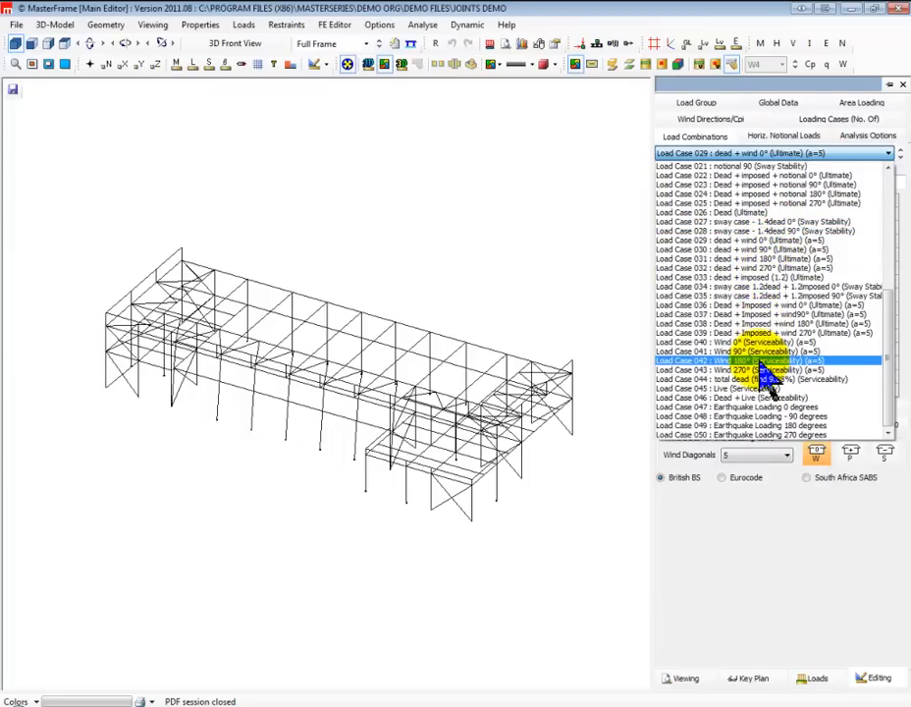
left_click(741, 335)
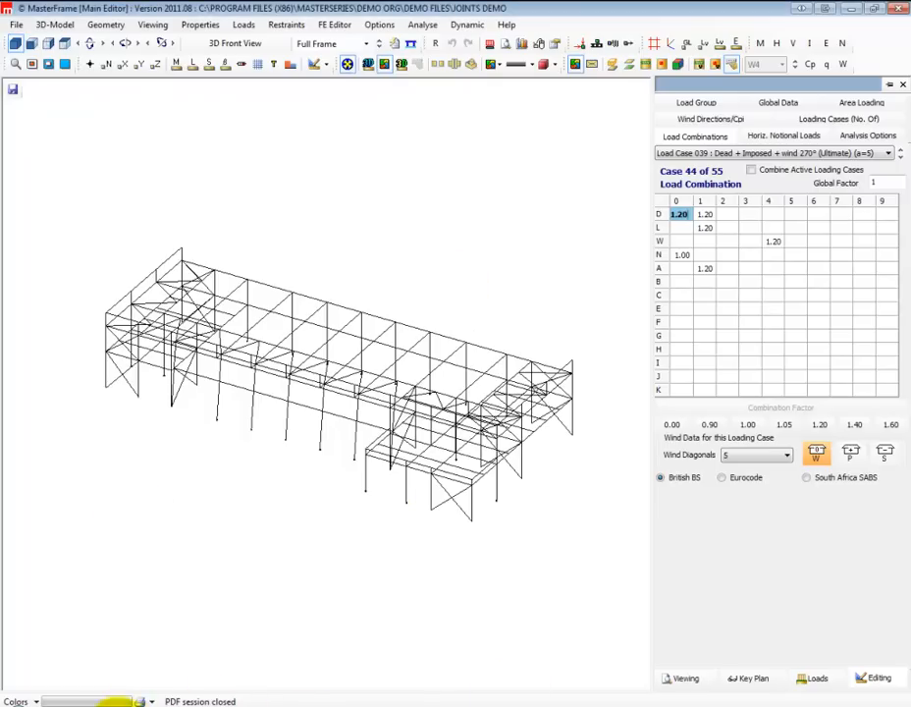
Switch to the MasterSeries website in the web browser and log in to the client area with the saved credentials
left_click(169, 706)
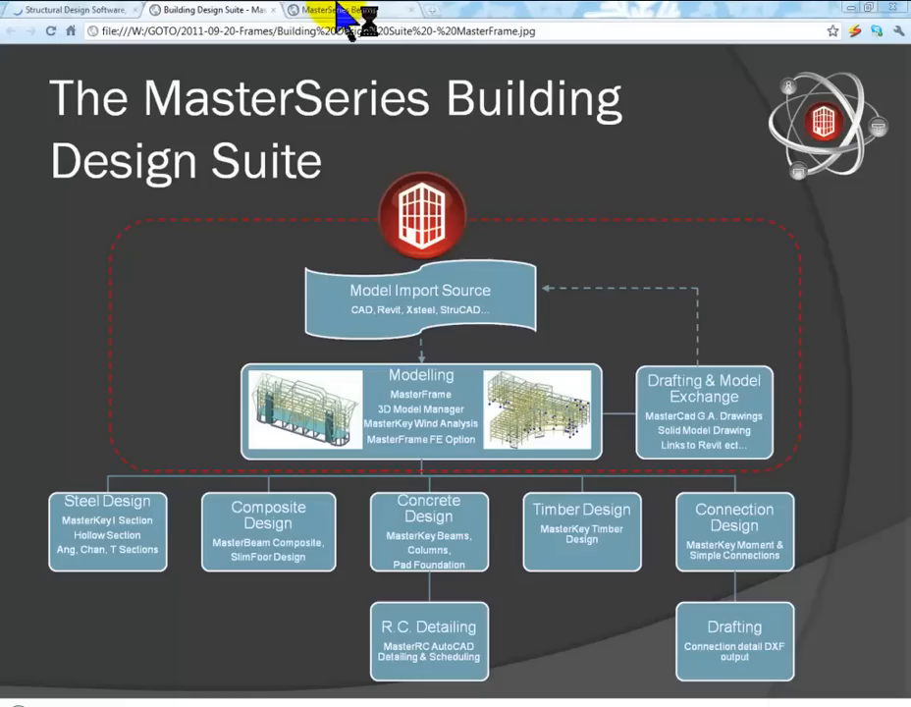
left_click(88, 12)
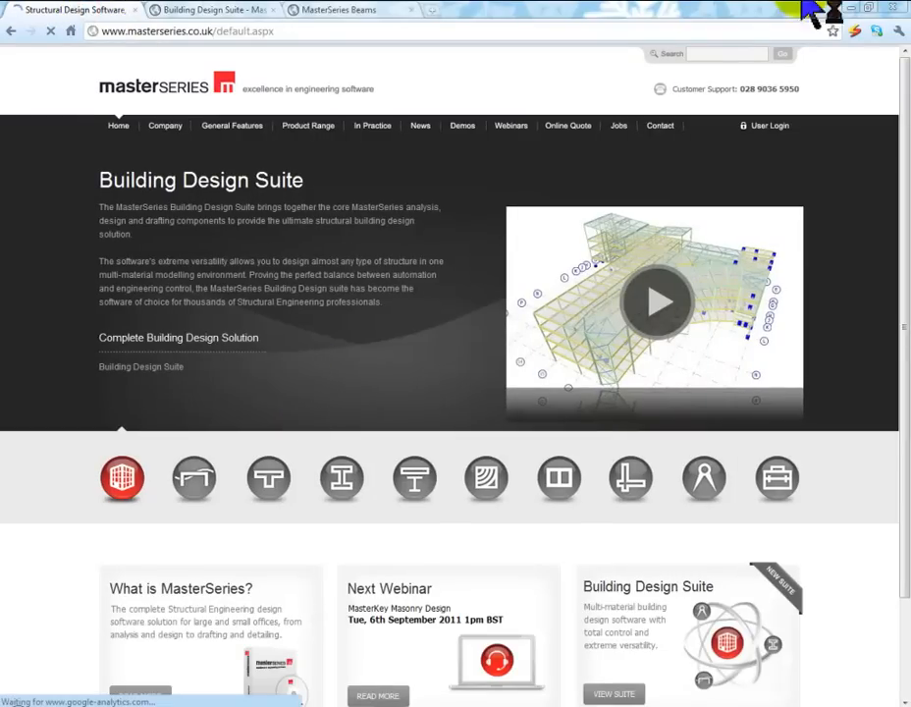
left_click(765, 127)
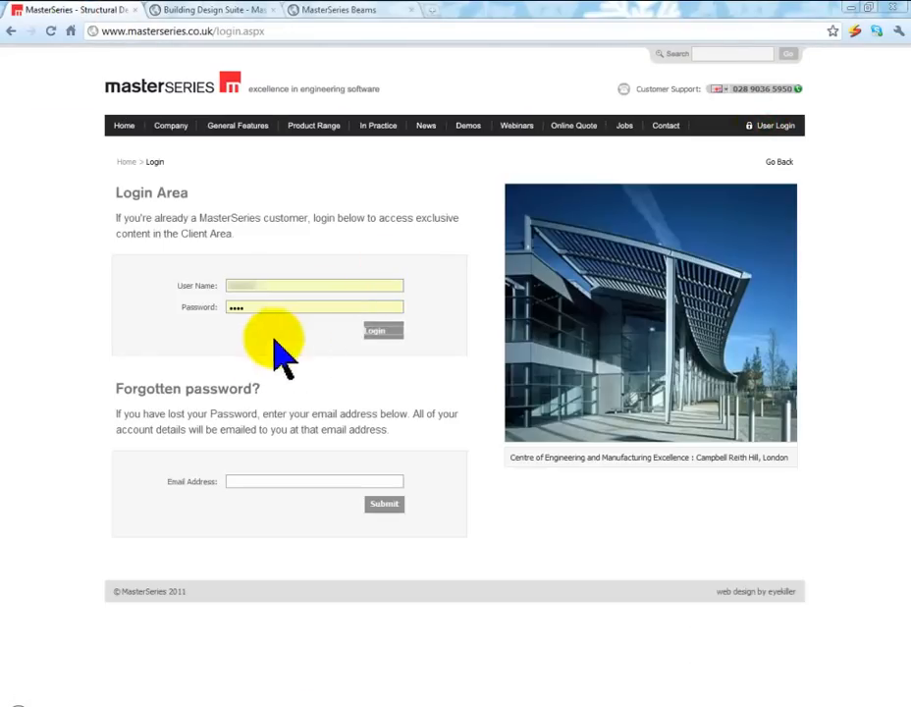
left_click(372, 334)
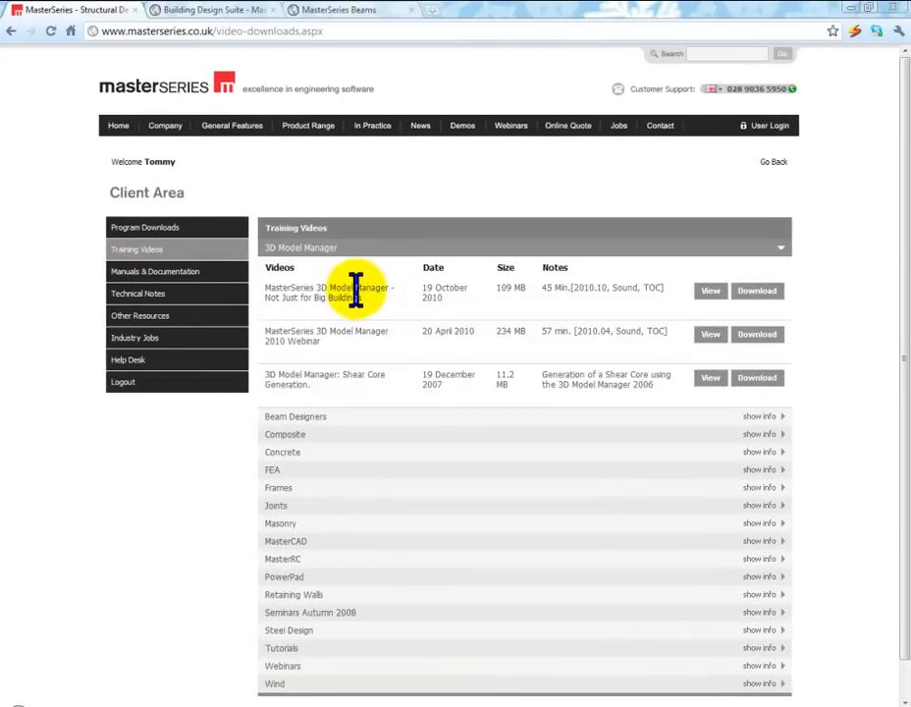
Expand the Webinars category of the training videos and browse the recordings it offers
scroll(355, 289, "down", 1)
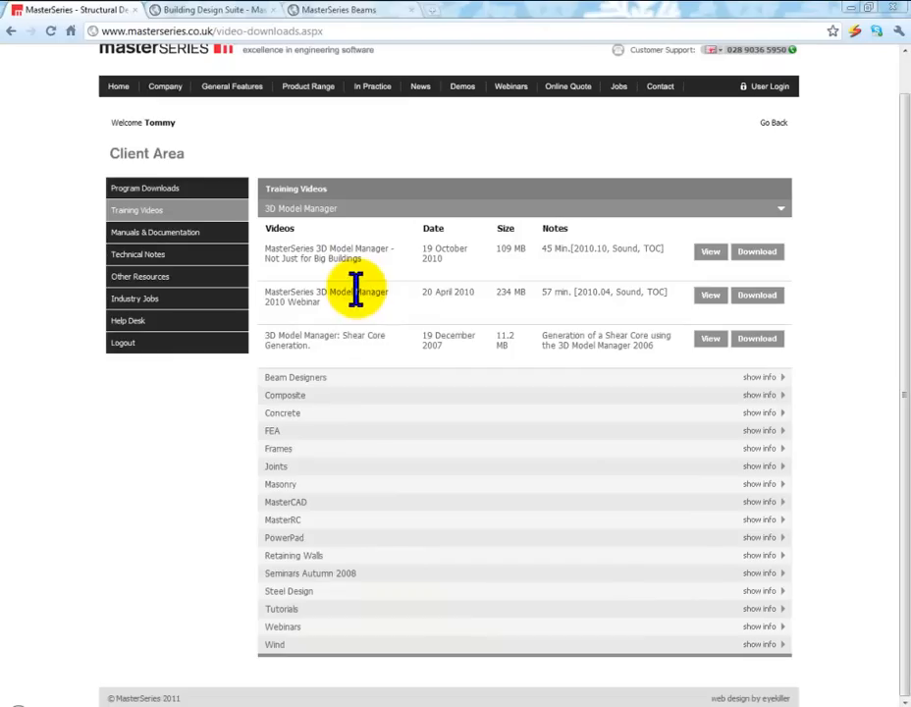
left_click(278, 627)
scroll(384, 406, "down", 5)
scroll(382, 407, "up", 3)
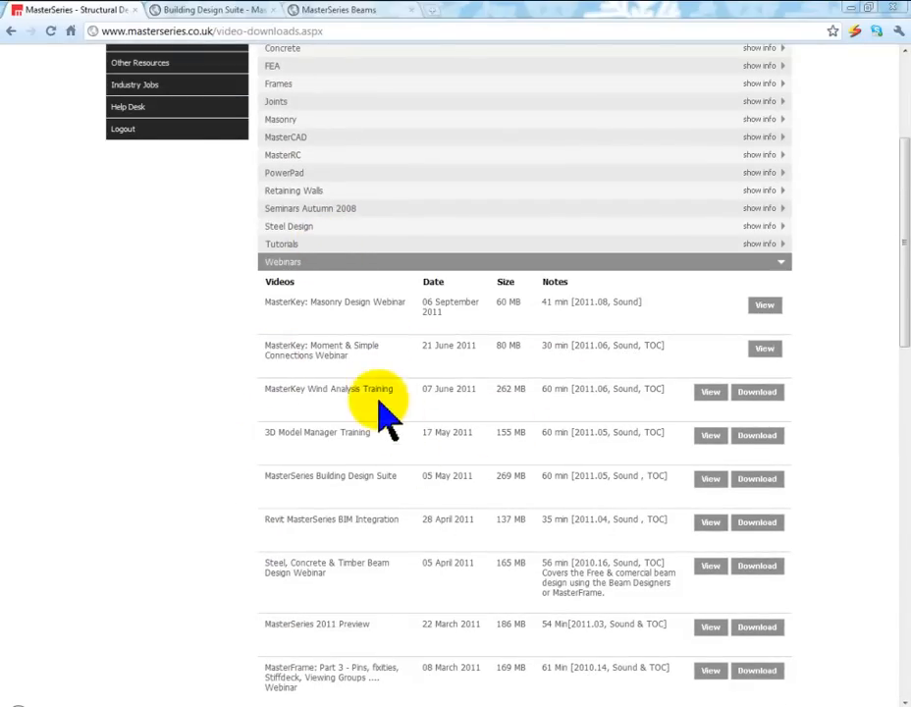
scroll(358, 388, "down", 3)
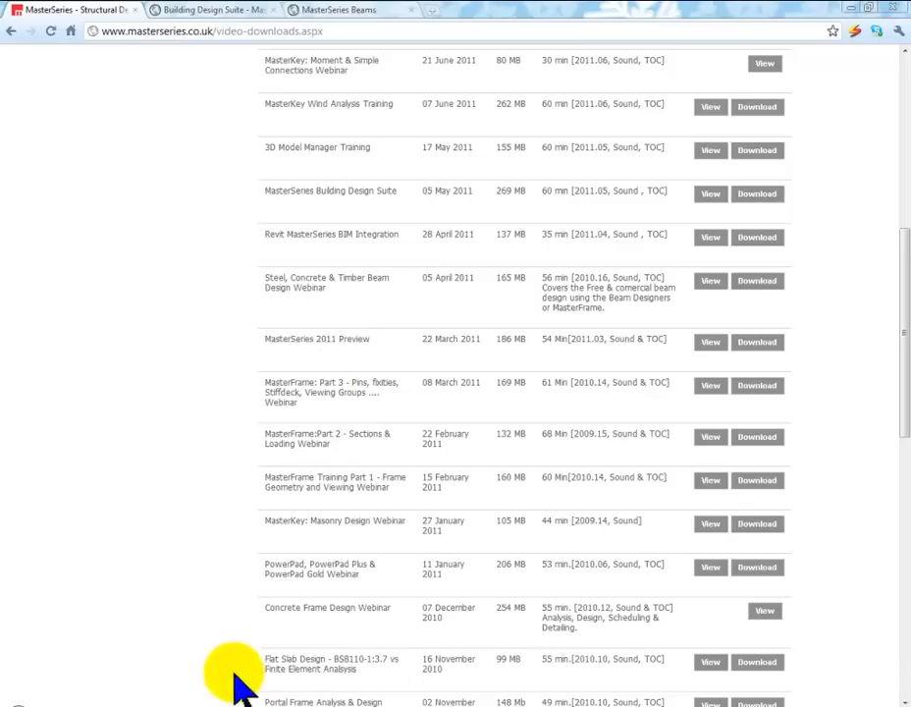
Highlight the Revit BIM Integration, 3D Model Manager and Wind Analysis webinar titles, and look through the rest of the training video page
left_click(348, 614)
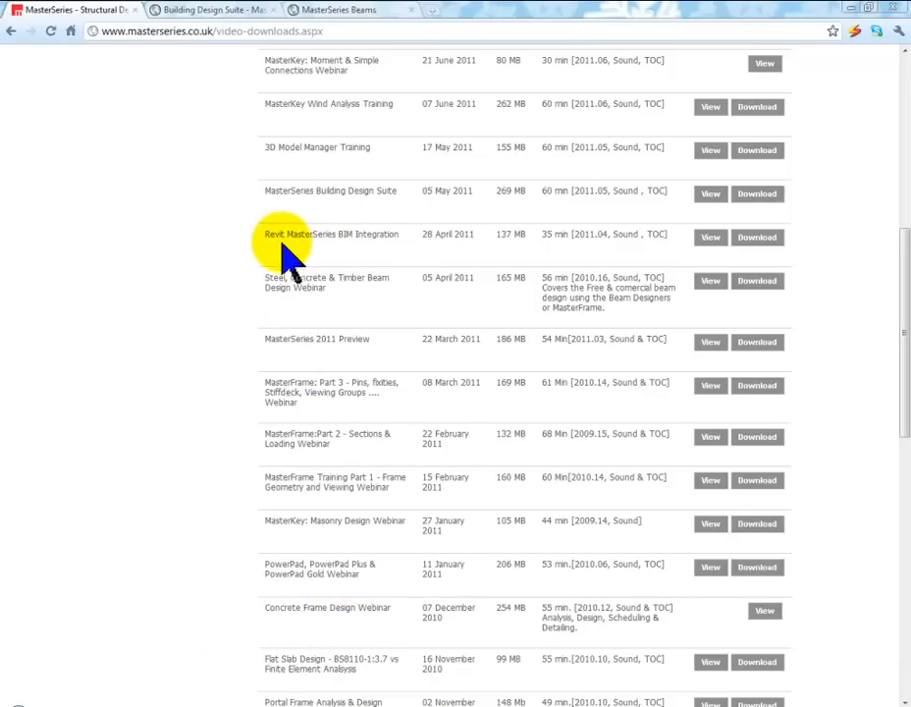
left_click(266, 234)
left_click_drag(417, 218, 427, 234)
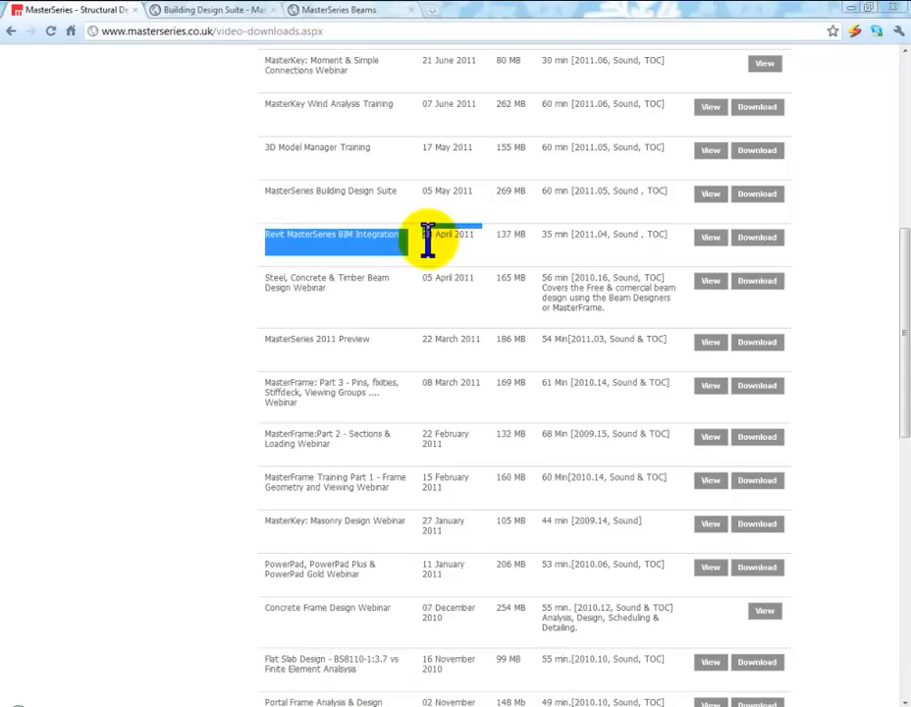
triple_click(305, 147)
double_click(320, 104)
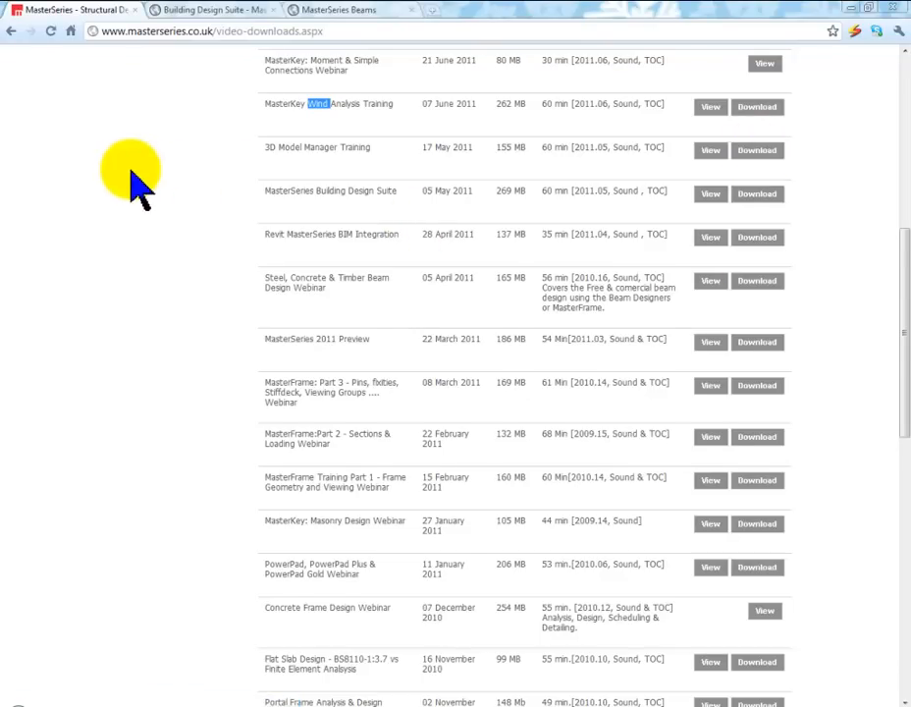
scroll(147, 206, "down", 1)
scroll(332, 317, "up", 8)
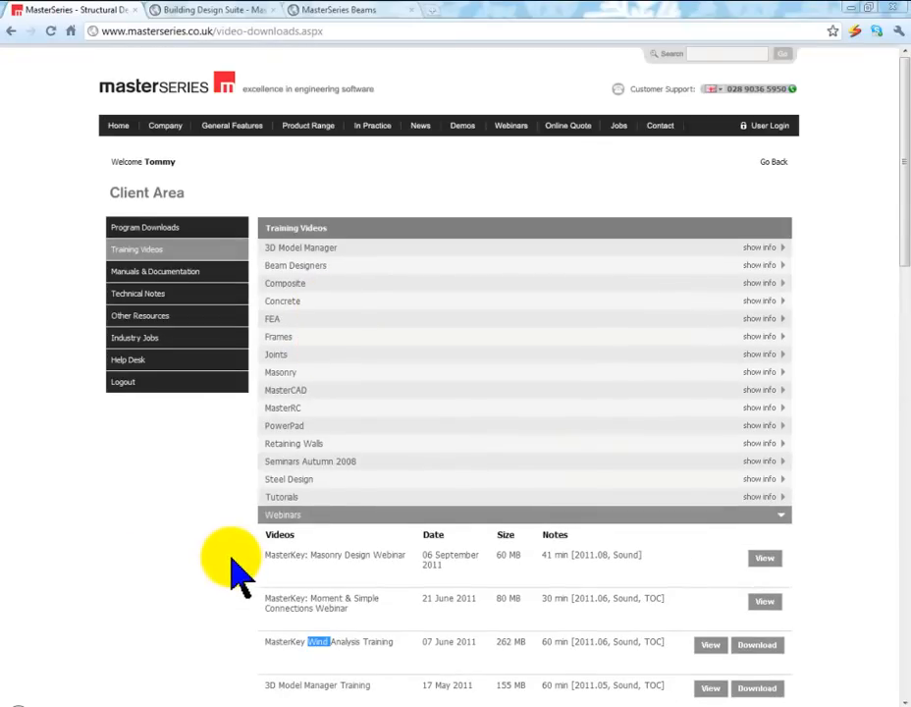
Review the most recent webinars, marking words in the Wind Analysis Training and 3D Model Manager Training titles
scroll(234, 567, "down", 7)
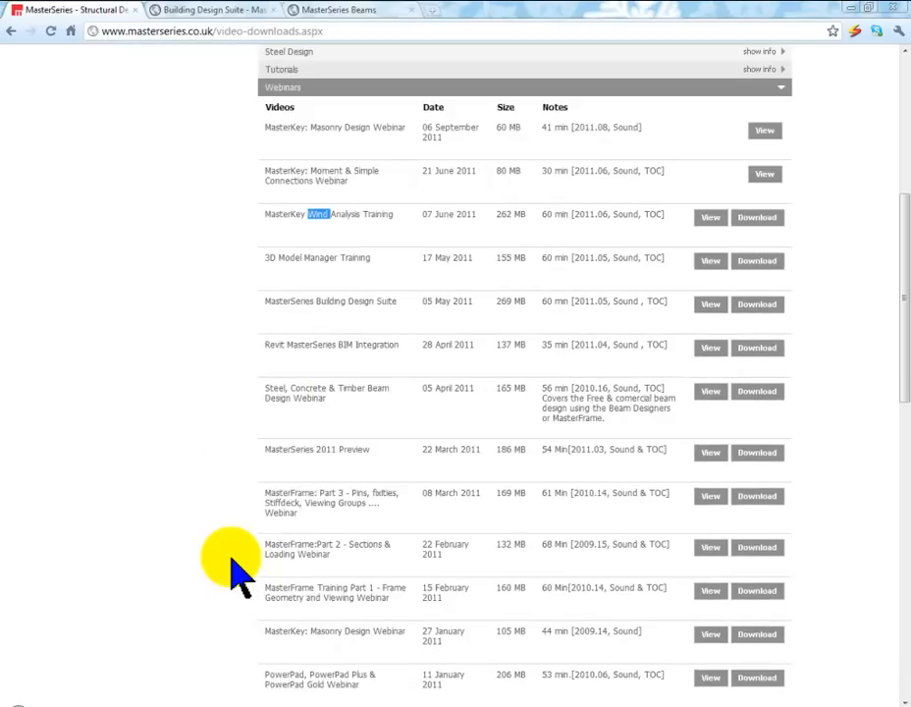
scroll(233, 568, "down", 1)
scroll(234, 567, "up", 2)
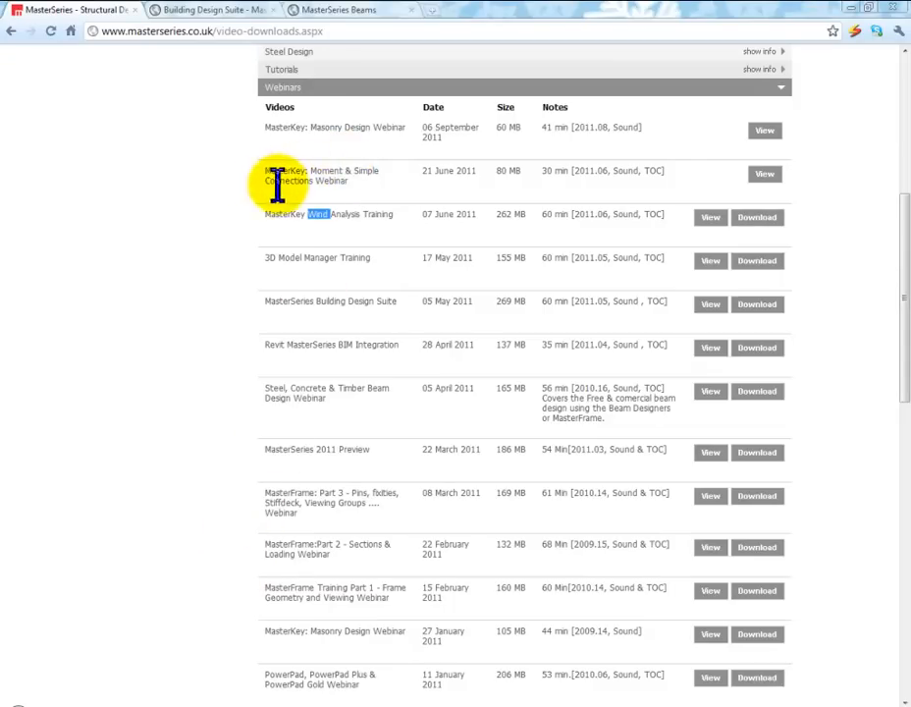
double_click(365, 172)
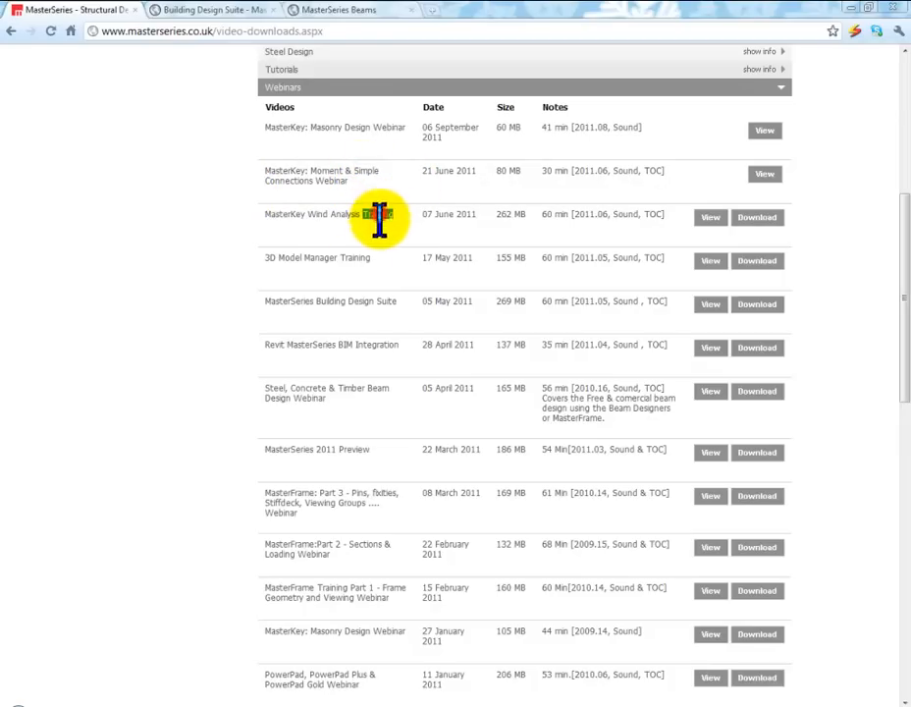
double_click(378, 214)
double_click(355, 257)
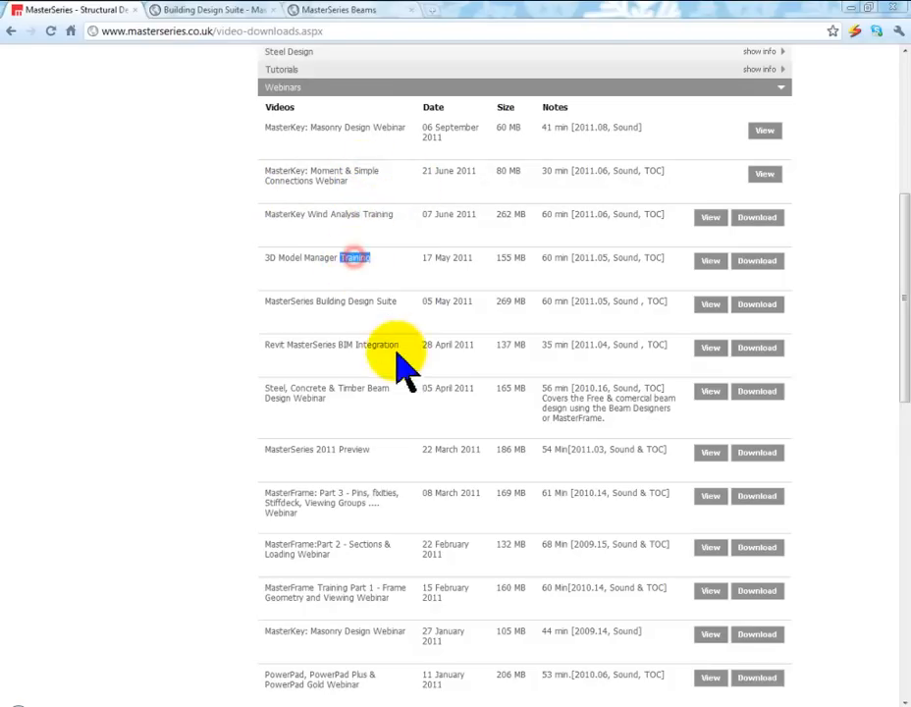
left_click(385, 302)
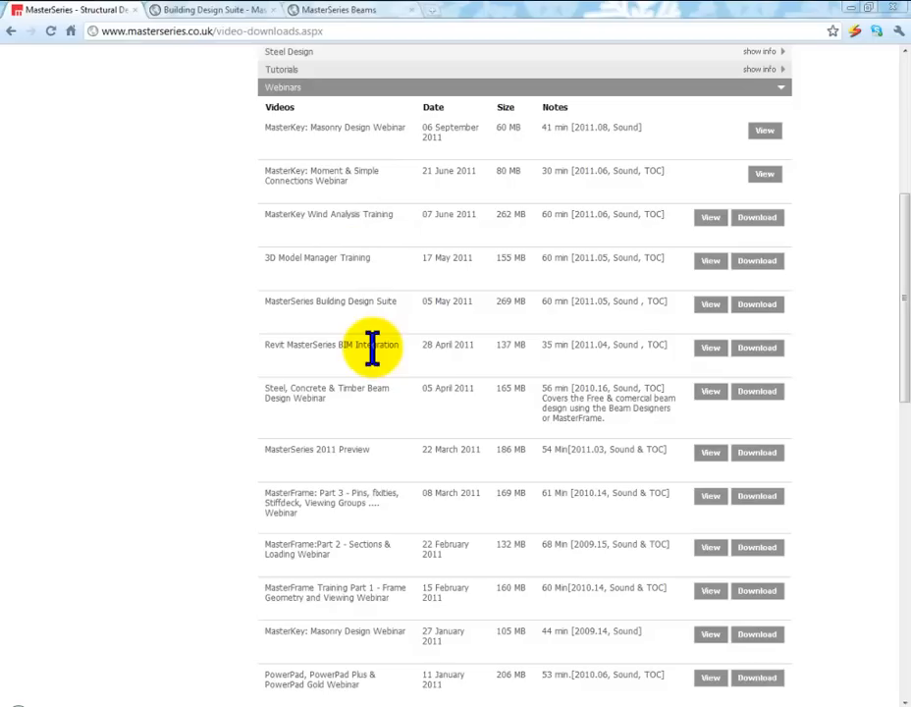